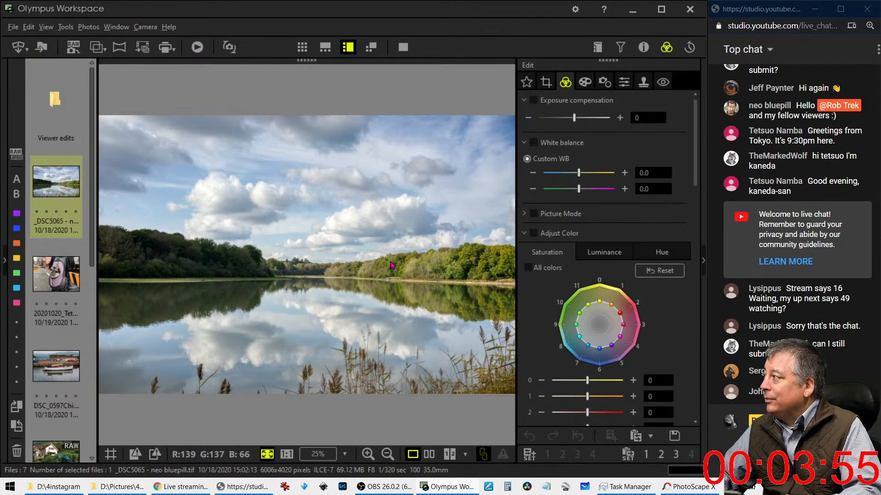
# Step: Show the lake photo's properties, widen the image area to view the shooting details, and hide the properties again
pyautogui.click(642, 47)
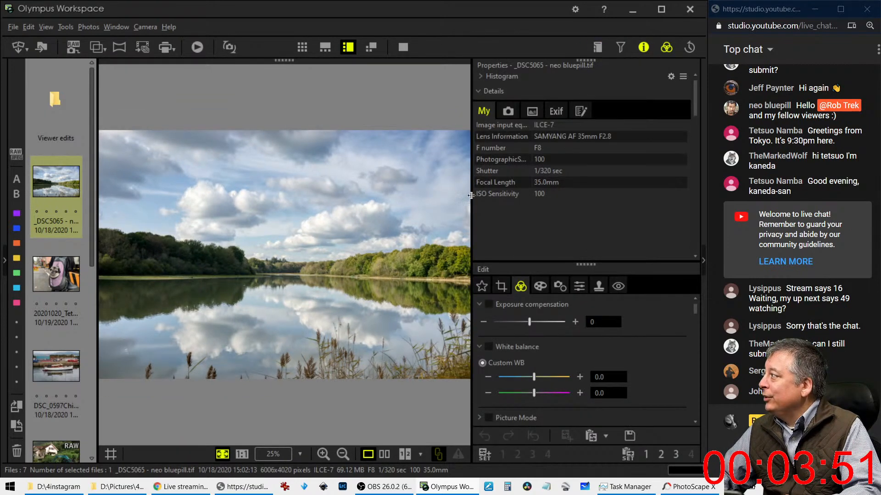
pyautogui.moveTo(471, 196); pyautogui.dragTo(528, 197)
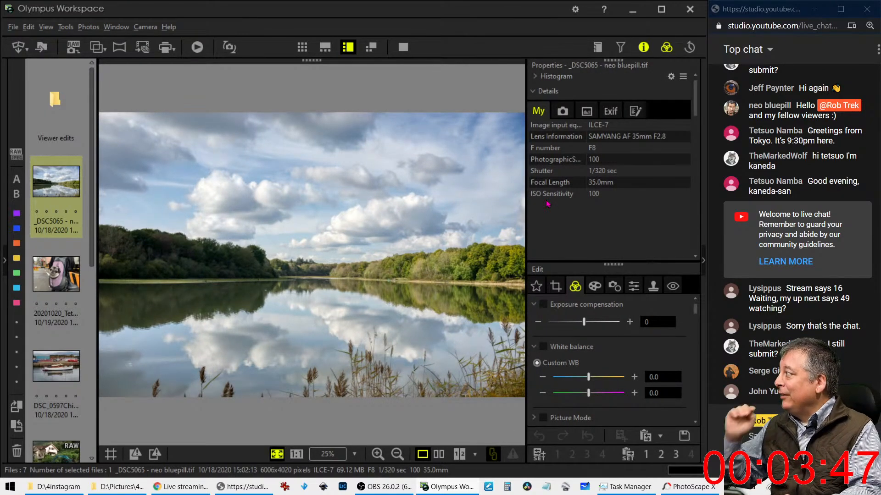
pyautogui.click(641, 48)
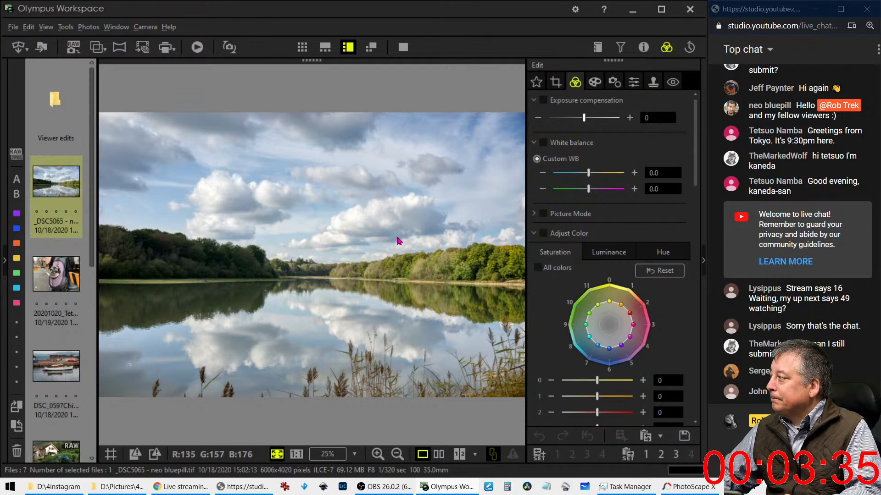
# Step: Crop the lake photo manually, trying the 16:9 ratio before choosing the custom "16.0:7.0" aspect ratio
pyautogui.click(557, 88)
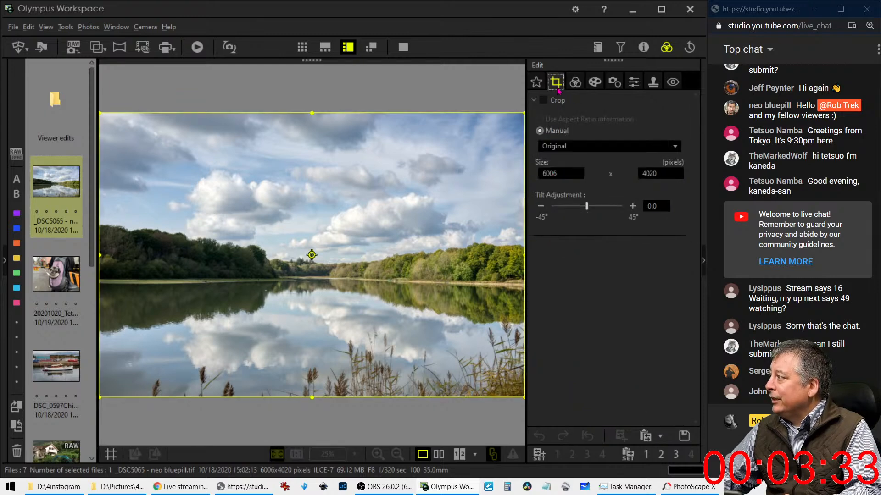
pyautogui.click(572, 146)
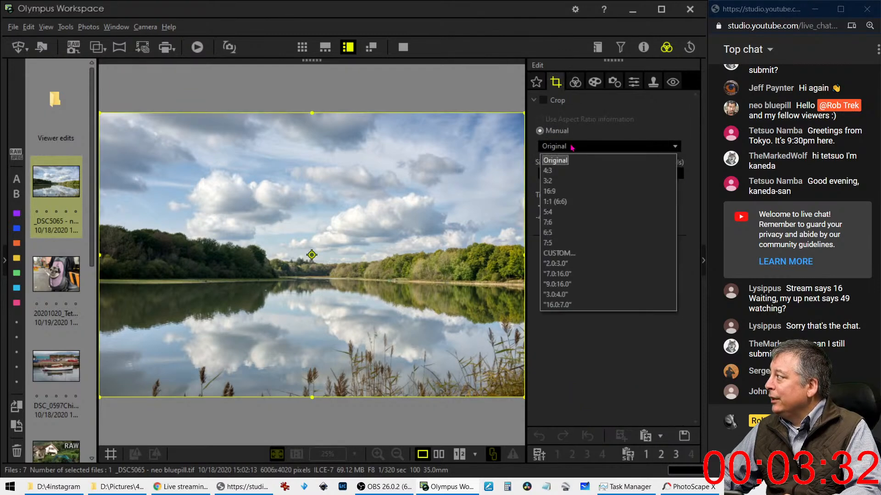
pyautogui.click(564, 191)
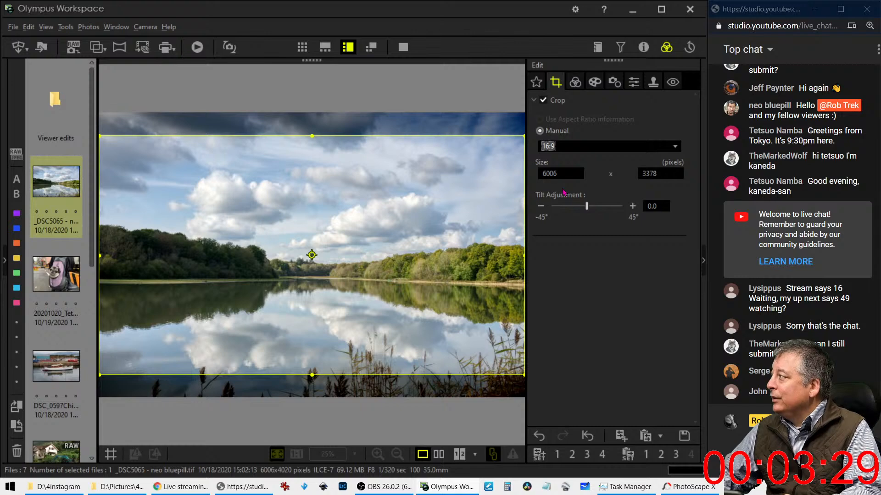
pyautogui.click(583, 146)
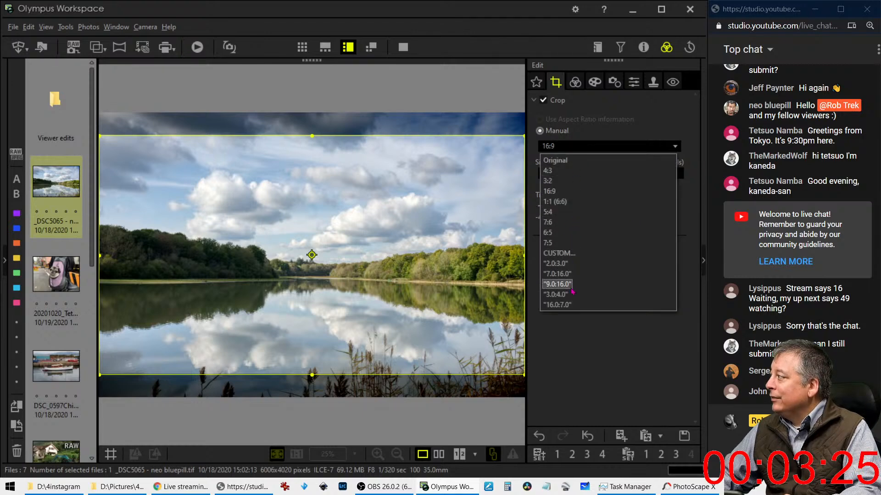
pyautogui.click(557, 304)
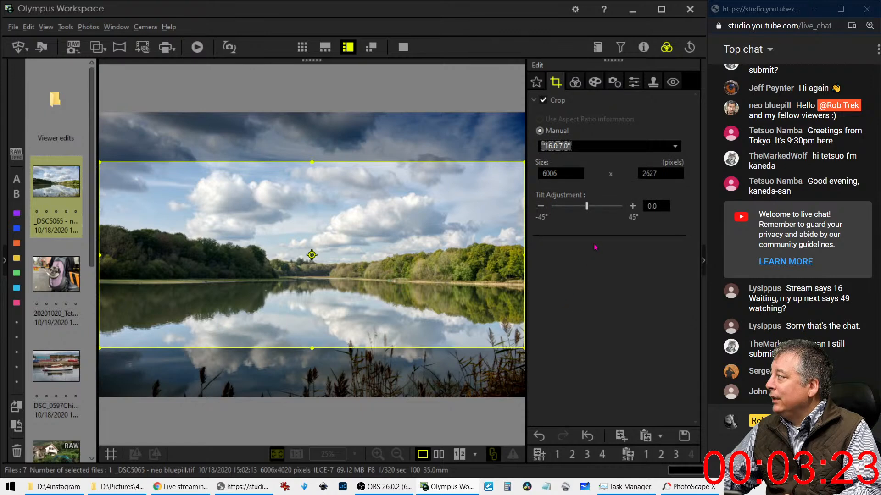
# Step: Tilt the cropped photo counterclockwise in small increments to straighten the horizon, setting the tilt adjustment to -0.7
pyautogui.click(543, 207)
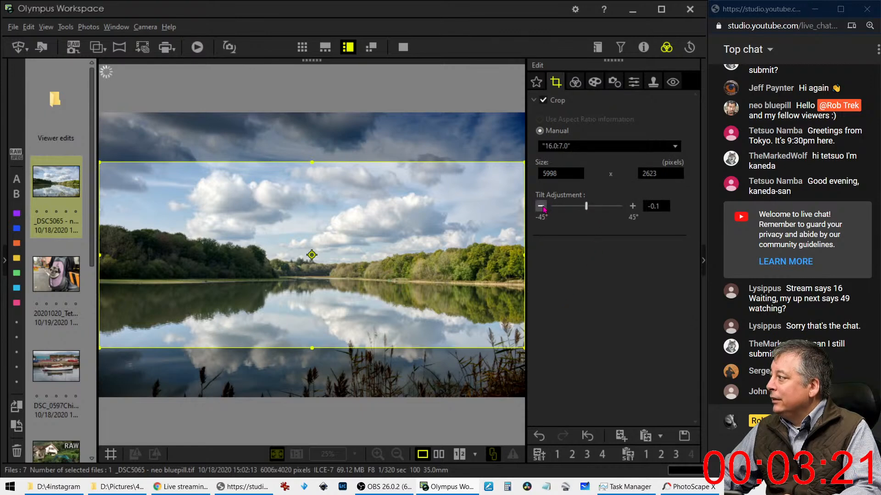
pyautogui.click(541, 207)
pyautogui.click(541, 207)
pyautogui.click(542, 207)
pyautogui.click(541, 207)
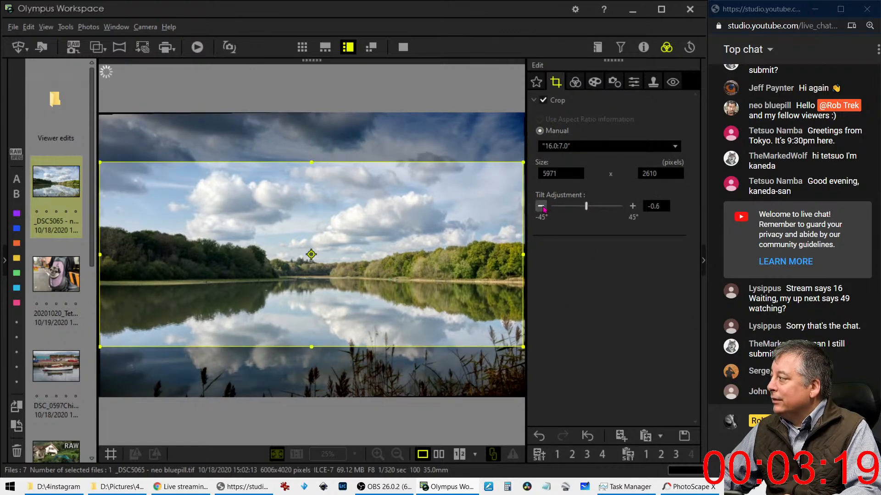
pyautogui.click(541, 207)
pyautogui.click(541, 207)
pyautogui.click(541, 206)
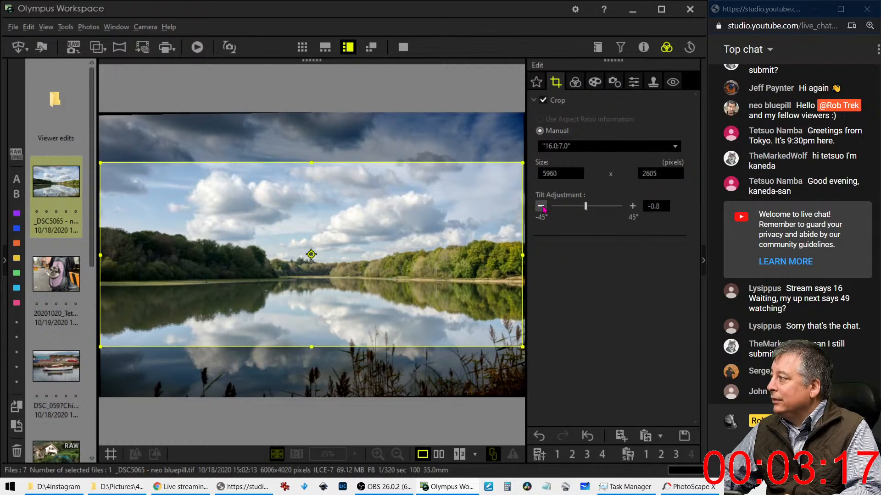
pyautogui.click(542, 207)
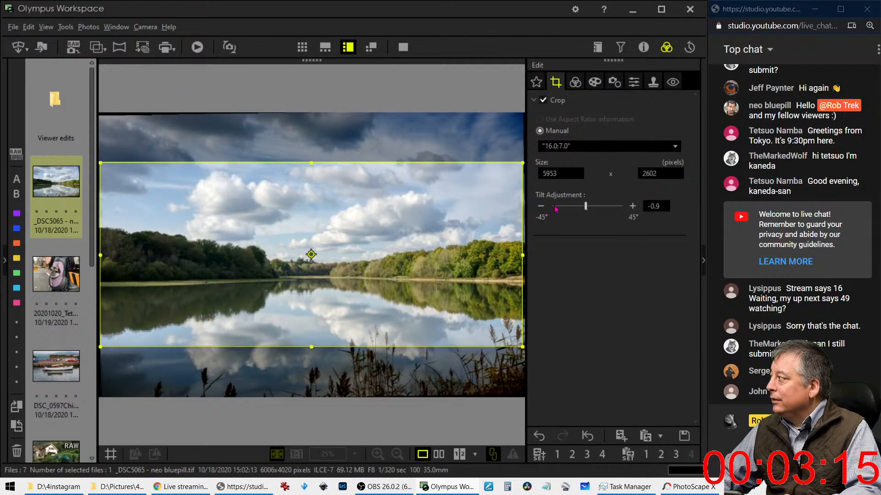
pyautogui.click(633, 207)
pyautogui.click(633, 207)
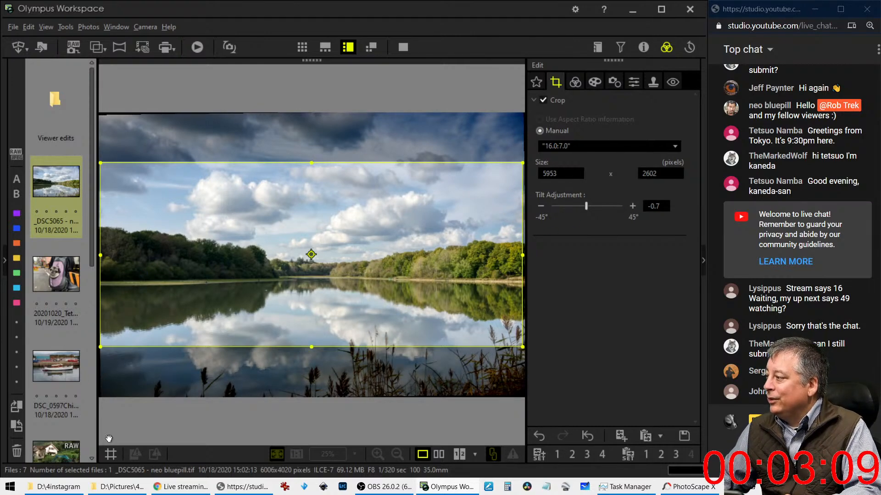
# Step: Level the far shoreline against a horizontal grid guide at 57% by setting the tilt to -0.6, and leave the crop with the grid hidden
pyautogui.click(110, 454)
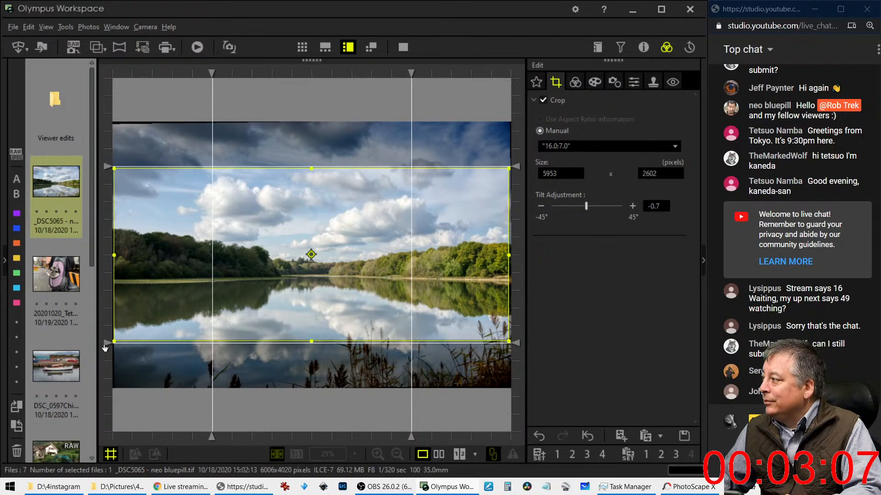
pyautogui.moveTo(107, 343); pyautogui.dragTo(114, 284)
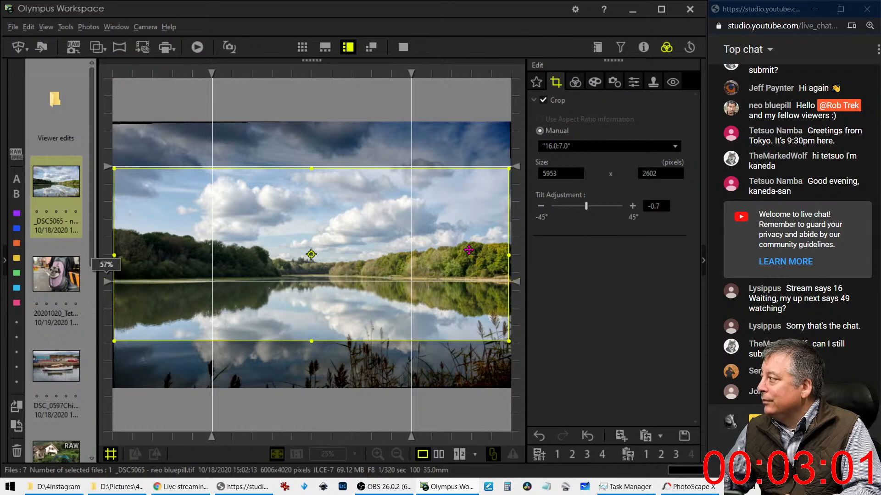
pyautogui.click(632, 206)
pyautogui.click(632, 206)
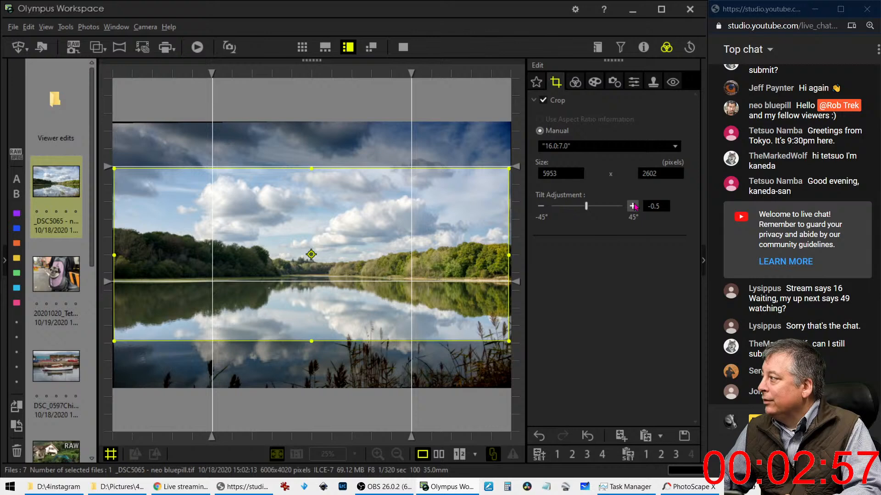
pyautogui.click(541, 206)
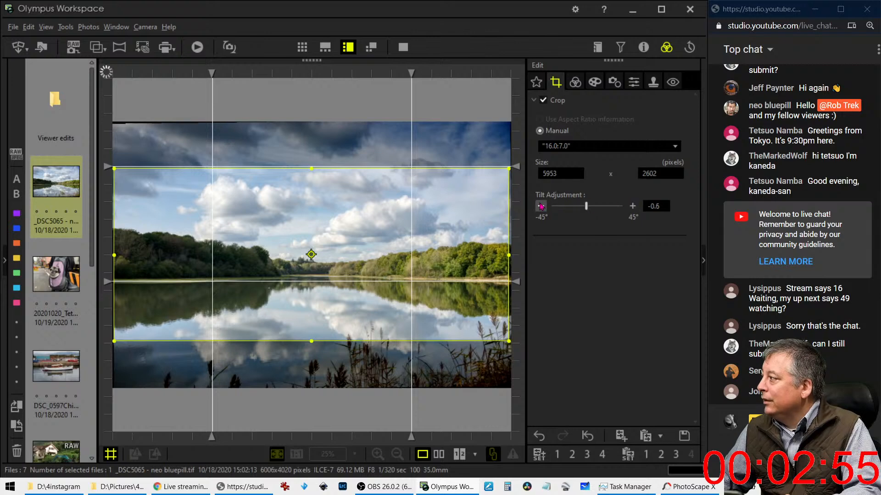
pyautogui.click(111, 454)
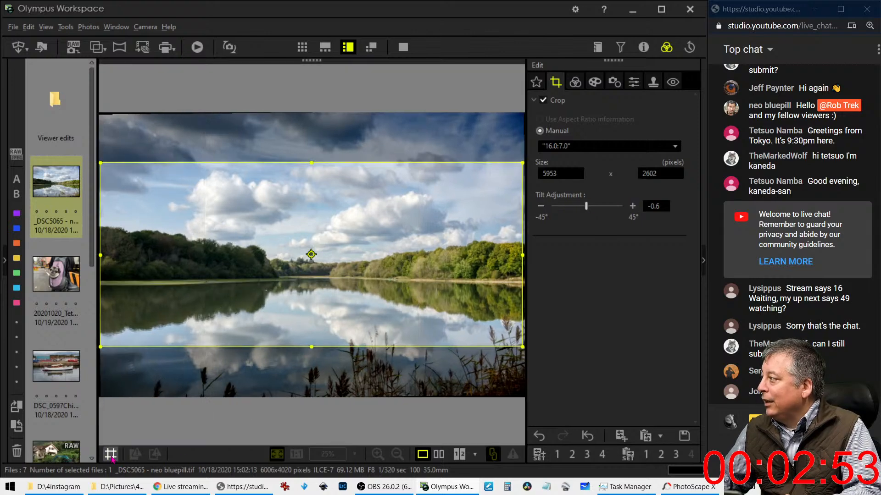
pyautogui.click(575, 82)
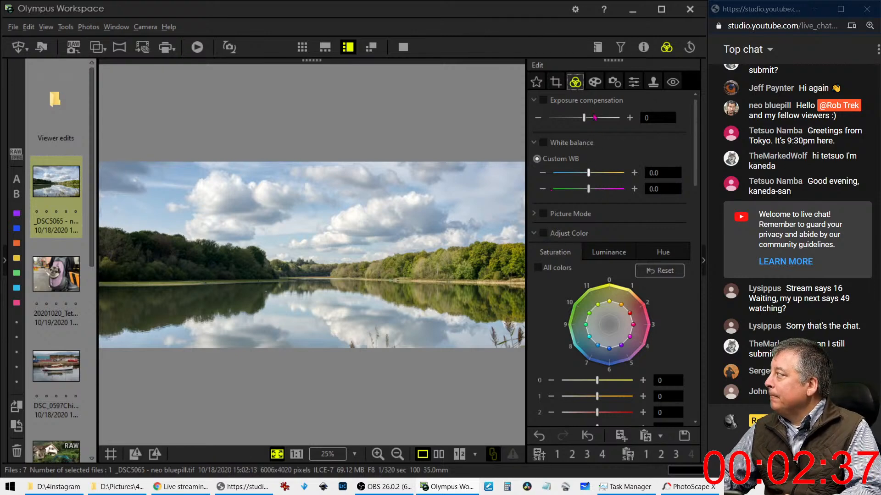
# Step: Expand the Picture Mode settings and look through the available effects
pyautogui.click(595, 82)
pyautogui.click(575, 82)
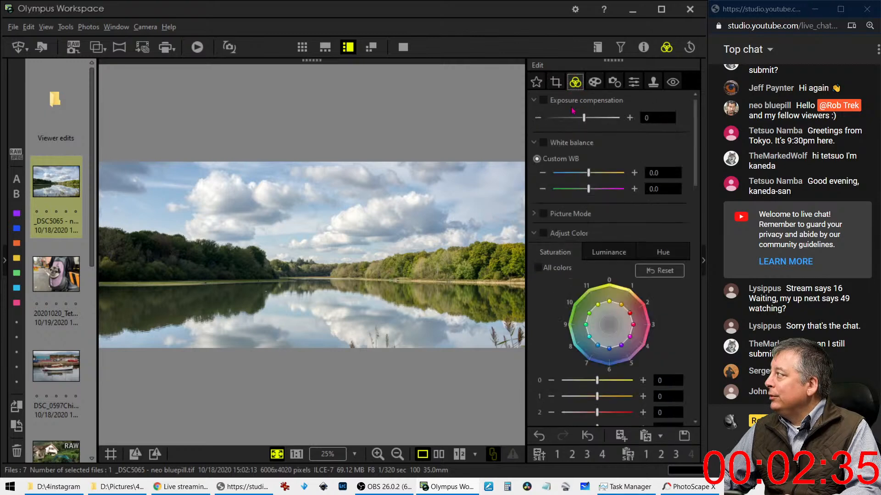
pyautogui.click(535, 214)
pyautogui.click(544, 232)
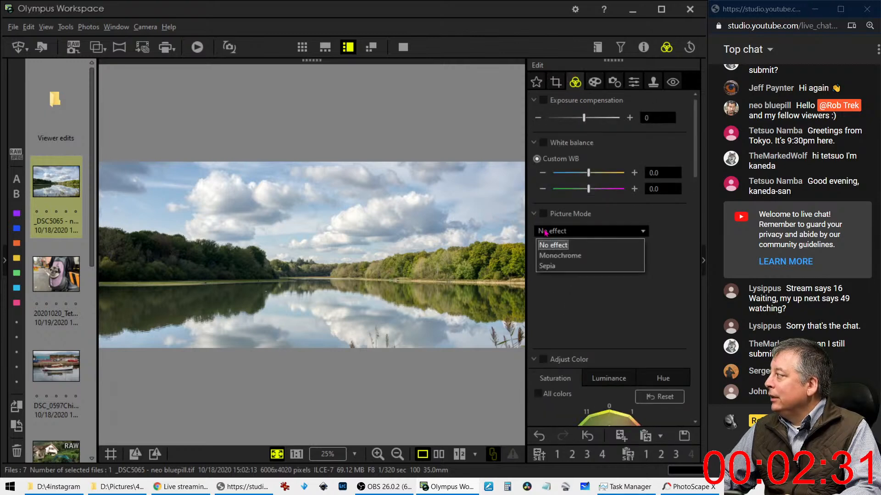
pyautogui.click(545, 233)
# Step: Try the Pop Art filter on the cropped lake photo and turn it off again
pyautogui.click(592, 84)
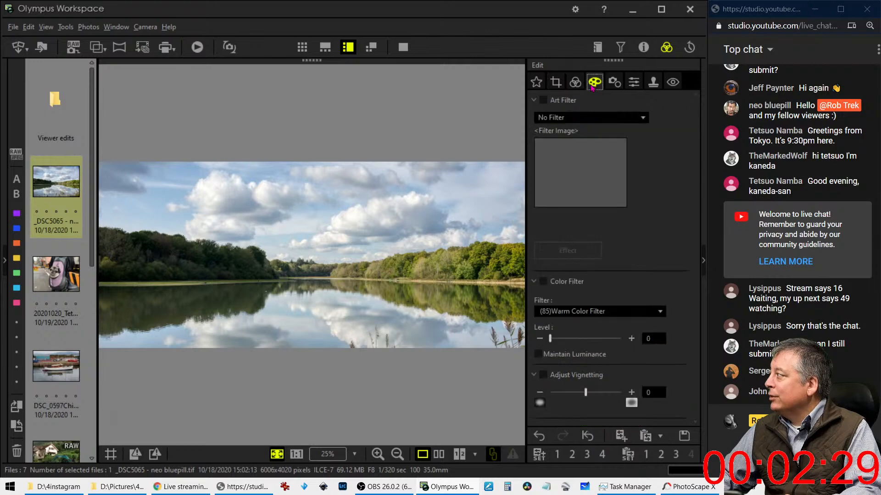
pyautogui.click(574, 118)
pyautogui.click(567, 143)
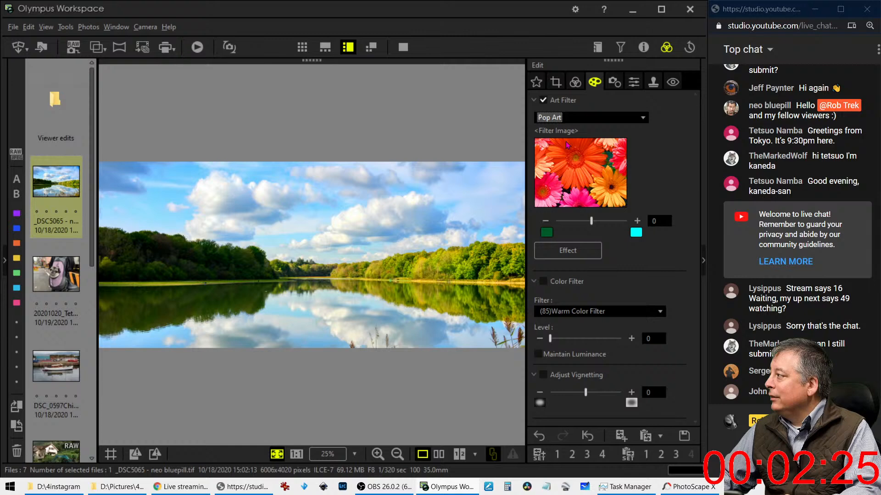
pyautogui.click(552, 101)
# Step: Try the Monochrome picture mode on the photo and set it back to No effect
pyautogui.click(575, 82)
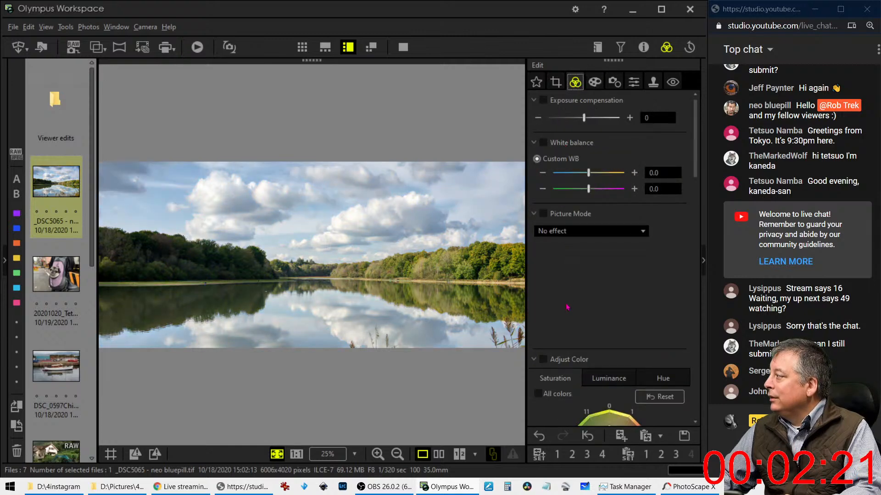
pyautogui.scroll(-5, 564, 317)
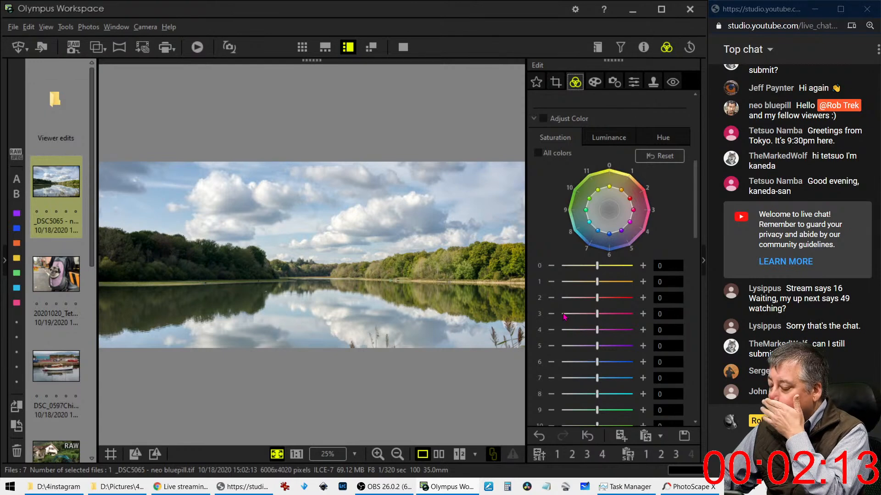
pyautogui.scroll(5, 567, 313)
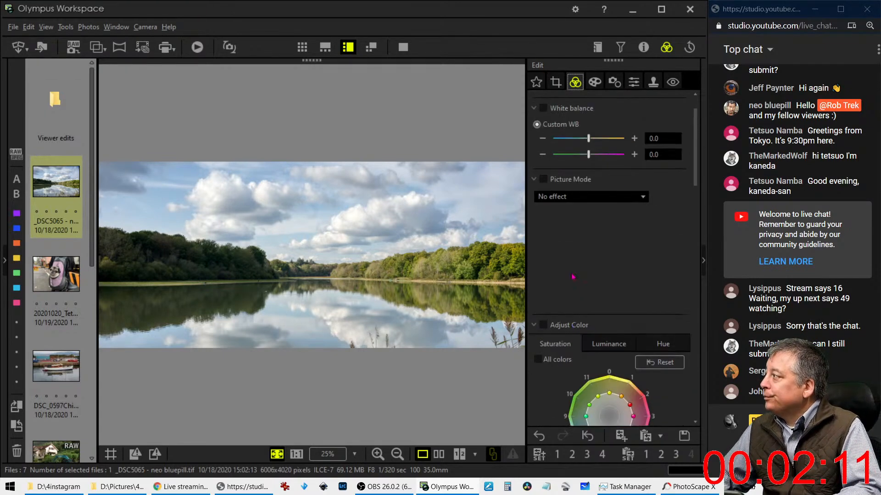
pyautogui.click(577, 201)
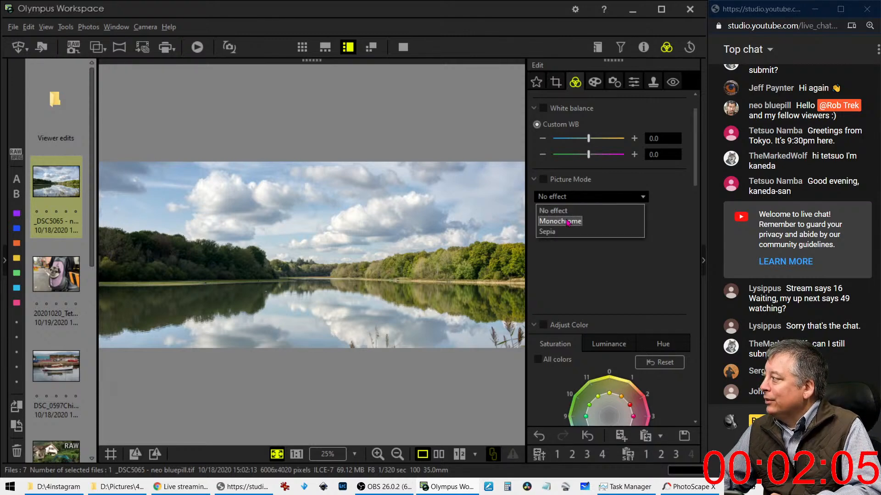
pyautogui.click(568, 222)
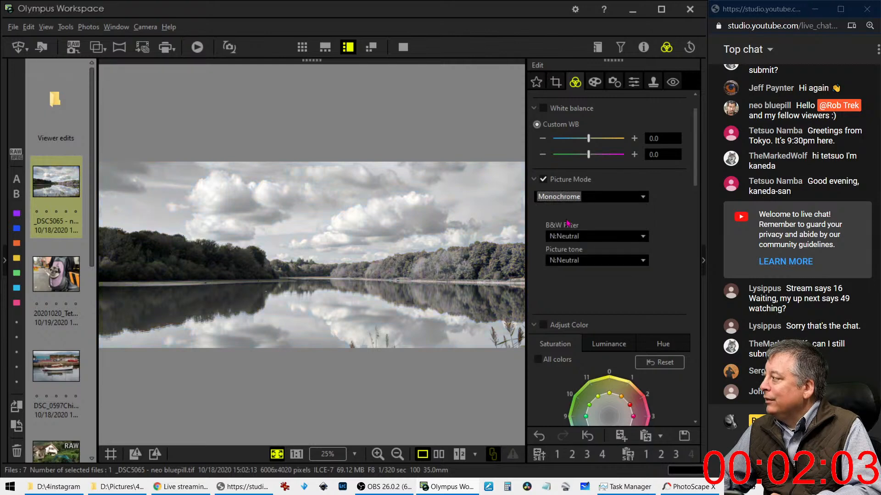
pyautogui.click(571, 198)
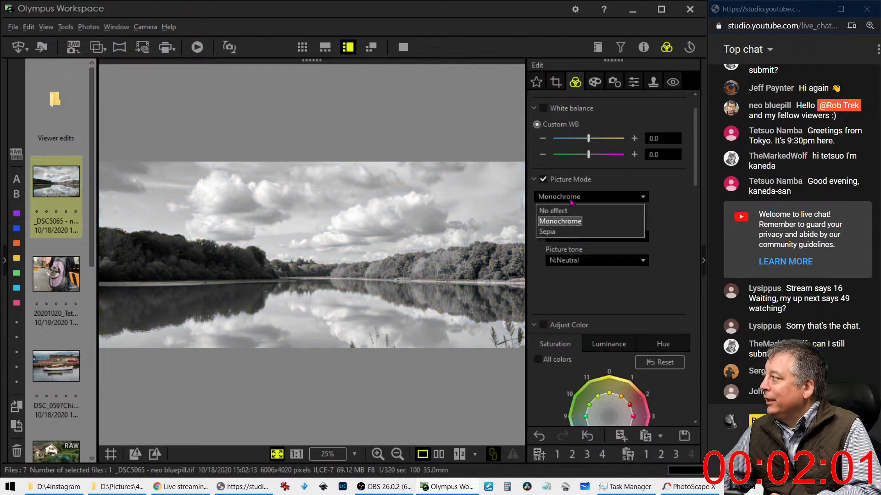
pyautogui.click(558, 208)
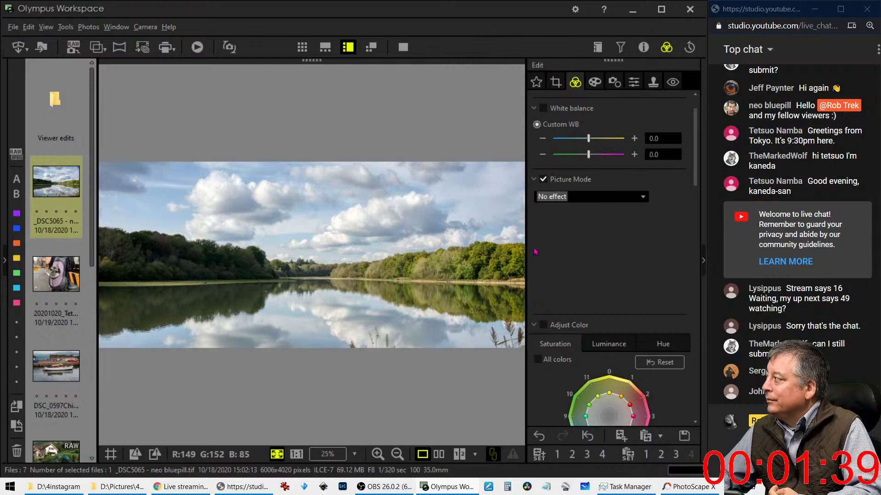
# Step: Examine the color and tone adjustments from Adjust Color, Clarity, Dehaze and Tone Curve down to Contrast, Saturation and Gradation
pyautogui.scroll(-5, 573, 297)
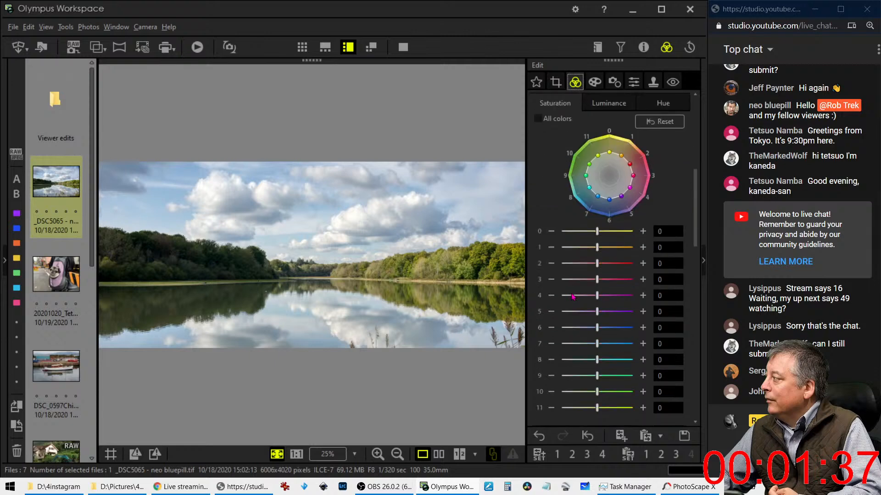
pyautogui.scroll(-6, 572, 297)
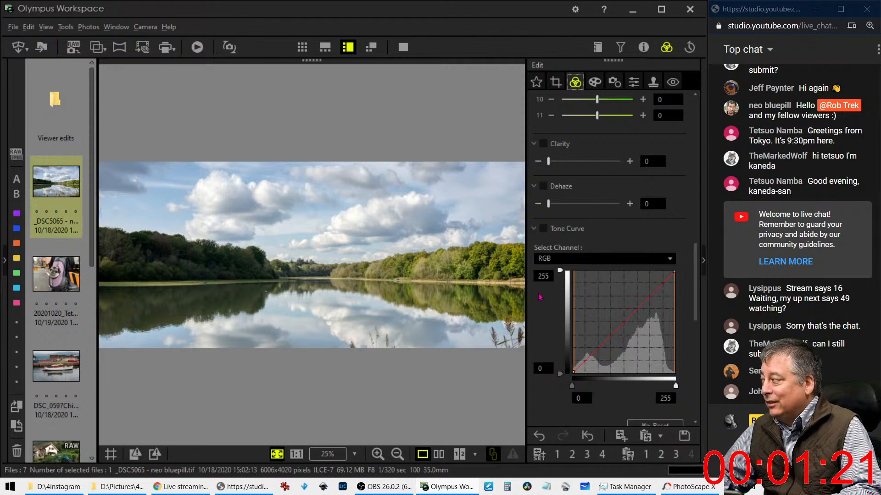
pyautogui.scroll(-7, 539, 313)
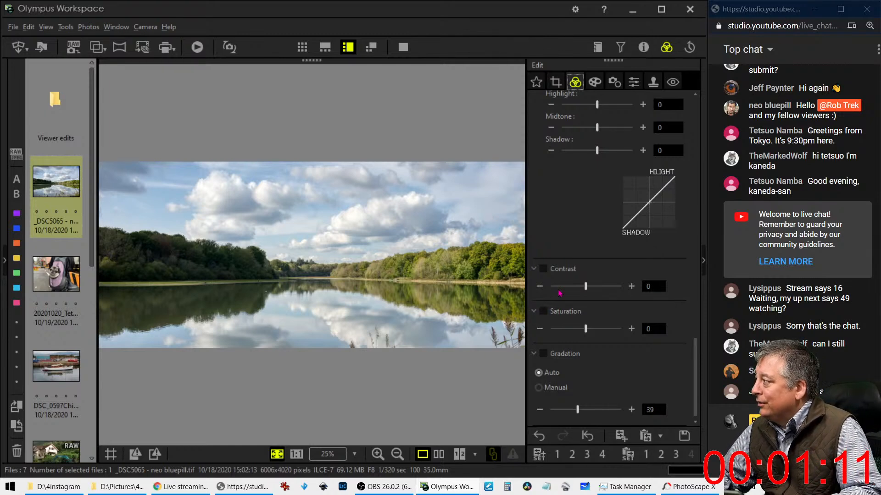
pyautogui.scroll(10, 563, 288)
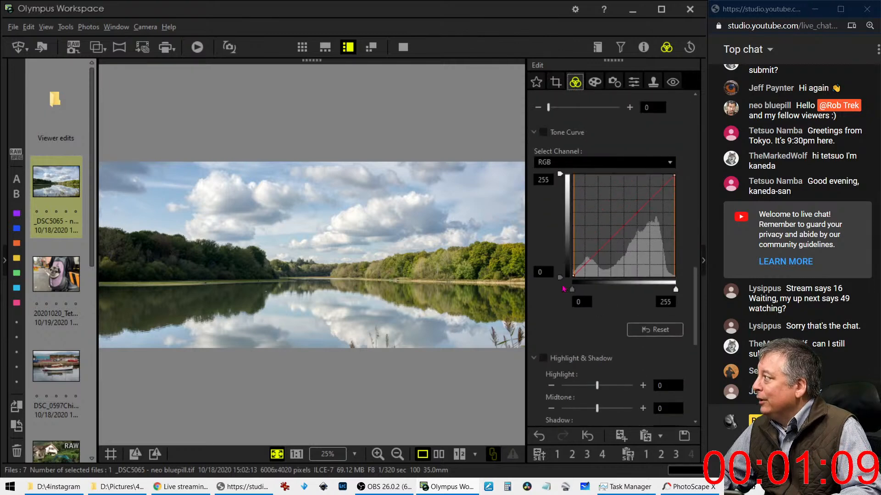
pyautogui.scroll(5, 564, 288)
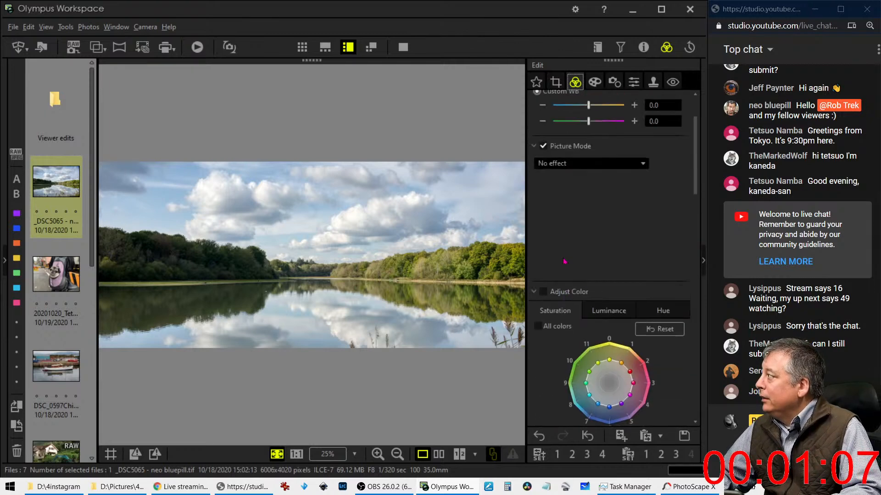
# Step: Convert the lake photo to black and white with the Monochrome picture mode
pyautogui.click(574, 164)
pyautogui.click(557, 187)
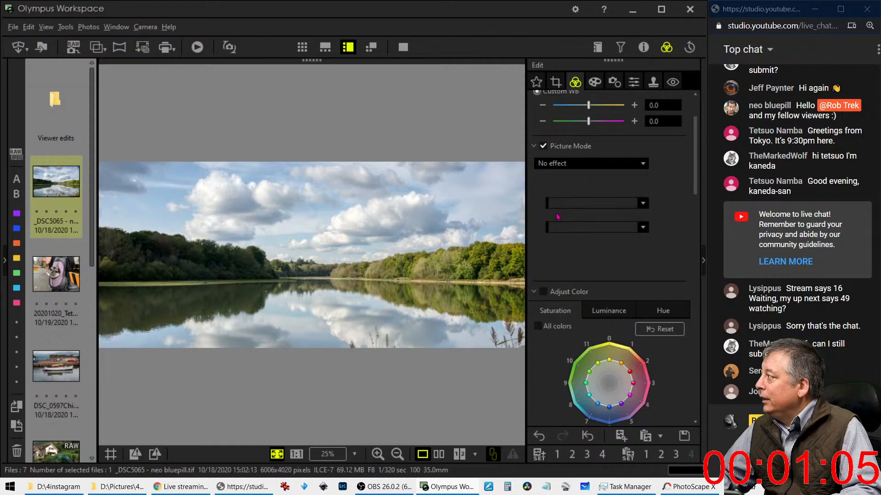
# Step: Apply Dehaze at 100 and Clarity at 13 to the monochrome lake photo
pyautogui.scroll(-10, 550, 335)
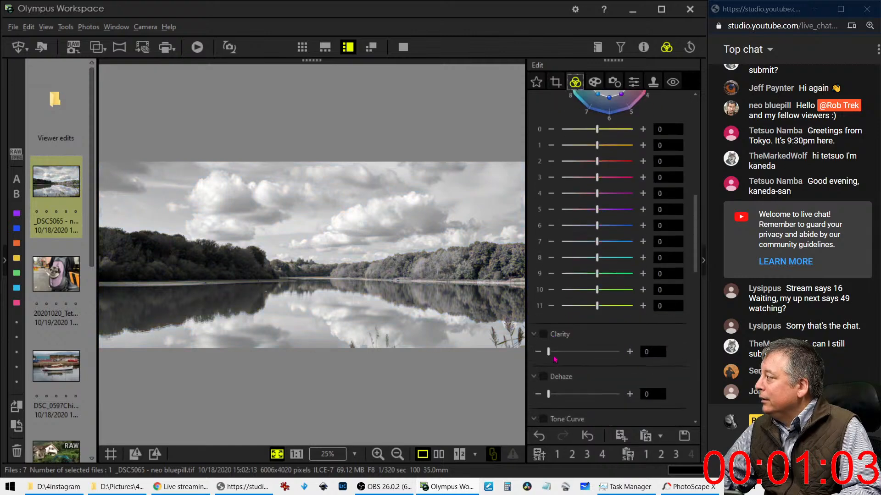
pyautogui.moveTo(549, 308); pyautogui.dragTo(620, 314)
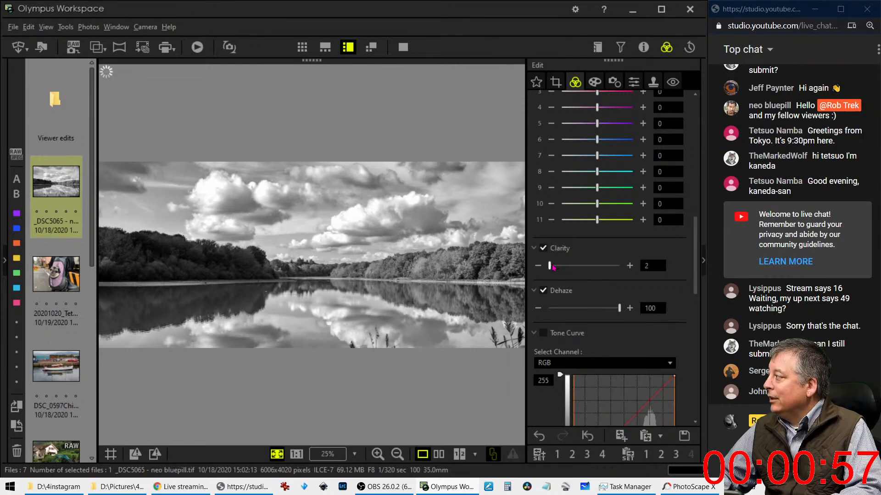
pyautogui.moveTo(553, 267); pyautogui.dragTo(558, 267)
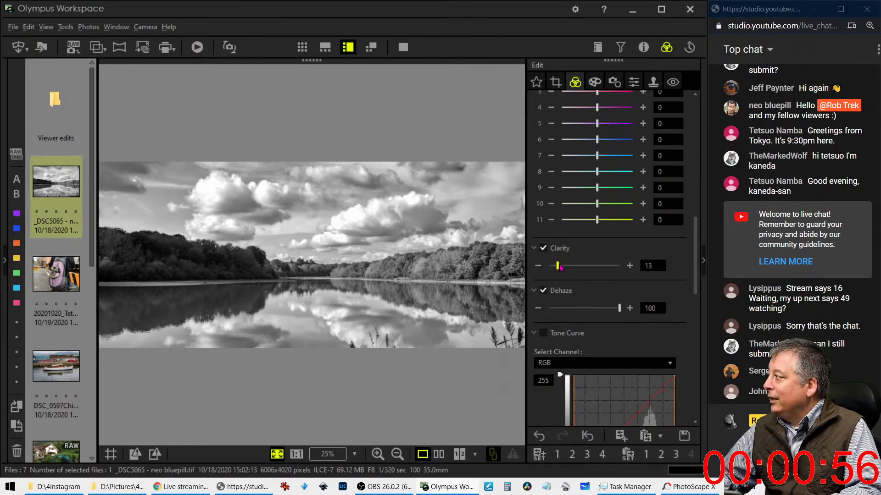
# Step: Raise the lake photo's Sharpness to about 3
pyautogui.click(634, 82)
pyautogui.moveTo(590, 121); pyautogui.dragTo(606, 126)
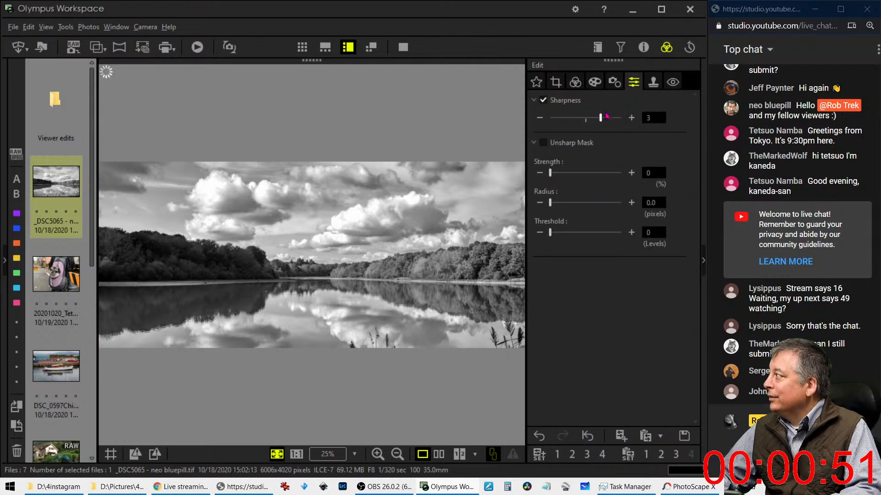
pyautogui.click(636, 121)
# Step: Set the B&W Filter of the Monochrome picture mode to R:Red
pyautogui.click(575, 82)
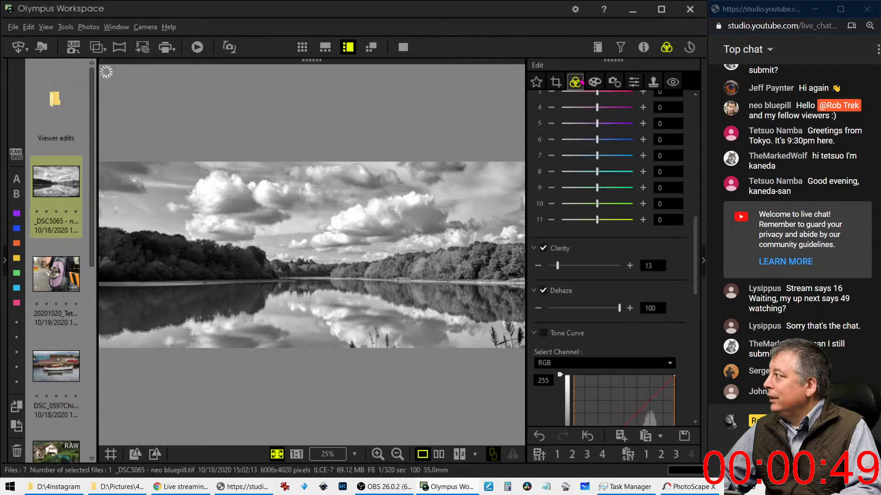
pyautogui.scroll(10, 598, 202)
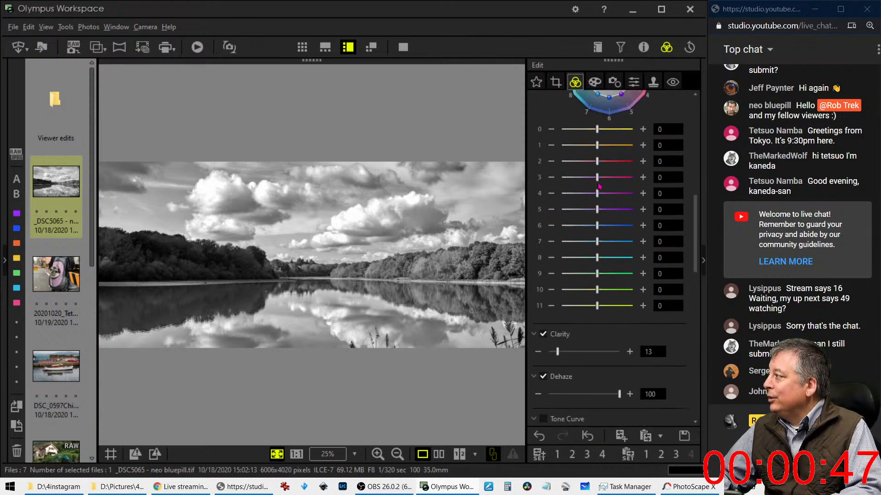
pyautogui.scroll(3, 599, 187)
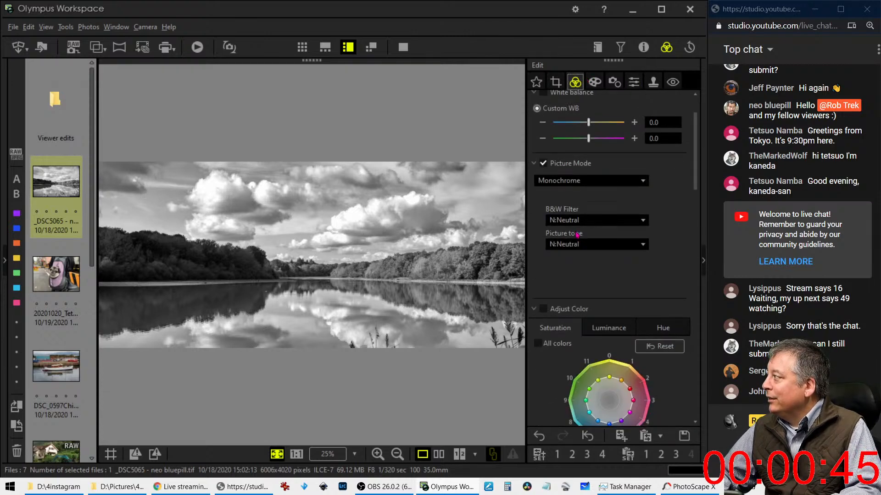
pyautogui.click(576, 221)
pyautogui.click(575, 272)
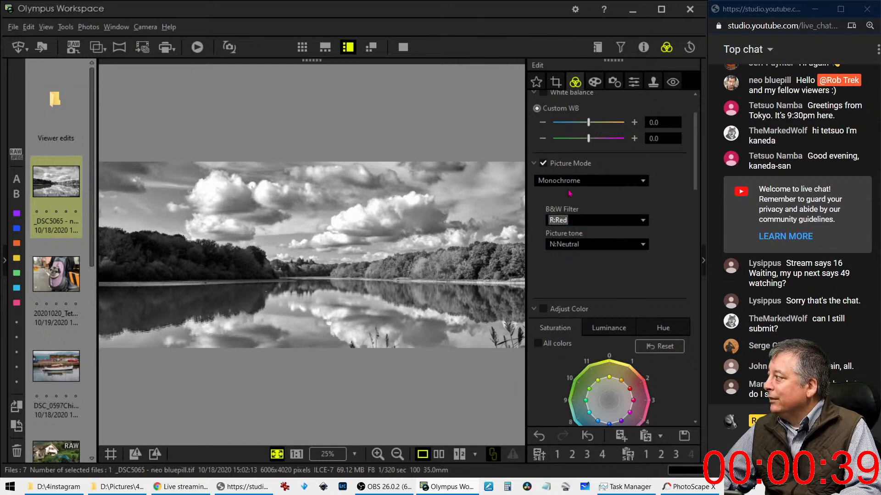
# Step: Set the crop's tilt adjustment to -0.8 and look over the distortion, keystone and flip corrections
pyautogui.click(555, 82)
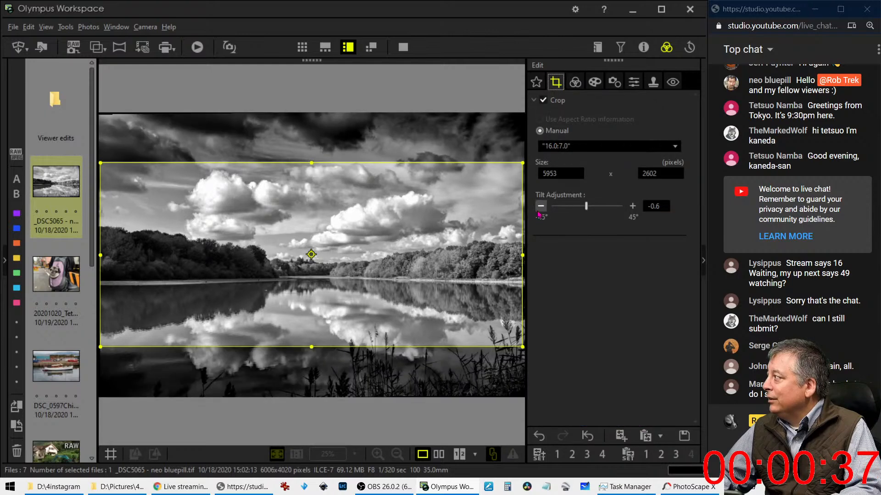
pyautogui.click(541, 207)
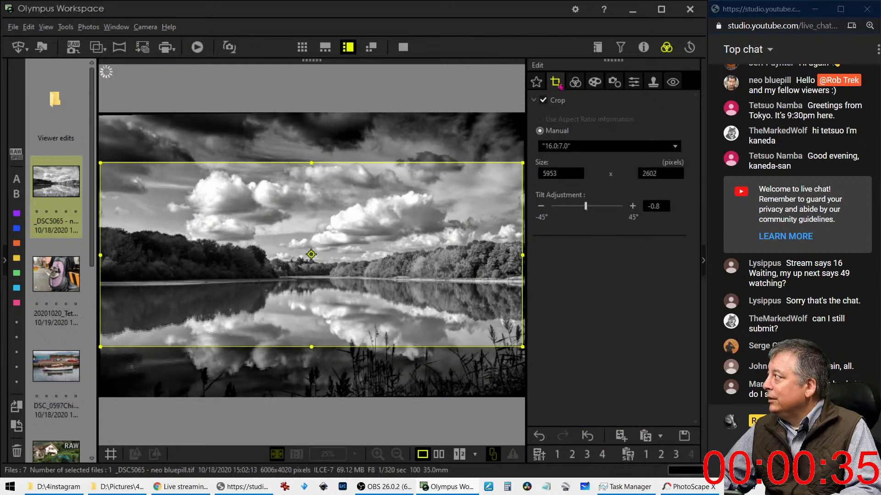
pyautogui.click(614, 82)
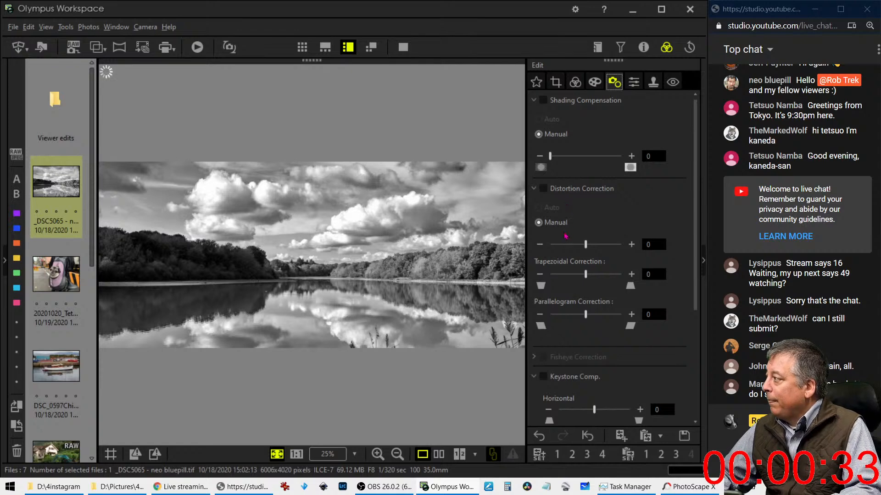
pyautogui.scroll(-3, 571, 253)
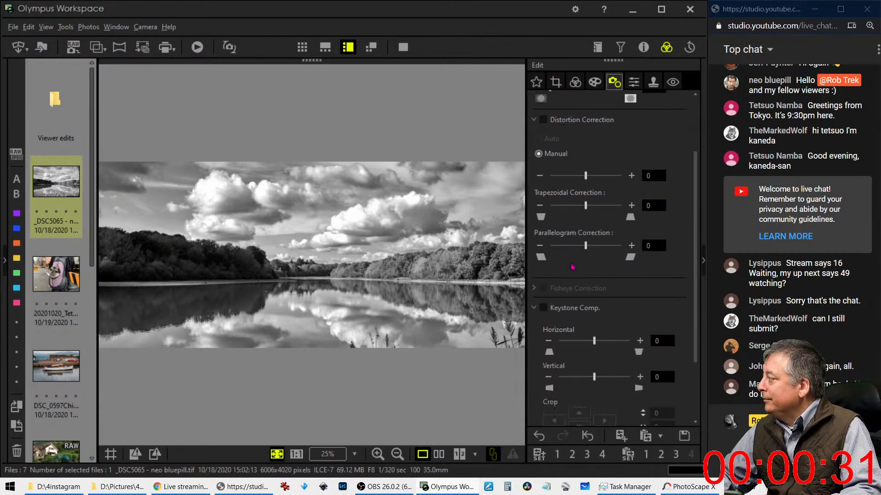
pyautogui.scroll(-1, 572, 267)
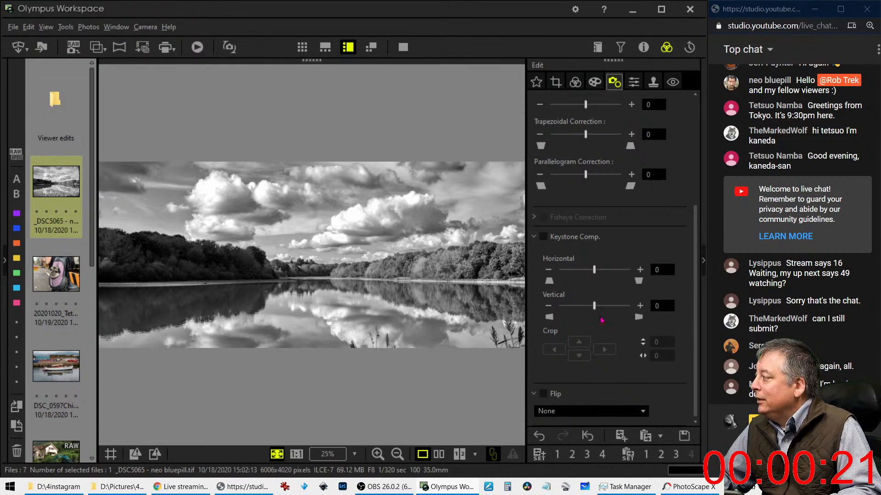
pyautogui.scroll(5, 602, 350)
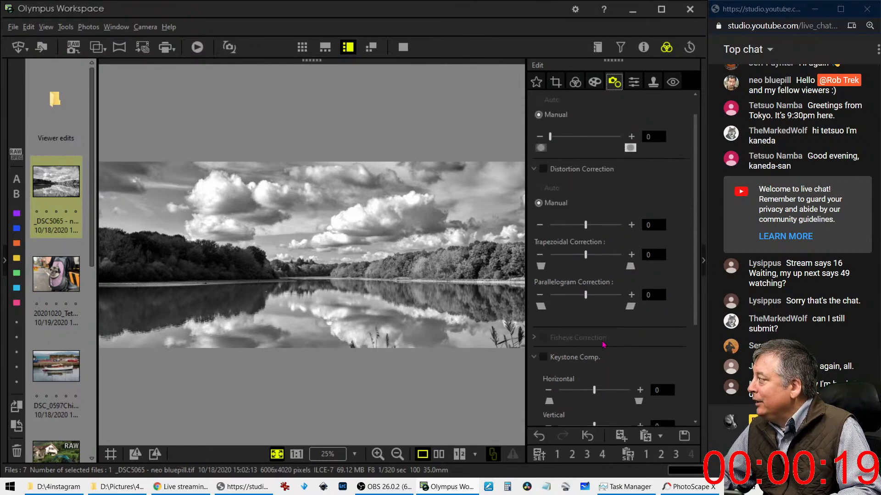
# Step: Shape the RGB tone curve with one control point in the deep shadows and another in the lower midtones, keeping it close to the diagonal
pyautogui.click(575, 82)
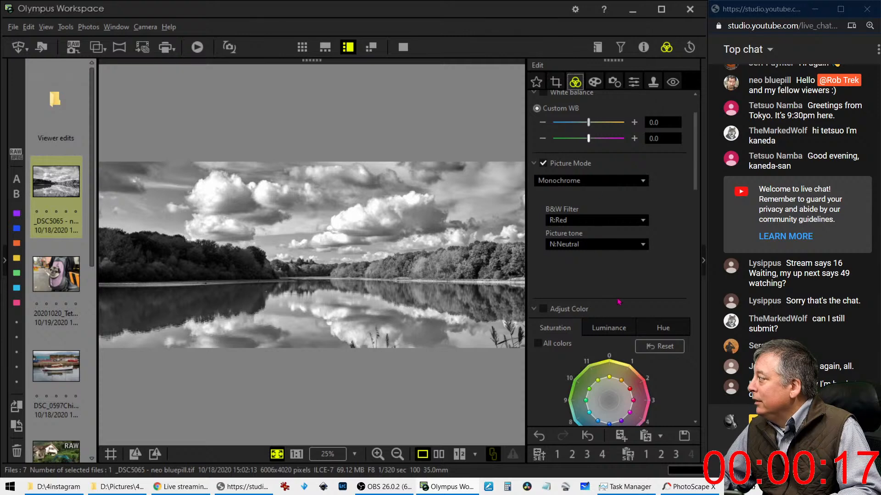
pyautogui.scroll(-10, 619, 302)
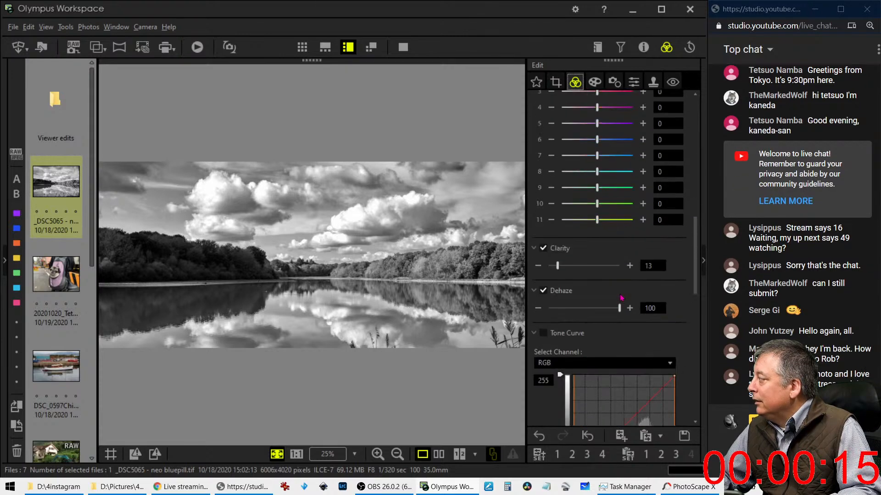
pyautogui.scroll(-10, 621, 297)
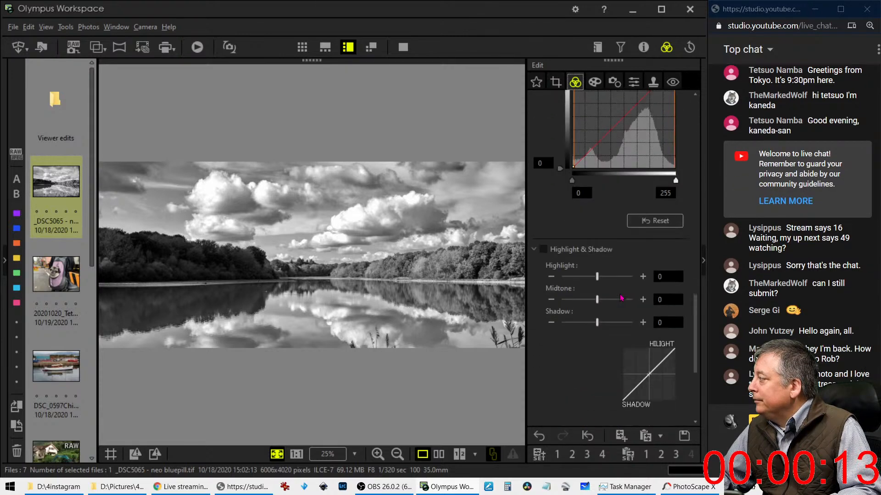
pyautogui.scroll(3, 621, 298)
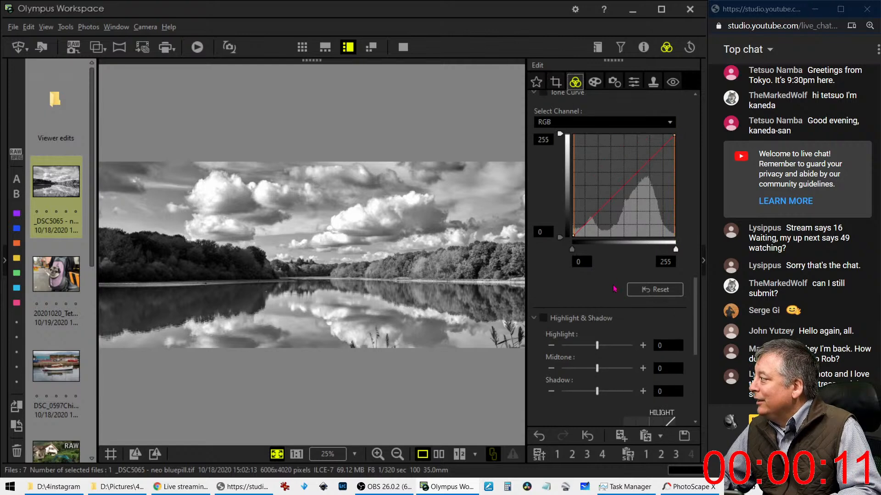
pyautogui.scroll(2, 590, 260)
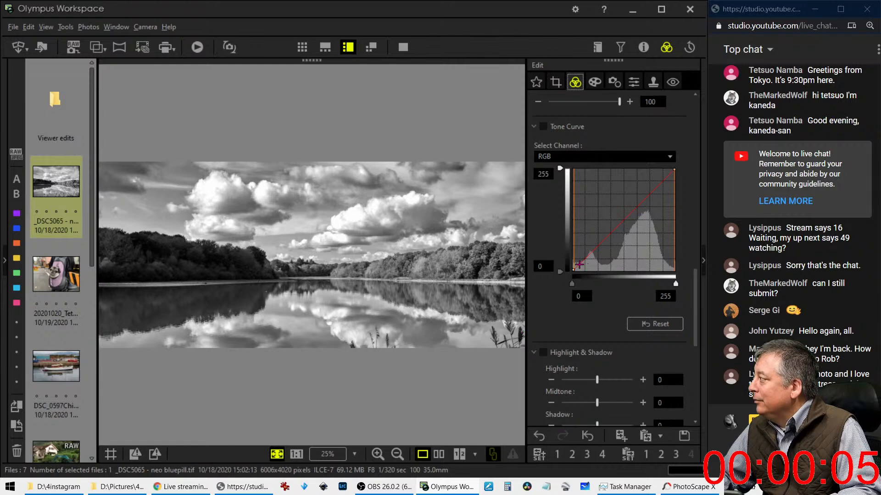
pyautogui.moveTo(581, 264); pyautogui.dragTo(580, 268)
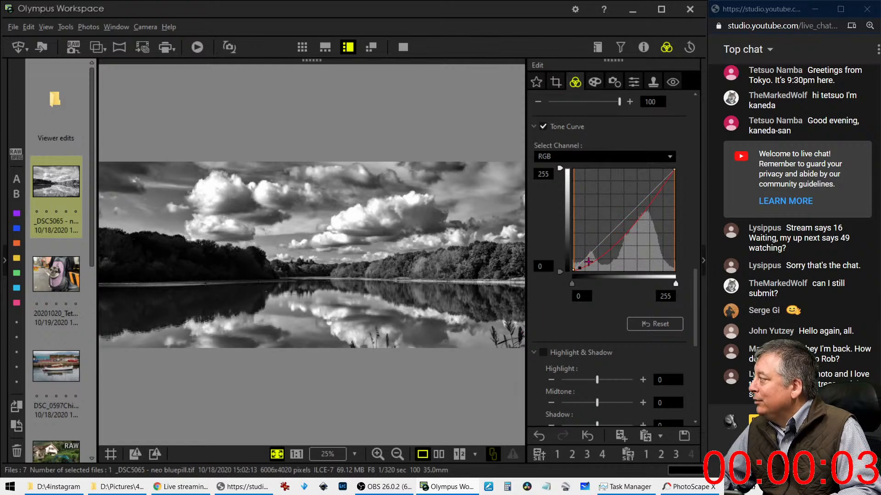
pyautogui.click(590, 261)
pyautogui.moveTo(590, 261); pyautogui.dragTo(588, 259)
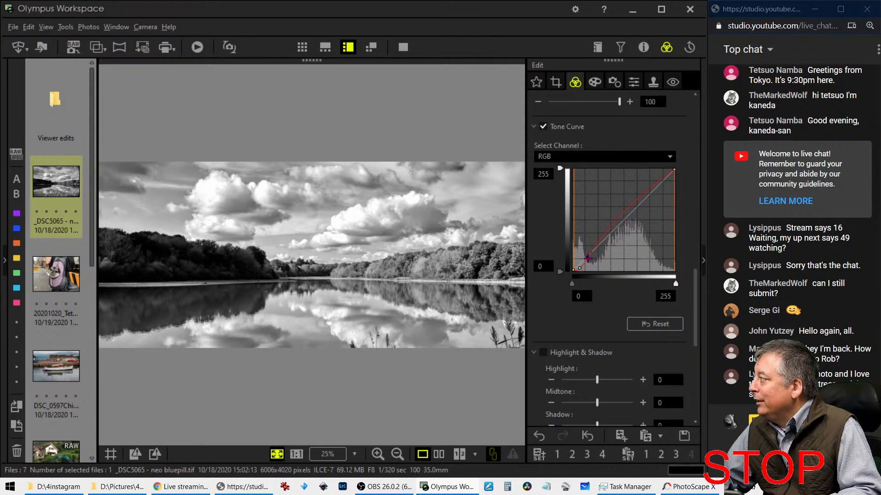
pyautogui.moveTo(589, 257); pyautogui.dragTo(612, 231)
pyautogui.click(580, 268)
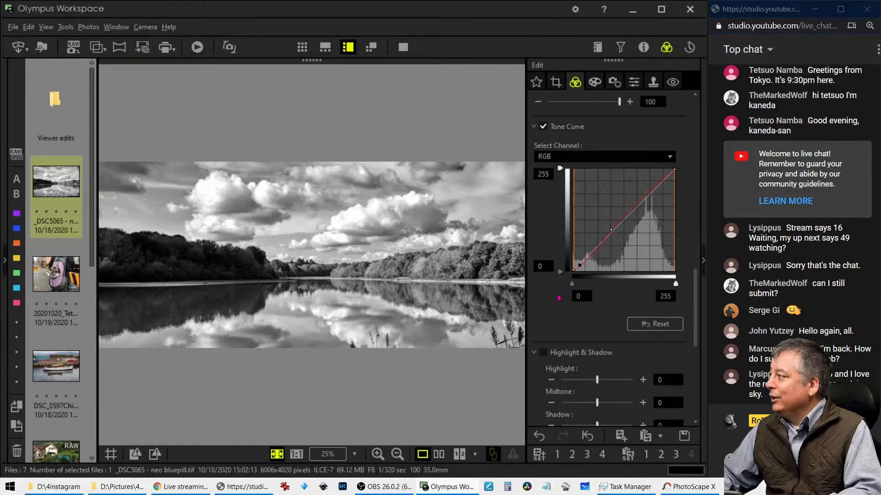
# Step: Compare the edited lake photo side by side with its original, view the edit full screen and return to the single-image editing view
pyautogui.click(438, 454)
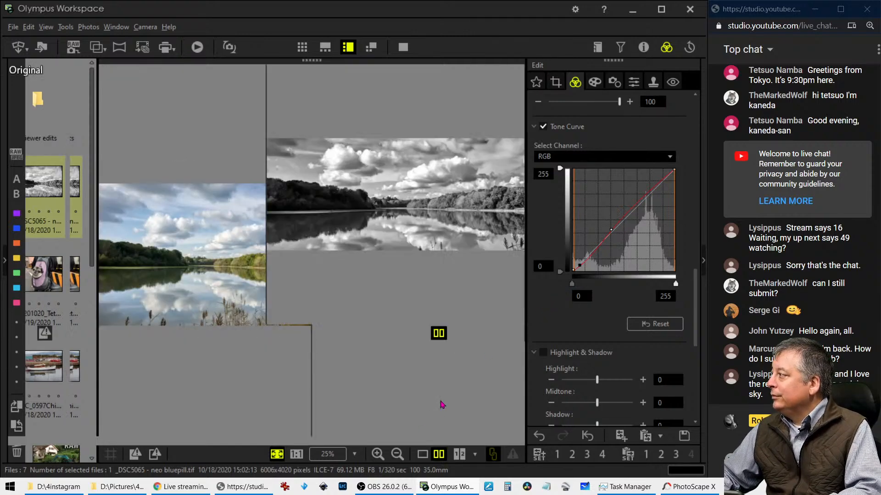
pyautogui.hotkey('ctrl', '2')
pyautogui.hotkey('ctrl', '3')
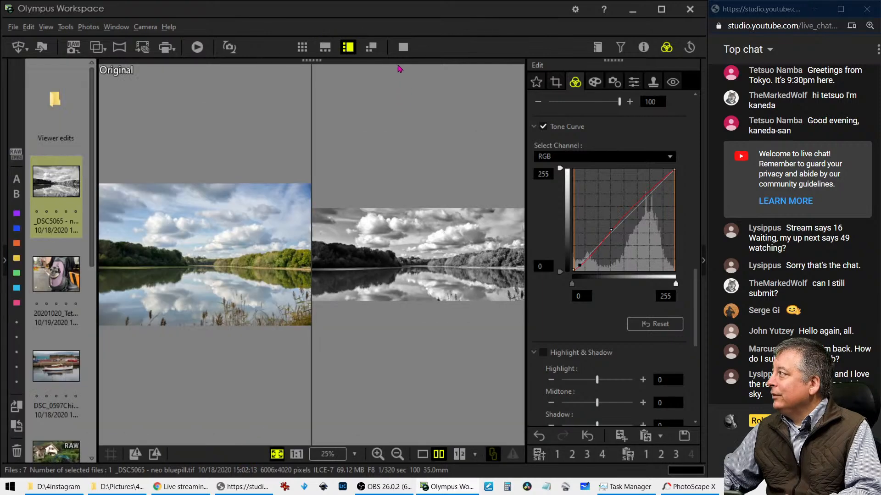
pyautogui.click(403, 46)
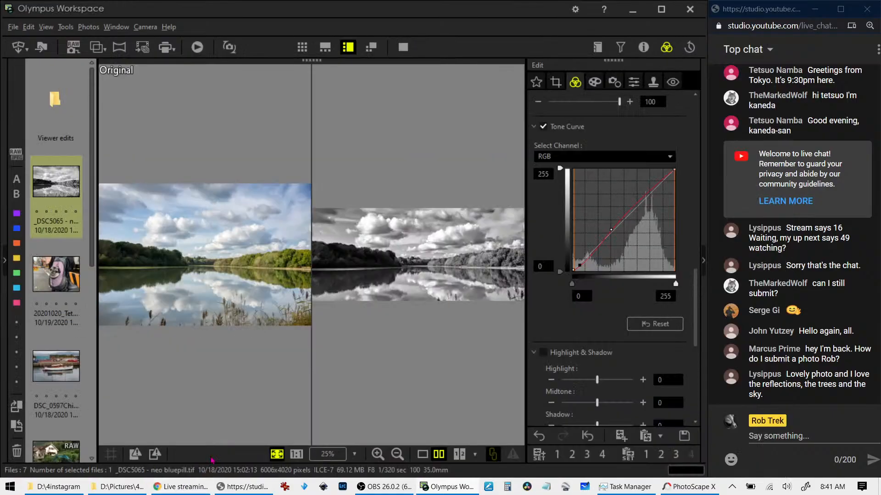
pyautogui.click(421, 455)
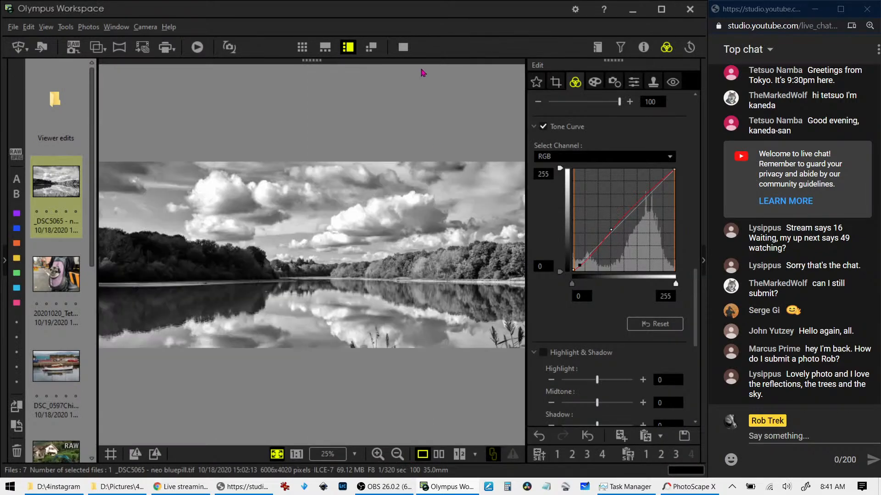
pyautogui.click(403, 47)
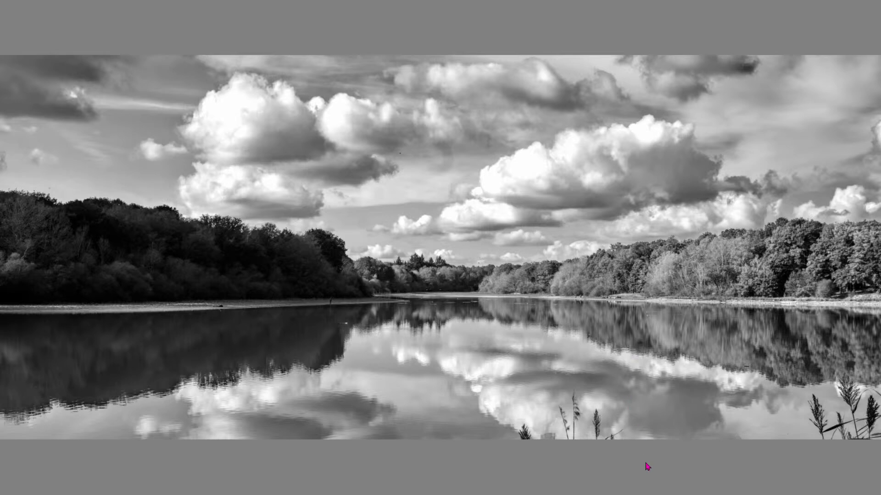
pyautogui.press('Escape')
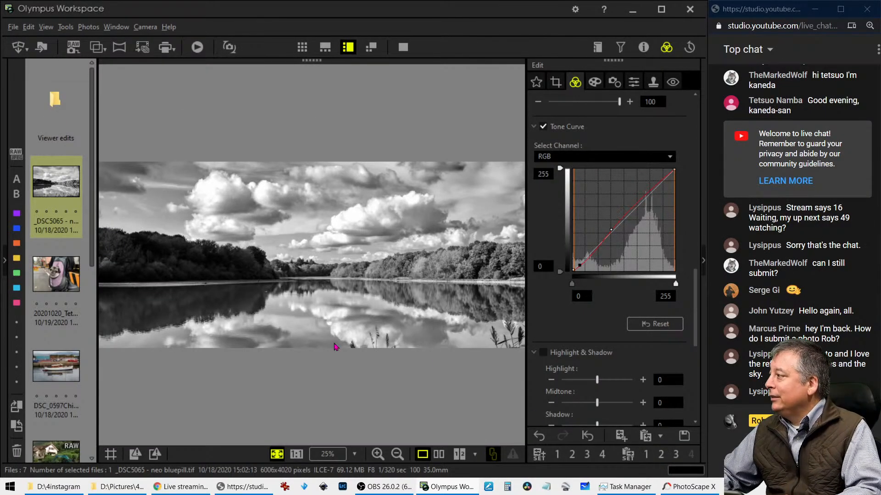
# Step: Open the photo of the pug in the backpack and crop it to the 1:1 (6:6) aspect ratio
pyautogui.click(71, 281)
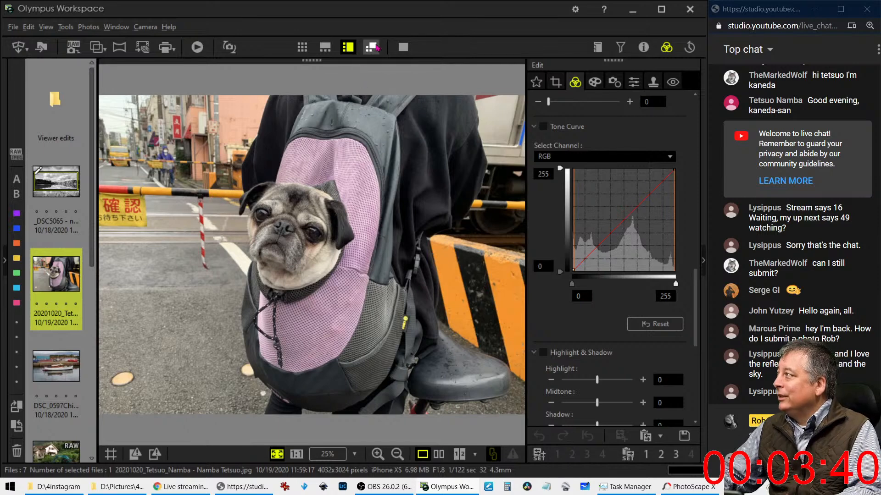
pyautogui.click(556, 82)
pyautogui.click(586, 146)
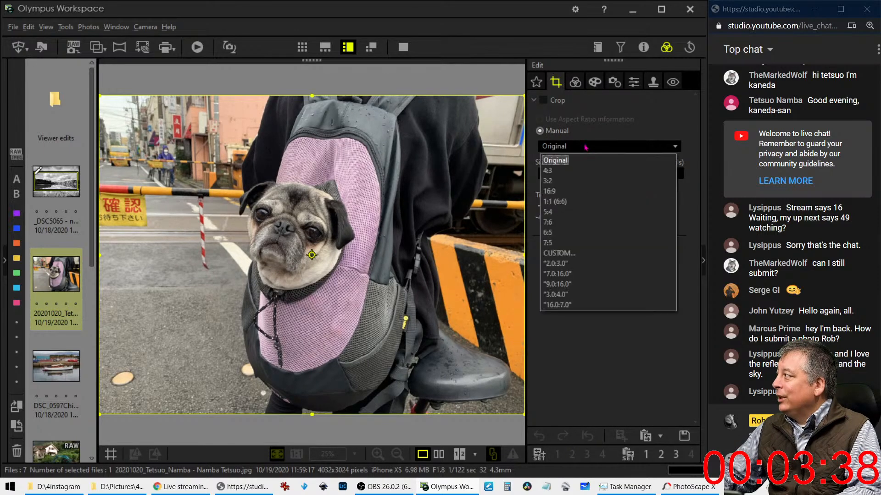
pyautogui.click(583, 202)
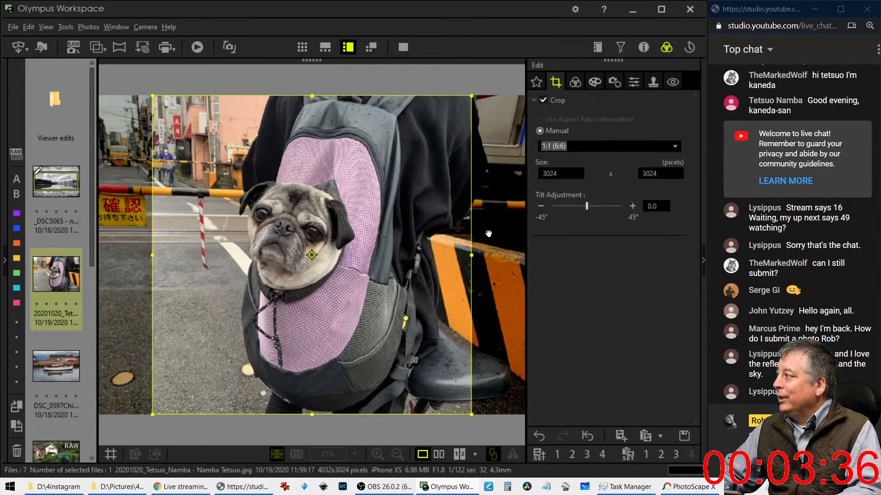
# Step: Shrink the square crop to 2744 x 2744 pixels and position it around the pug, the backpack and most of the bicycle seat
pyautogui.moveTo(226, 199); pyautogui.dragTo(309, 205)
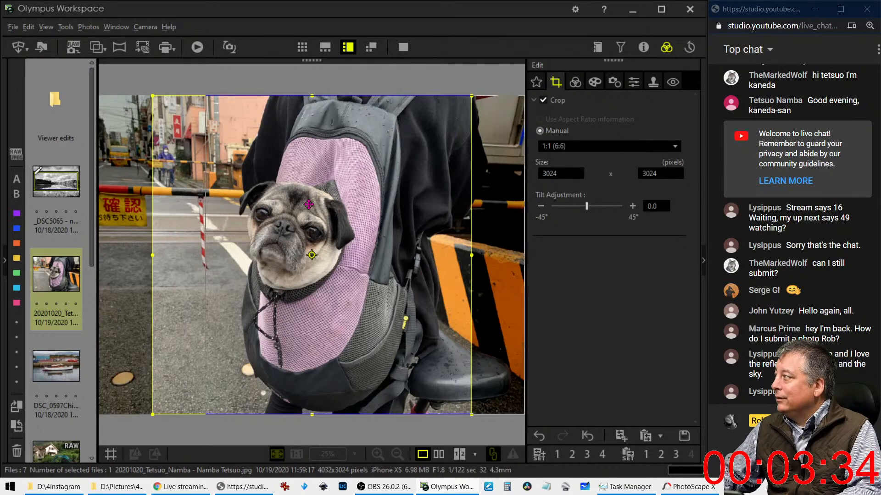
pyautogui.moveTo(206, 98); pyautogui.dragTo(238, 126)
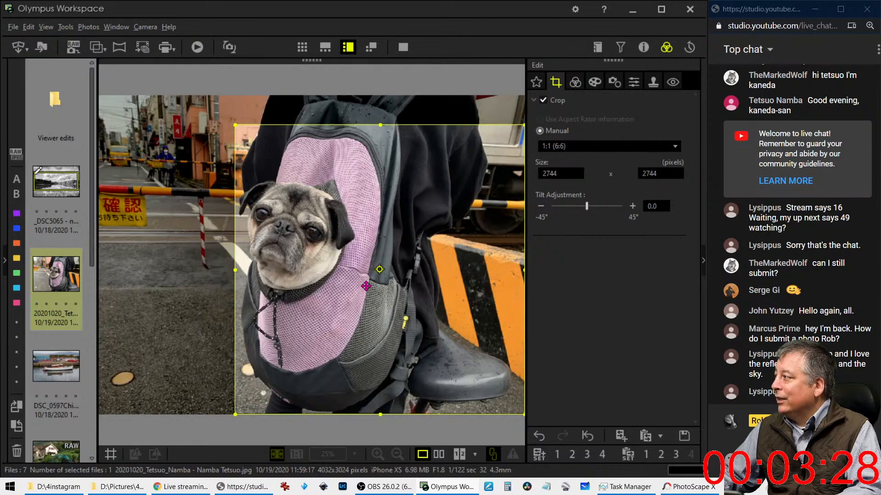
pyautogui.moveTo(366, 286); pyautogui.dragTo(347, 287)
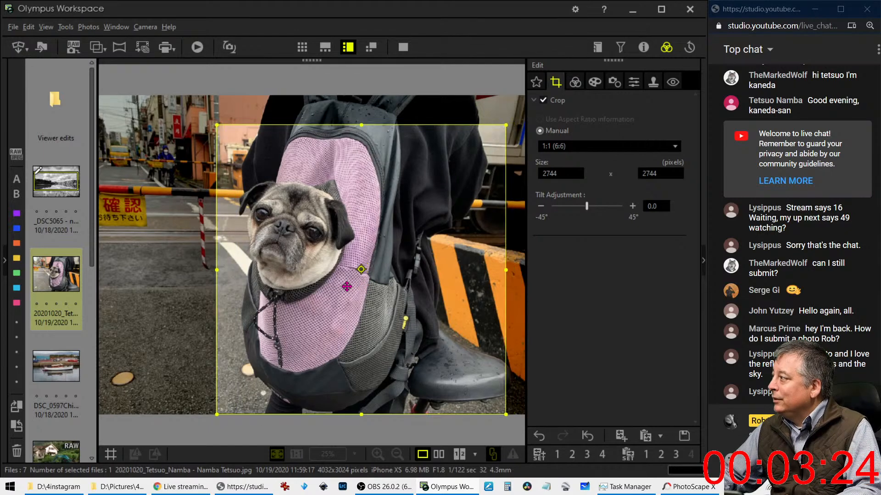
# Step: Tighten the square crop around the pug and backpack to 2563 x 2563 pixels and apply it
pyautogui.moveTo(363, 124); pyautogui.dragTo(362, 144)
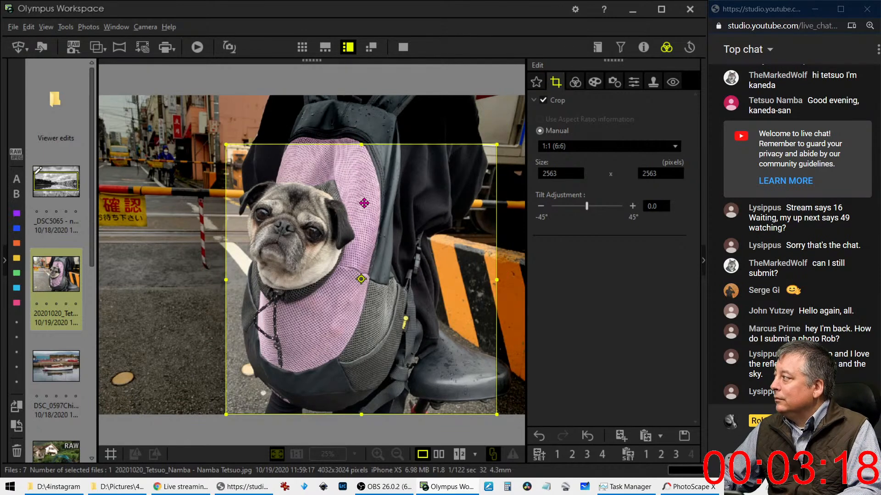
pyautogui.click(579, 81)
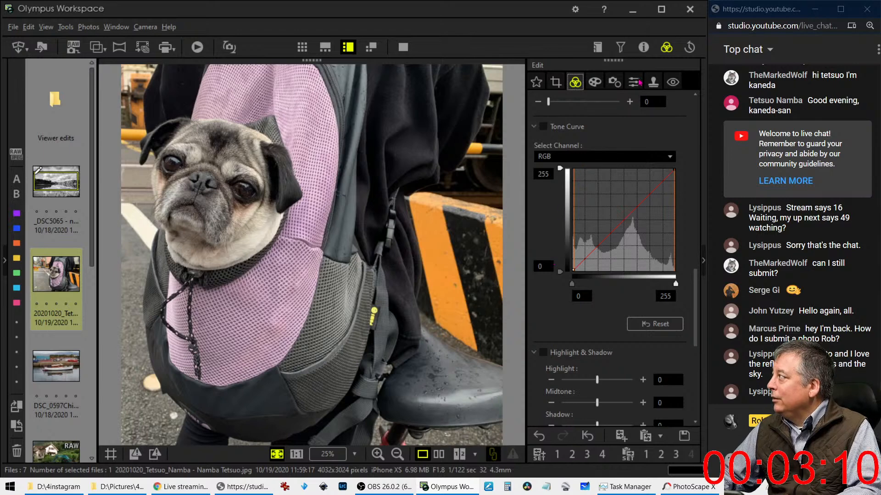
# Step: Check the camera and exposure details in the pug photo's properties
pyautogui.click(644, 46)
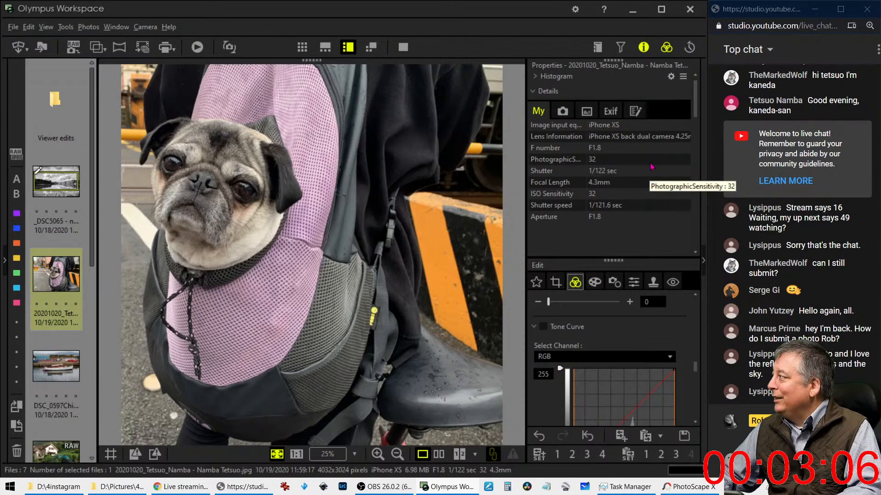
pyautogui.click(644, 48)
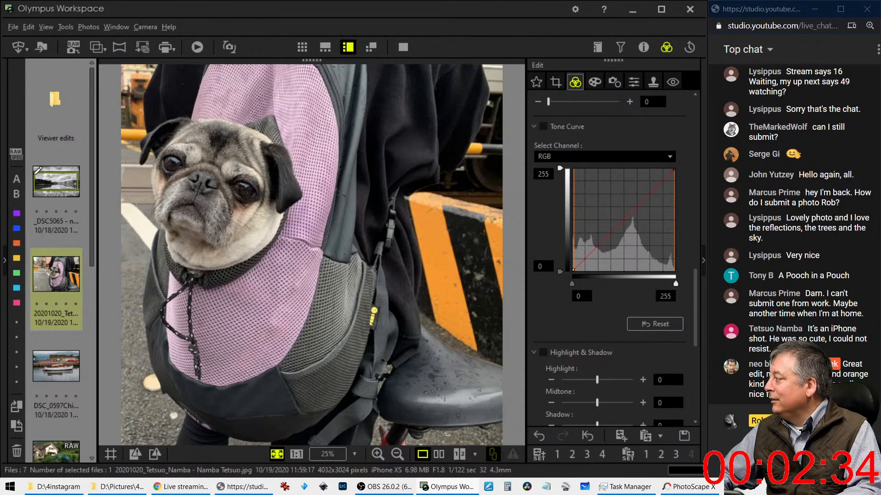
pyautogui.hotkey('alt', 'Tab')
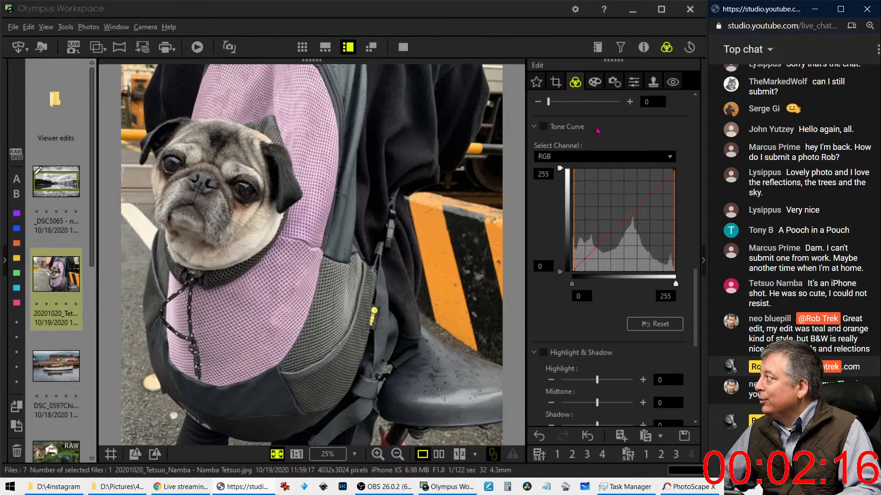
# Step: Apply the Pop Art art filter to the pug photo
pyautogui.click(594, 83)
pyautogui.click(592, 120)
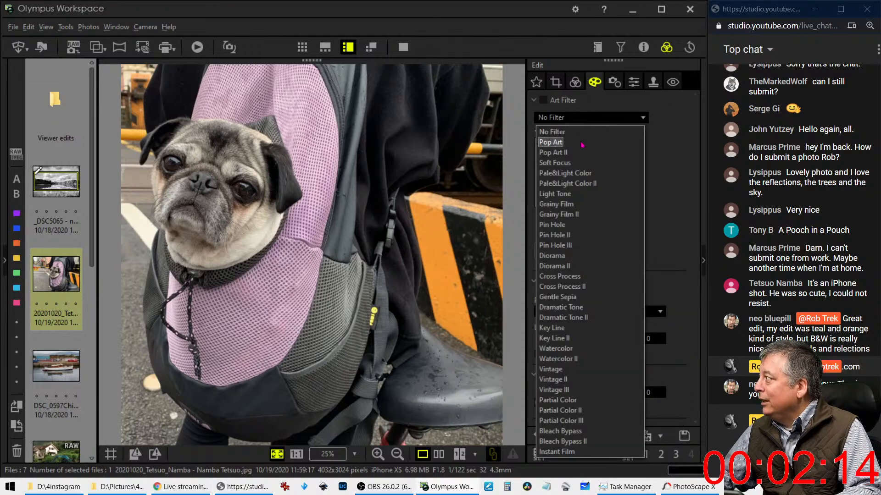
pyautogui.click(582, 140)
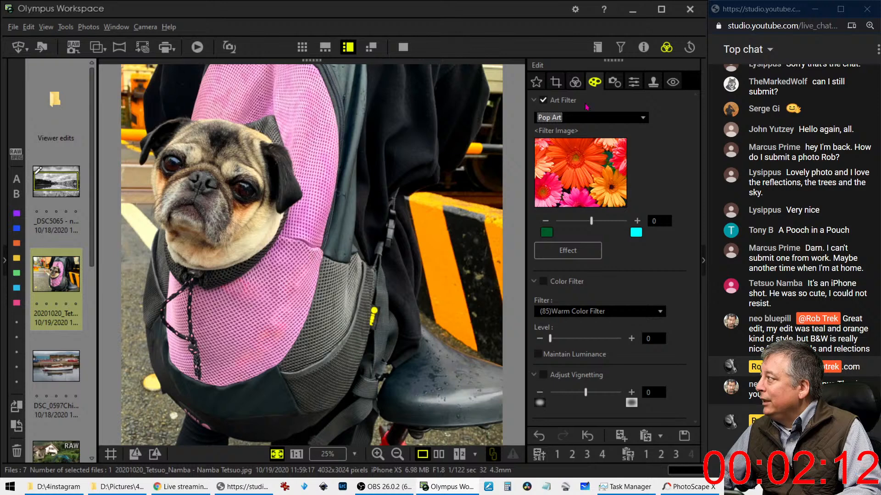
# Step: Darken the deep shadows with an RGB tone curve point and anchor the lower midtones on the diagonal with a second point
pyautogui.click(576, 83)
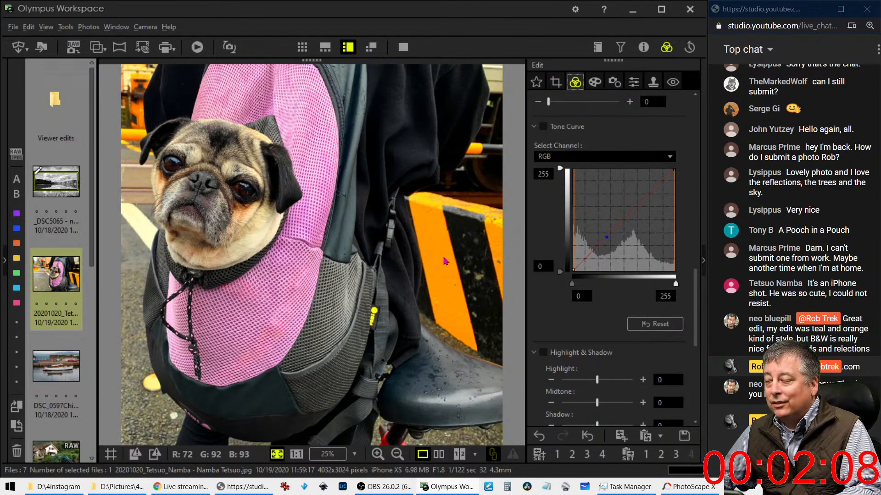
pyautogui.scroll(-1, 573, 311)
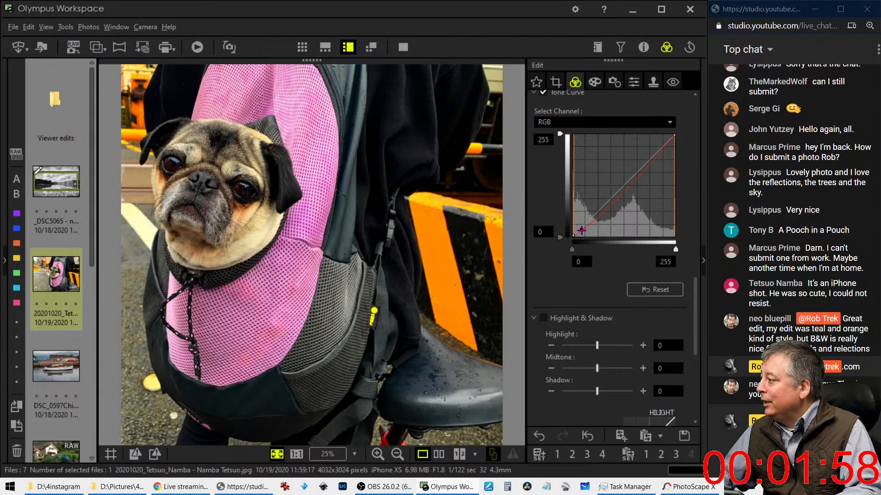
pyautogui.click(582, 230)
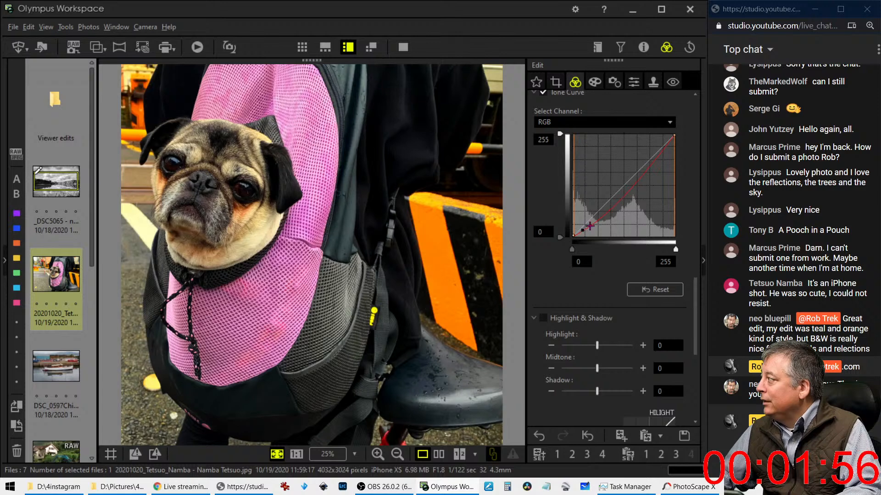
pyautogui.moveTo(610, 212); pyautogui.dragTo(607, 204)
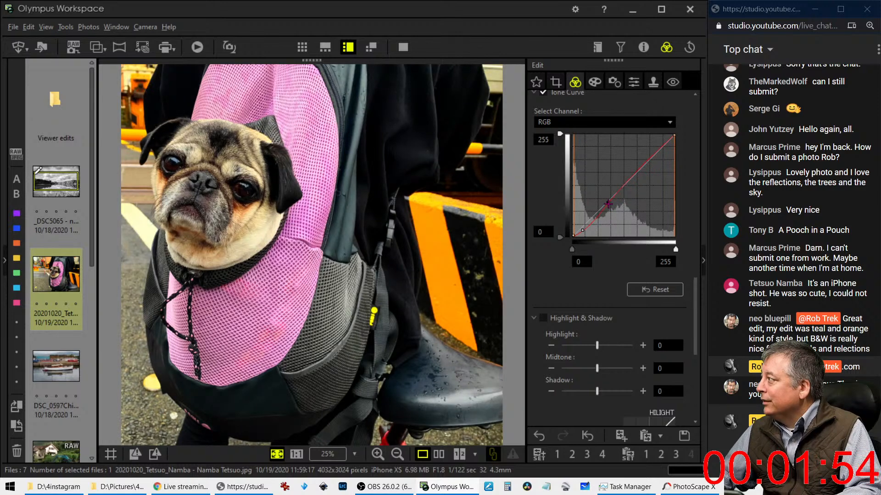
# Step: Darken the corners of the pug photo with a vignetting adjustment of -18
pyautogui.click(594, 81)
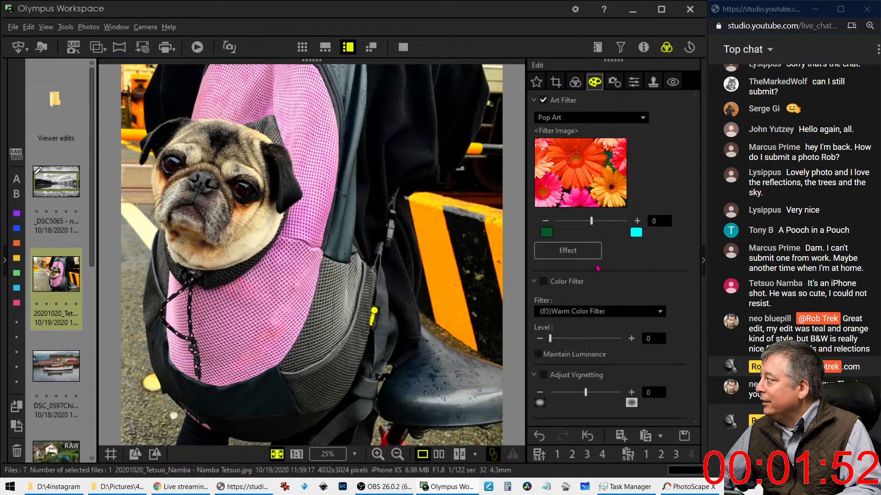
pyautogui.moveTo(586, 393); pyautogui.dragTo(568, 394)
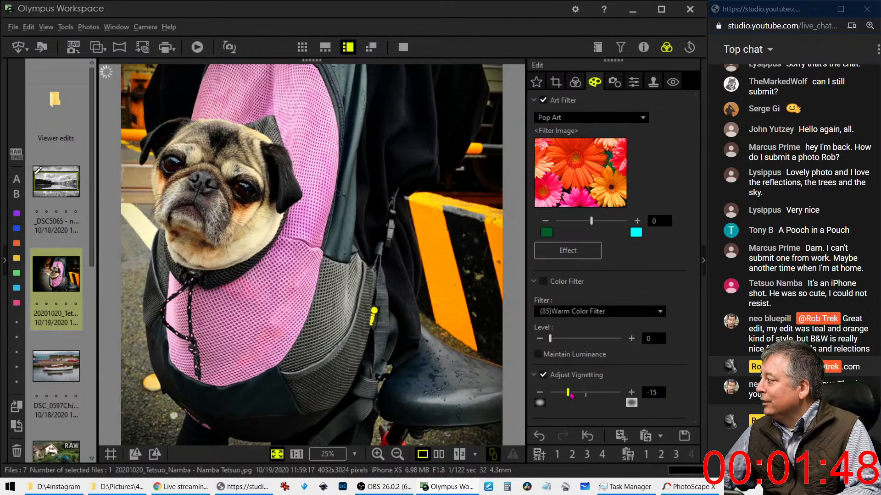
pyautogui.moveTo(572, 395); pyautogui.dragTo(567, 395)
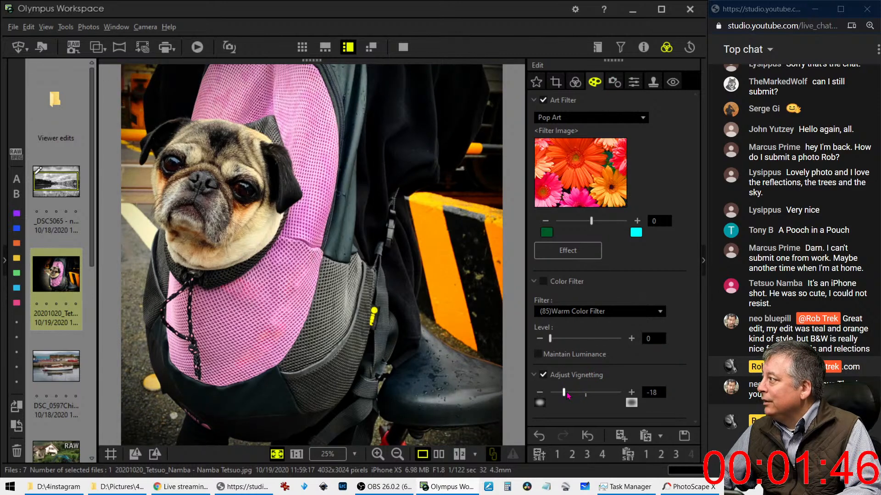
# Step: Set the pug photo's sharpness to 4
pyautogui.click(576, 84)
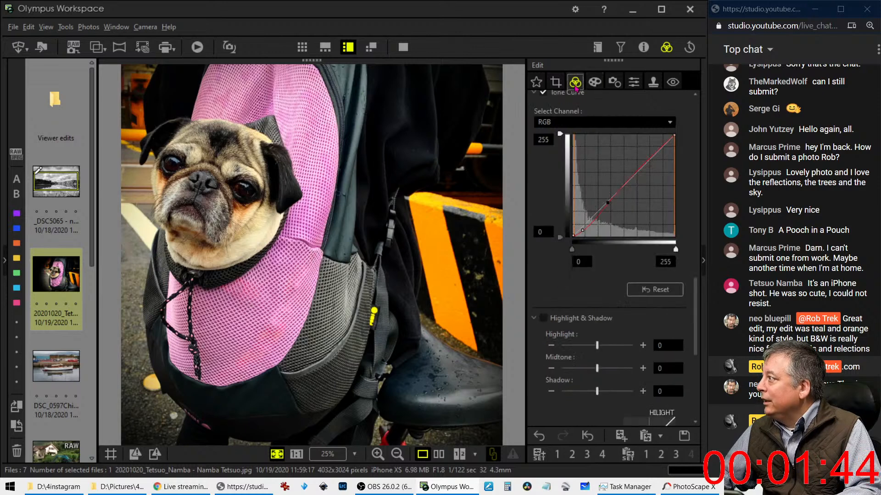
pyautogui.click(631, 81)
pyautogui.moveTo(586, 118); pyautogui.dragTo(612, 123)
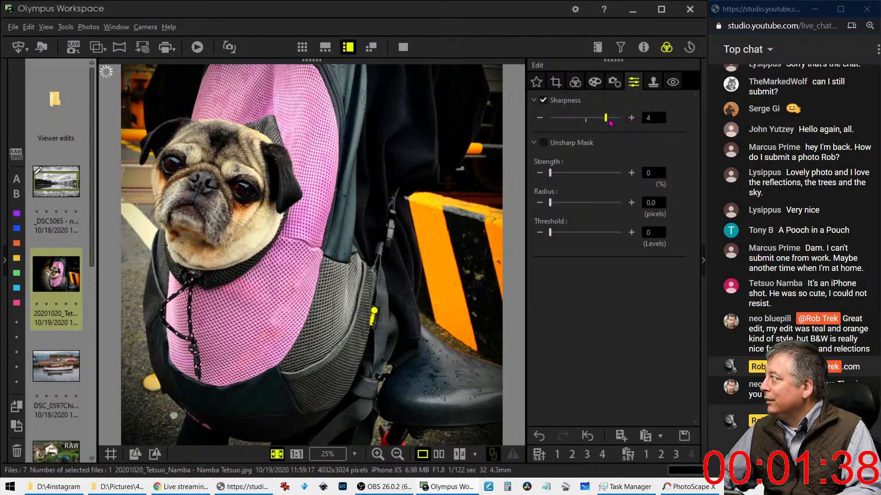
# Step: Add a control point near the highlight end of the RGB tone curve and raise it slightly above the diagonal
pyautogui.click(579, 84)
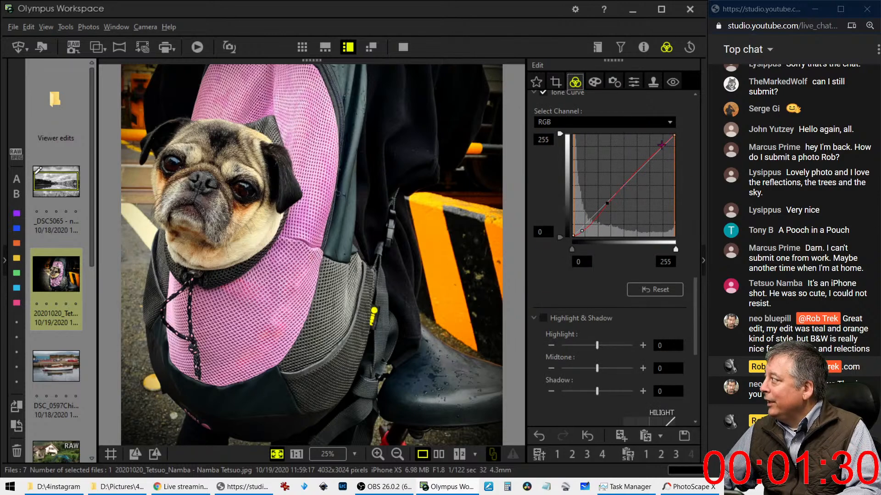
pyautogui.moveTo(661, 144); pyautogui.dragTo(657, 143)
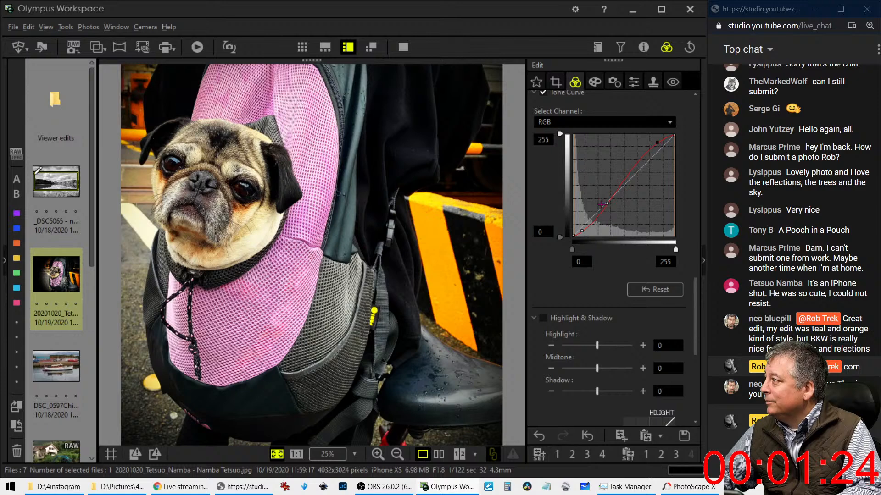
pyautogui.click(589, 219)
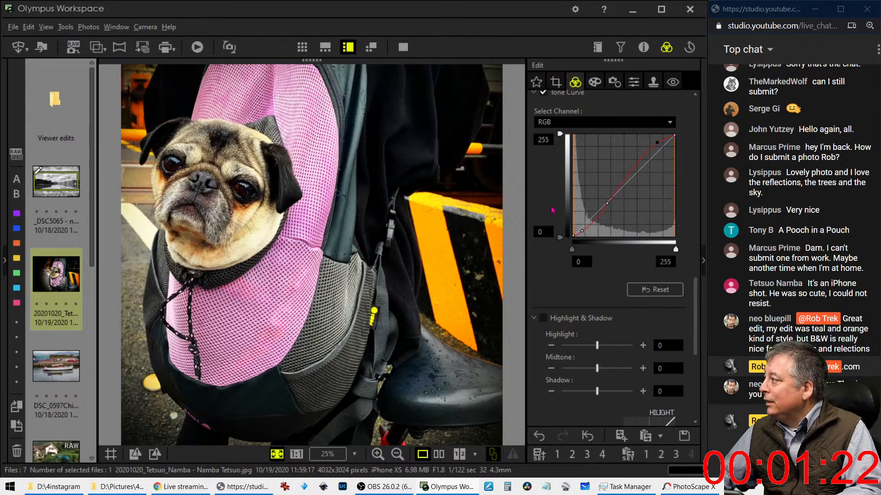
# Step: Set the luminance of color ranges 2 and 3 to 7, trying ranges 1 and 4 but leaving them at 0
pyautogui.scroll(5, 551, 215)
pyautogui.scroll(5, 547, 216)
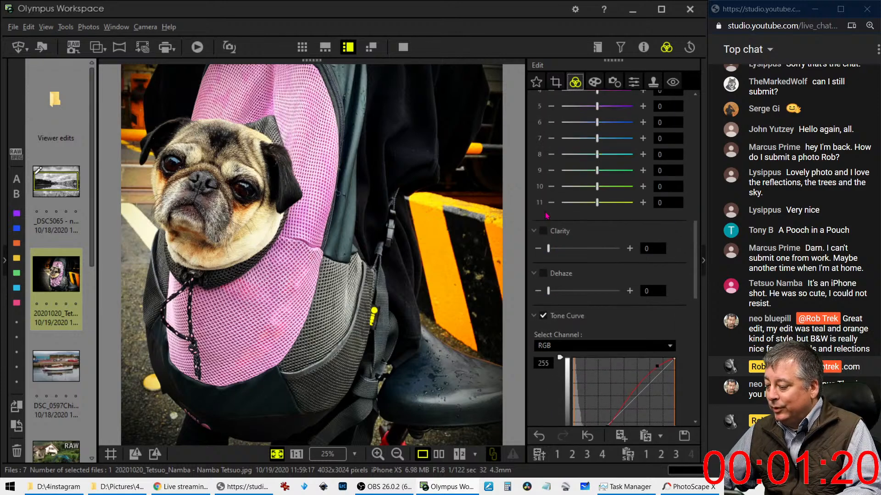
pyautogui.scroll(2, 546, 216)
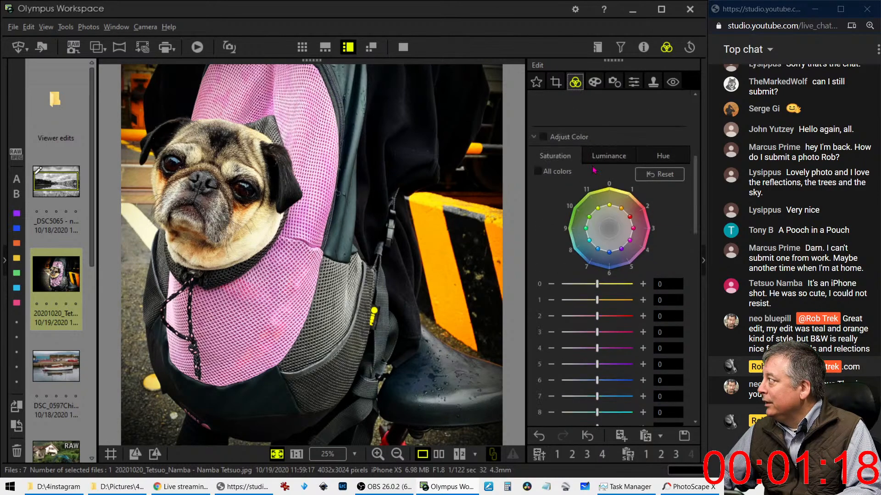
pyautogui.click(596, 158)
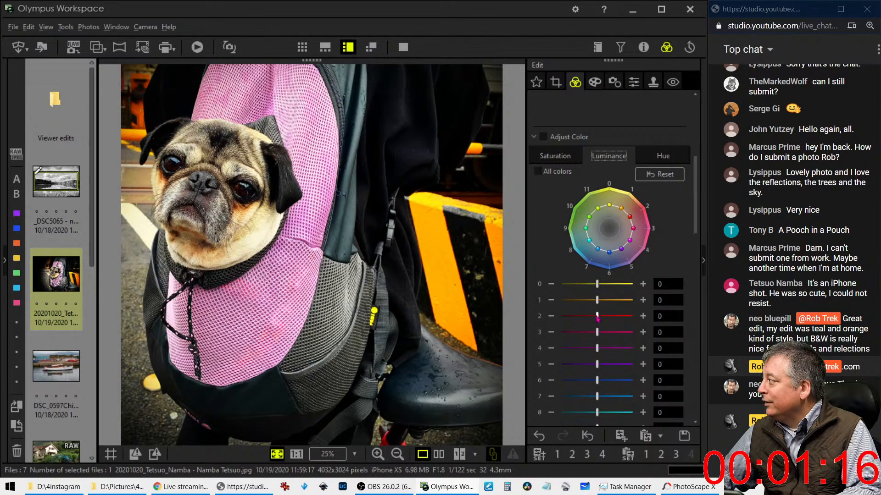
pyautogui.moveTo(596, 315); pyautogui.dragTo(636, 321)
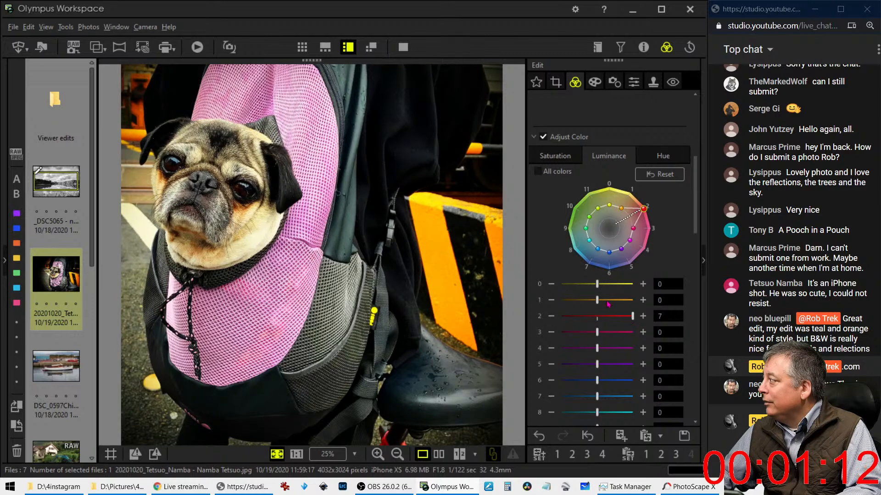
pyautogui.moveTo(597, 300)
pyautogui.mouseDown()
pyautogui.moveTo(627, 301)
pyautogui.moveTo(598, 302)
pyautogui.mouseUp()
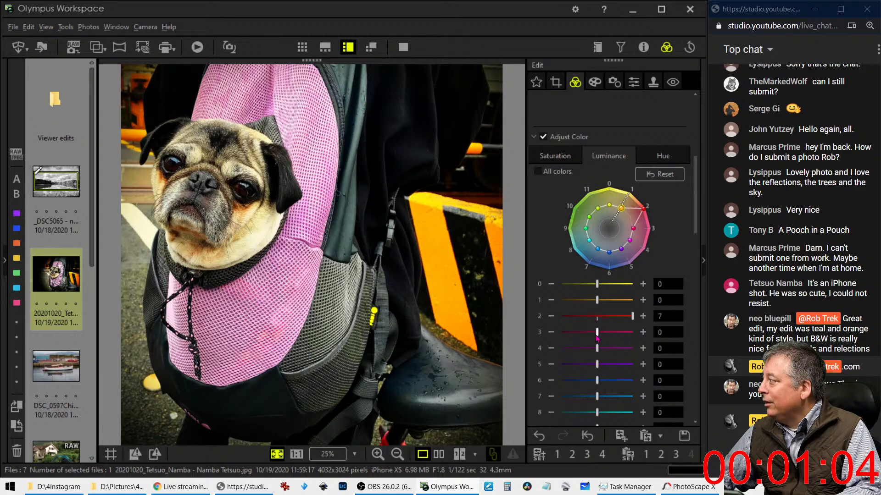
pyautogui.moveTo(599, 339); pyautogui.dragTo(634, 336)
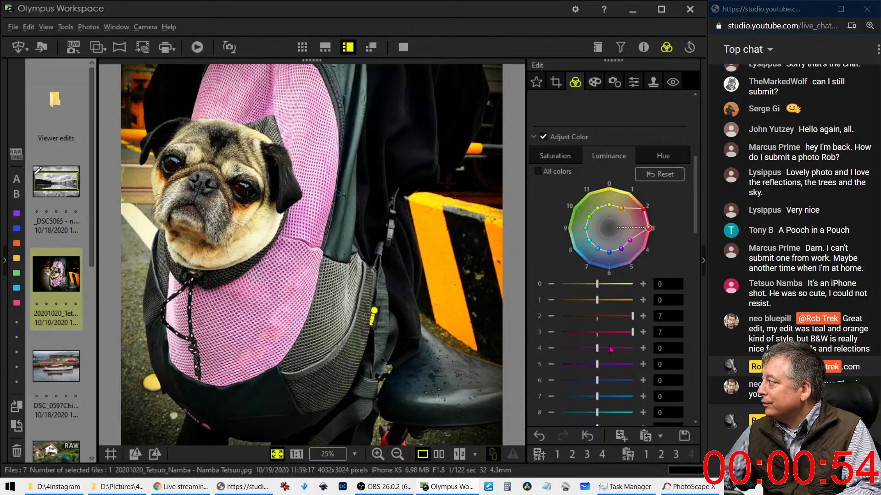
pyautogui.moveTo(597, 349)
pyautogui.mouseDown()
pyautogui.moveTo(633, 351)
pyautogui.moveTo(602, 351)
pyautogui.mouseUp()
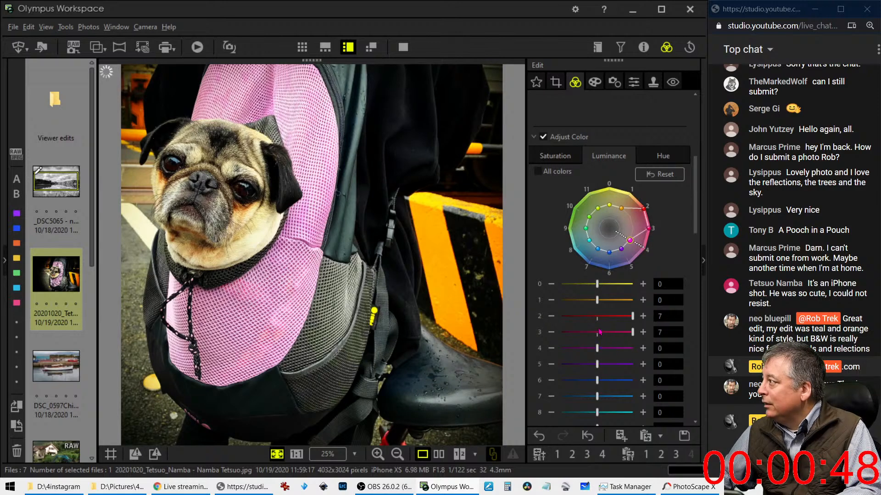
# Step: Inspect the pug's face at actual size, try a luminance change on color range 1, and return to the fitted view
pyautogui.click(239, 190)
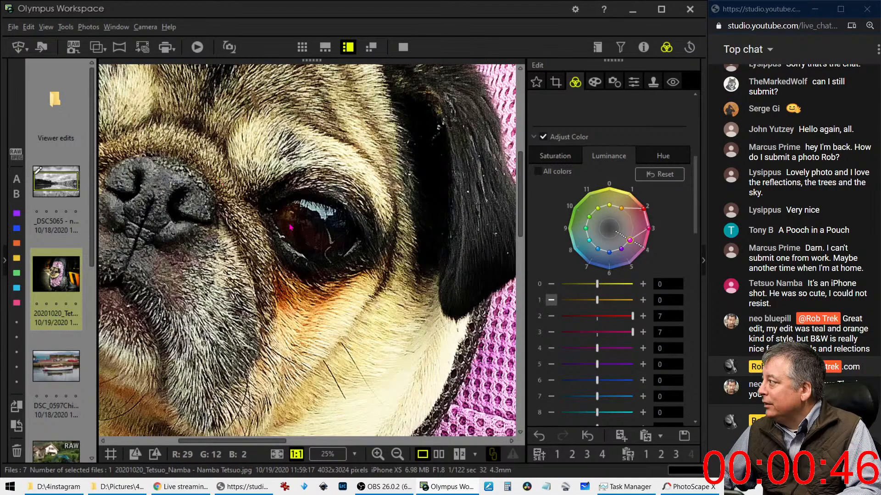
pyautogui.moveTo(292, 227); pyautogui.dragTo(340, 243)
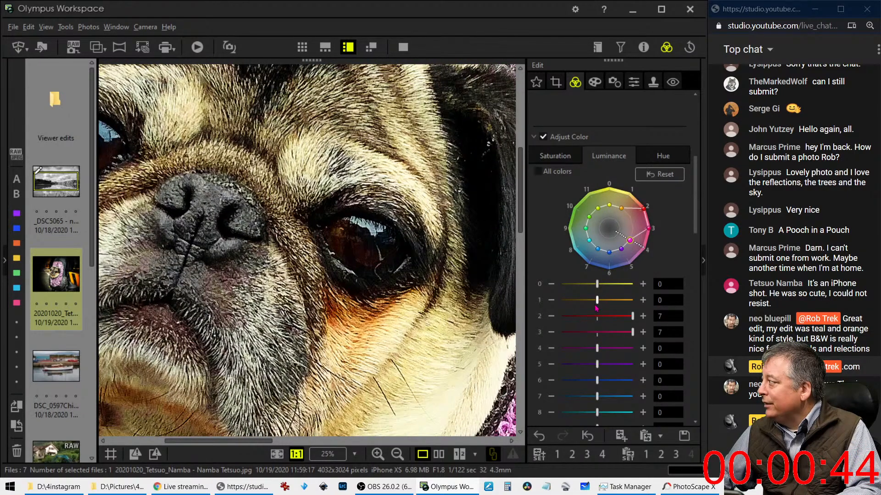
pyautogui.moveTo(598, 303)
pyautogui.mouseDown()
pyautogui.moveTo(628, 305)
pyautogui.moveTo(597, 304)
pyautogui.mouseUp()
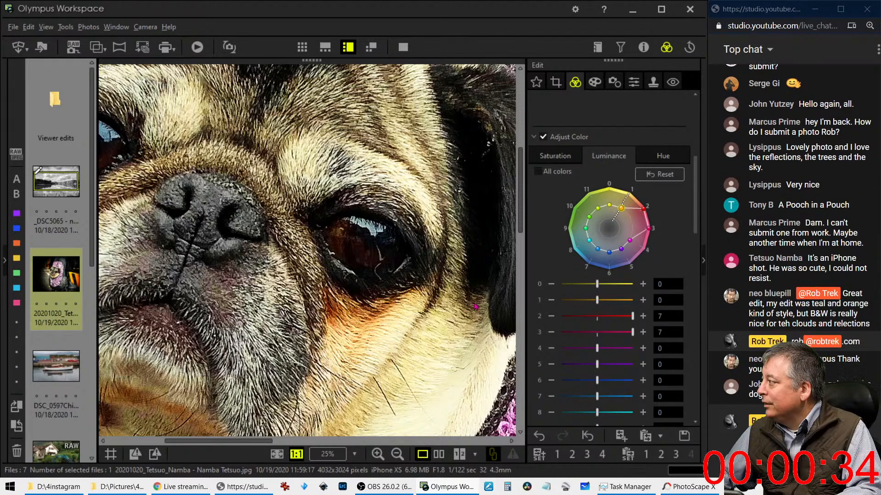
pyautogui.click(426, 299)
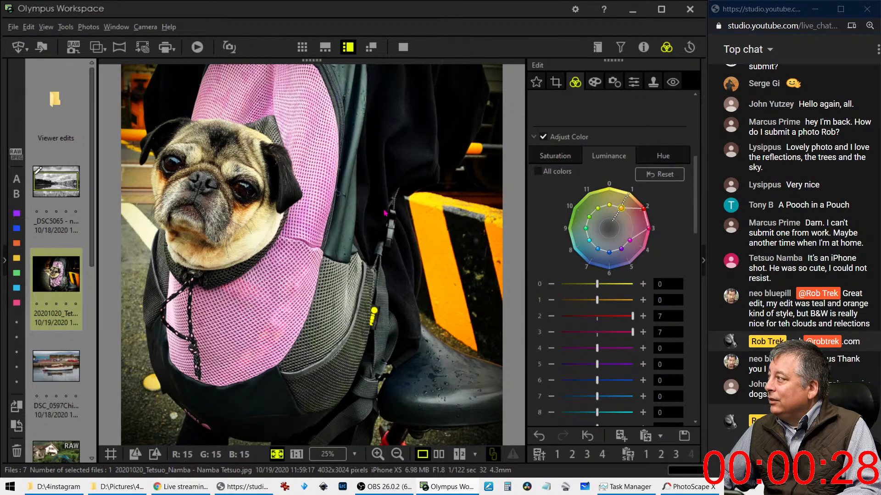
# Step: Shape the red channel's tone curve with a deep-shadow point and a second shadow point that keeps the rest along the diagonal
pyautogui.scroll(-10, 556, 262)
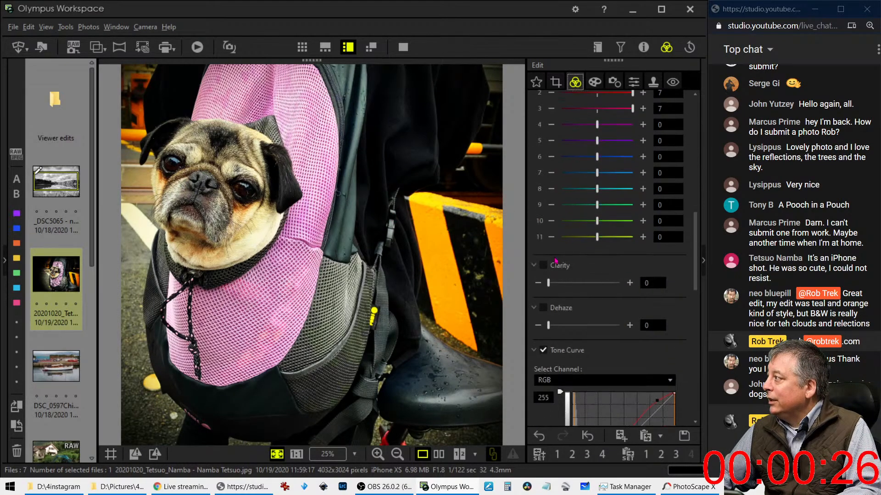
pyautogui.scroll(-2, 557, 264)
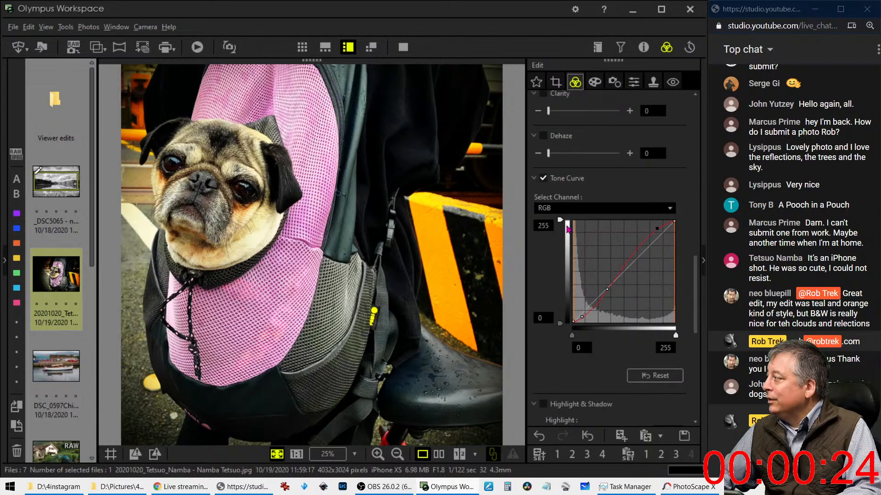
pyautogui.click(573, 211)
pyautogui.click(568, 234)
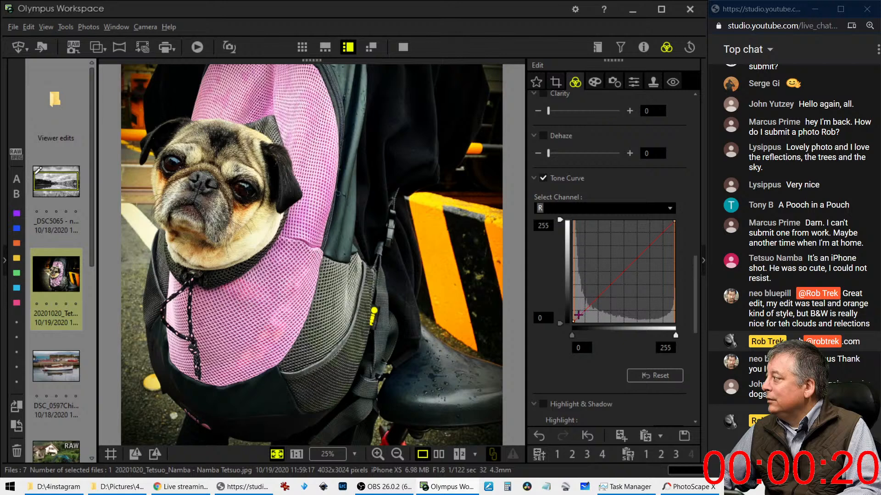
pyautogui.moveTo(580, 314); pyautogui.dragTo(577, 316)
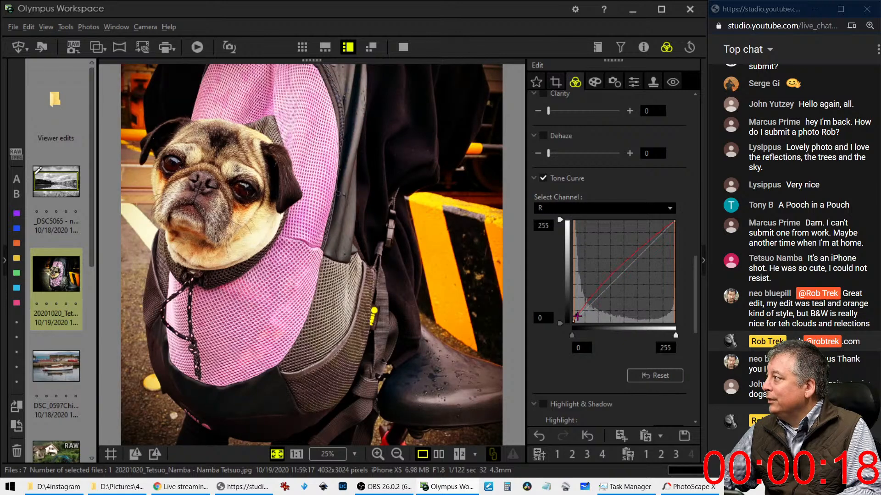
pyautogui.moveTo(577, 317); pyautogui.dragTo(585, 308)
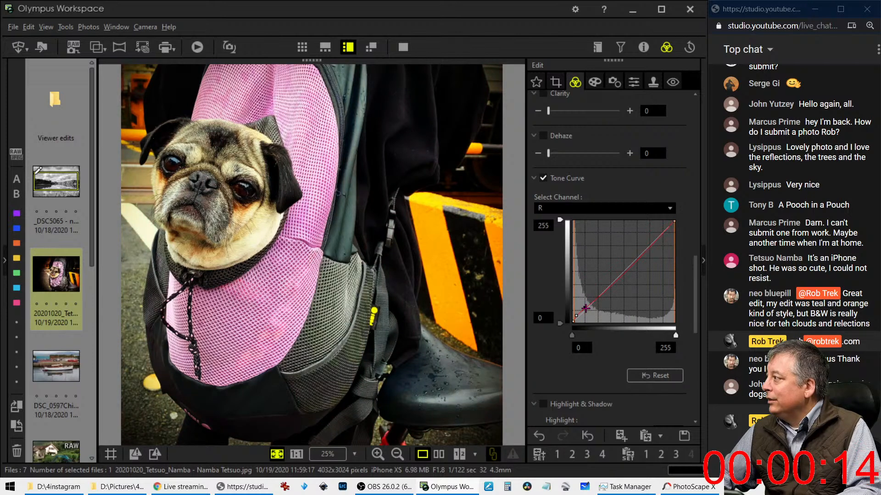
# Step: Reset the red channel's tone curve and shape the RGB curve with a slightly lowered deep-shadow point and a second shadow point near the diagonal
pyautogui.click(631, 374)
pyautogui.click(573, 209)
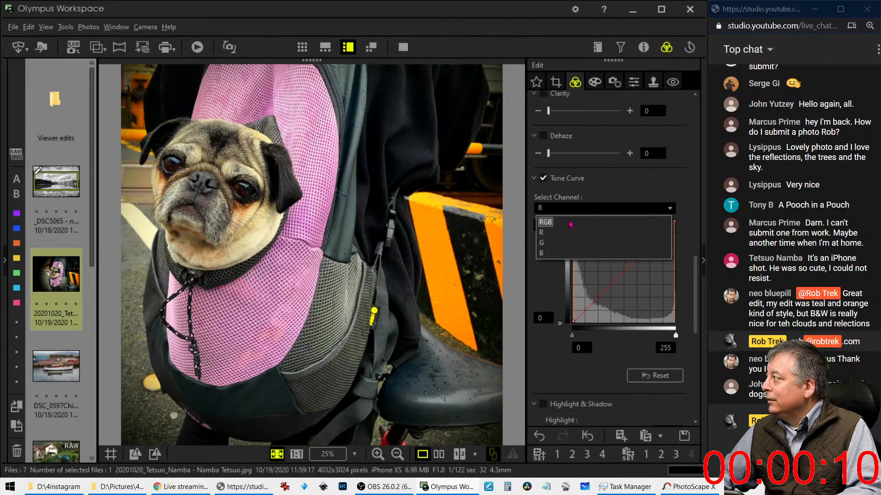
pyautogui.click(545, 222)
pyautogui.moveTo(580, 316); pyautogui.dragTo(582, 317)
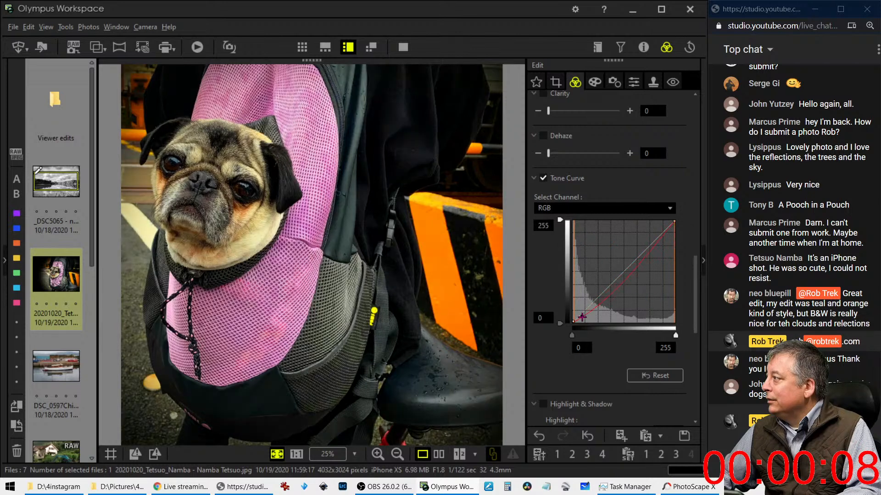
pyautogui.click(602, 295)
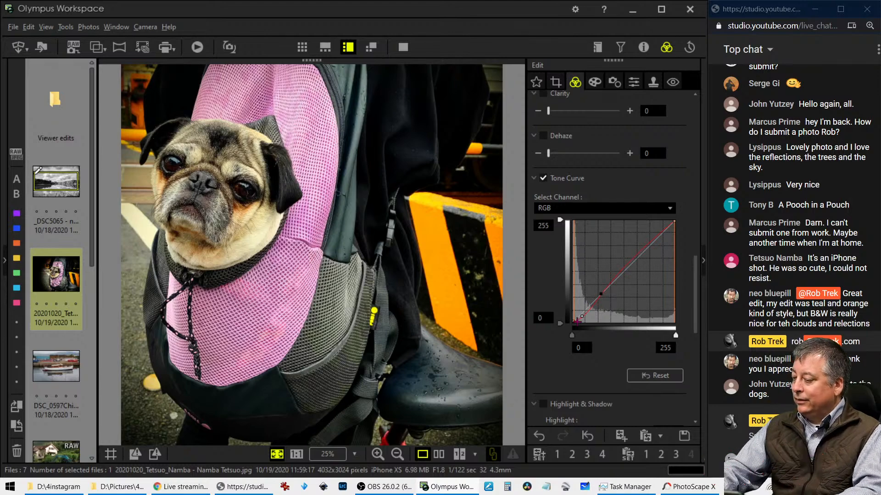
# Step: Compare the original and edited pug photos side by side in full screen, and return to the editor
pyautogui.click(439, 454)
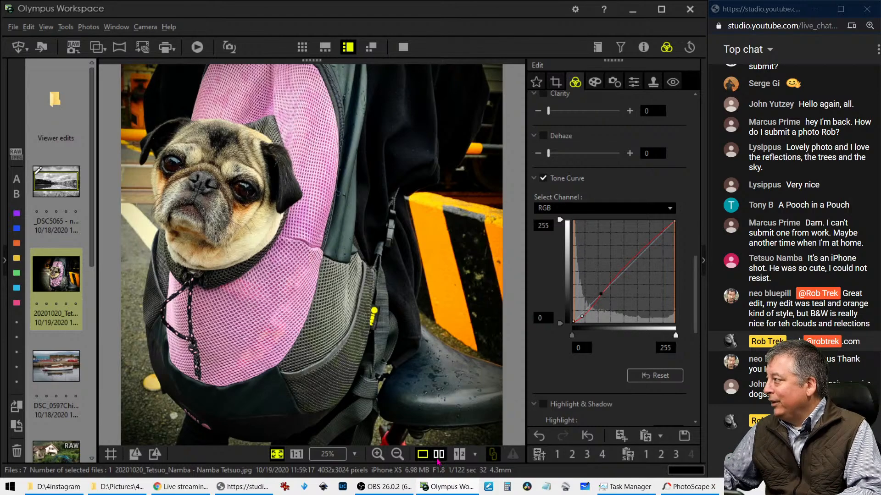
pyautogui.click(403, 47)
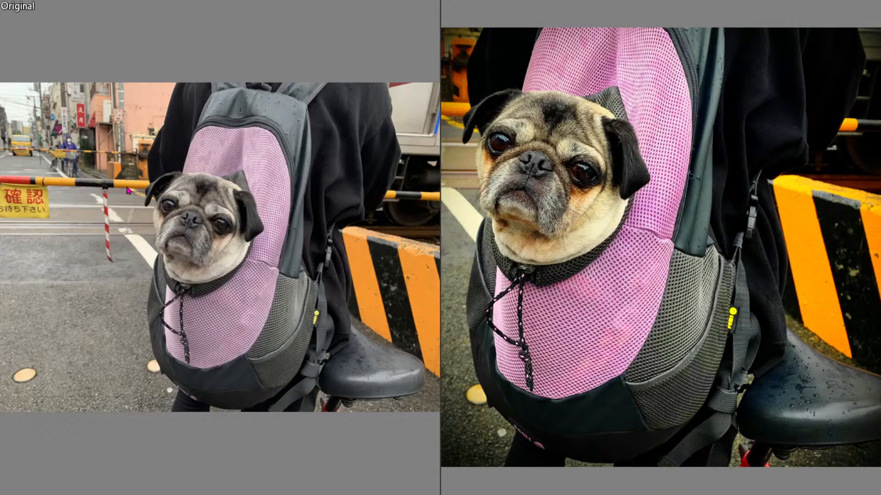
pyautogui.press('Escape')
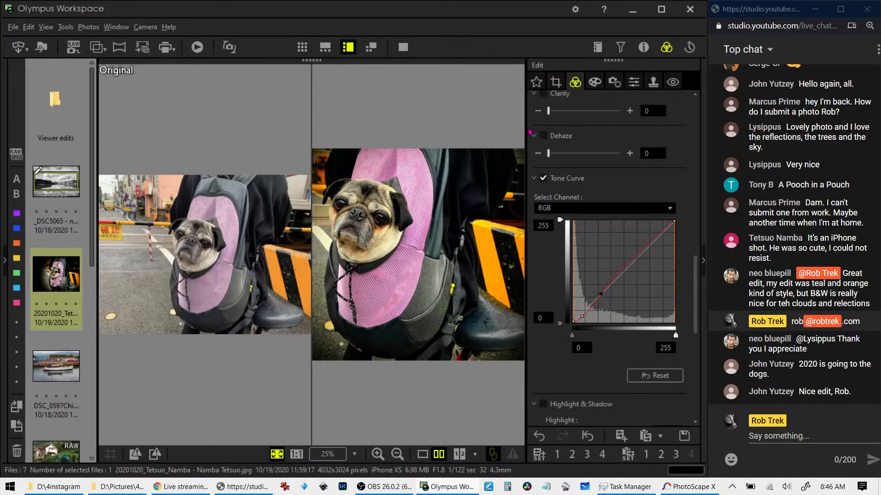
# Step: Recrop the pug photo to a 2307 x 2307 square that takes in the street scene, and review it full screen
pyautogui.click(556, 83)
pyautogui.moveTo(464, 261); pyautogui.dragTo(383, 224)
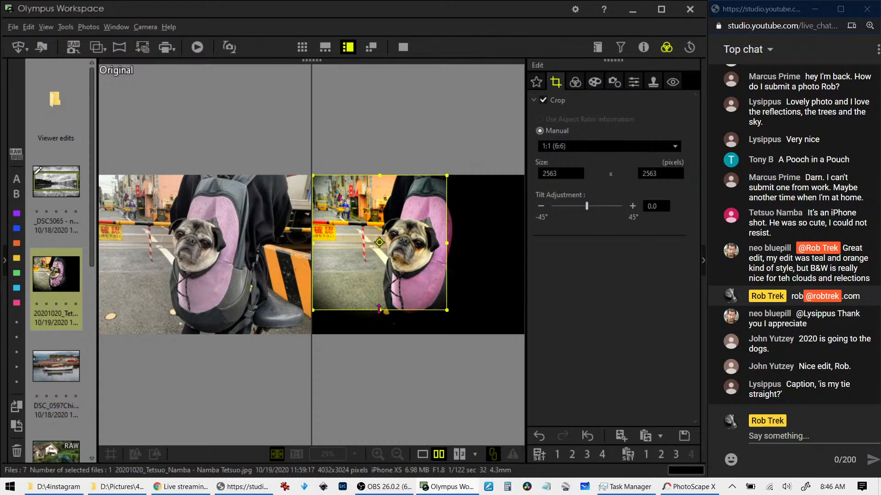
pyautogui.moveTo(379, 310); pyautogui.dragTo(379, 297)
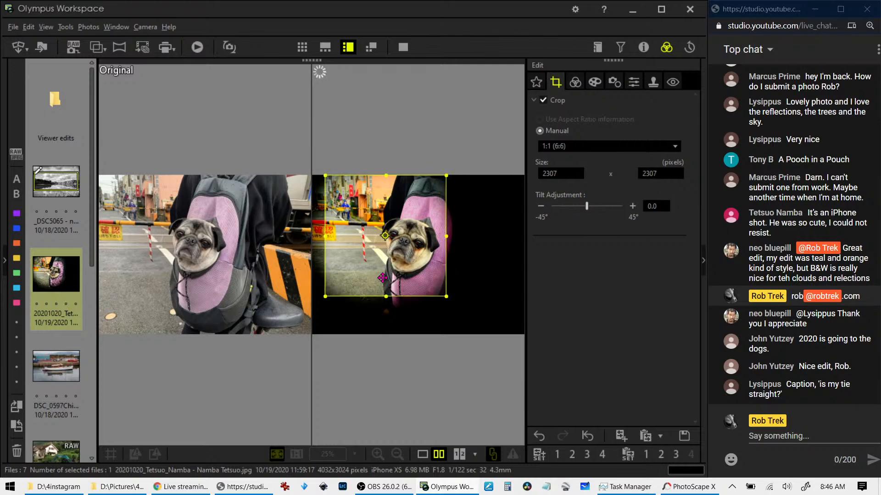
pyautogui.moveTo(382, 277); pyautogui.dragTo(386, 276)
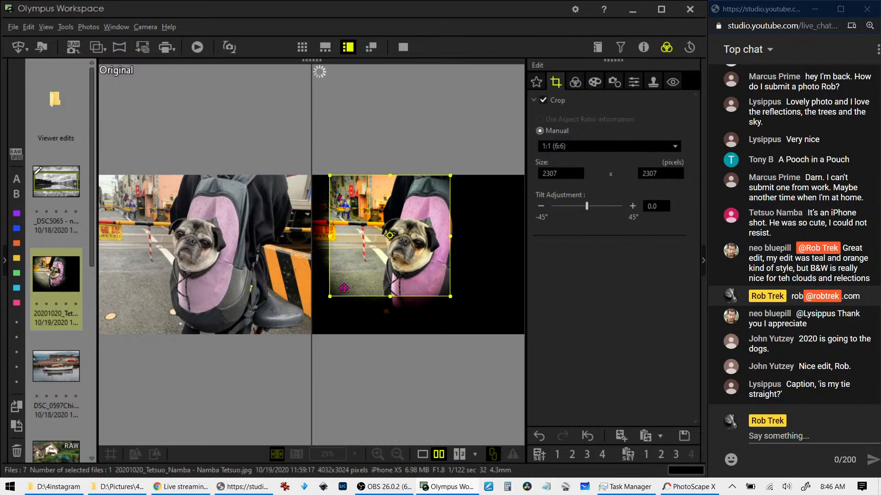
pyautogui.click(423, 454)
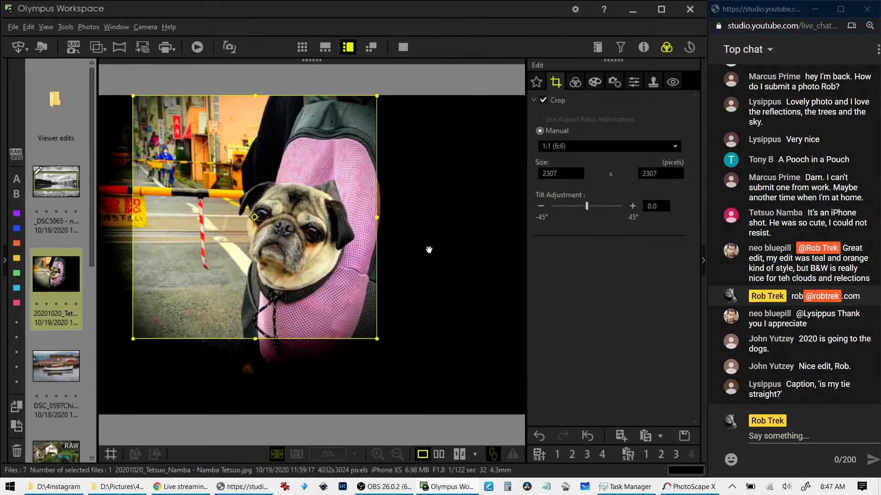
pyautogui.click(574, 84)
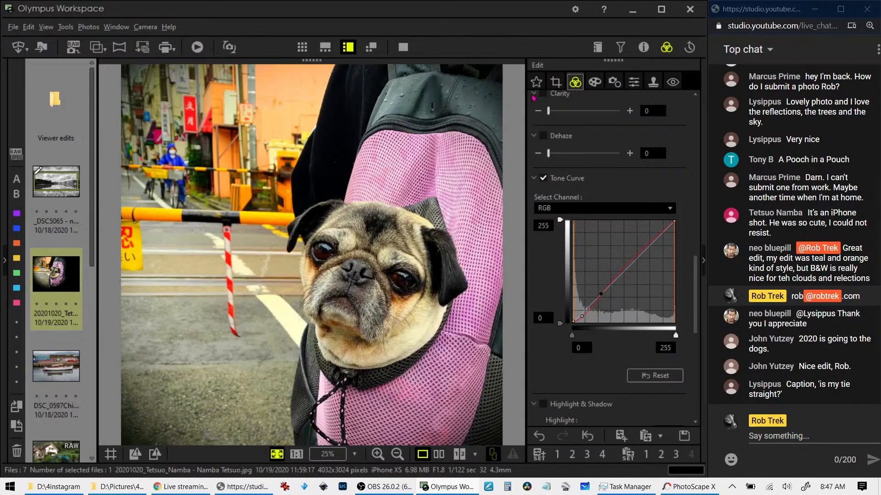
pyautogui.click(398, 50)
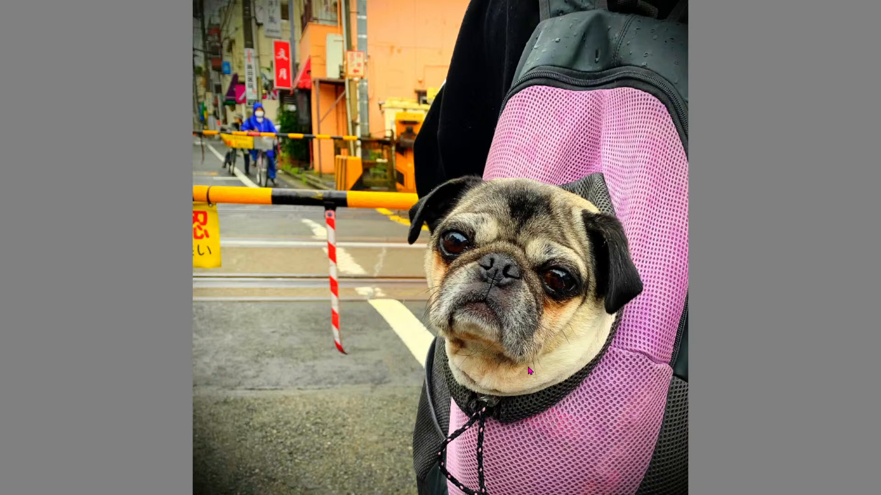
pyautogui.press('Escape')
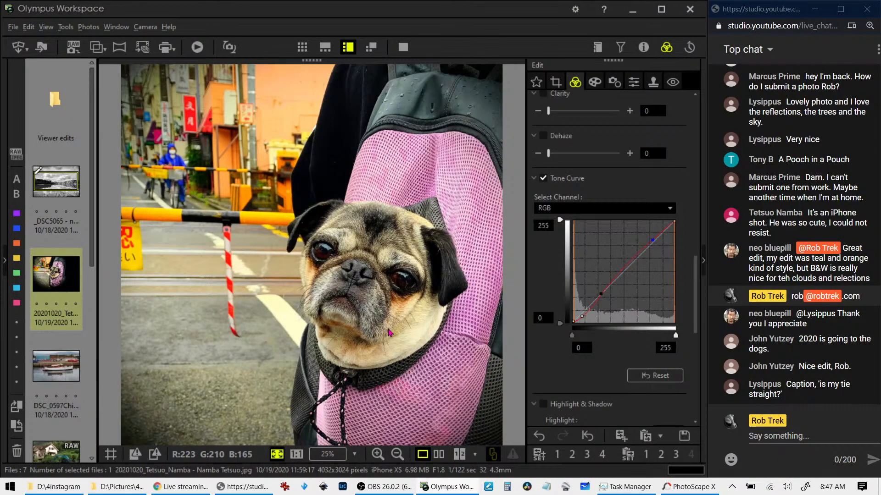
# Step: Look at the boat photo and open the raw excavator photo for editing
pyautogui.click(77, 371)
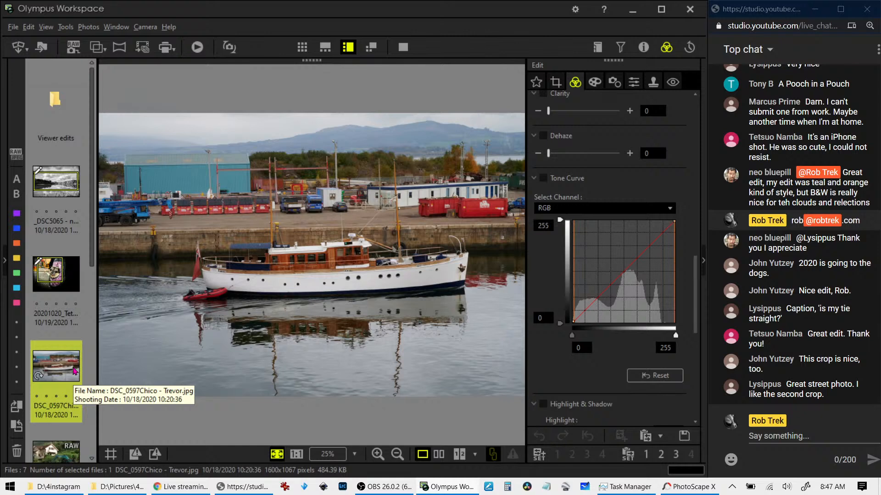
pyautogui.scroll(-3, 75, 370)
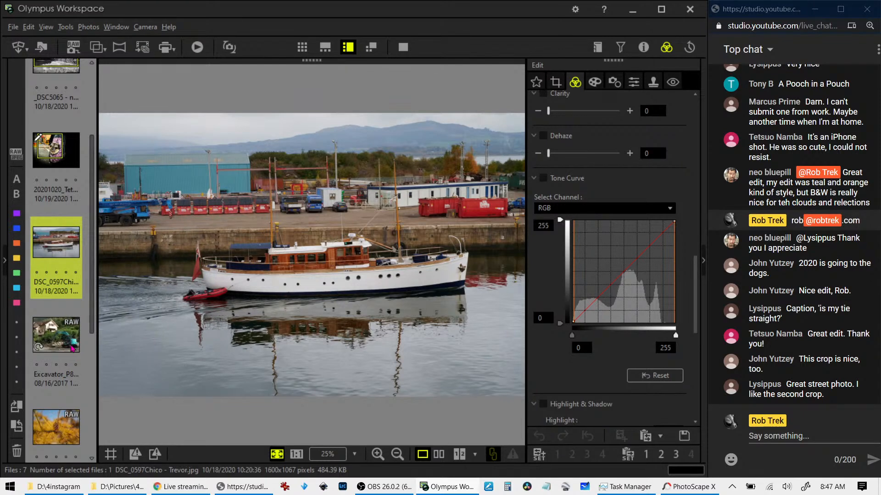
pyautogui.click(72, 348)
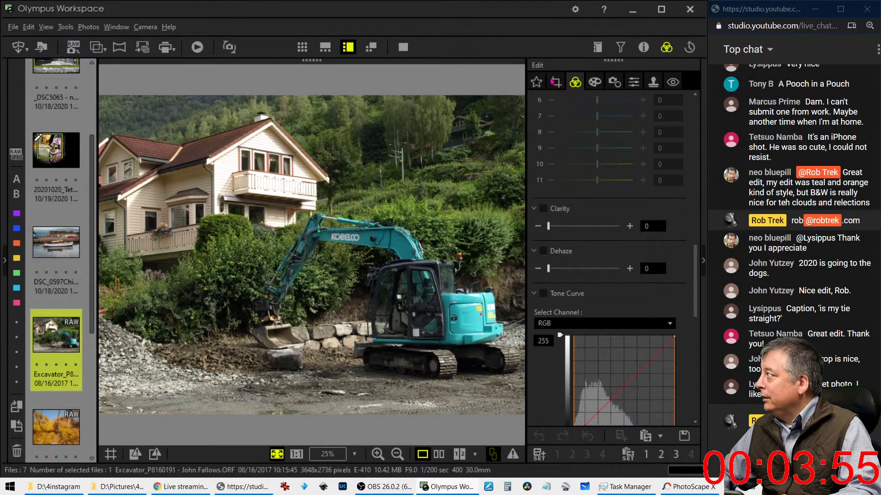
# Step: Straighten the excavator photo with a crop tilt adjustment of 0.5, keeping the original aspect ratio
pyautogui.click(554, 81)
pyautogui.click(632, 206)
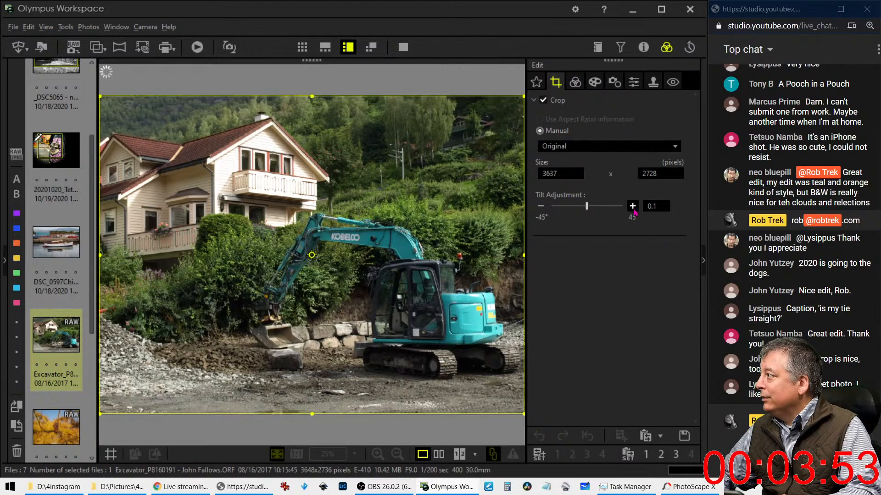
pyautogui.click(632, 207)
pyautogui.click(633, 206)
pyautogui.click(633, 206)
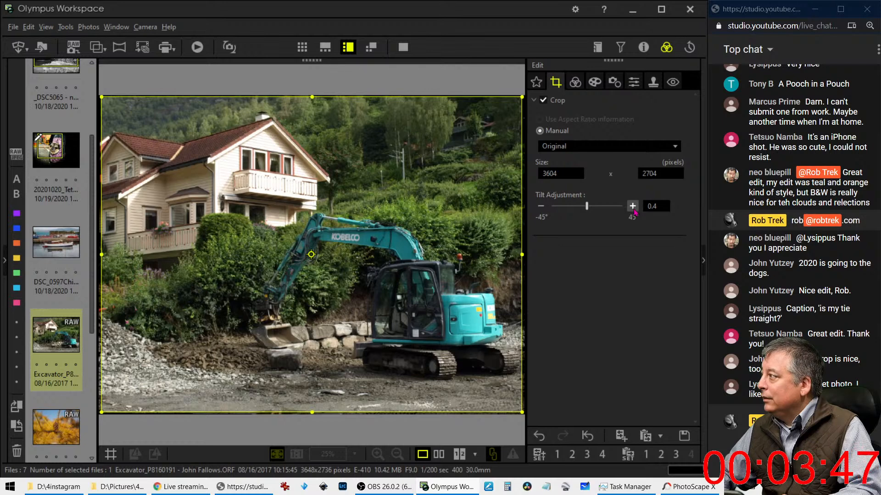
pyautogui.click(633, 207)
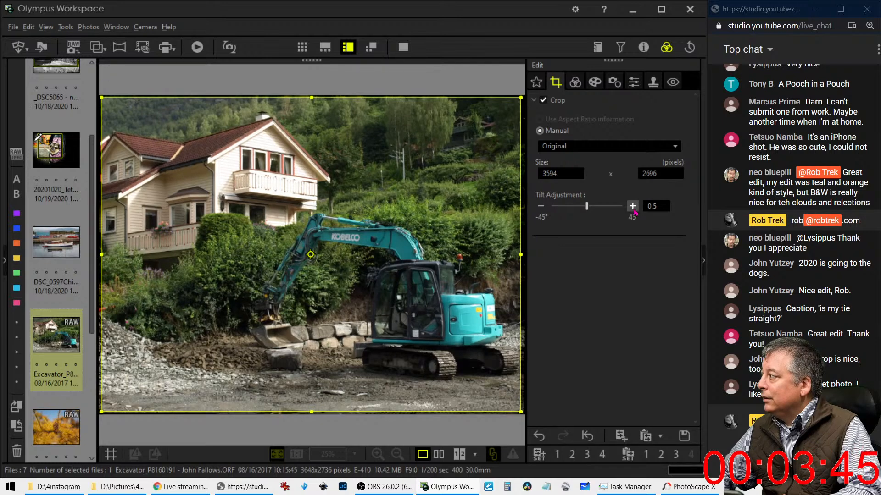
pyautogui.click(575, 82)
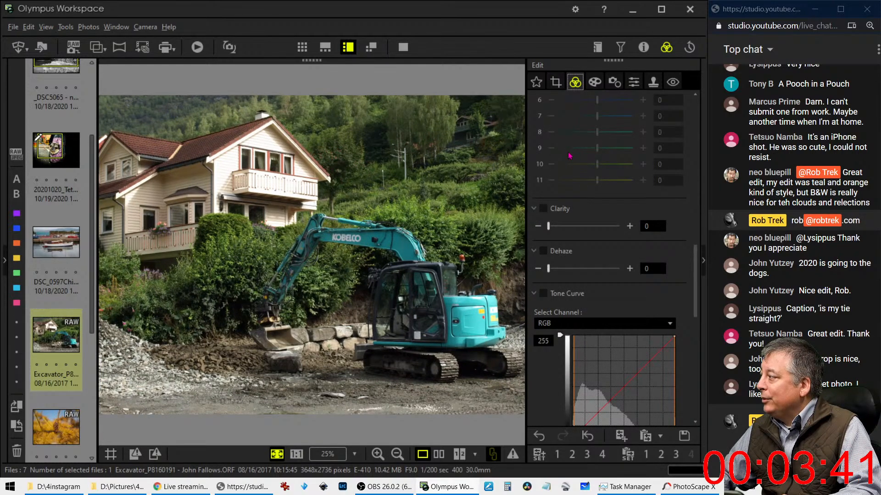
# Step: Check the excavator photo's camera, lens and exposure details, and hide the properties again
pyautogui.click(640, 48)
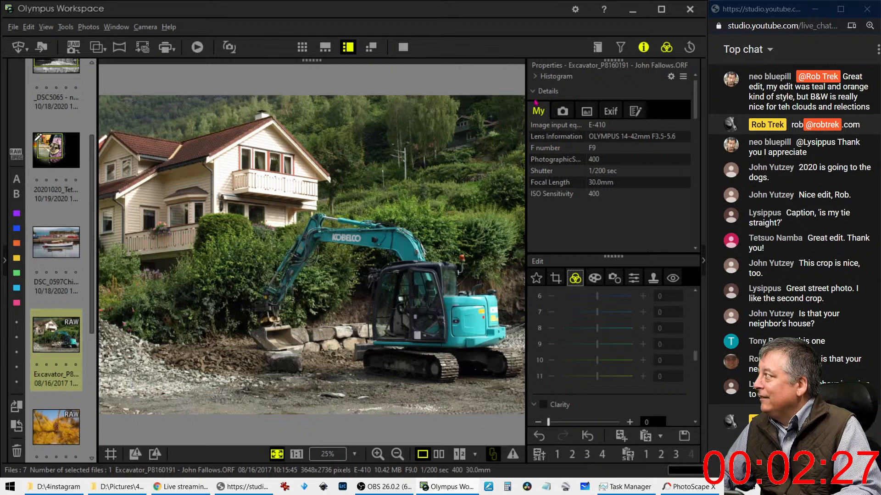
pyautogui.click(643, 47)
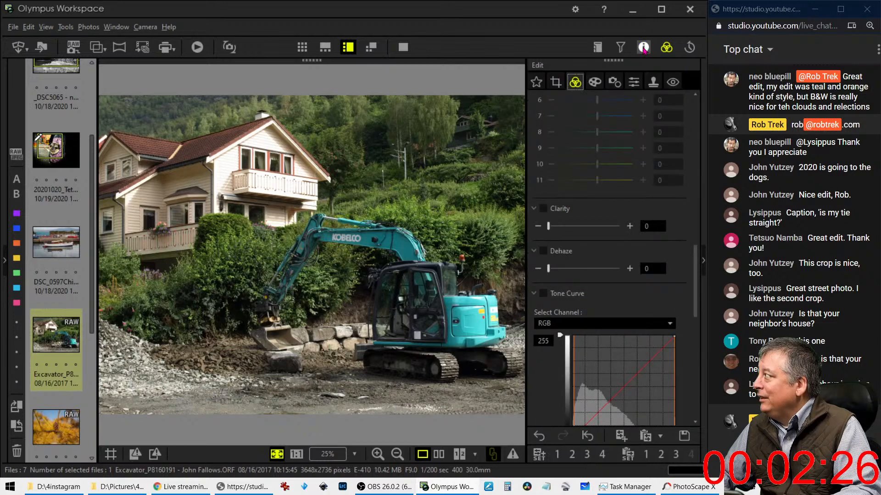
# Step: Enable Art Filter without choosing a filter for the excavator photo, and set Dehaze to 25
pyautogui.click(595, 83)
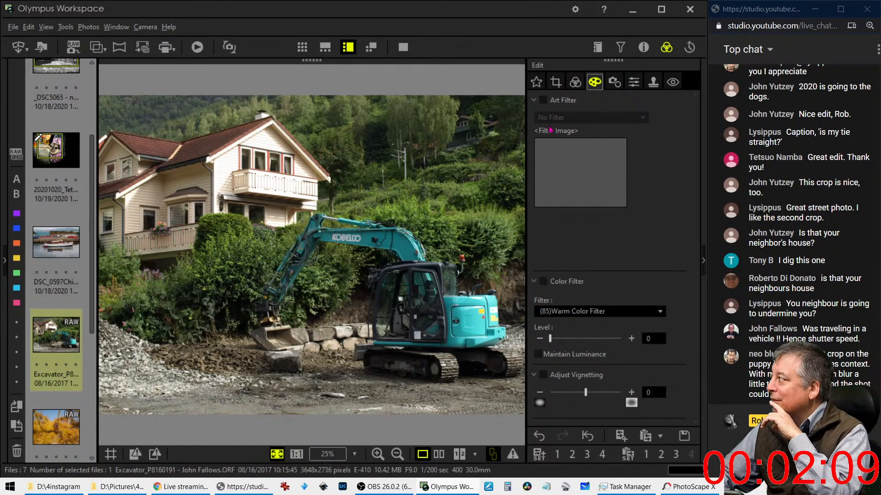
pyautogui.click(543, 101)
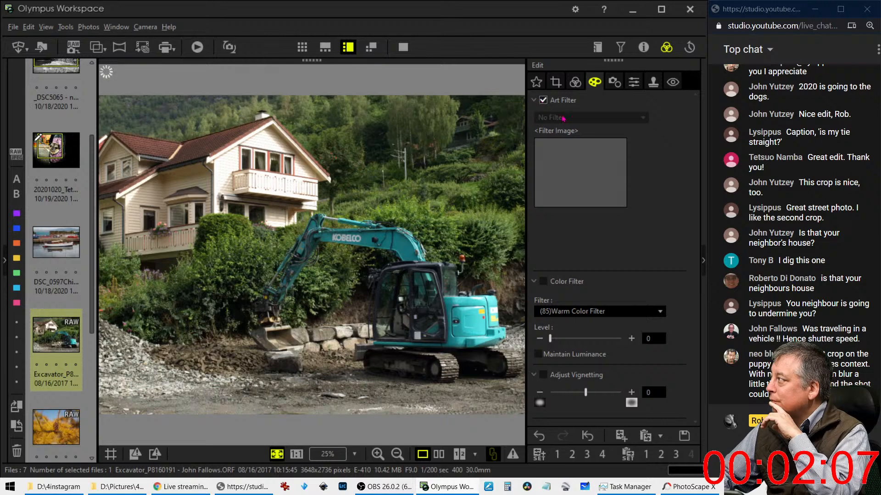
pyautogui.click(575, 86)
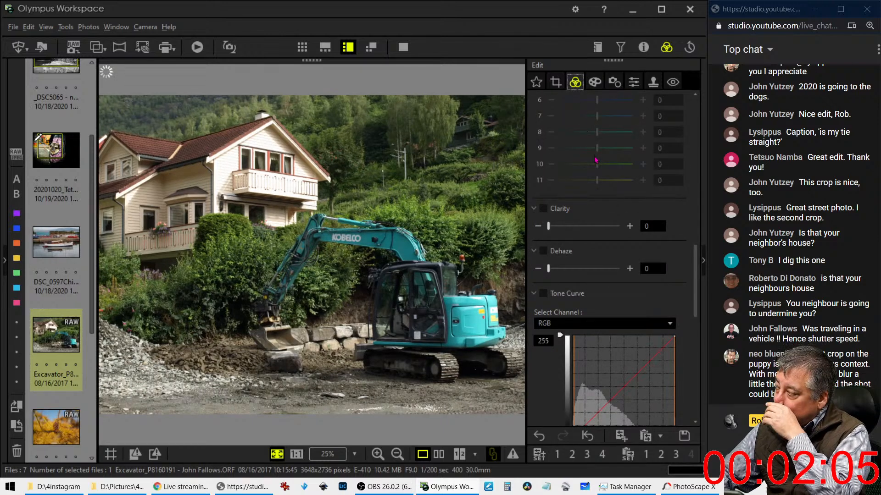
pyautogui.scroll(-2, 610, 224)
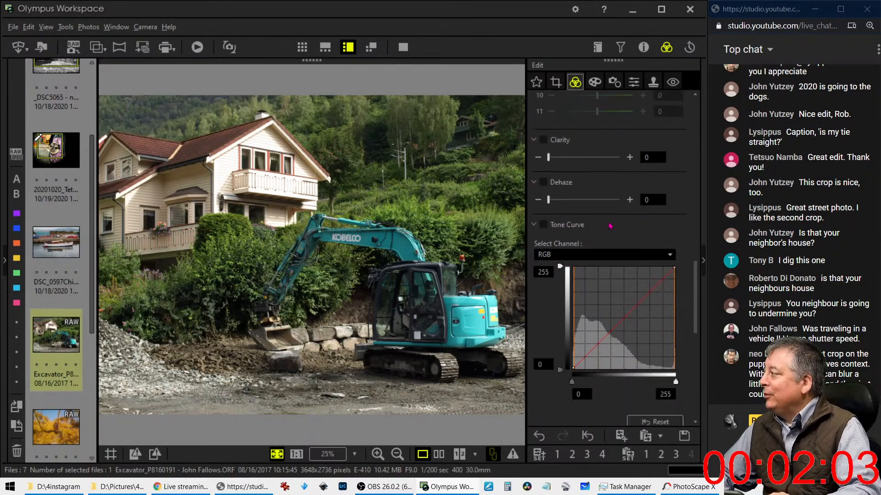
pyautogui.scroll(10, 614, 219)
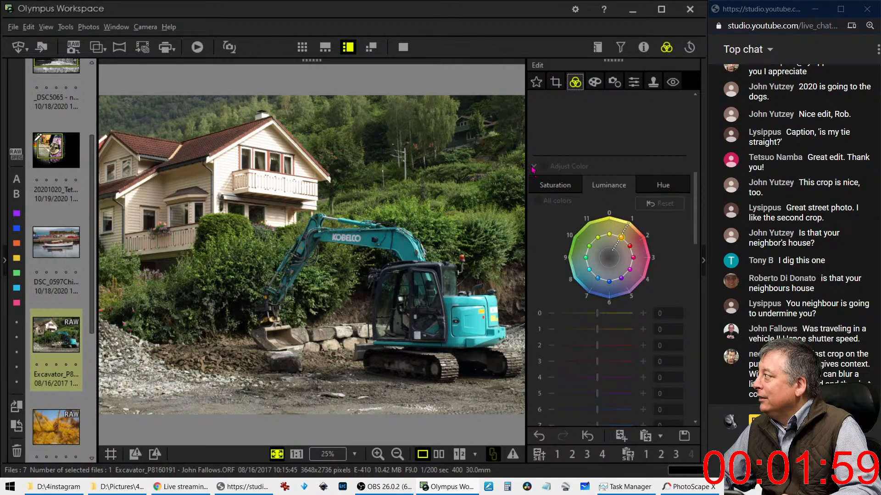
pyautogui.click(534, 167)
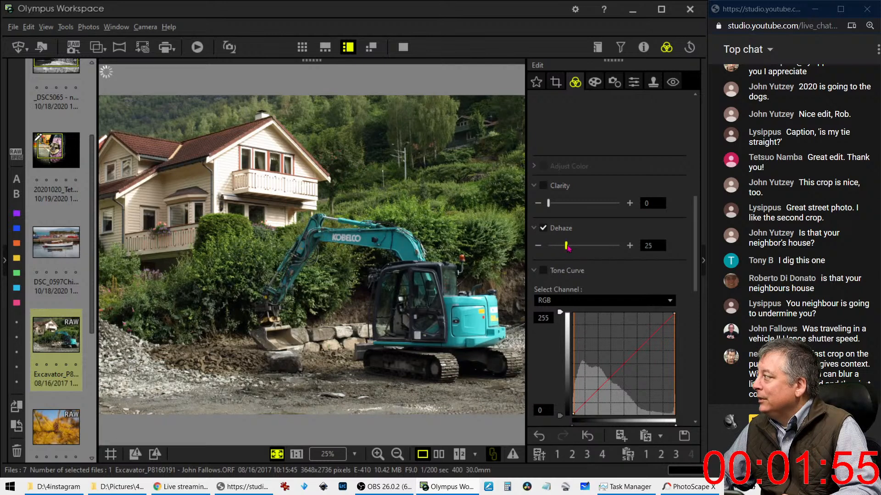
# Step: Set the excavator photo's sharpness to 2.0 and its noise filter to OFF
pyautogui.click(634, 82)
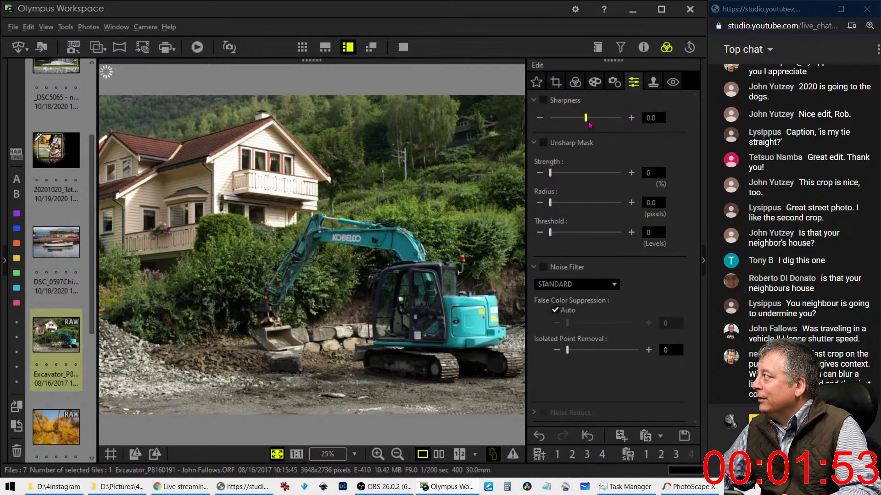
pyautogui.moveTo(586, 118); pyautogui.dragTo(621, 118)
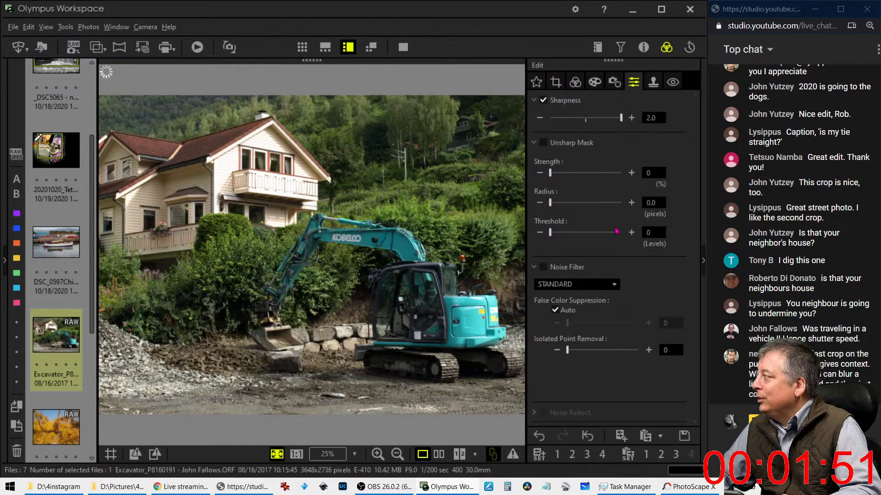
pyautogui.click(576, 284)
pyautogui.click(577, 316)
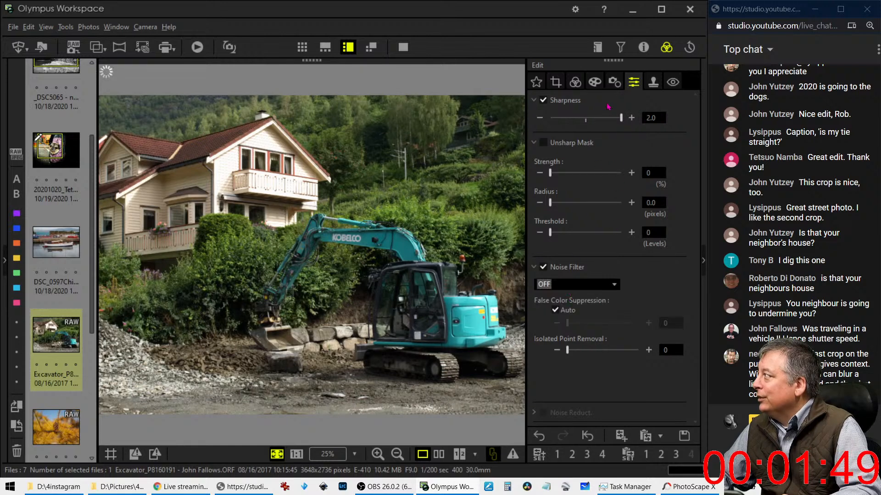
# Step: Shape the RGB tone curve with an upper-midtone point on the diagonal and a shadow point slightly below it
pyautogui.click(575, 82)
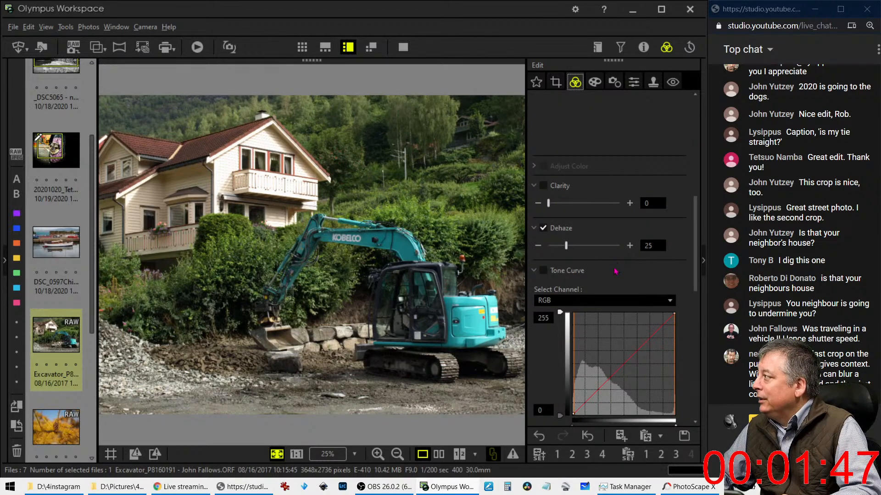
pyautogui.scroll(-1, 615, 271)
pyautogui.scroll(-6, 615, 271)
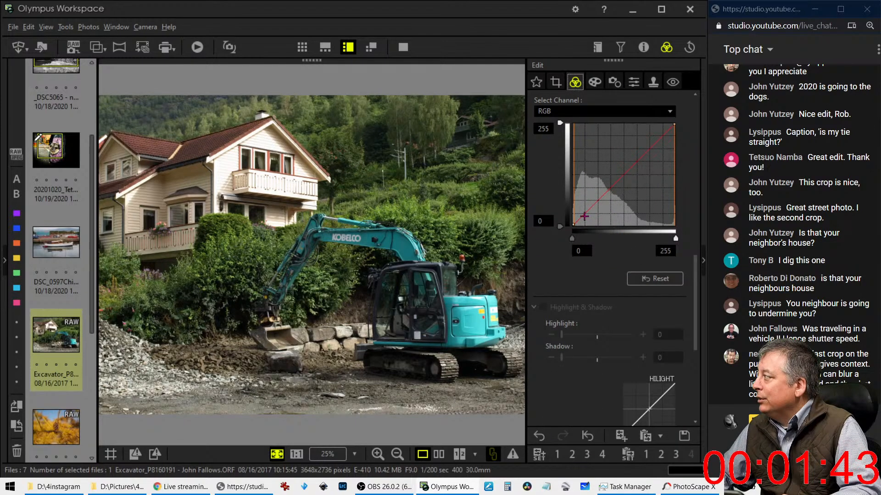
pyautogui.moveTo(583, 216); pyautogui.dragTo(627, 172)
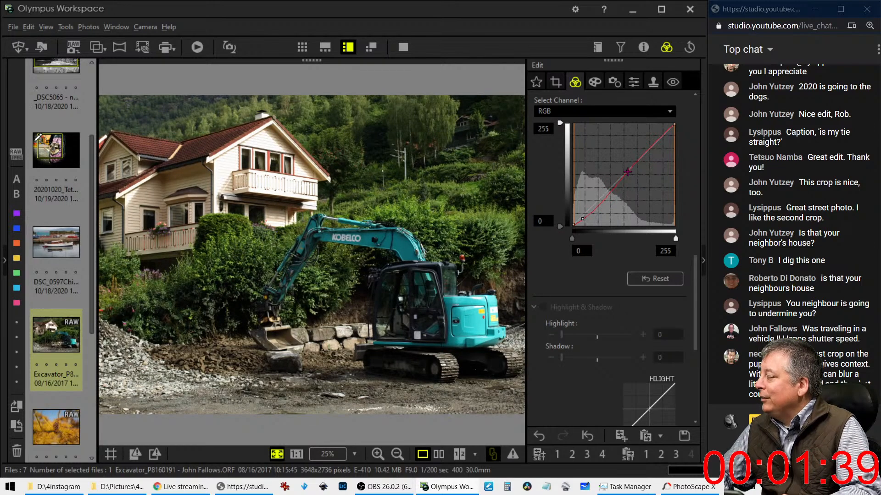
pyautogui.moveTo(582, 219); pyautogui.dragTo(590, 212)
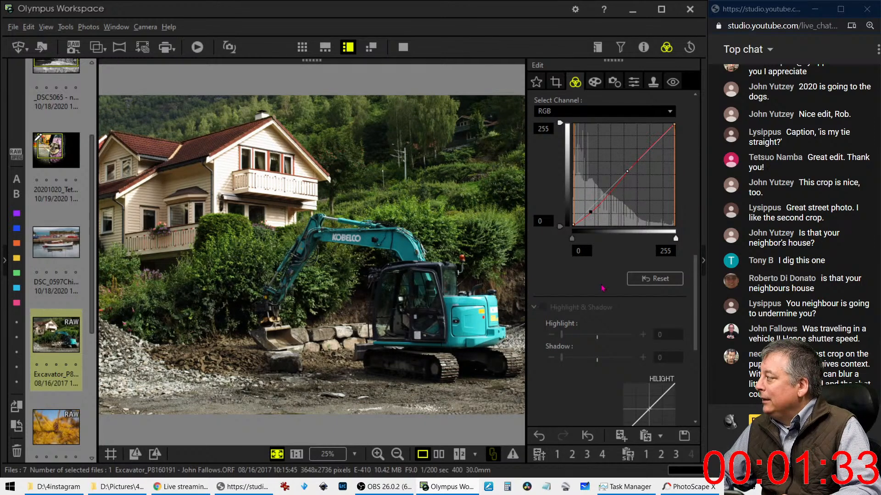
# Step: Set the excavator photo's Picture Mode to Vivid
pyautogui.scroll(-3, 602, 288)
pyautogui.scroll(-5, 602, 287)
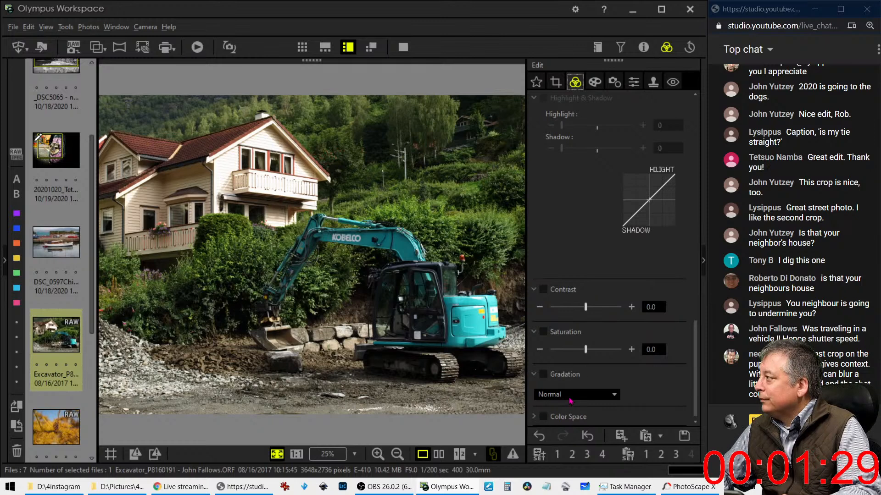
pyautogui.scroll(12, 566, 307)
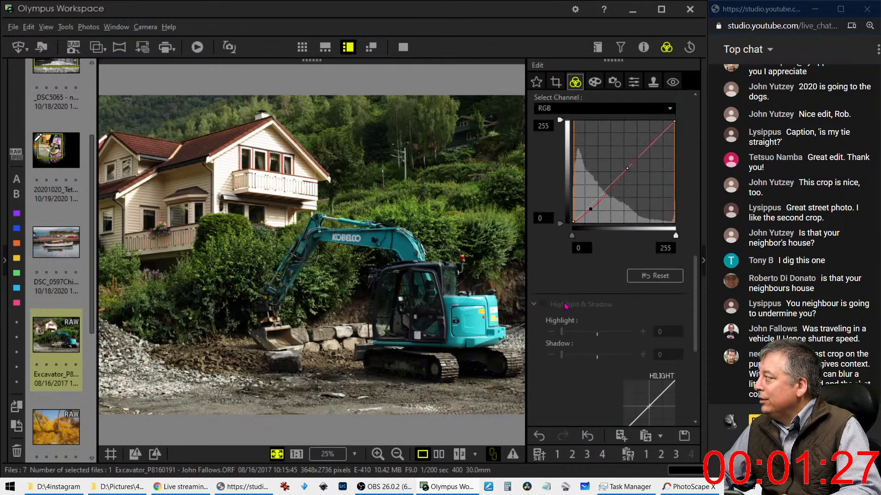
pyautogui.scroll(10, 566, 306)
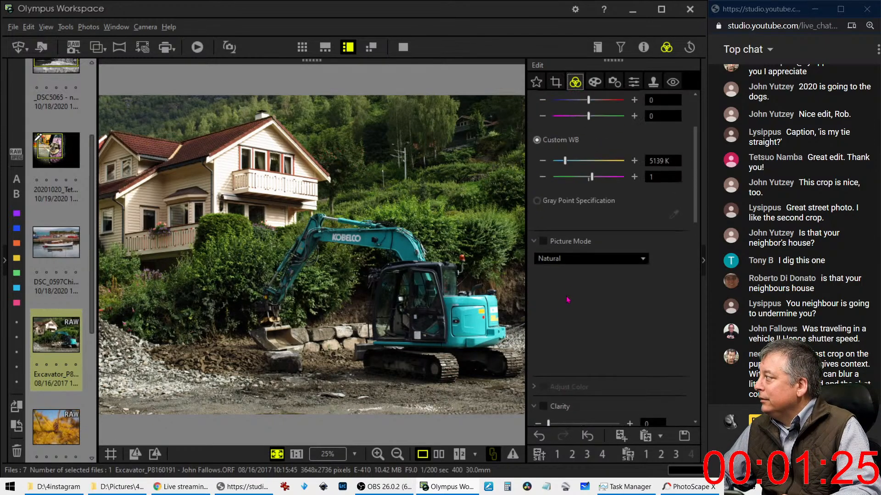
pyautogui.click(579, 260)
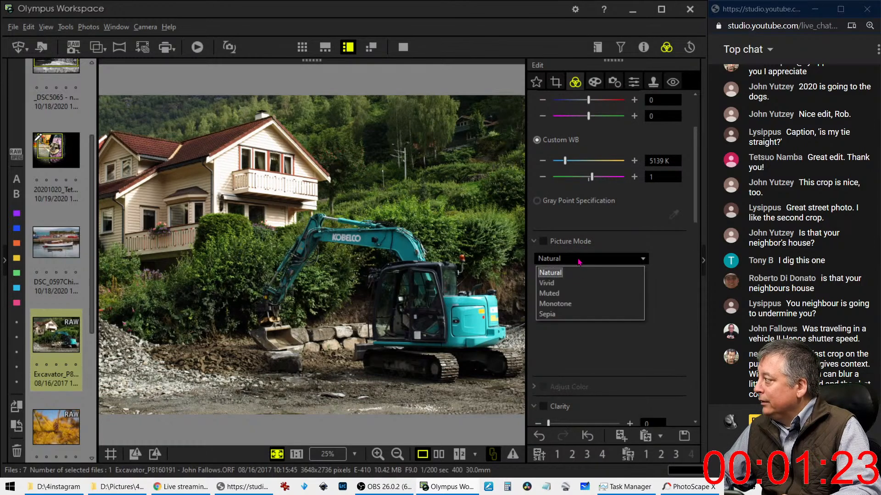
pyautogui.click(568, 283)
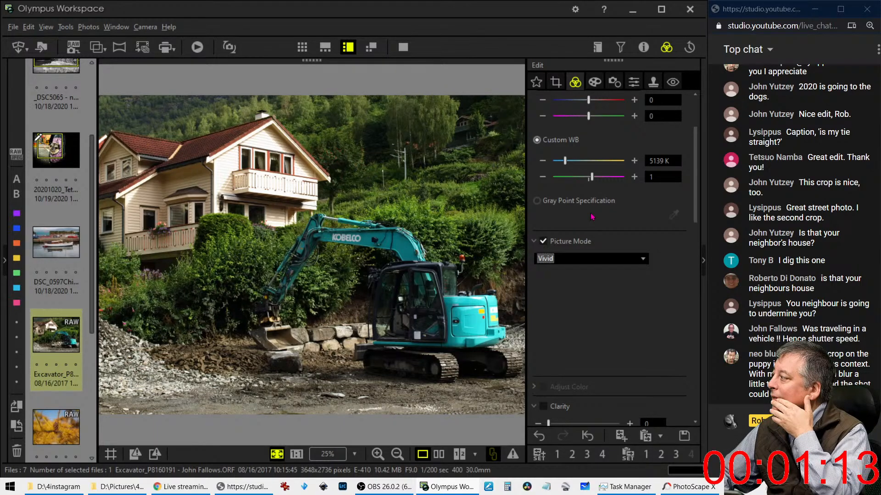
# Step: Set the excavator photo's crop tilt adjustment to 0.6 and return to the colour and tone settings
pyautogui.click(557, 83)
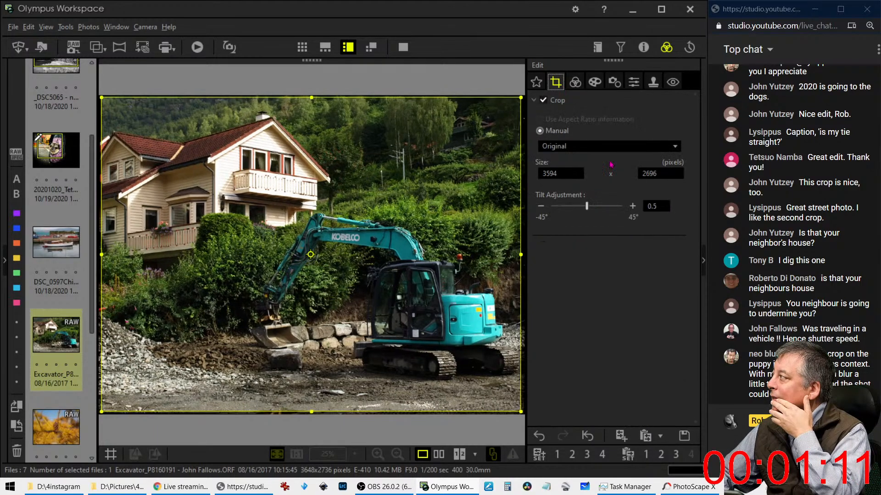
pyautogui.click(632, 207)
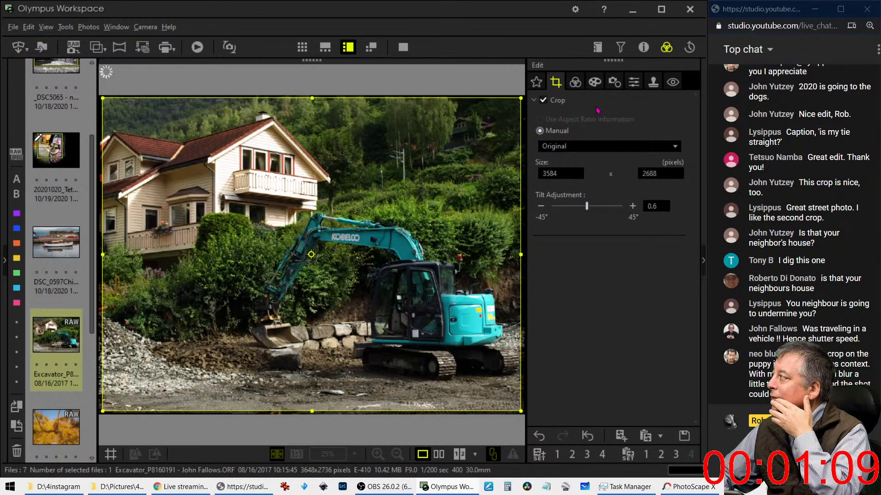
pyautogui.click(575, 82)
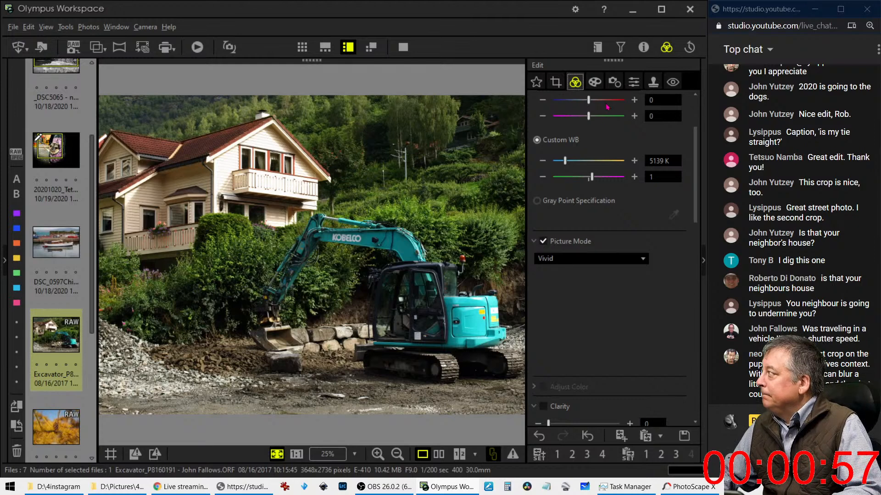
# Step: Set the excavator photo's vignetting adjustment to -9, and collapse the Art Filter and Adjust Vignetting sections
pyautogui.click(593, 87)
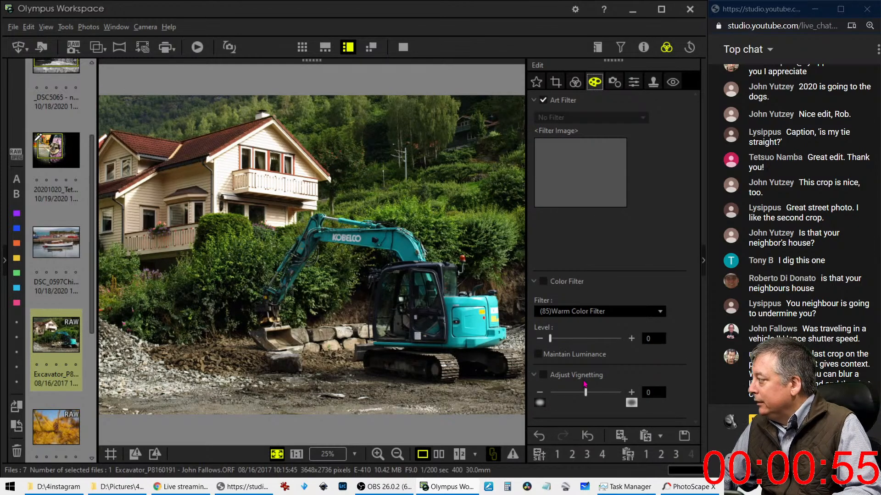
pyautogui.moveTo(586, 392); pyautogui.dragTo(583, 394)
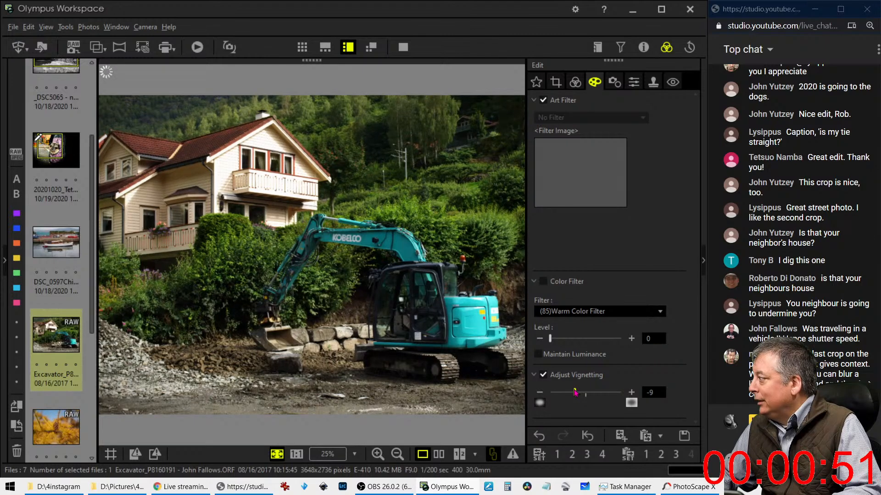
pyautogui.moveTo(575, 393); pyautogui.dragTo(573, 393)
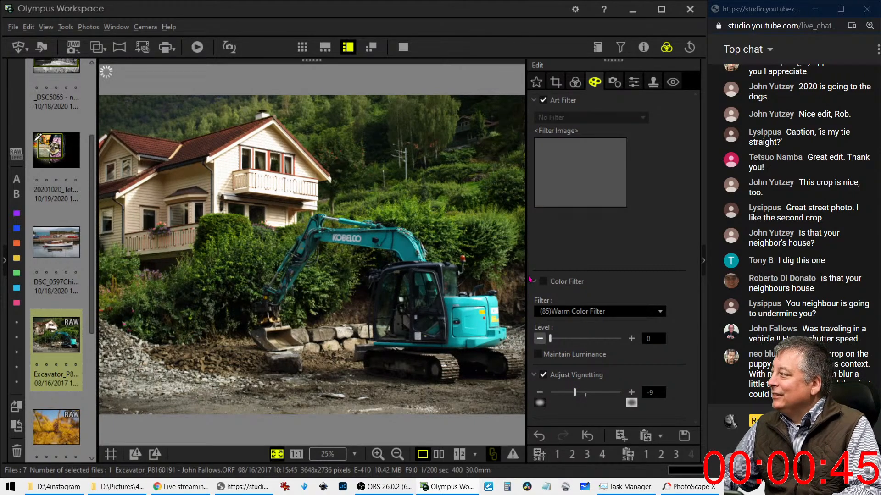
pyautogui.click(376, 238)
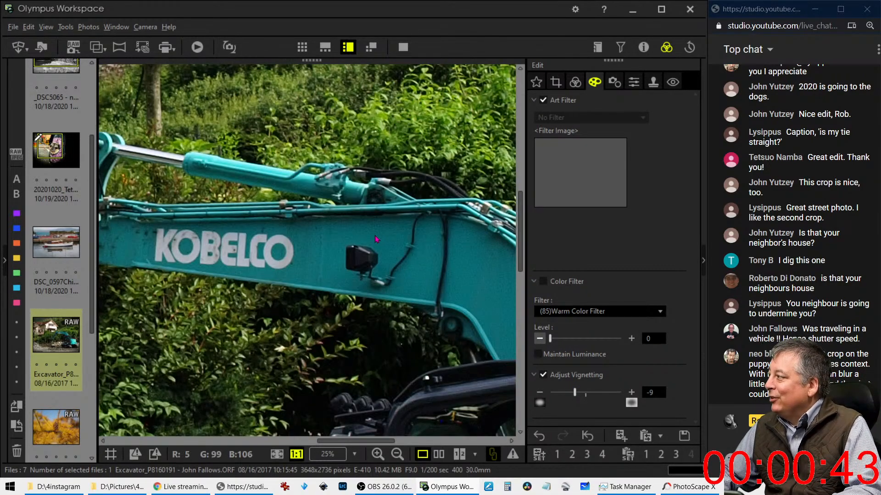
pyautogui.click(301, 221)
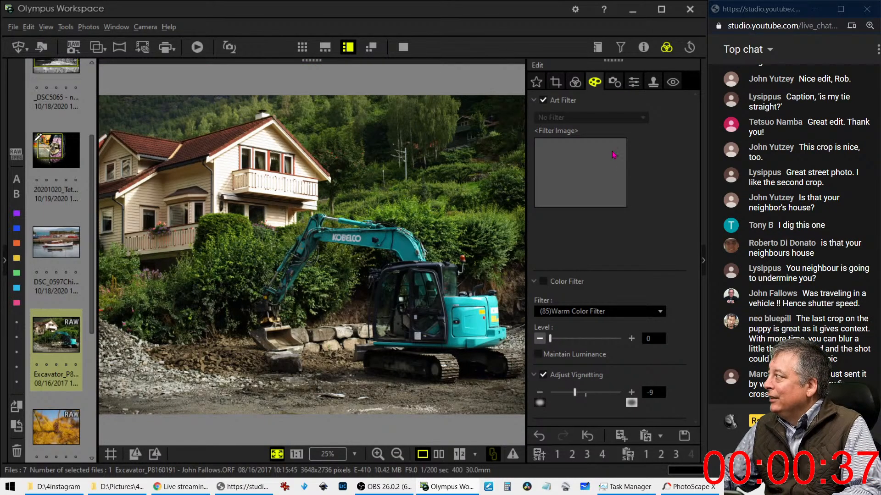
pyautogui.click(534, 101)
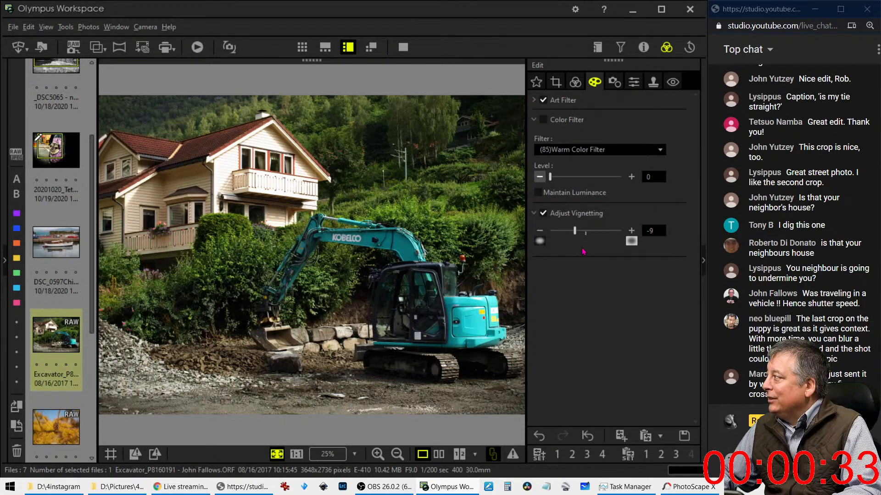
pyautogui.click(533, 213)
# Step: Collapse the Picture Mode section and set the excavator photo's Clarity to 11
pyautogui.click(575, 85)
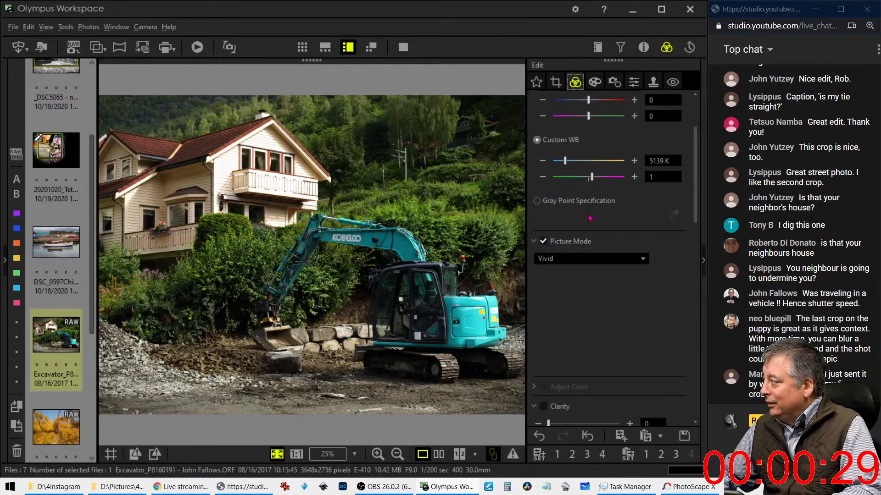
pyautogui.click(534, 242)
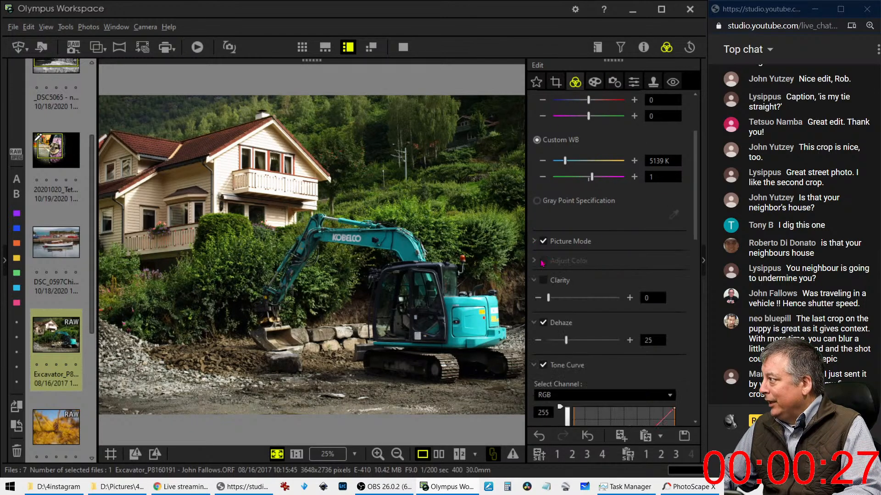
pyautogui.scroll(-3, 571, 298)
pyautogui.moveTo(548, 194); pyautogui.dragTo(556, 195)
# Step: Shape the green-channel tone curve with a highlight point slightly below the diagonal and a shadow point slightly above it
pyautogui.click(566, 293)
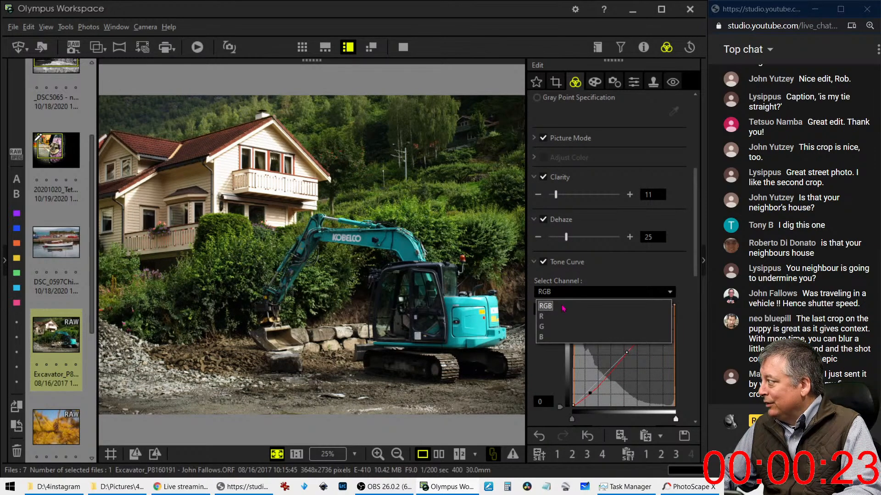
pyautogui.click(559, 329)
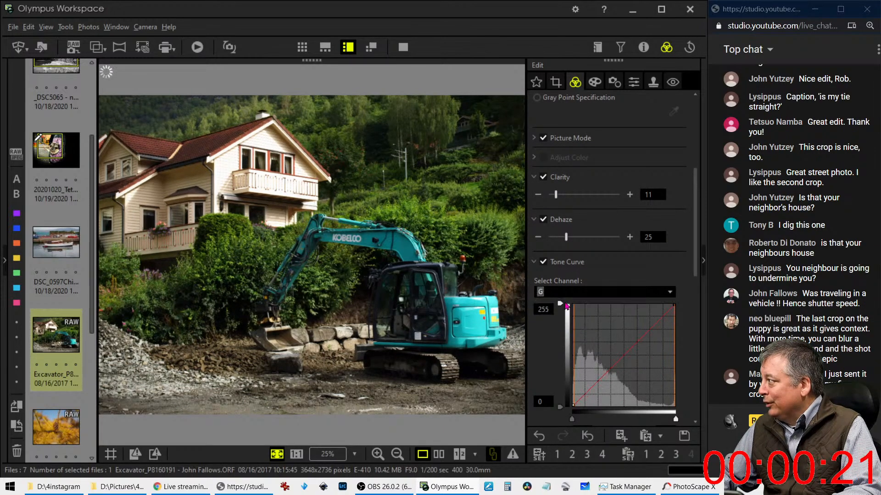
pyautogui.moveTo(651, 329); pyautogui.dragTo(649, 324)
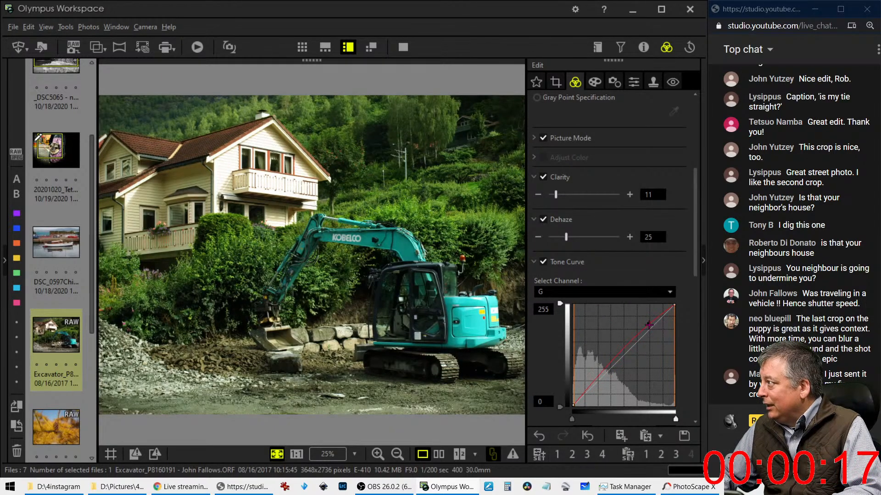
pyautogui.moveTo(649, 325); pyautogui.dragTo(652, 332)
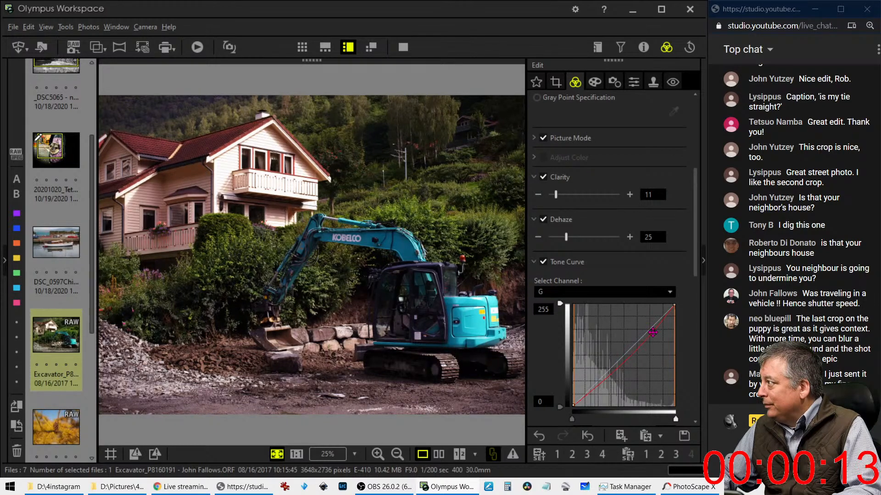
pyautogui.moveTo(574, 404); pyautogui.dragTo(579, 400)
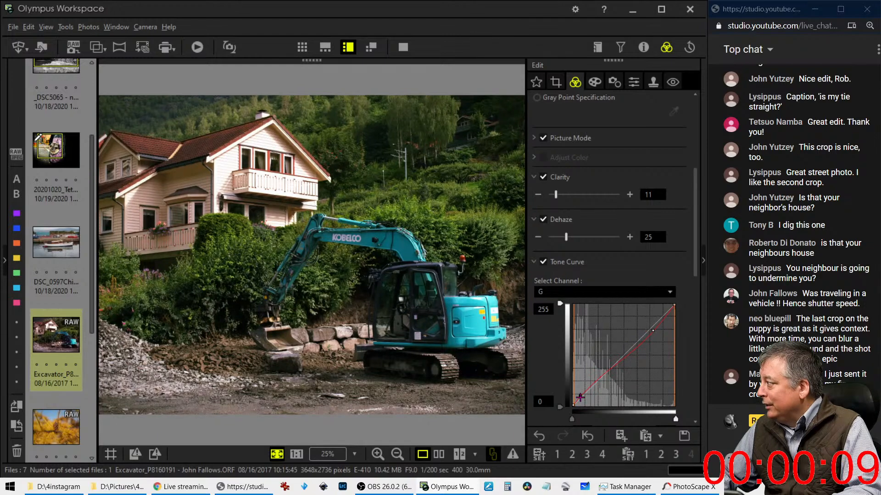
# Step: Shape the blue-channel tone curve with a highlight point above the diagonal, a midtone point near it and a shadow point below it
pyautogui.click(591, 292)
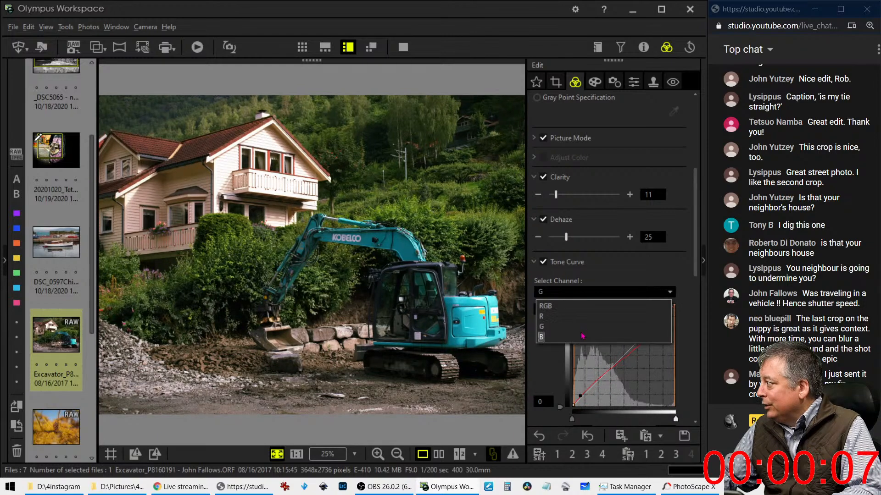
pyautogui.click(559, 337)
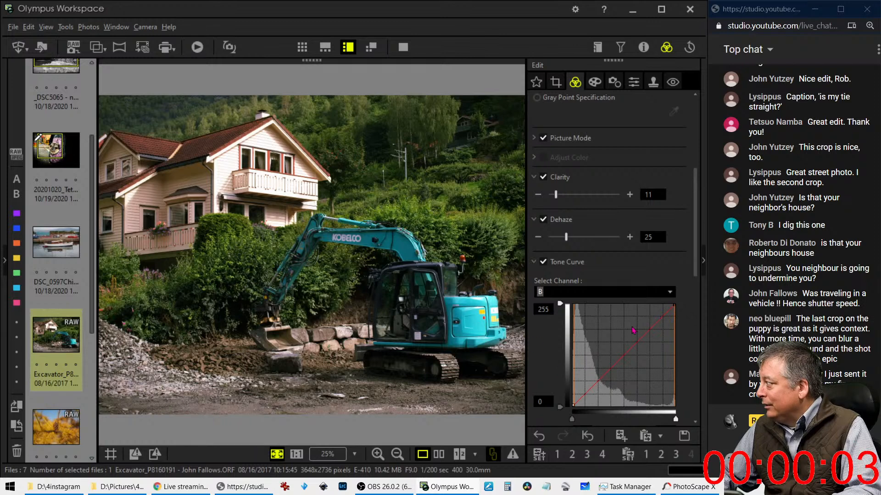
pyautogui.click(662, 316)
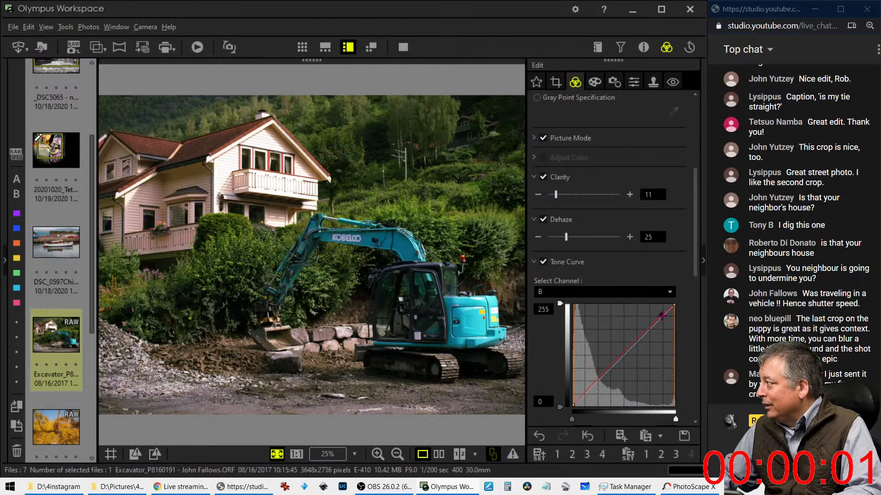
pyautogui.moveTo(661, 314); pyautogui.dragTo(664, 311)
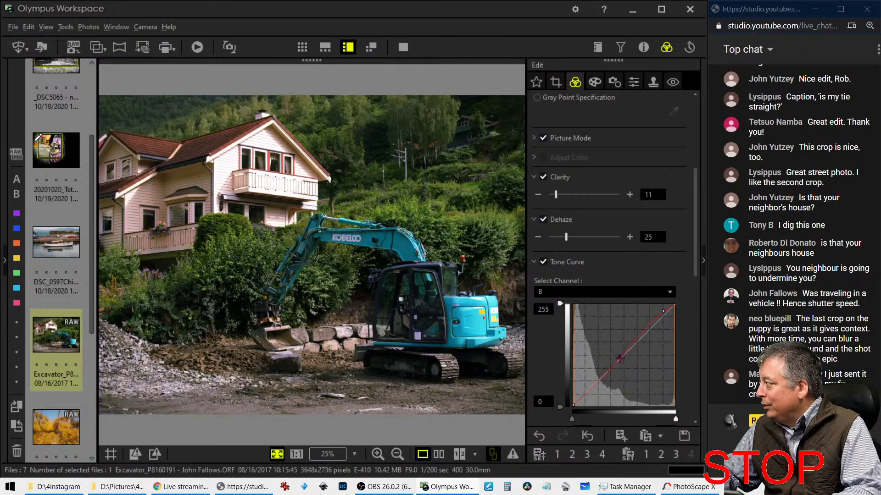
pyautogui.moveTo(618, 362); pyautogui.dragTo(635, 346)
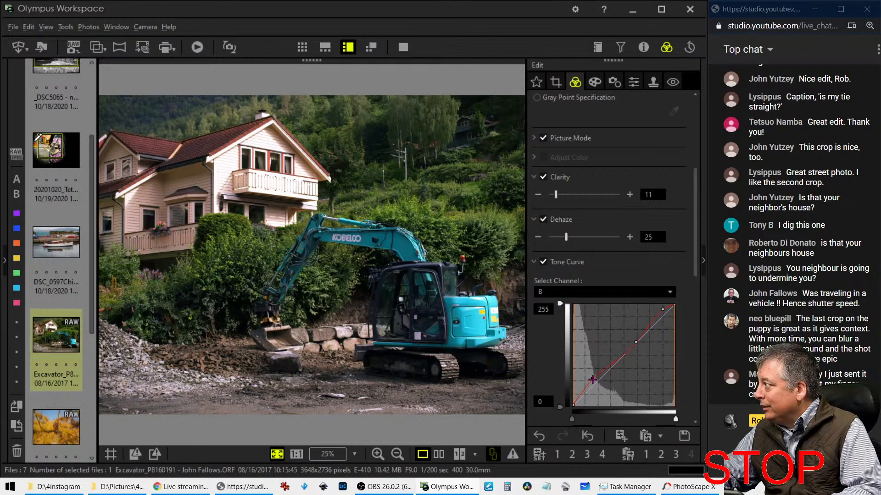
pyautogui.moveTo(592, 379); pyautogui.dragTo(591, 396)
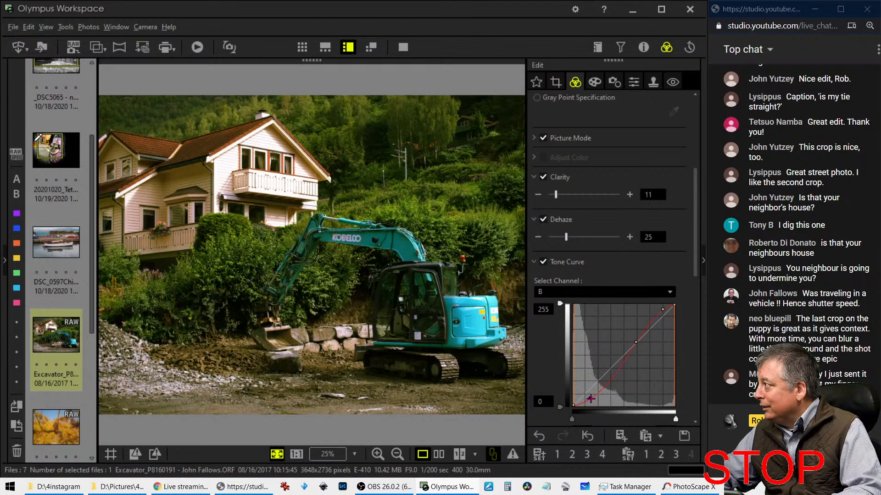
pyautogui.moveTo(590, 399); pyautogui.dragTo(587, 399)
# Step: Compare the edited excavator photo side by side with the original in full screen
pyautogui.click(439, 455)
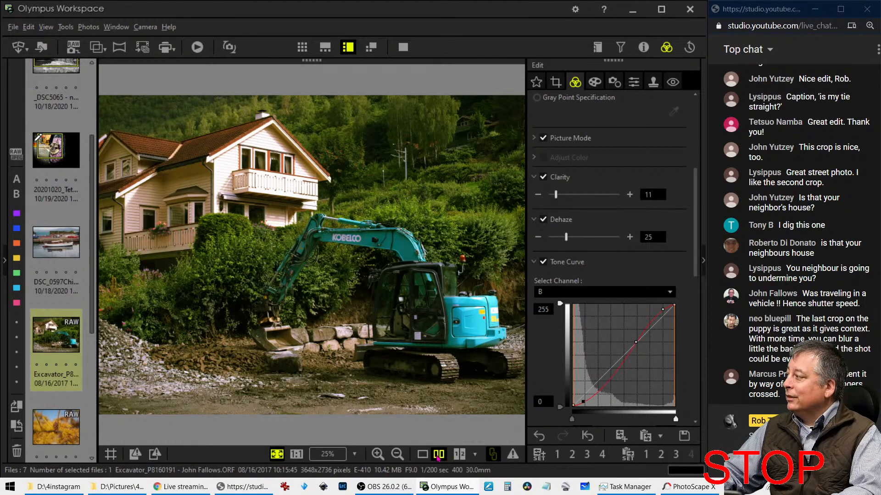
pyautogui.click(404, 47)
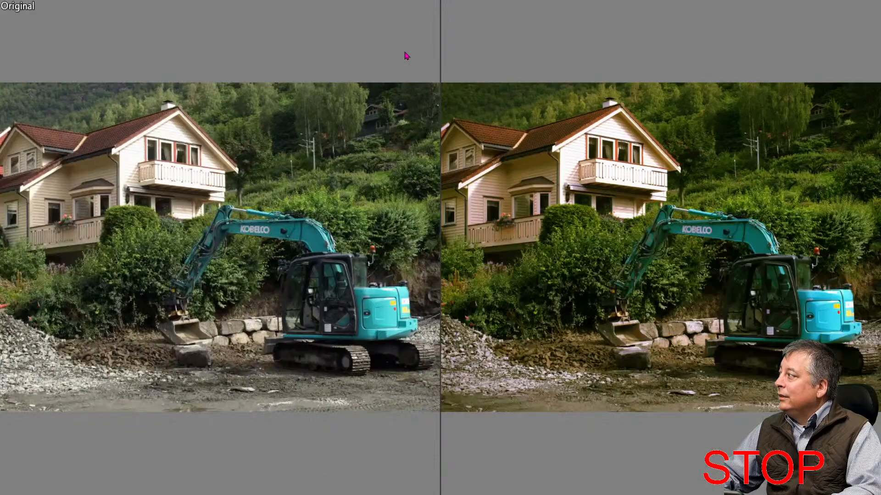
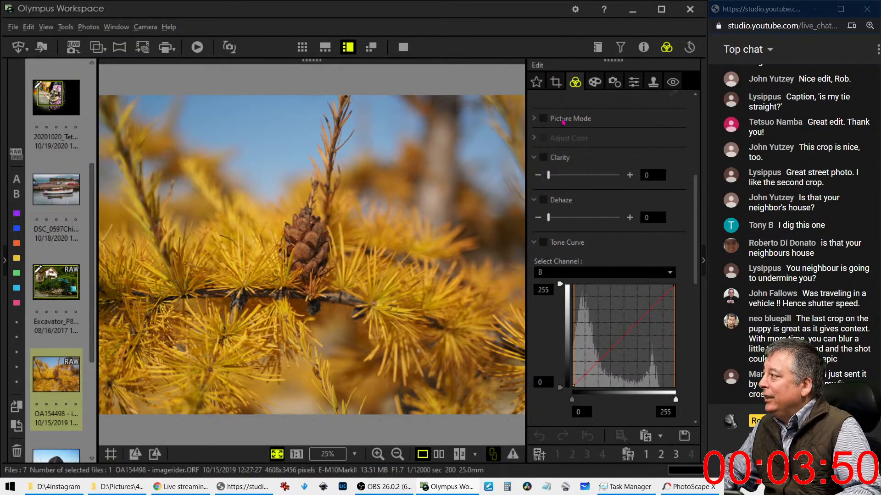
# Step: Inspect the pine cone at full size and set the larch photo's sharpness to 2.0
pyautogui.click(307, 249)
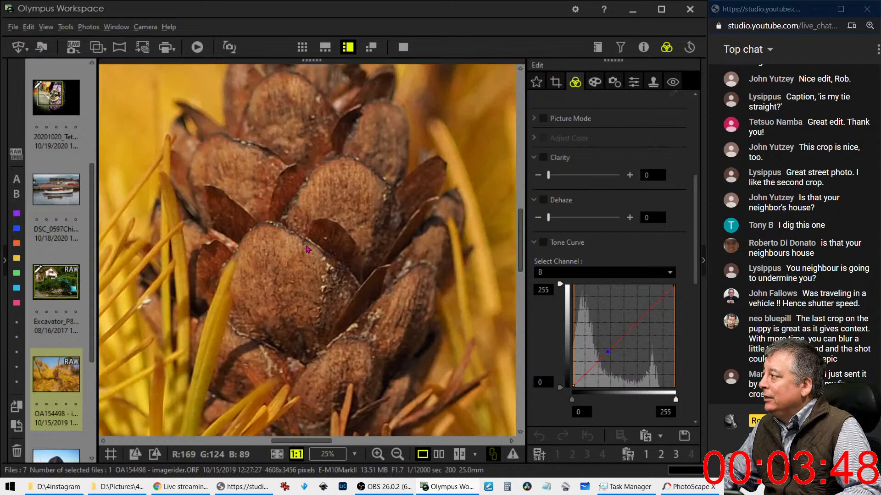
pyautogui.click(634, 81)
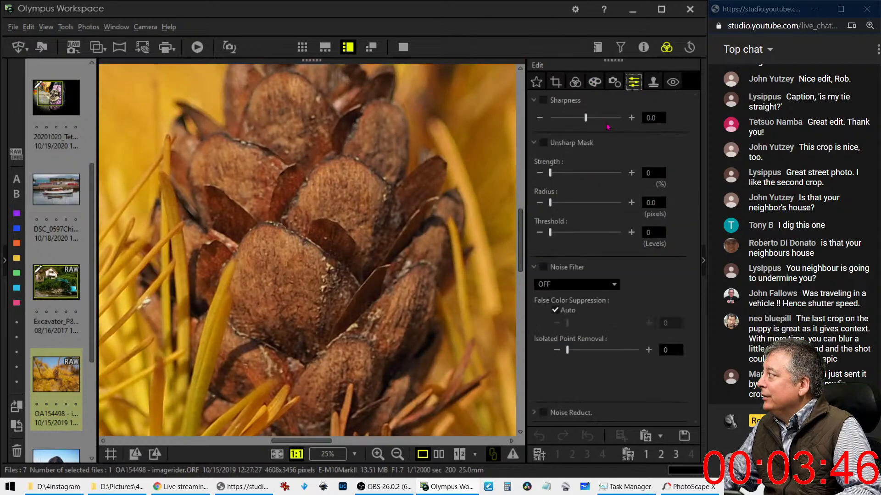
pyautogui.moveTo(586, 123); pyautogui.dragTo(624, 120)
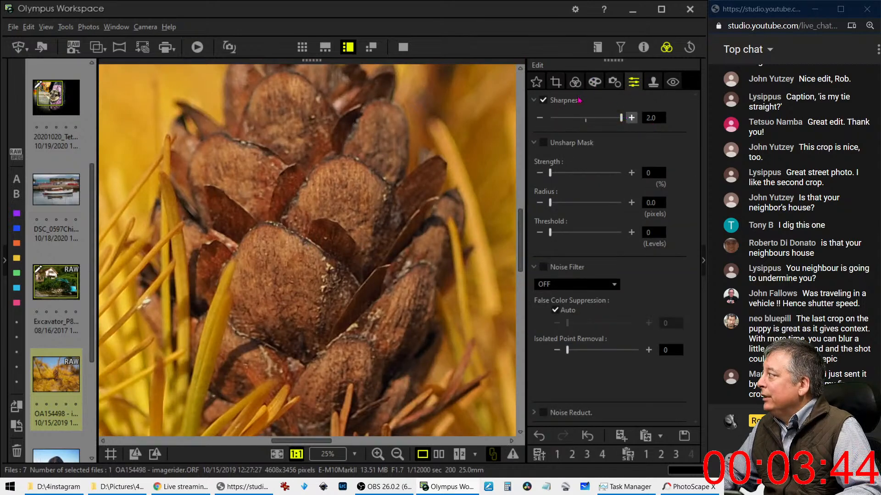
# Step: Check the pine cone photo's camera, lens and exposure details, and hide the properties again
pyautogui.click(643, 47)
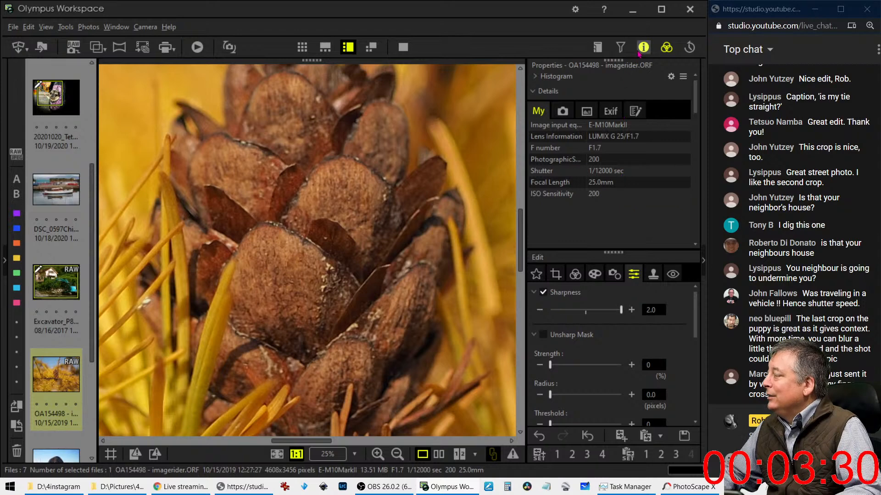
pyautogui.click(642, 48)
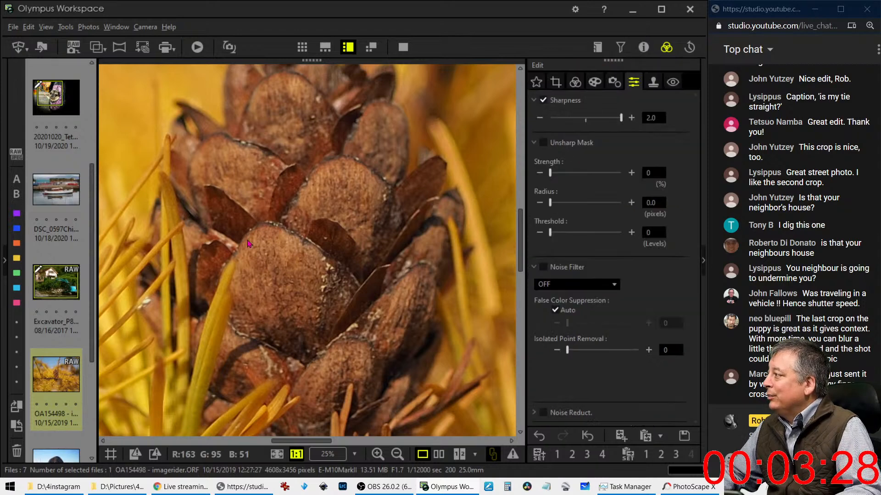
# Step: Inspect the pine cone's sharpened scales and tip at full size and return to the whole-photo view
pyautogui.click(284, 245)
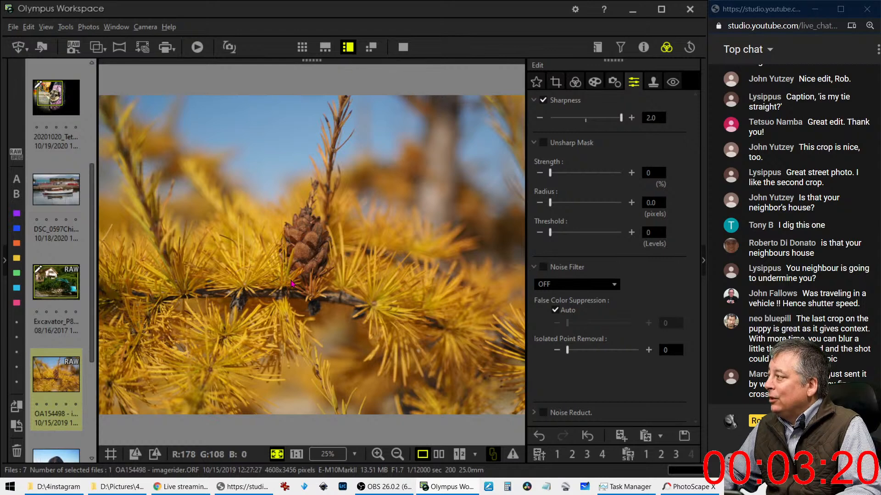
pyautogui.click(310, 239)
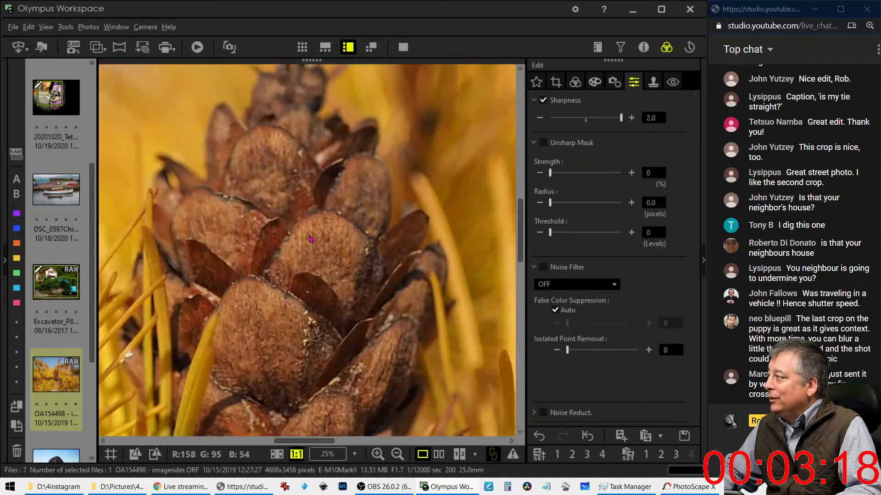
pyautogui.moveTo(310, 239); pyautogui.dragTo(314, 142)
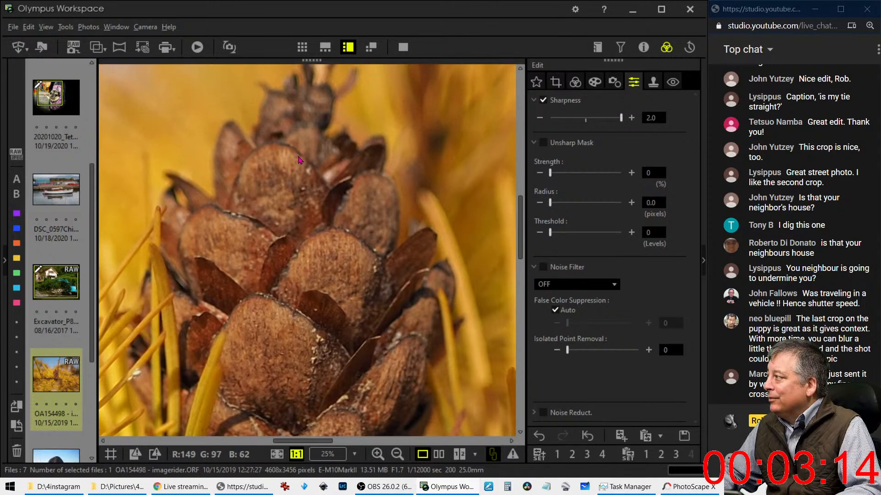
pyautogui.click(298, 215)
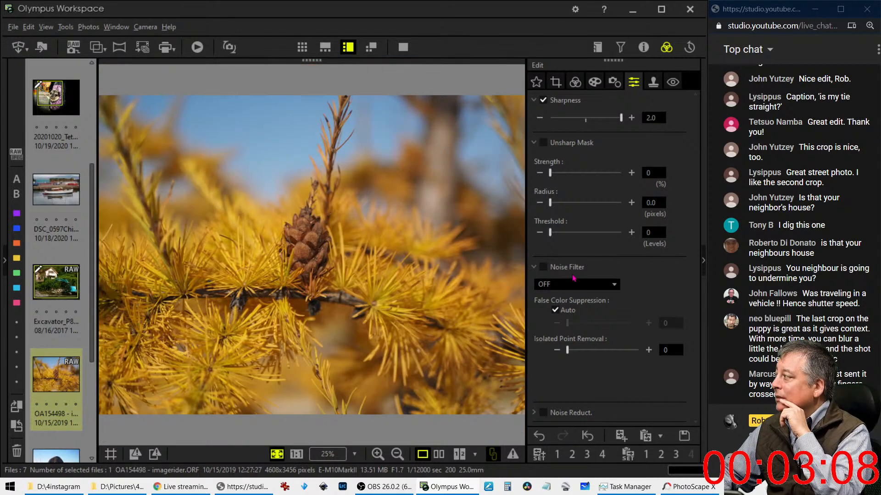
# Step: Show the RGB channel of the larch photo's tone curve
pyautogui.click(575, 80)
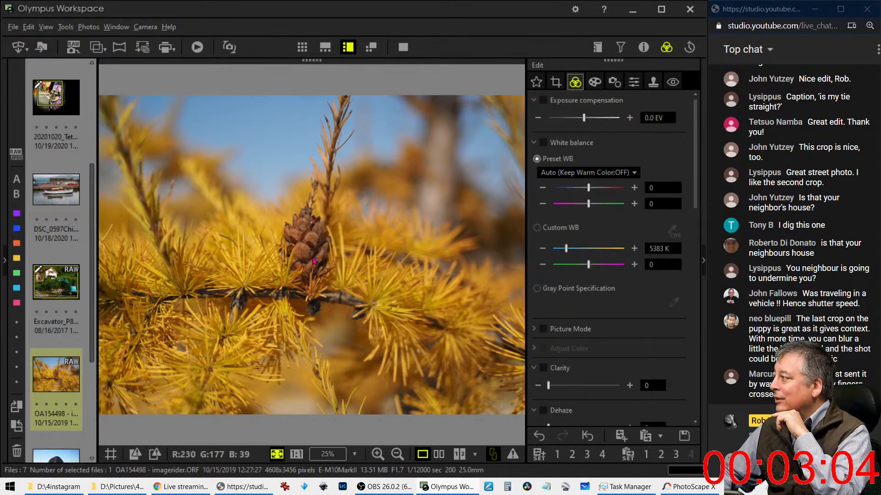
pyautogui.scroll(-5, 600, 312)
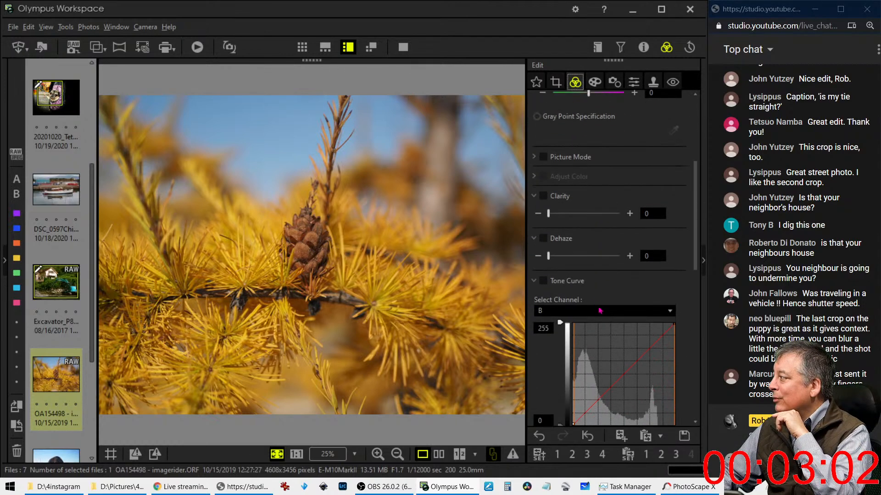
pyautogui.scroll(-3, 600, 311)
pyautogui.click(590, 192)
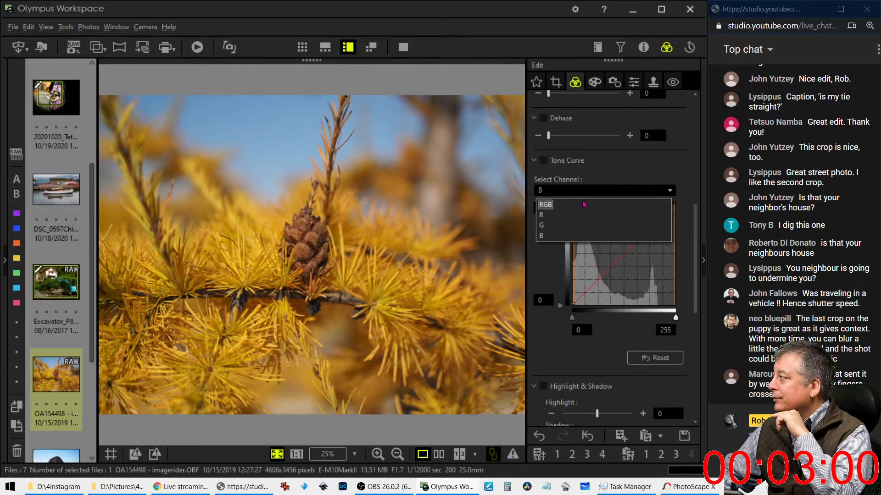
pyautogui.click(584, 205)
# Step: Set the larch photo's dehaze to 45 and clarity to 21
pyautogui.scroll(5, 550, 188)
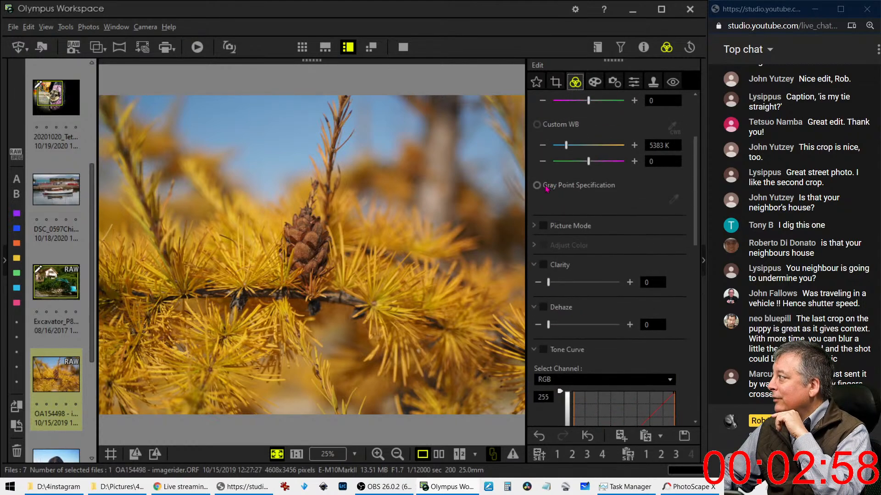
pyautogui.click(534, 248)
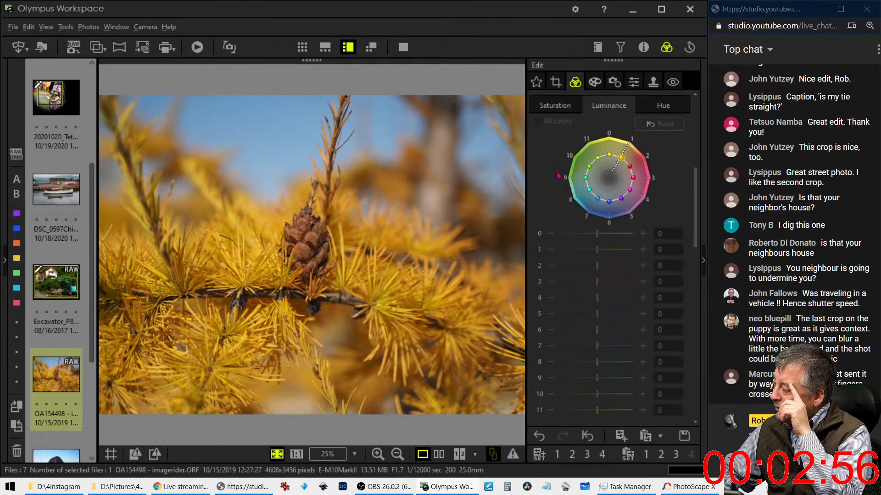
pyautogui.scroll(2, 555, 184)
pyautogui.click(535, 156)
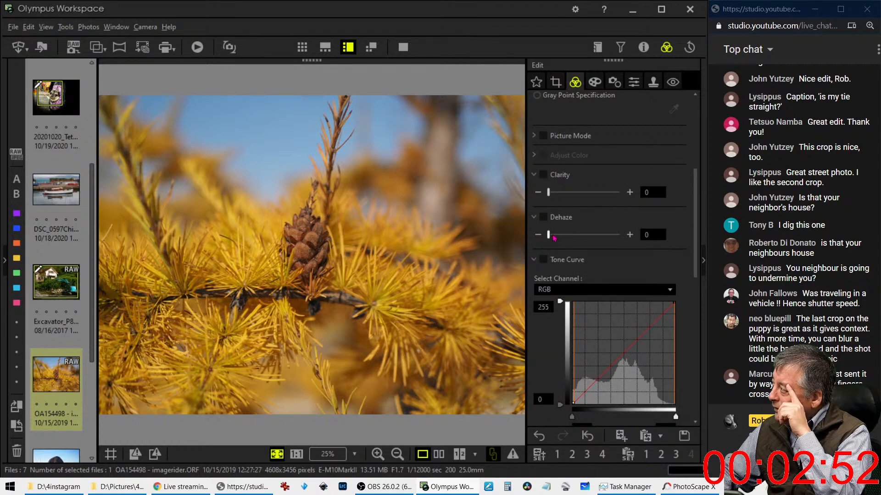
pyautogui.moveTo(548, 236); pyautogui.dragTo(580, 236)
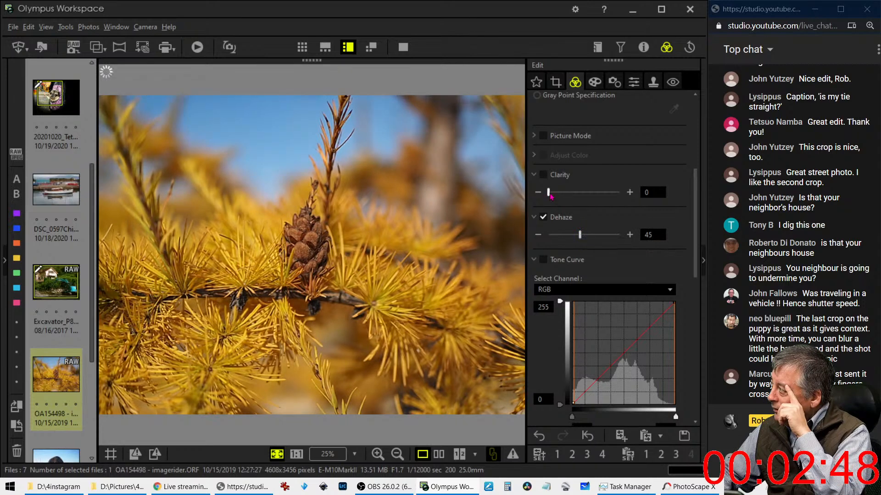
pyautogui.moveTo(549, 193); pyautogui.dragTo(558, 193)
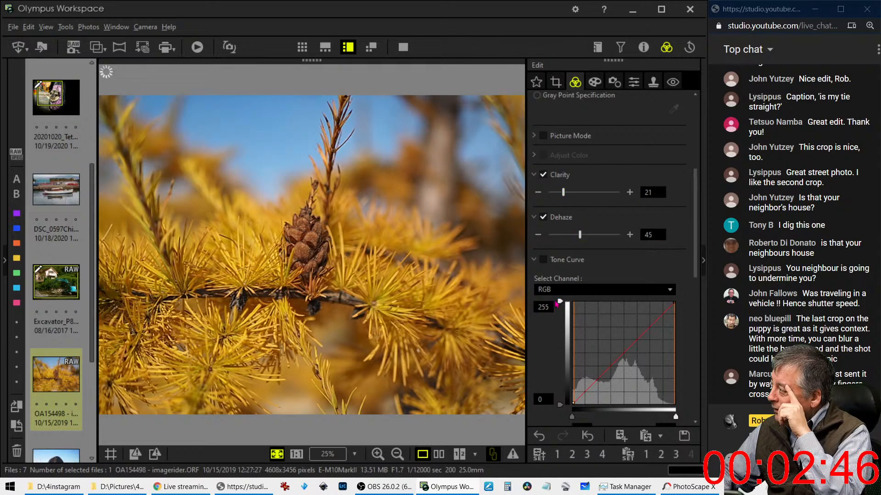
# Step: Shape the red-channel tone curve with a highlight point, a midtone point and a shadow point close to the diagonal
pyautogui.scroll(-3, 554, 344)
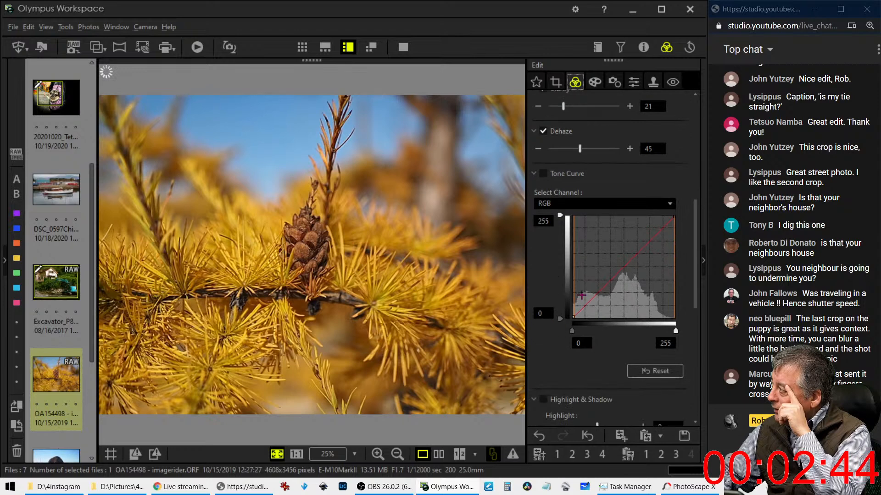
pyautogui.click(588, 209)
pyautogui.click(584, 221)
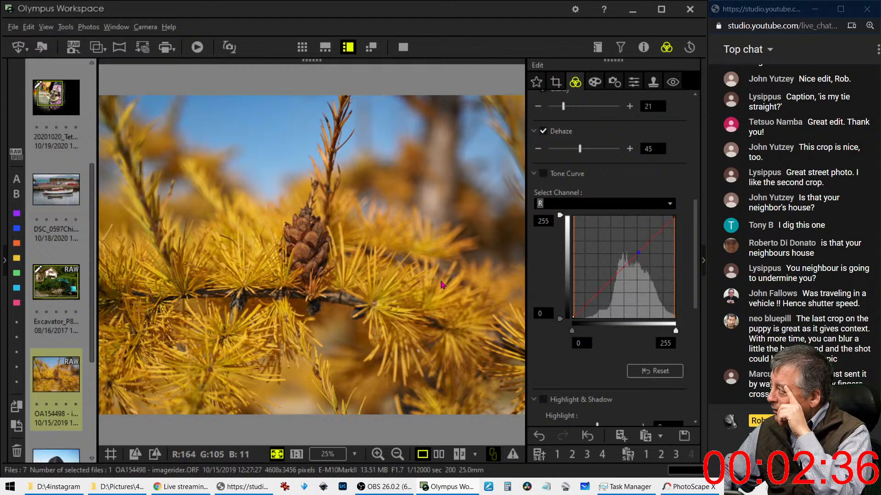
pyautogui.click(645, 245)
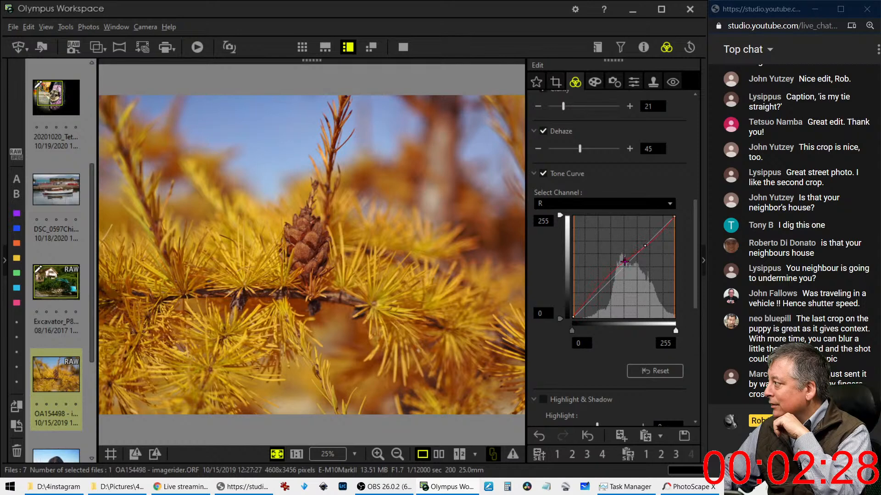
pyautogui.moveTo(624, 265); pyautogui.dragTo(623, 262)
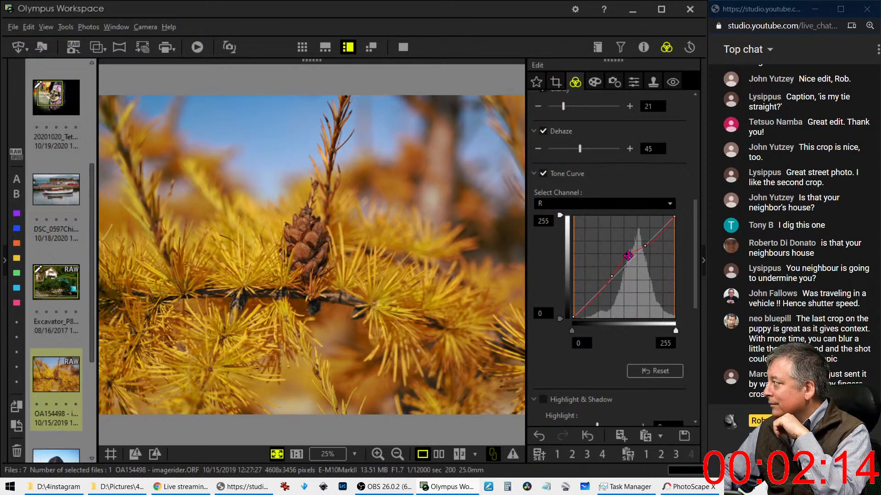
pyautogui.click(627, 257)
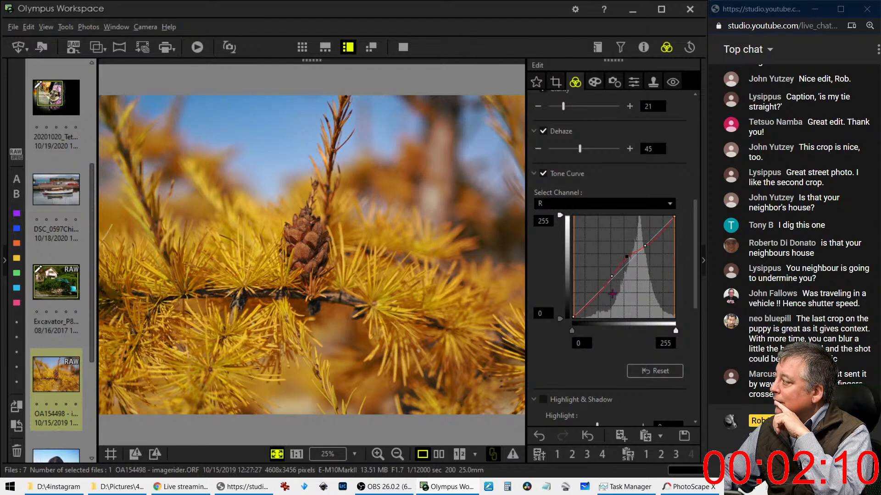
pyautogui.click(613, 278)
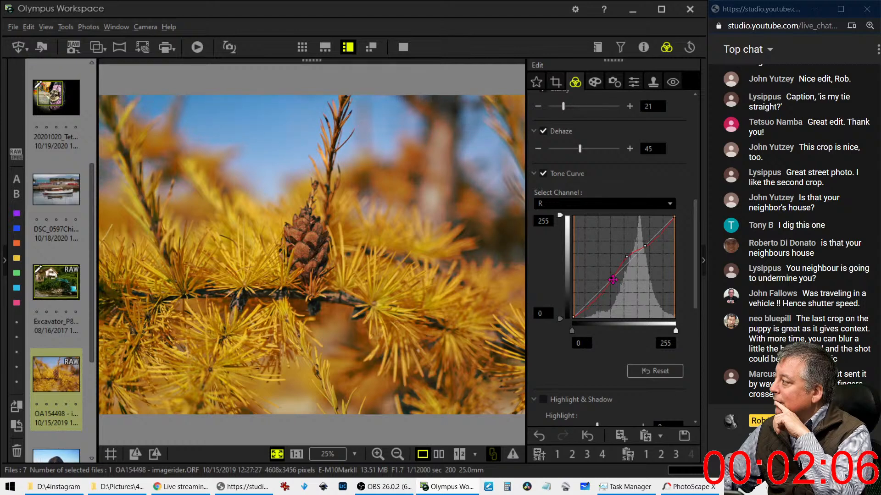
# Step: Add contrast on the RGB tone curve with a shadow point below the diagonal and a midtone point slightly above it
pyautogui.click(601, 204)
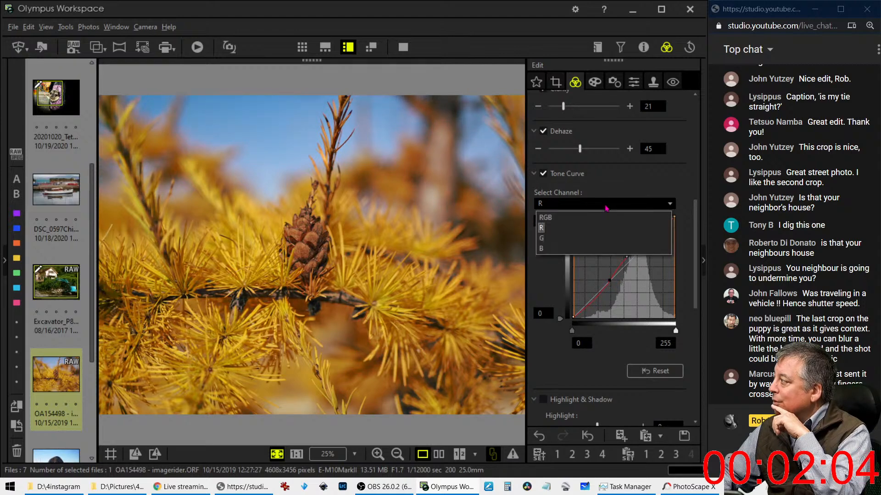
pyautogui.click(601, 219)
pyautogui.moveTo(597, 292); pyautogui.dragTo(620, 269)
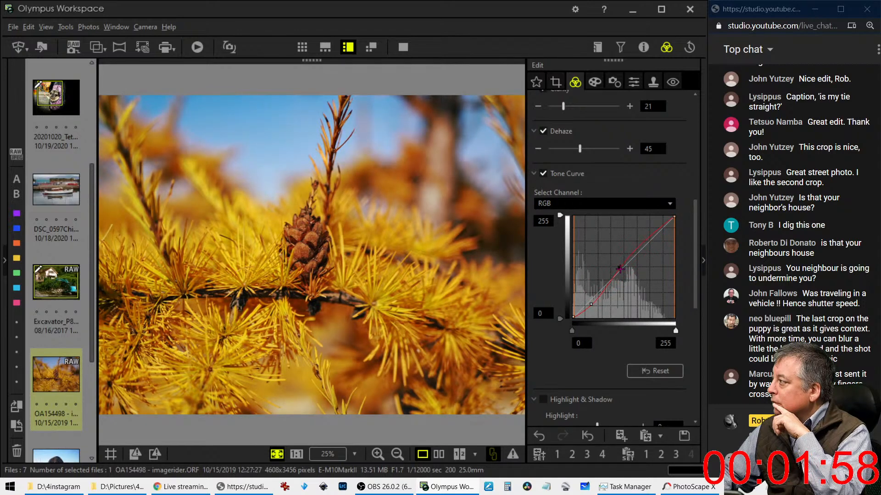
# Step: Remove all three points from the red-channel tone curve and switch back to the RGB channel
pyautogui.click(633, 204)
pyautogui.click(624, 228)
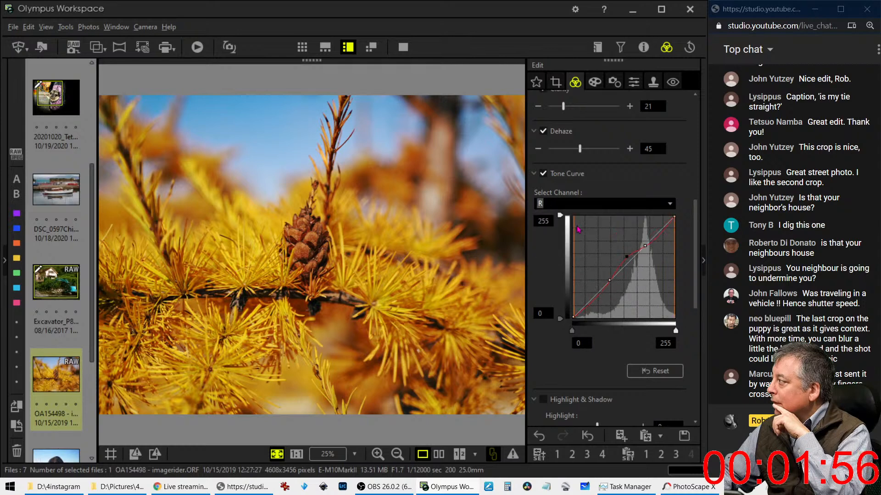
pyautogui.moveTo(605, 253); pyautogui.dragTo(607, 284)
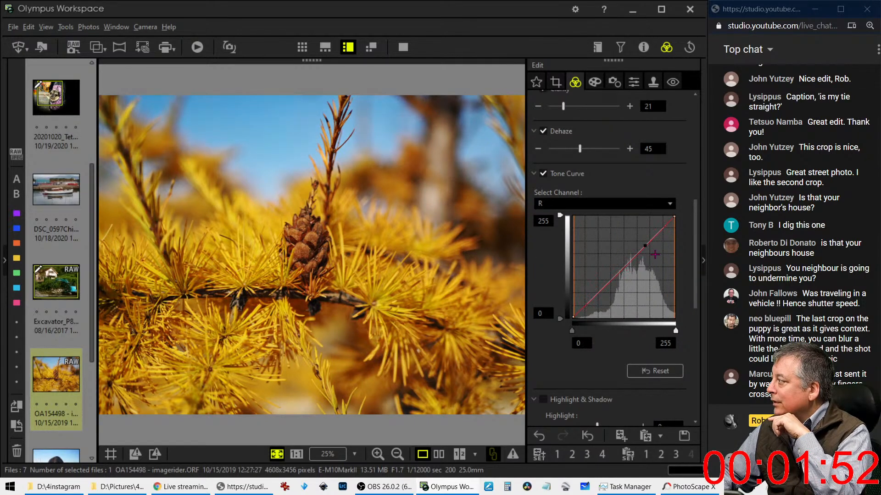
pyautogui.moveTo(646, 247); pyautogui.dragTo(629, 190)
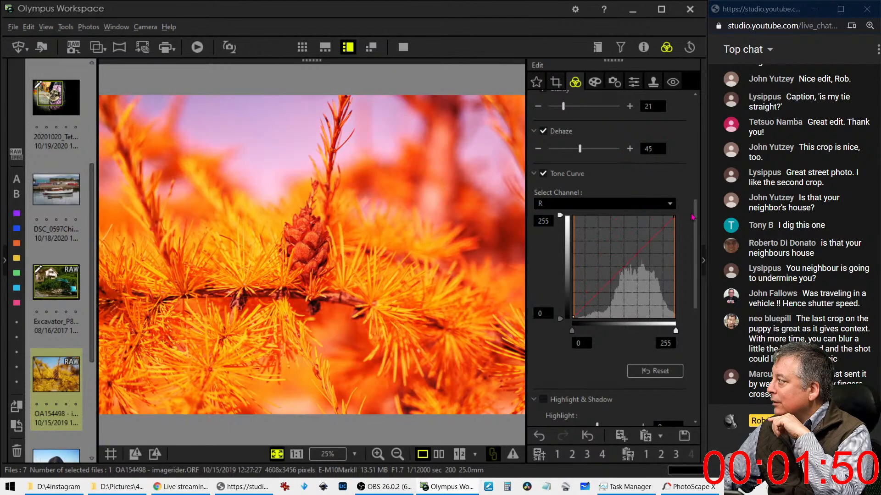
pyautogui.click(594, 203)
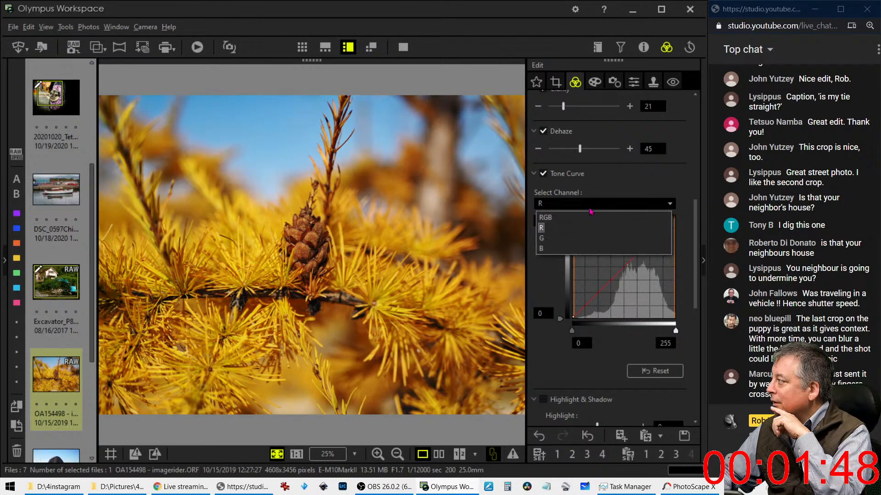
pyautogui.click(590, 212)
# Step: Reduce the larch photo's saturation to -0.6
pyautogui.scroll(-10, 571, 344)
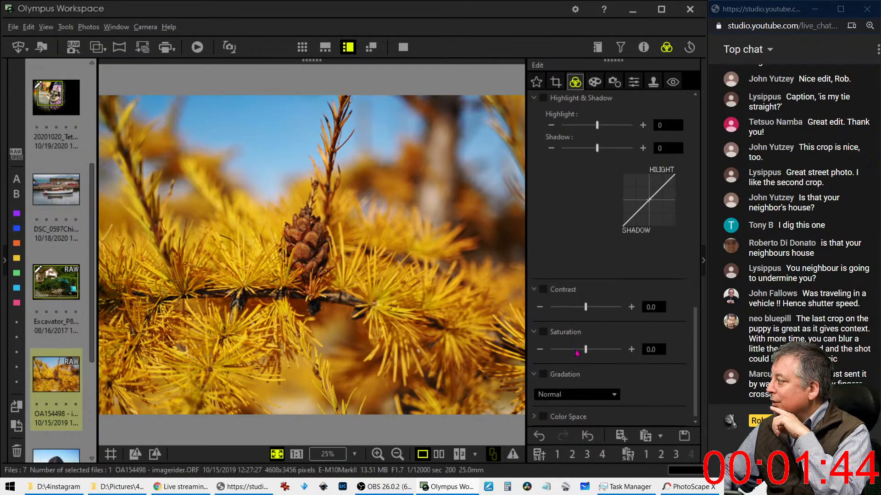
pyautogui.click(574, 353)
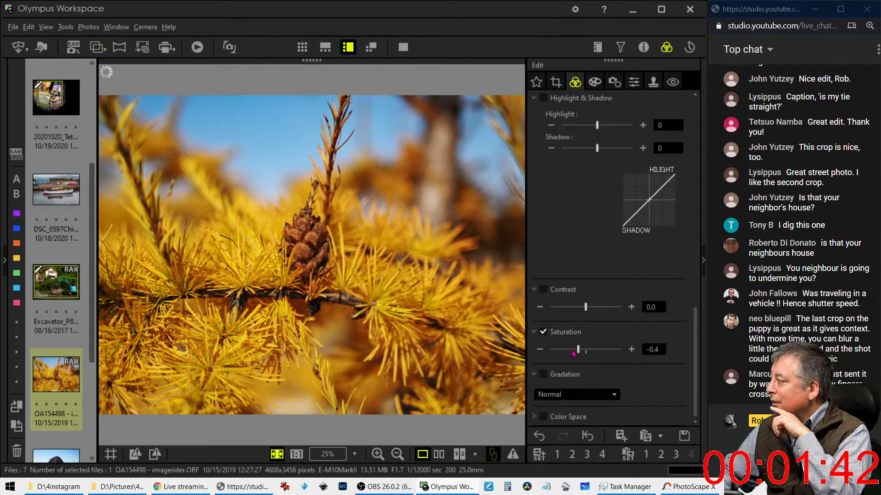
pyautogui.click(572, 354)
# Step: Try the Low Key gradation on the larch photo and set it back to Normal
pyautogui.click(580, 393)
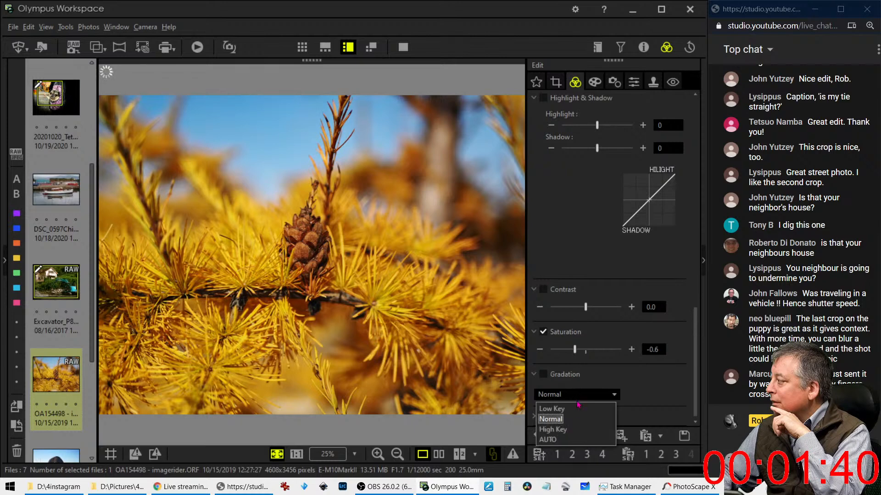
pyautogui.click(576, 408)
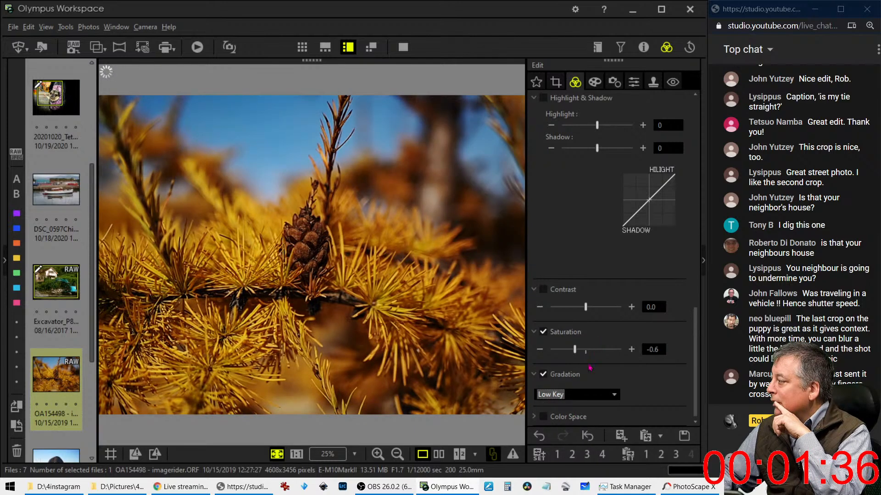
pyautogui.click(584, 396)
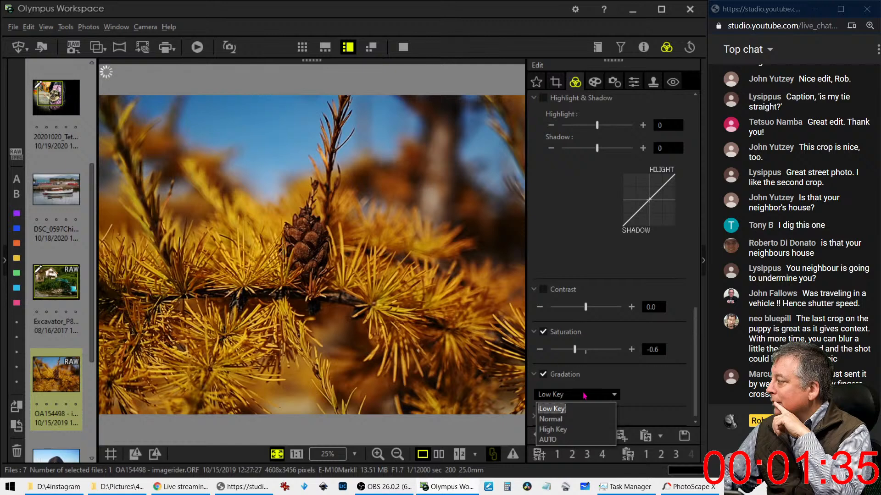
pyautogui.click(579, 419)
pyautogui.scroll(6, 592, 202)
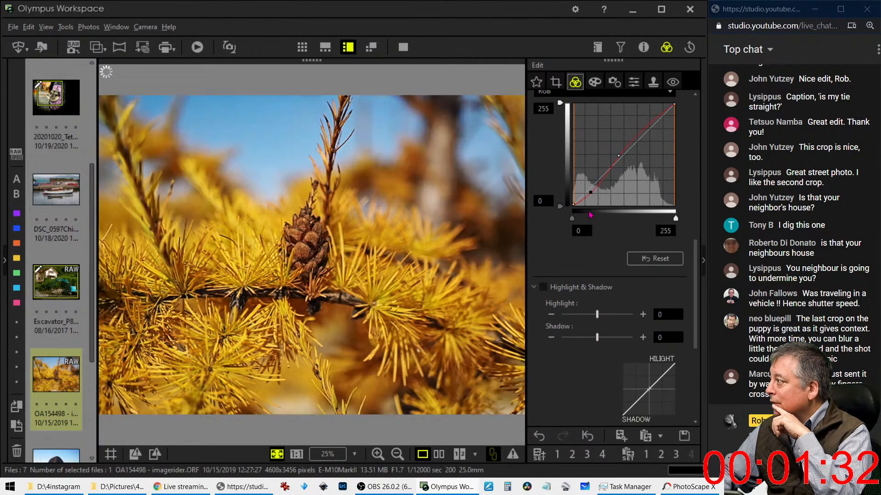
# Step: Crop the larch photo to a 1:1 square of 2457 x 2457 pixels with the pine cone in the frame's upper left
pyautogui.click(555, 82)
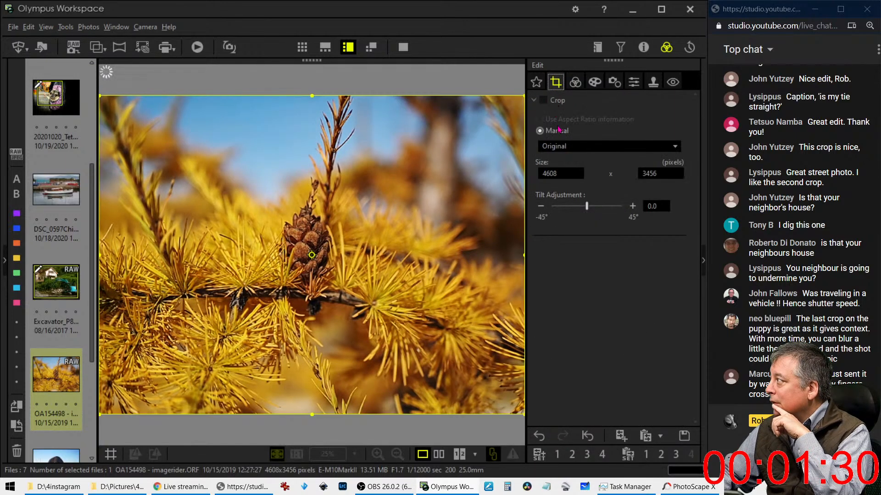
pyautogui.click(553, 145)
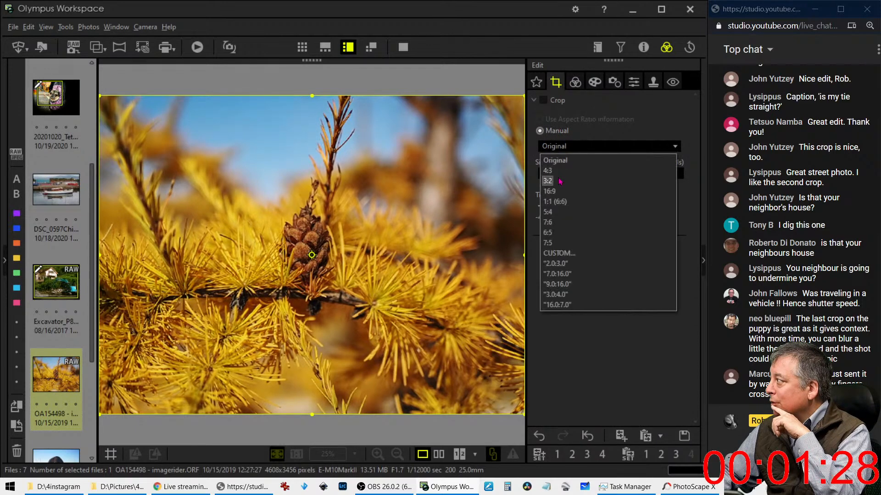
pyautogui.click(559, 201)
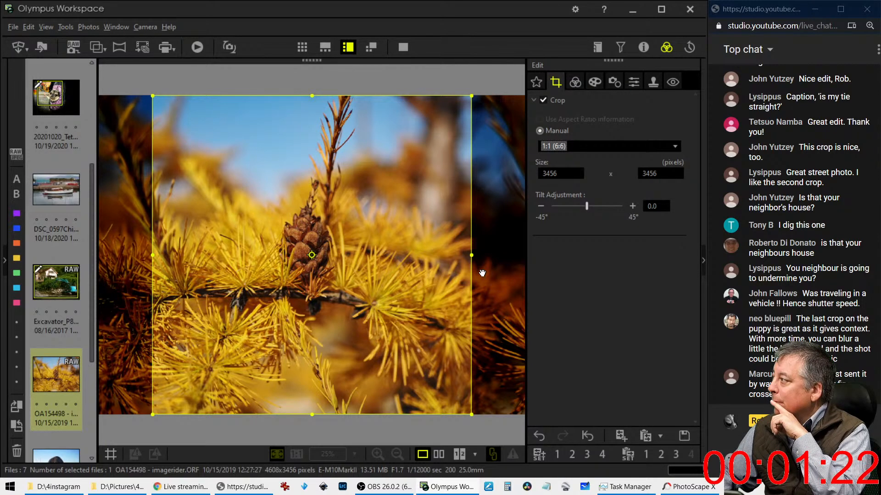
pyautogui.moveTo(312, 96); pyautogui.dragTo(333, 186)
pyautogui.moveTo(328, 220); pyautogui.dragTo(378, 214)
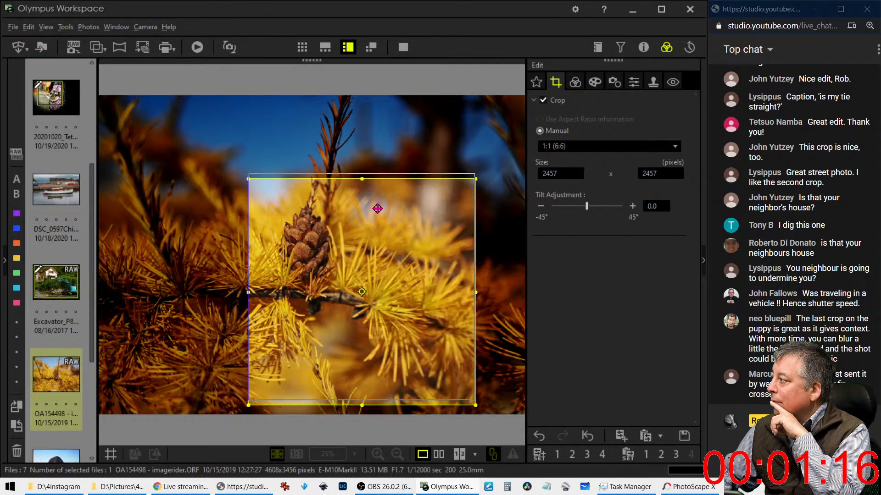
pyautogui.click(575, 82)
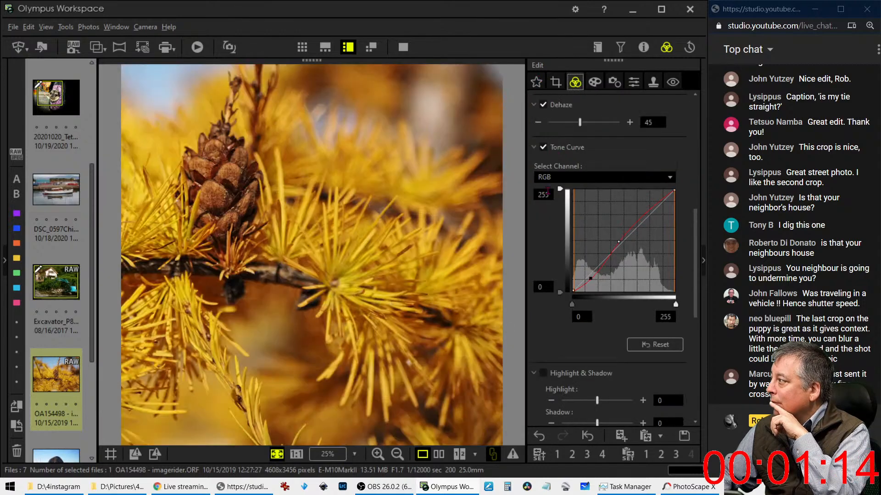
# Step: Shift the larch photo's square crop slightly left and up, and raise the midtone point of the RGB tone curve slightly
pyautogui.click(556, 83)
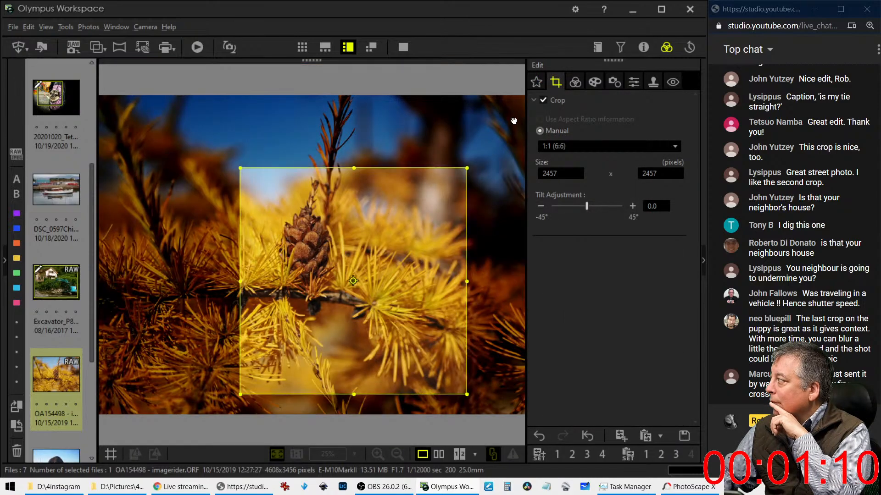
pyautogui.click(575, 82)
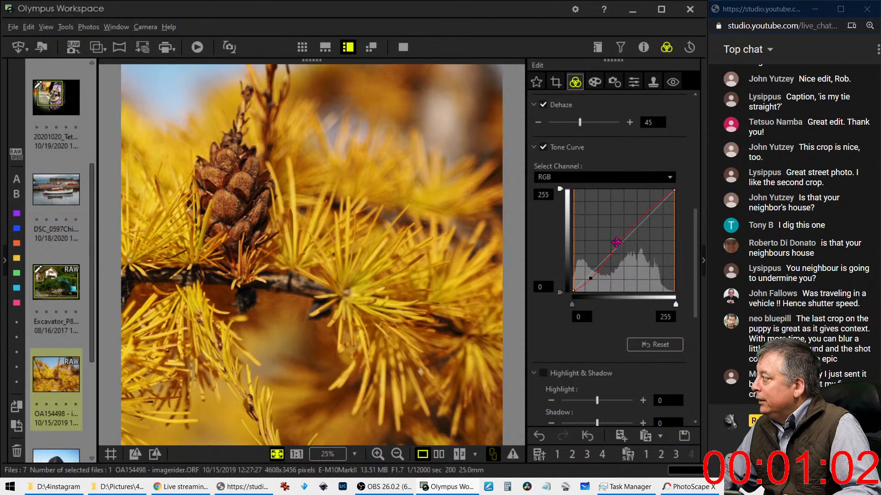
pyautogui.moveTo(620, 240); pyautogui.dragTo(621, 238)
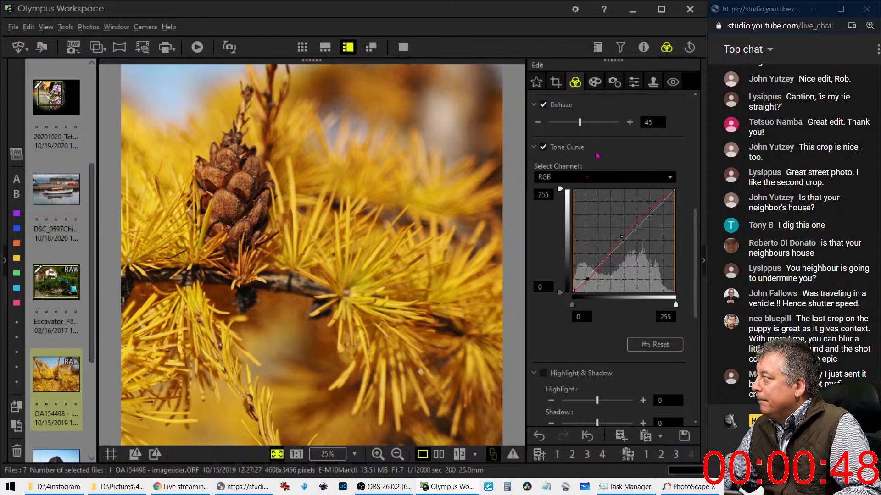
# Step: Enable Adjust Vignetting on the larch photo and set it to -11
pyautogui.click(595, 81)
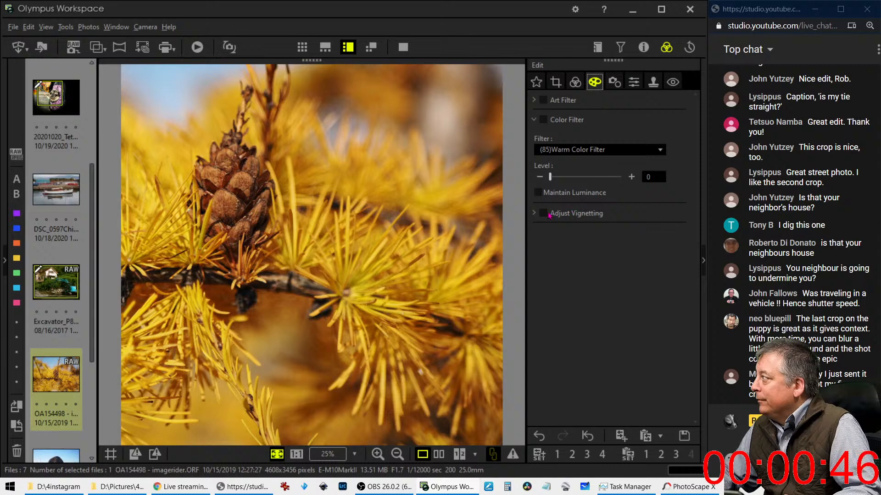
pyautogui.click(584, 211)
pyautogui.moveTo(584, 236); pyautogui.dragTo(572, 235)
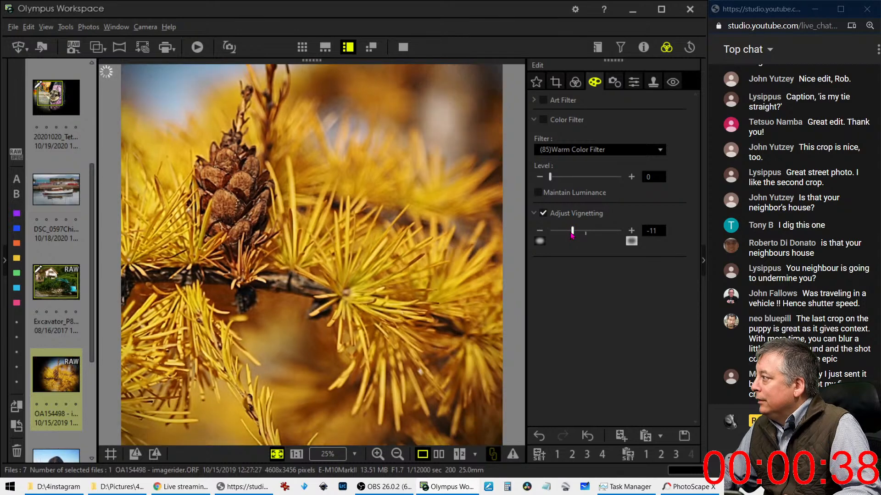
# Step: Add a point near the highlight end of the larch photo's RGB tone curve and raise it to brighten the highlights
pyautogui.click(578, 85)
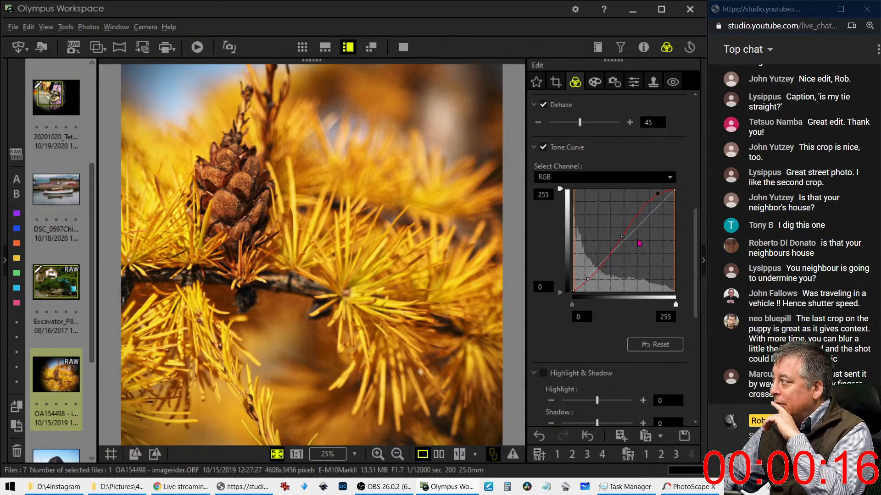
pyautogui.click(595, 82)
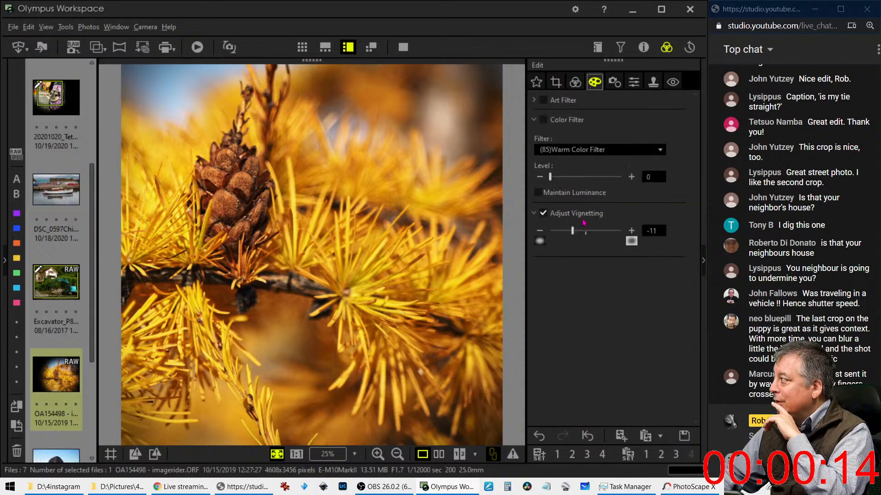
pyautogui.click(575, 83)
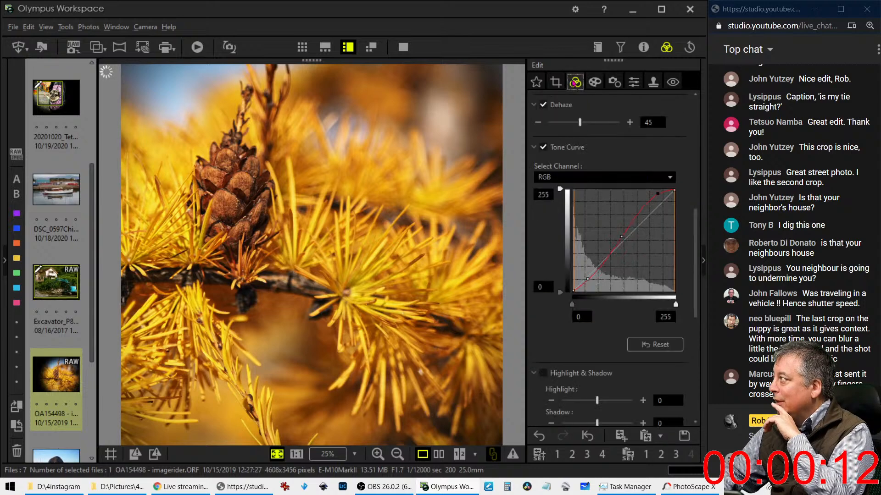
# Step: Enable Unsharp Mask on the larch photo with strength 245%, radius 1.0 pixels and threshold 10 levels
pyautogui.click(633, 82)
pyautogui.click(543, 143)
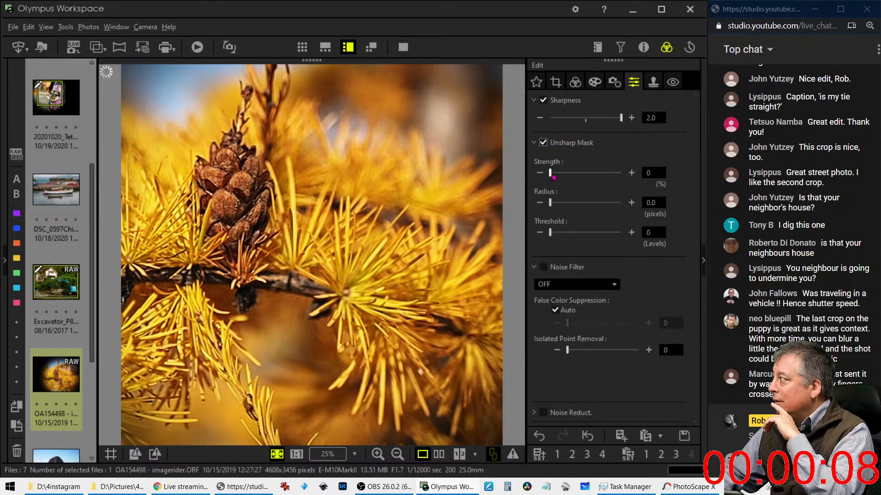
pyautogui.moveTo(552, 175); pyautogui.dragTo(585, 174)
pyautogui.click(643, 202)
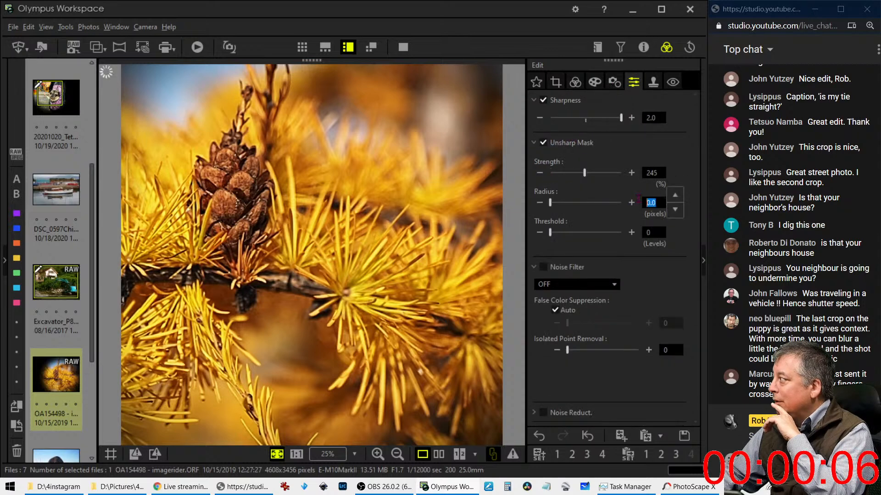
pyautogui.write('1')
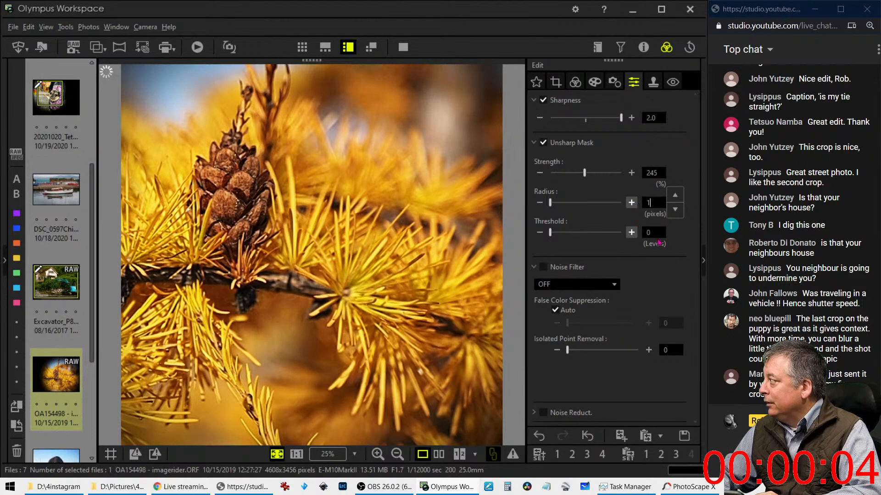
pyautogui.press('Tab')
pyautogui.press('BackSpace')
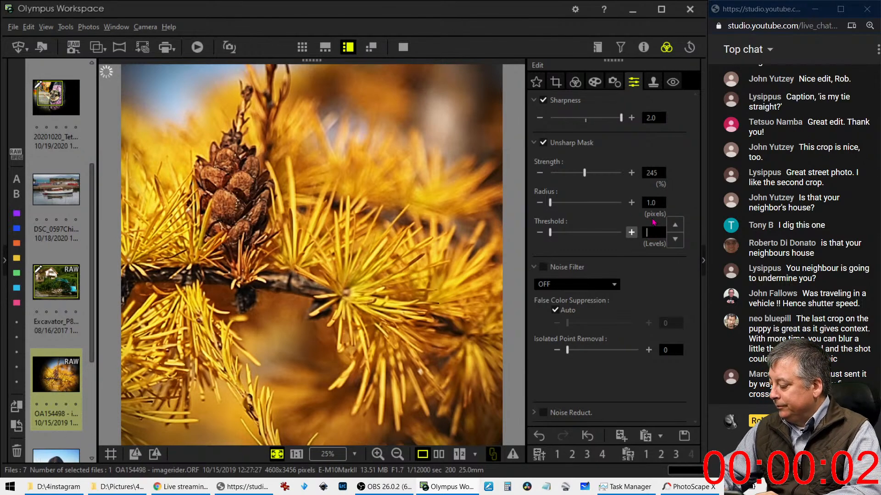
pyautogui.write('10')
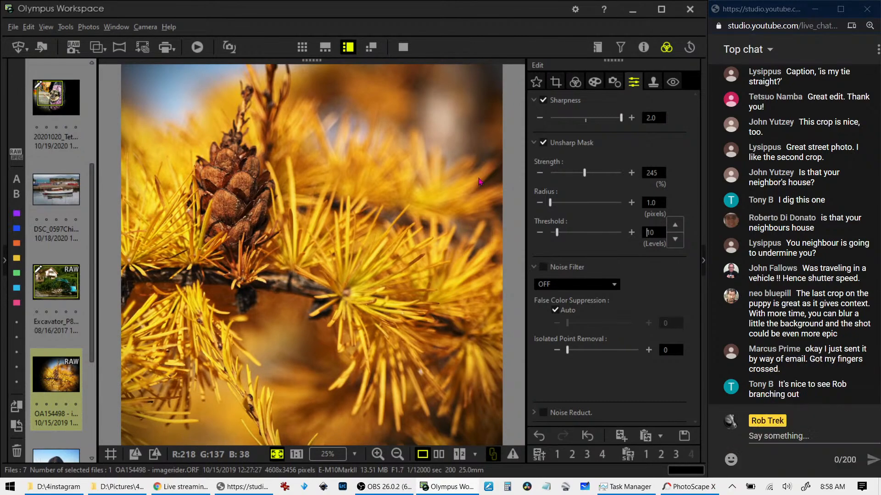
# Step: Compare the original and edited larch photo side by side in full screen, and return to the single-image view
pyautogui.click(439, 454)
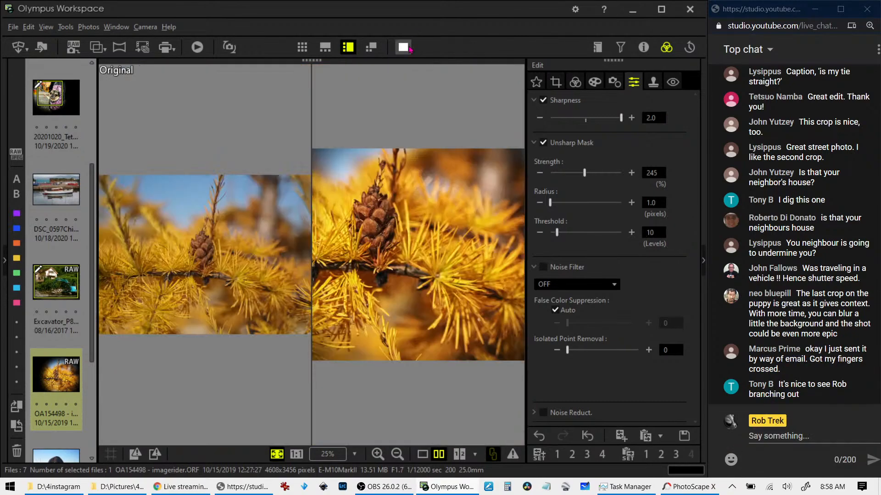
pyautogui.click(408, 48)
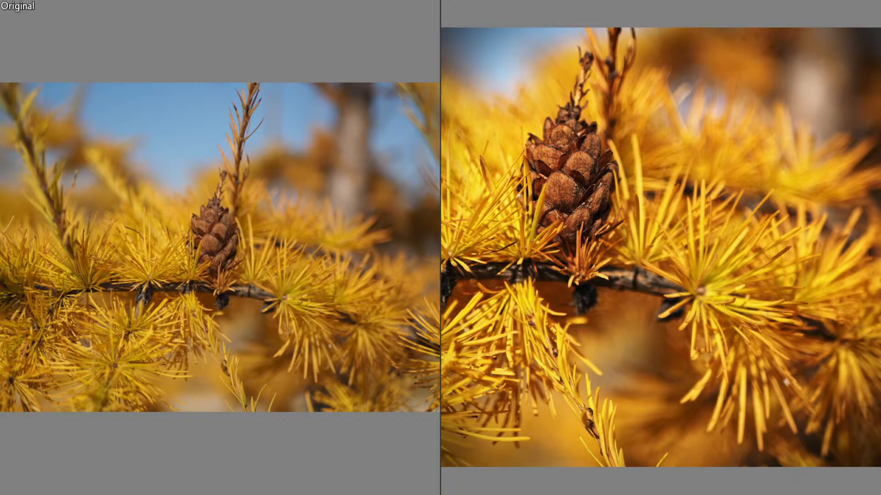
pyautogui.press('Escape')
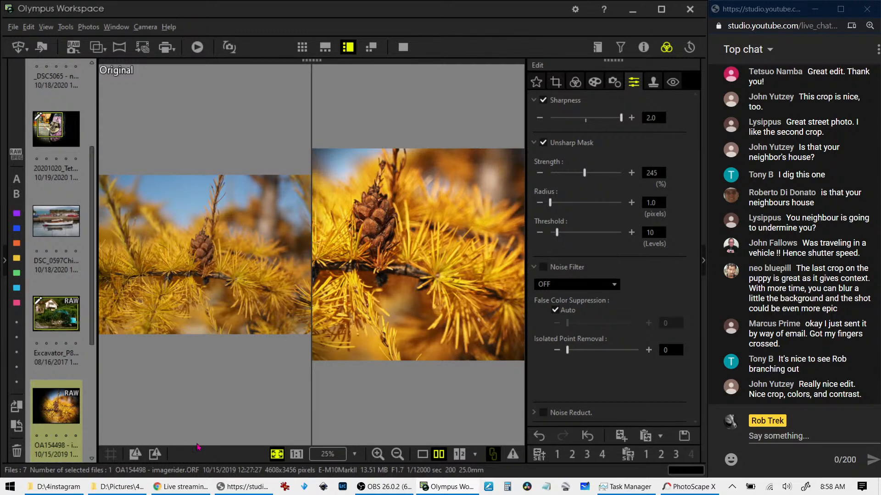
pyautogui.click(421, 455)
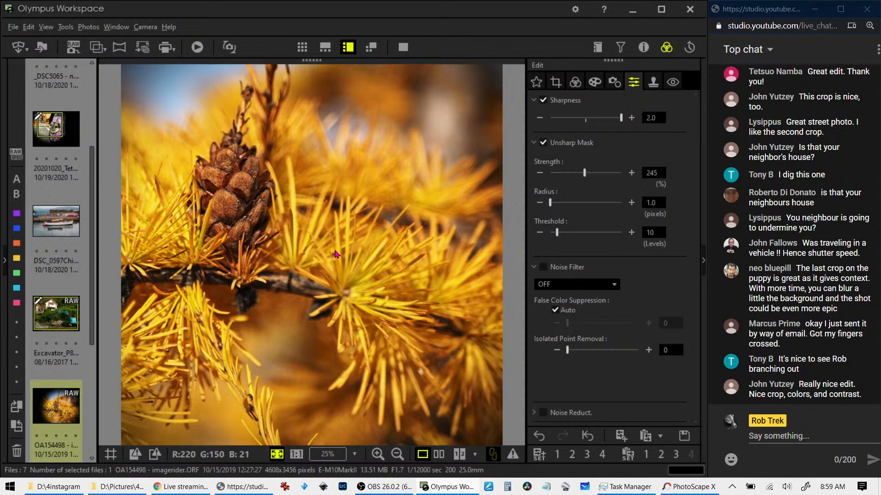
# Step: Open the harbor photo P1070770 with the large rock and inspect its central boat at 1:1
pyautogui.scroll(-3, 70, 356)
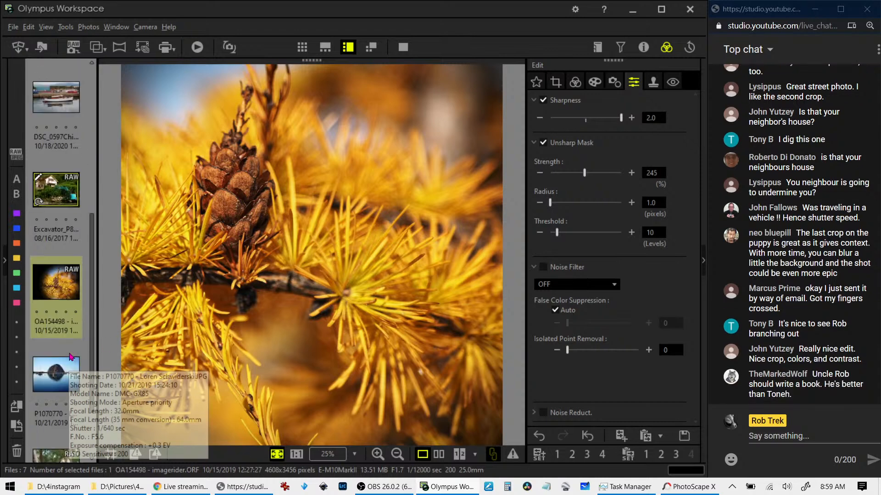
pyautogui.click(63, 378)
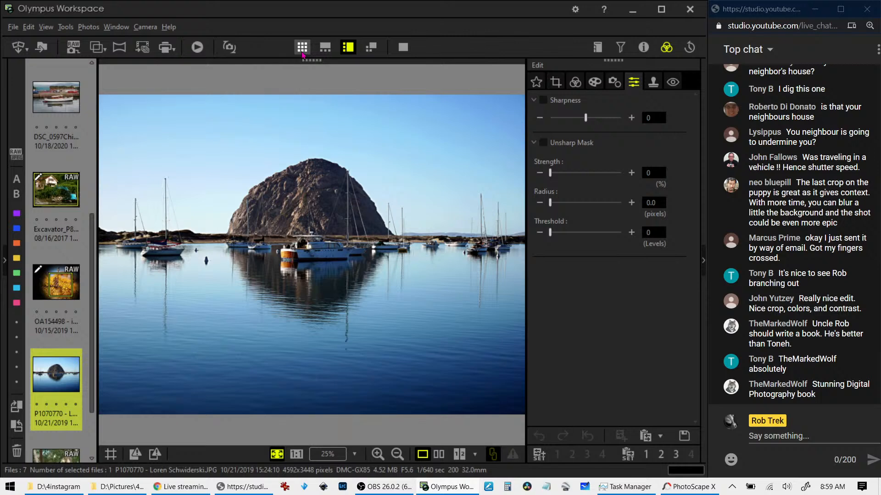
pyautogui.click(337, 242)
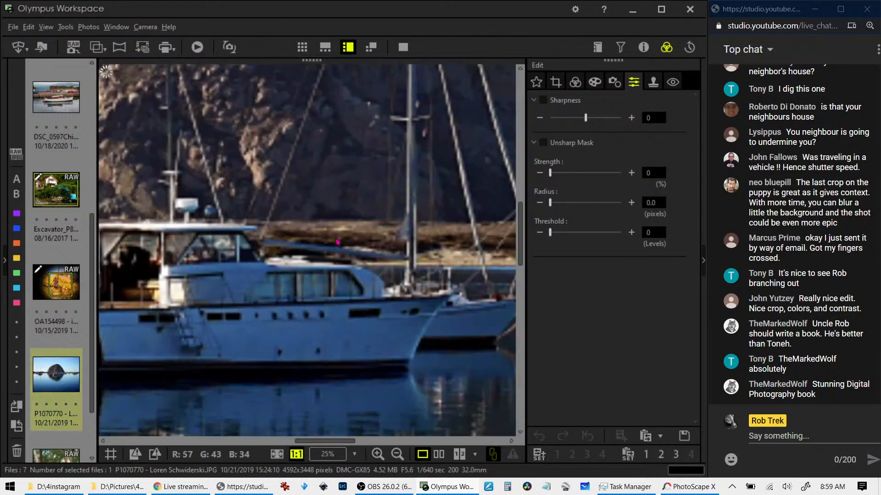
pyautogui.click(337, 242)
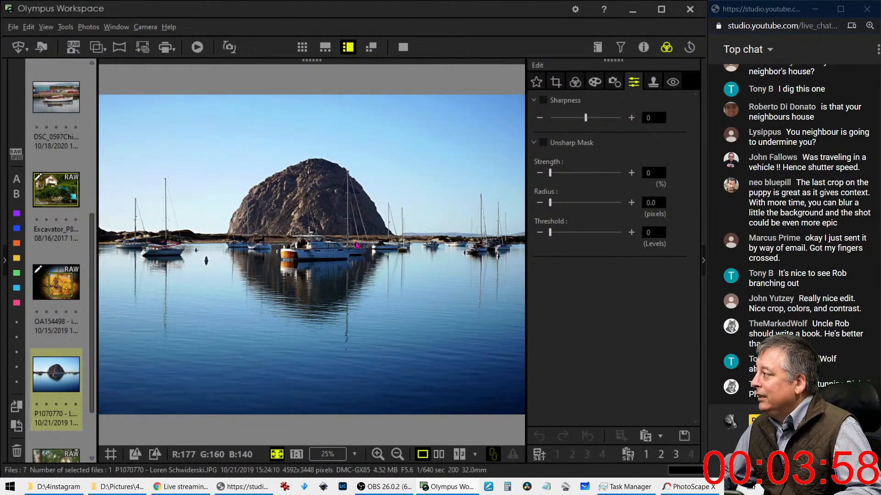
# Step: Crop the harbor photo to a 16:9 ratio at 4592 x 2583 pixels
pyautogui.click(556, 81)
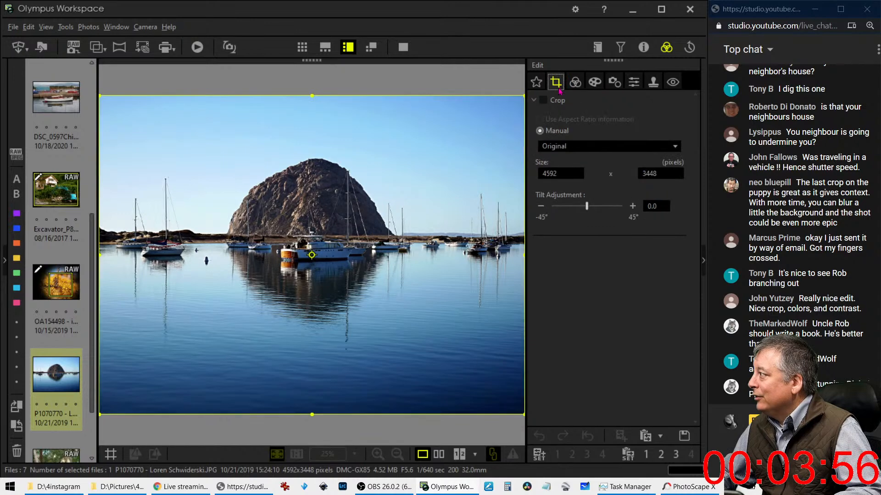
pyautogui.click(573, 146)
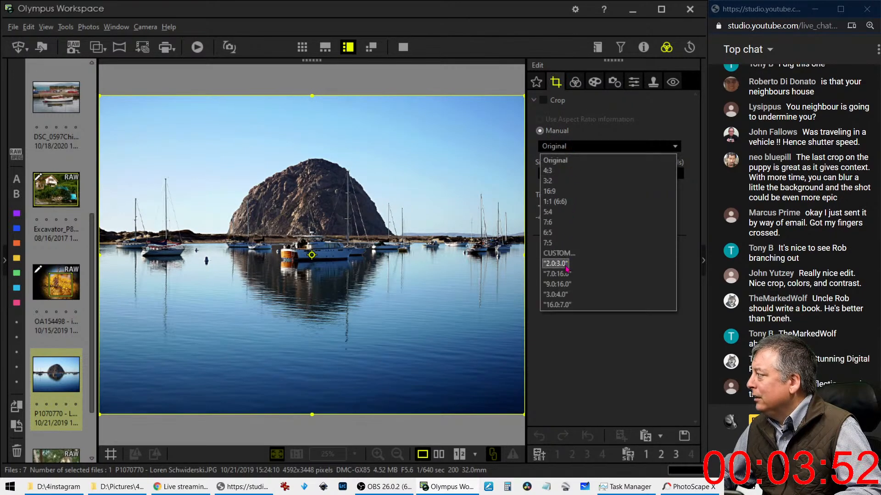
pyautogui.click(579, 191)
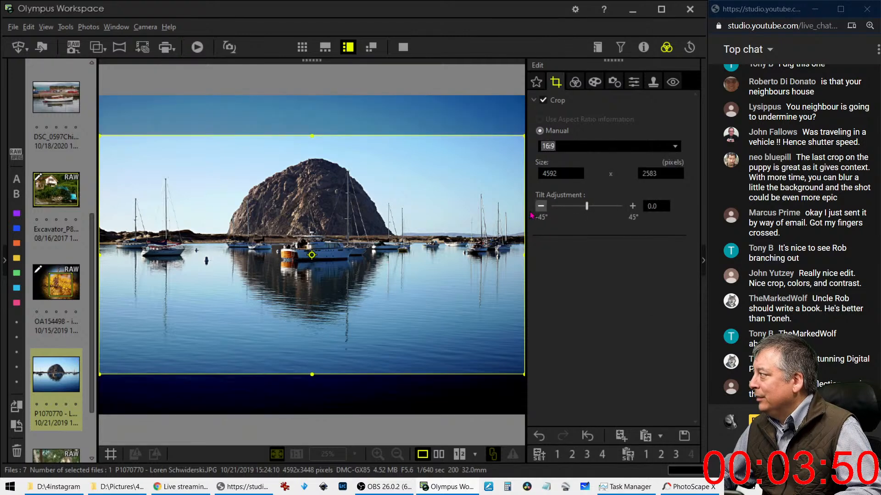
# Step: Raise the luminance of colors 1 and 2 to 7 in the harbor photo's Adjust Color settings
pyautogui.click(574, 81)
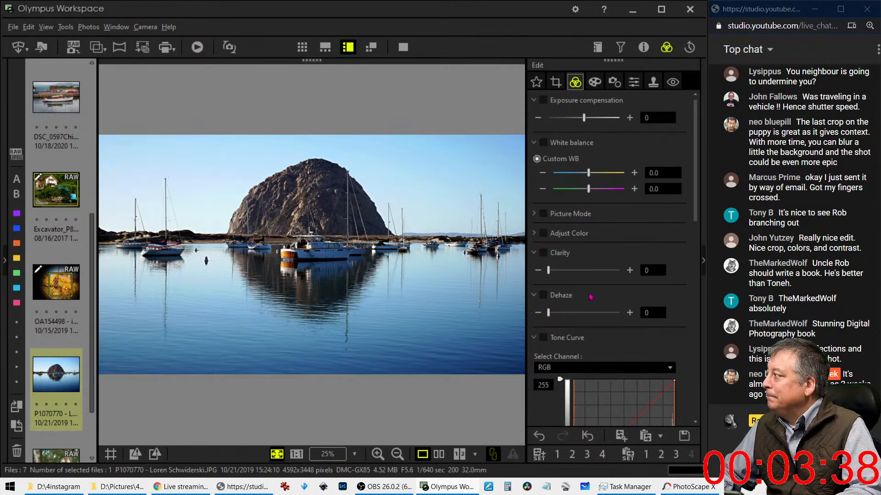
pyautogui.click(535, 235)
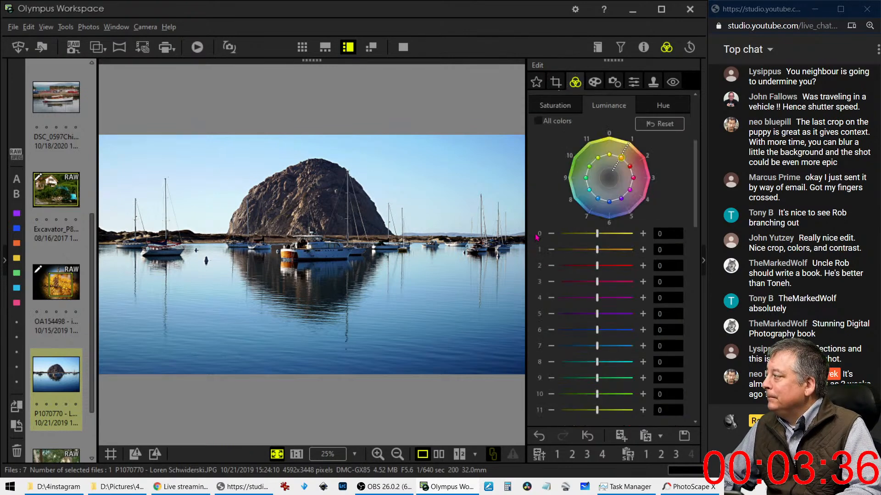
pyautogui.click(300, 255)
pyautogui.click(289, 259)
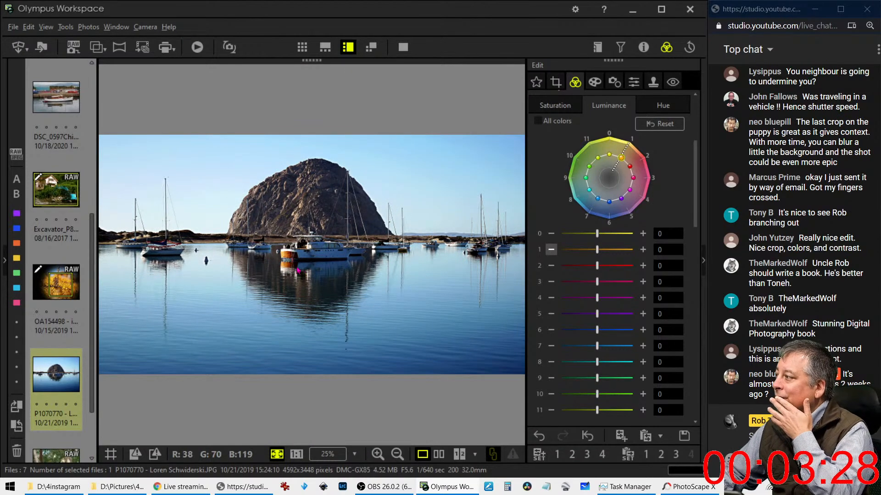
pyautogui.click(174, 257)
pyautogui.click(174, 257)
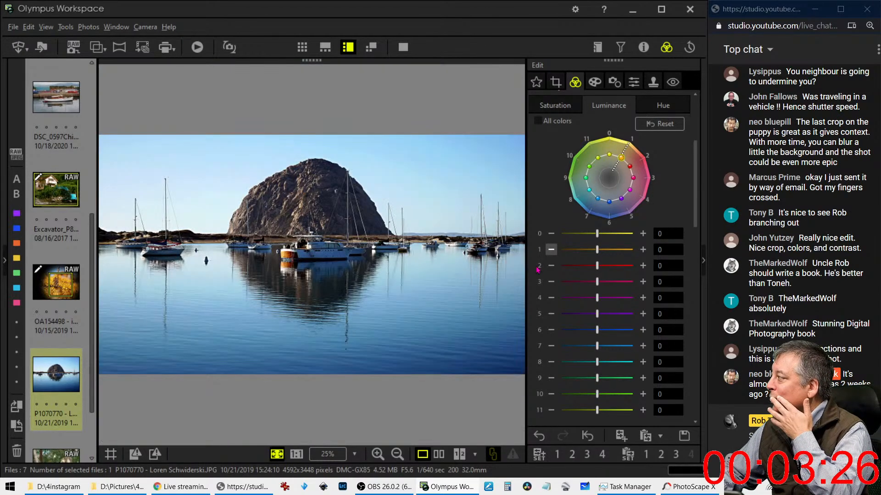
pyautogui.moveTo(620, 271); pyautogui.dragTo(635, 252)
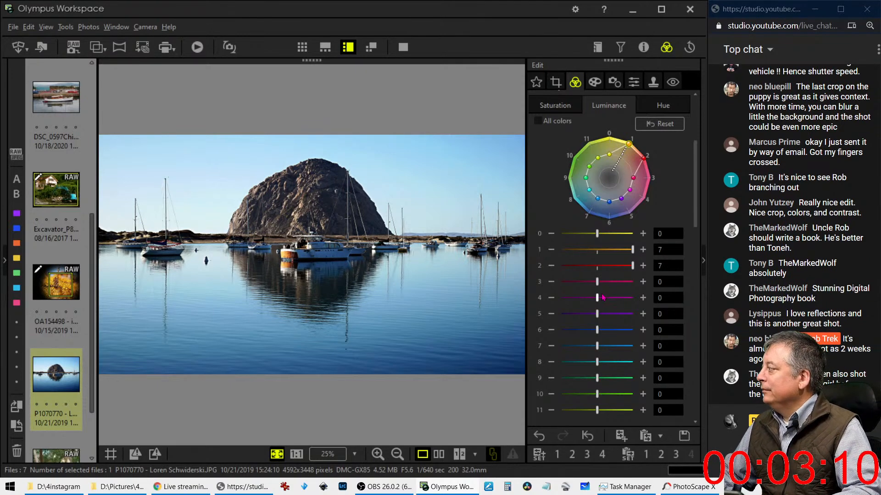
# Step: Raise the luminance of color 3 to 7 in the harbor photo and show the Adjust Color hue settings
pyautogui.scroll(3, 586, 316)
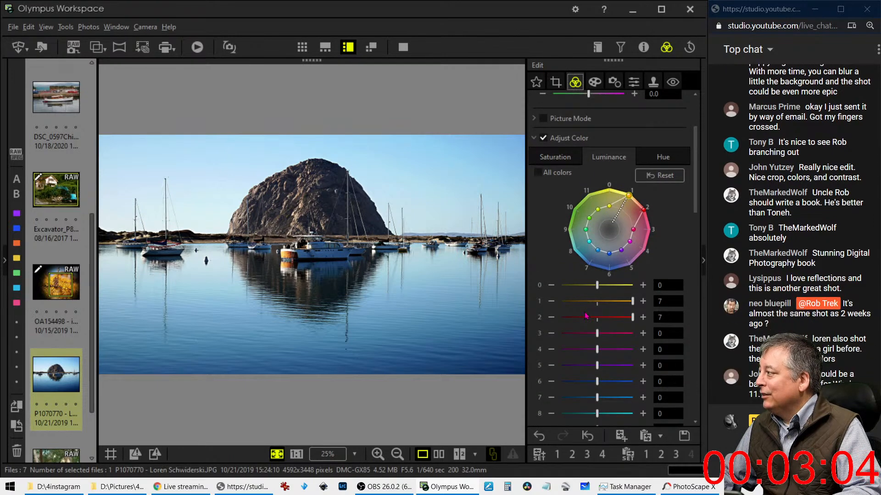
pyautogui.scroll(1, 585, 316)
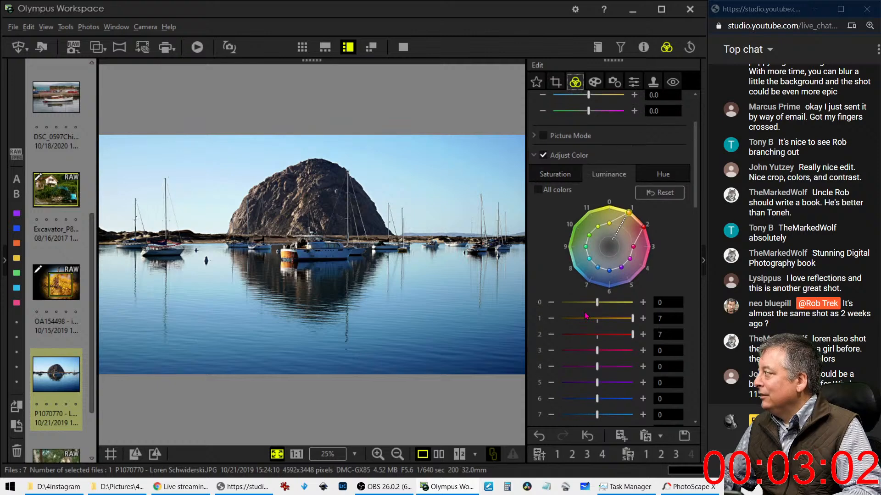
pyautogui.scroll(-2, 585, 316)
pyautogui.scroll(-2, 586, 315)
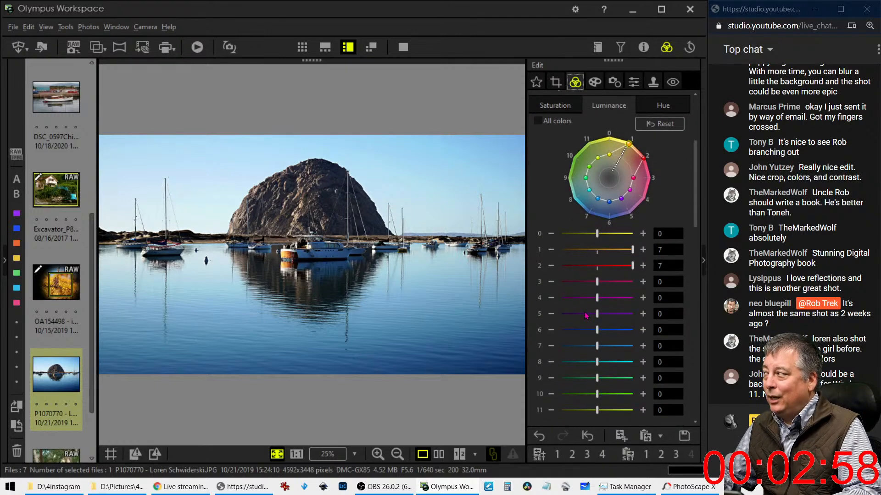
pyautogui.scroll(2, 586, 316)
pyautogui.scroll(-2, 585, 313)
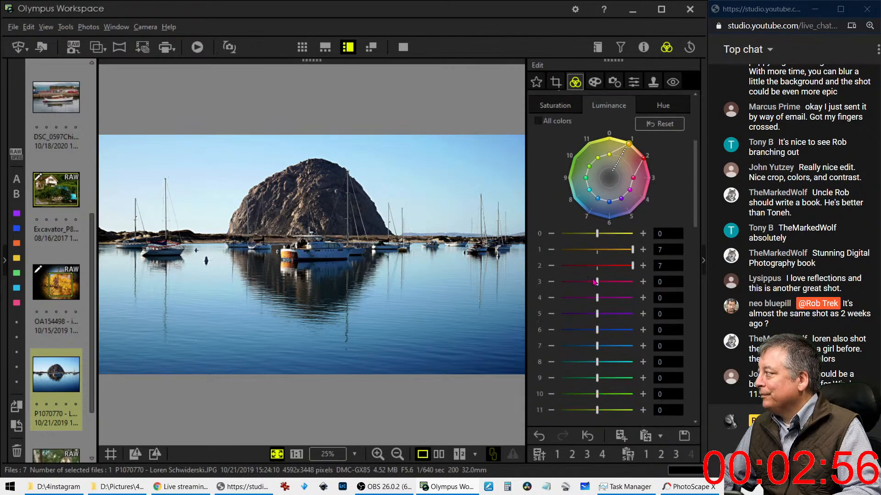
pyautogui.moveTo(597, 282)
pyautogui.mouseDown()
pyautogui.moveTo(642, 292)
pyautogui.moveTo(602, 282)
pyautogui.mouseUp()
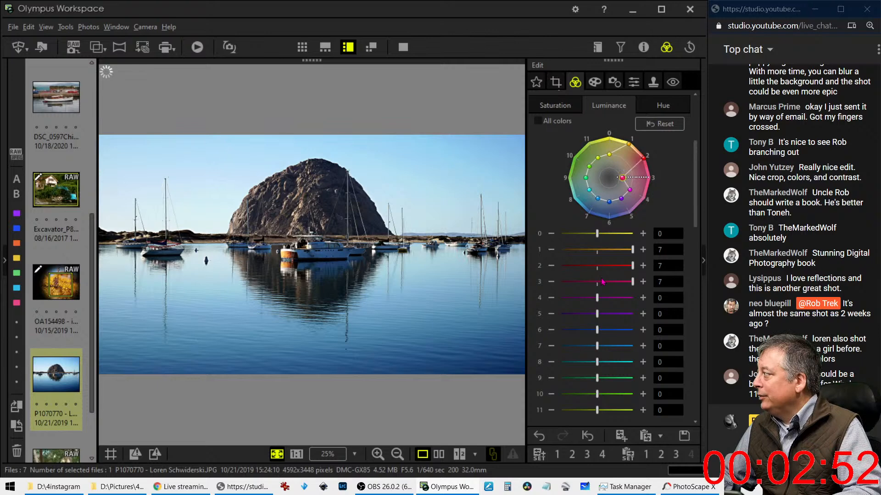
pyautogui.click(654, 107)
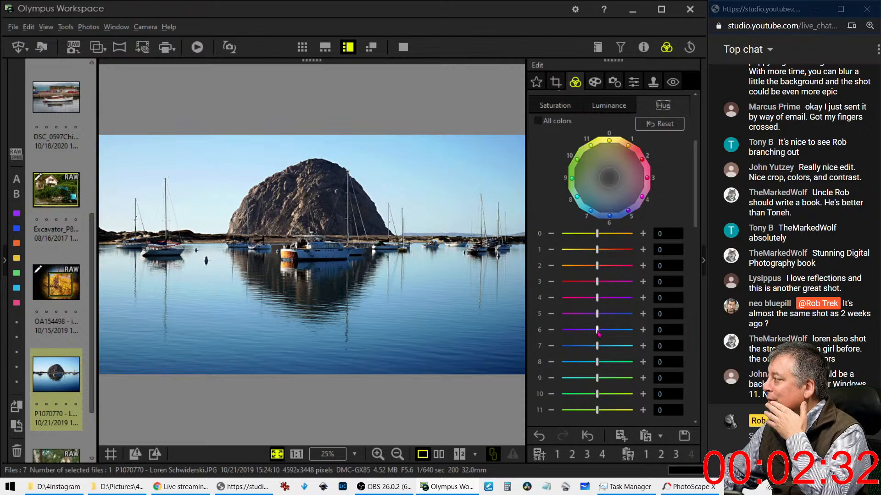
# Step: Set the hue of colors 5 and 6 to -4 in the harbor photo's Adjust Color settings
pyautogui.moveTo(597, 334); pyautogui.dragTo(587, 334)
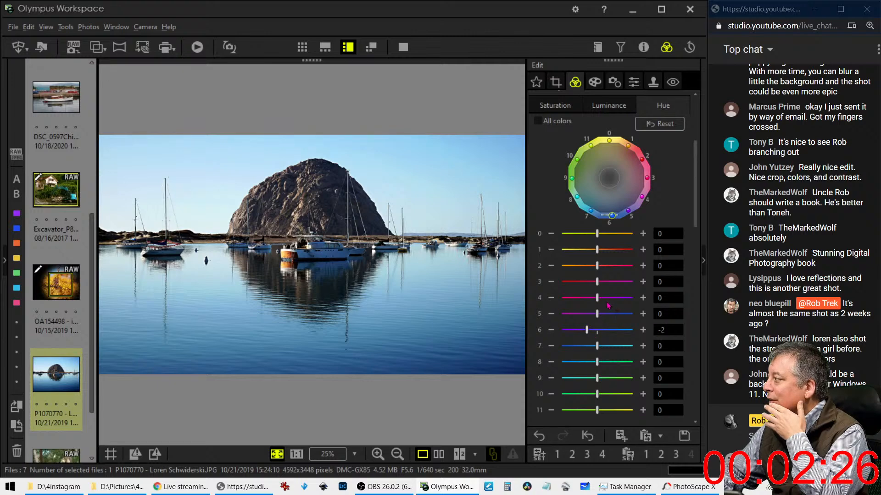
pyautogui.moveTo(598, 315); pyautogui.dragTo(592, 315)
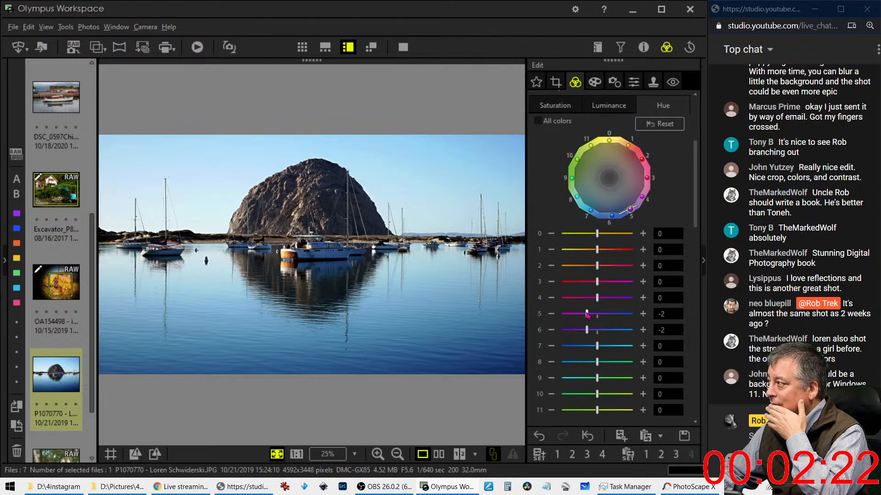
pyautogui.moveTo(585, 330)
pyautogui.mouseDown()
pyautogui.moveTo(577, 330)
pyautogui.moveTo(586, 317)
pyautogui.mouseUp()
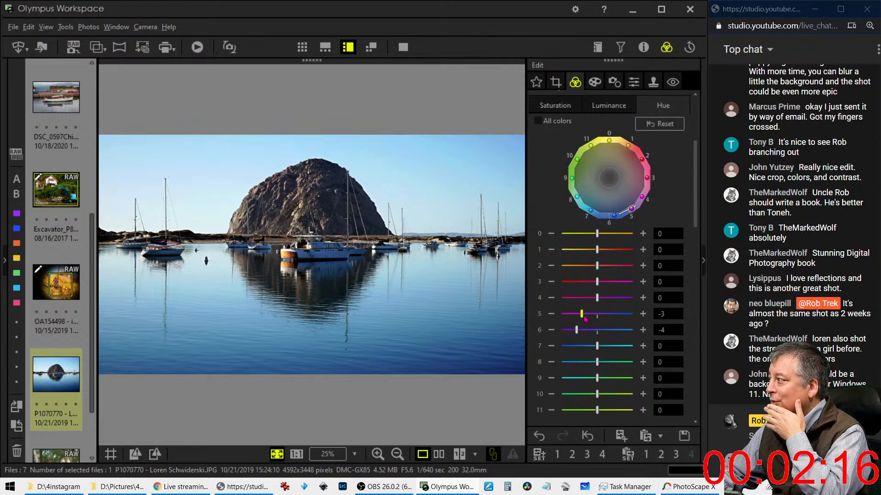
pyautogui.moveTo(583, 320); pyautogui.dragTo(577, 320)
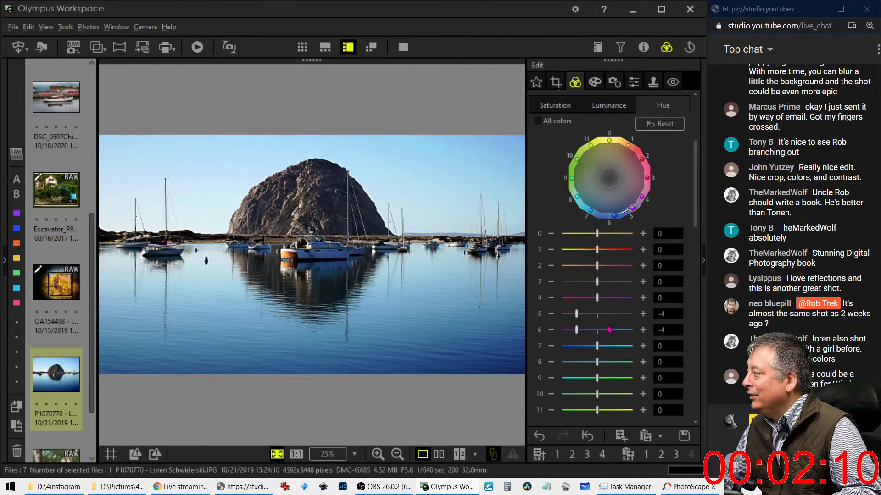
# Step: Set the harbor photo's hue to 4 for color 7, 1 for color 8, -3 for color 4 and 1 for color 2
pyautogui.moveTo(597, 346)
pyautogui.mouseDown()
pyautogui.moveTo(587, 348)
pyautogui.moveTo(617, 348)
pyautogui.moveTo(605, 367)
pyautogui.mouseUp()
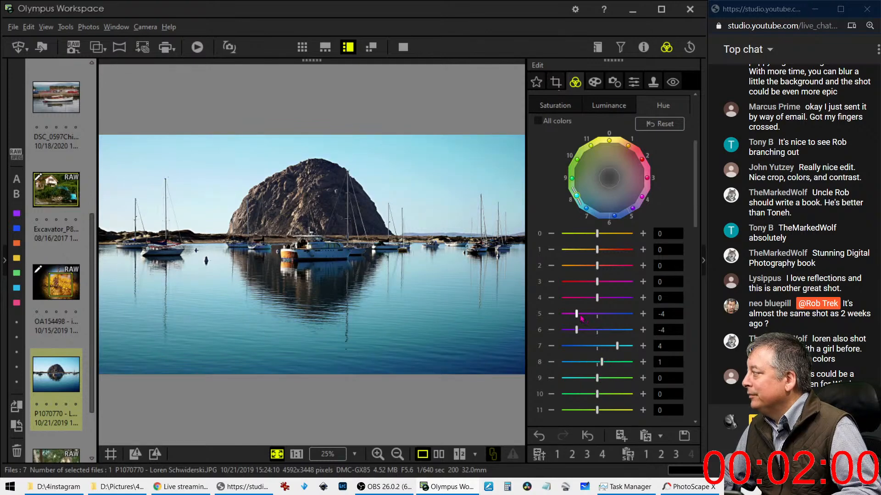
pyautogui.moveTo(600, 300); pyautogui.dragTo(581, 303)
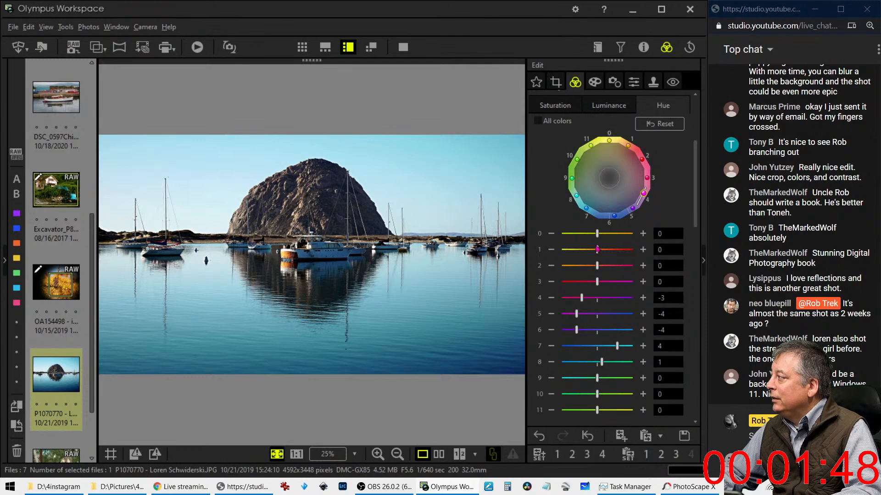
pyautogui.moveTo(604, 250)
pyautogui.mouseDown()
pyautogui.moveTo(618, 250)
pyautogui.moveTo(617, 235)
pyautogui.mouseUp()
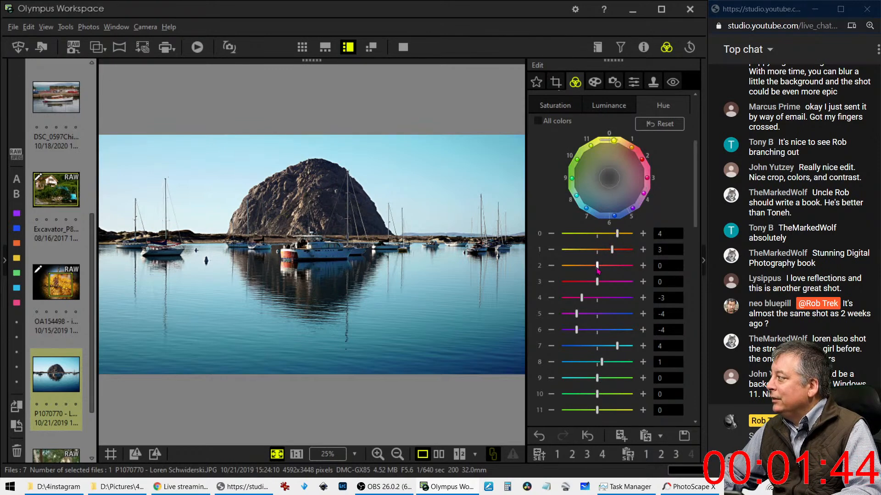
pyautogui.moveTo(596, 267)
pyautogui.mouseDown()
pyautogui.moveTo(589, 269)
pyautogui.moveTo(604, 270)
pyautogui.moveTo(607, 252)
pyautogui.moveTo(598, 236)
pyautogui.mouseUp()
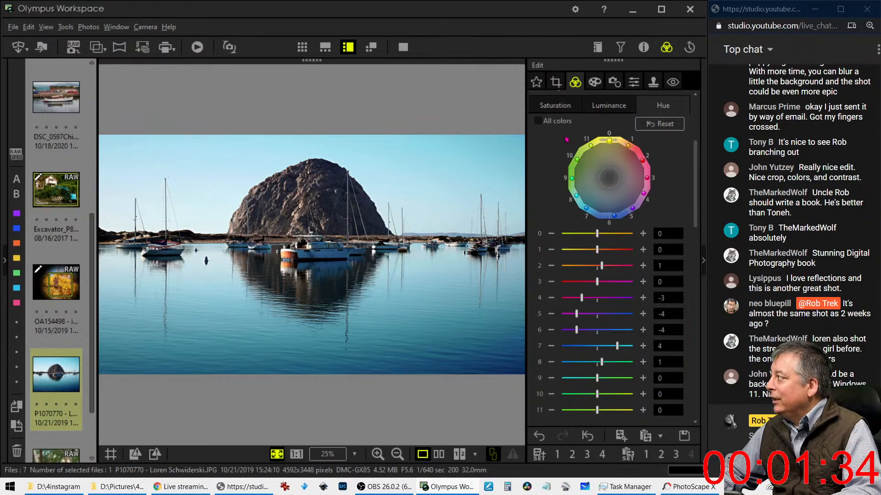
# Step: Raise the harbor photo's saturation to 4 for color 0, 3 for colors 1, 2 and 9, 1 for color 8 and 2 for color 10
pyautogui.click(547, 102)
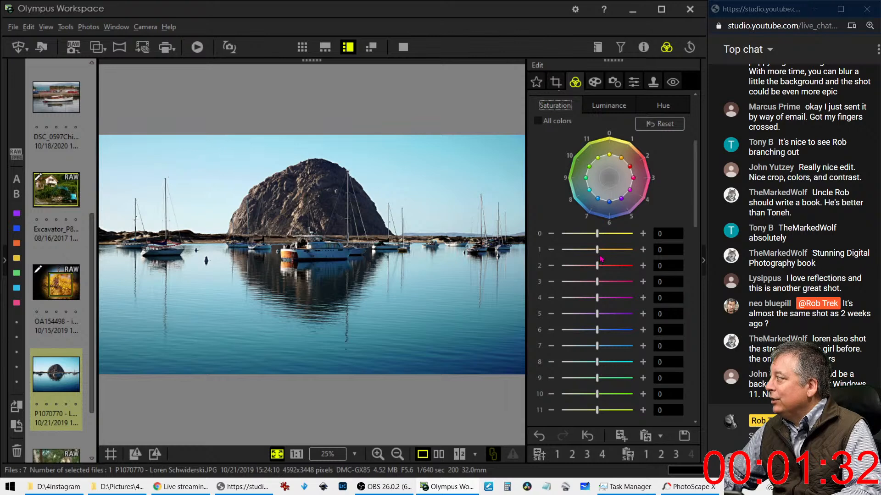
pyautogui.moveTo(597, 250); pyautogui.dragTo(617, 234)
pyautogui.moveTo(597, 265); pyautogui.dragTo(612, 266)
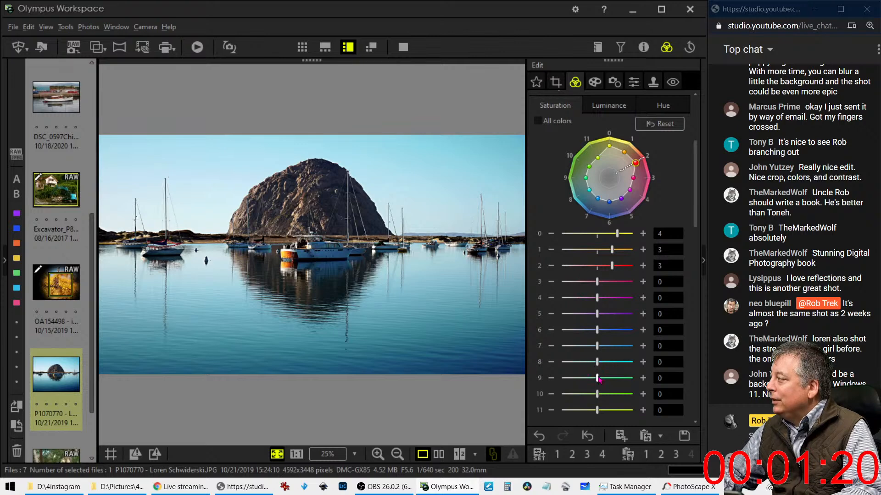
pyautogui.moveTo(598, 378); pyautogui.dragTo(614, 381)
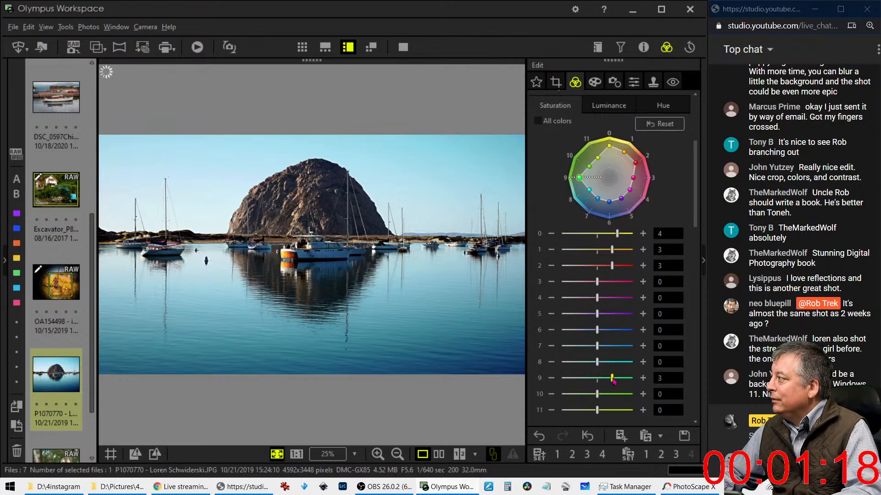
pyautogui.click(611, 362)
pyautogui.moveTo(597, 394); pyautogui.dragTo(607, 395)
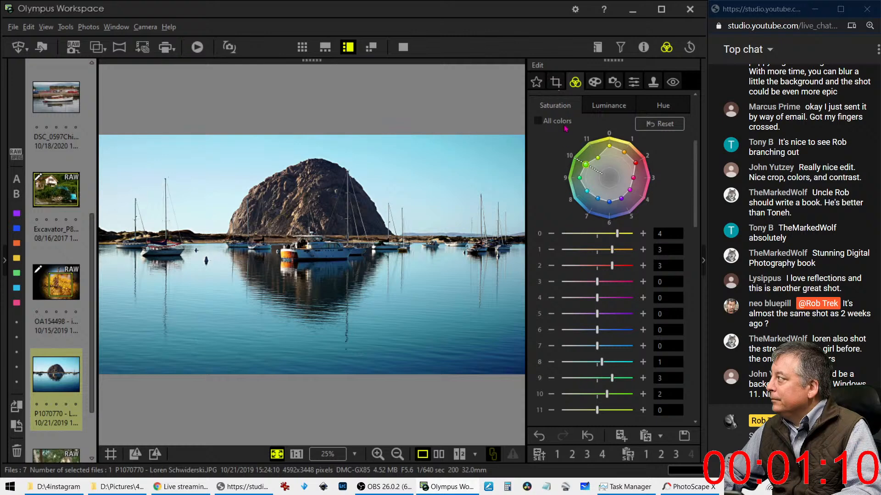
# Step: Adjust the harbor photo's RGB tone curve with a point in the deep shadows and a point pulling the brighter tones down
pyautogui.click(556, 82)
pyautogui.click(575, 82)
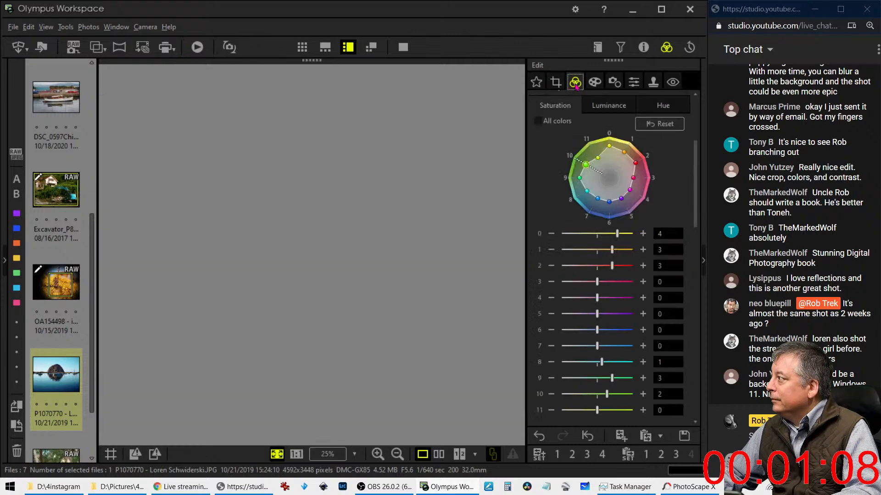
pyautogui.scroll(-5, 593, 285)
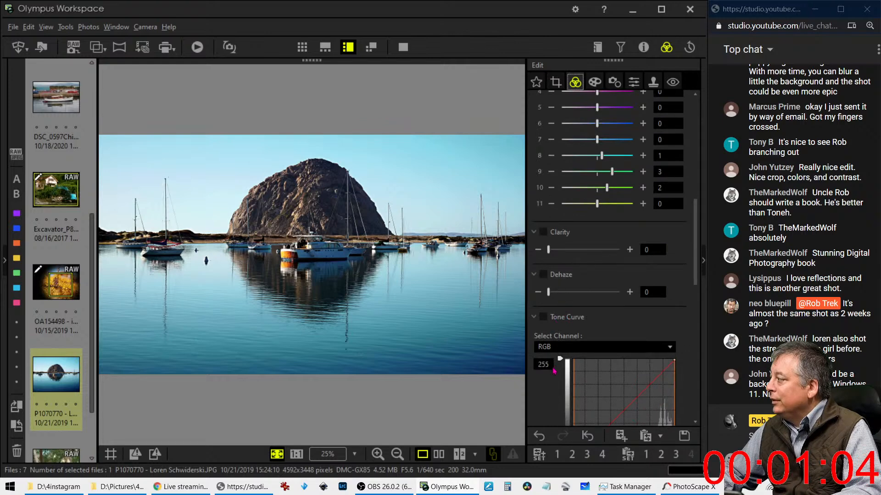
pyautogui.scroll(-5, 556, 318)
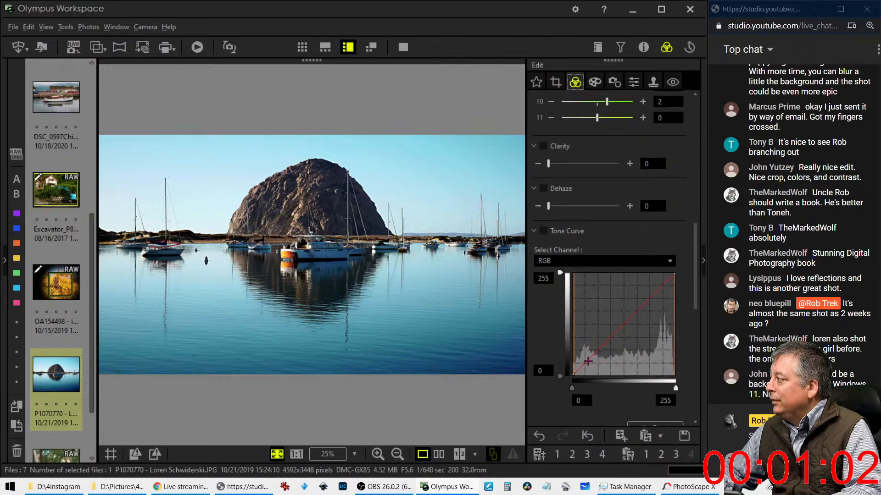
pyautogui.moveTo(583, 365); pyautogui.dragTo(581, 365)
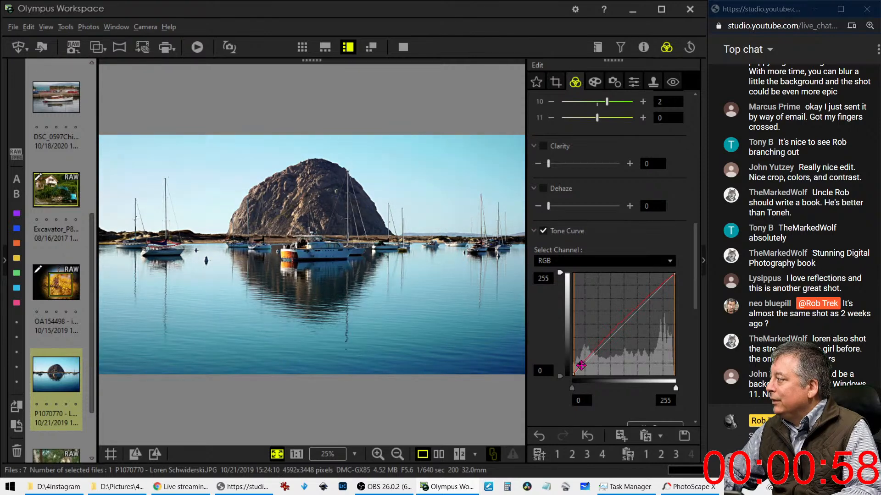
pyautogui.moveTo(616, 331); pyautogui.dragTo(620, 327)
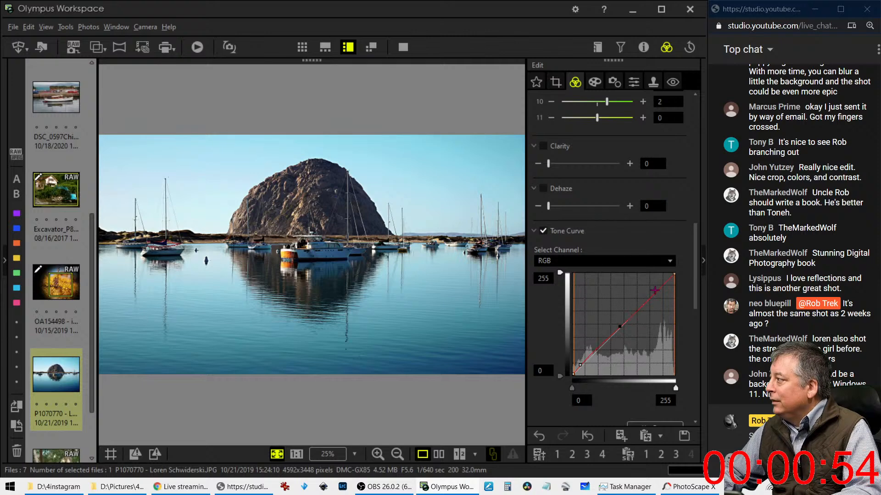
pyautogui.moveTo(619, 327); pyautogui.dragTo(640, 313)
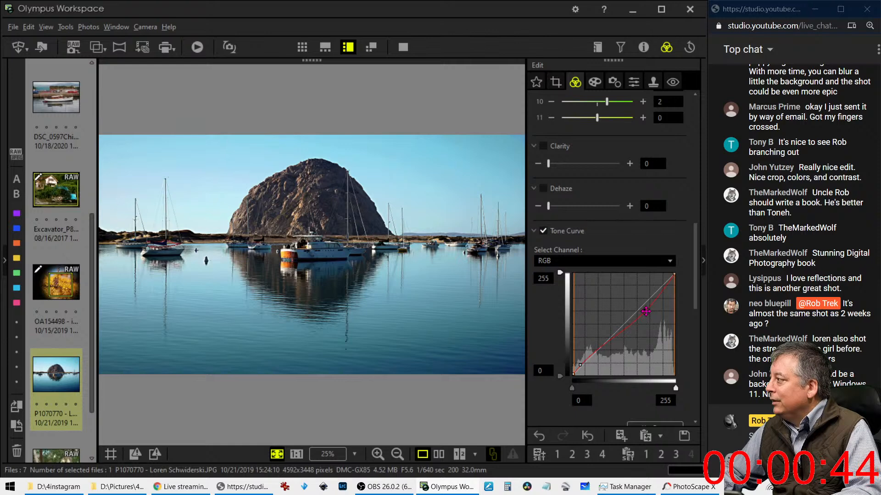
# Step: Reduce the harbor photo's Sharpness to 4
pyautogui.click(633, 84)
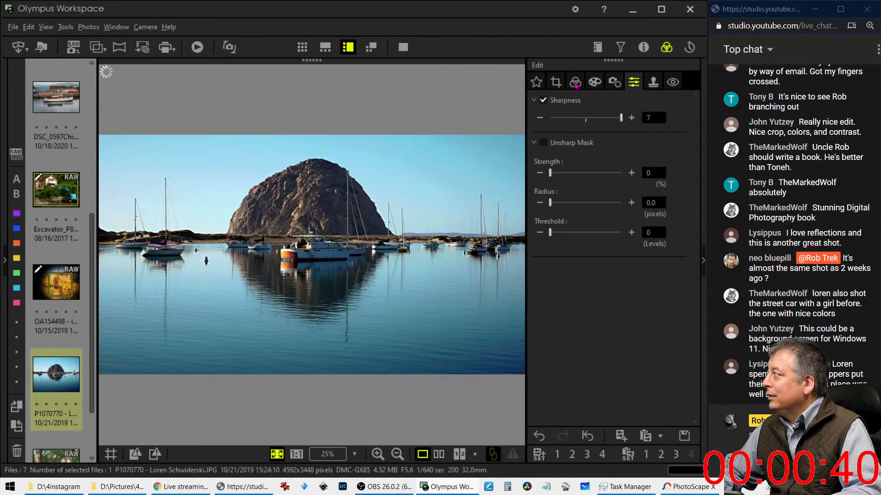
pyautogui.moveTo(621, 118); pyautogui.dragTo(605, 120)
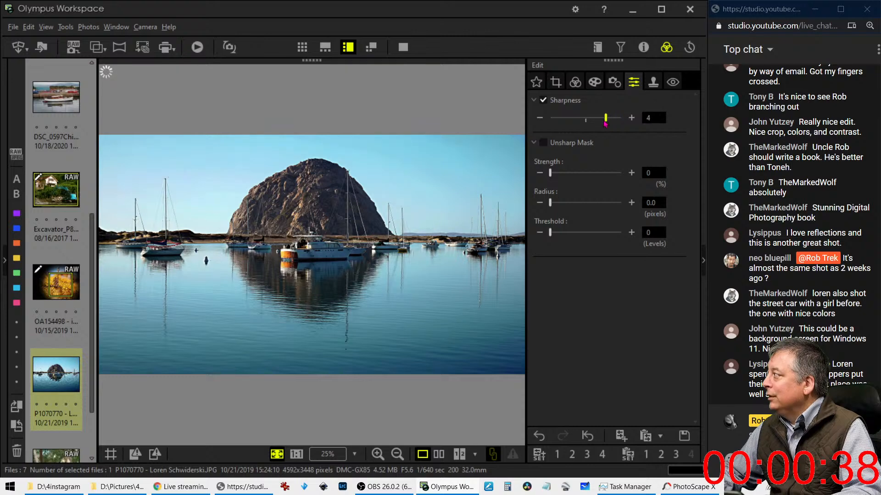
pyautogui.click(594, 83)
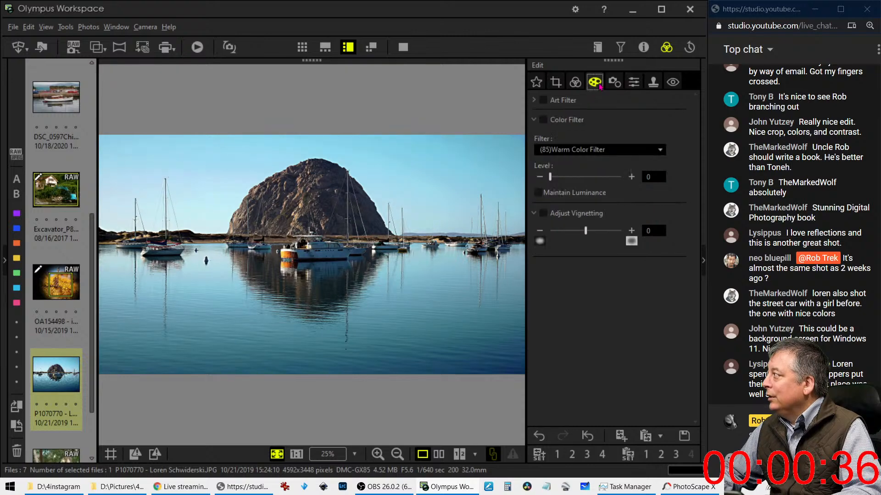
# Step: Return to the Adjust Color hue settings and try a hue of 2 for color 8
pyautogui.click(575, 81)
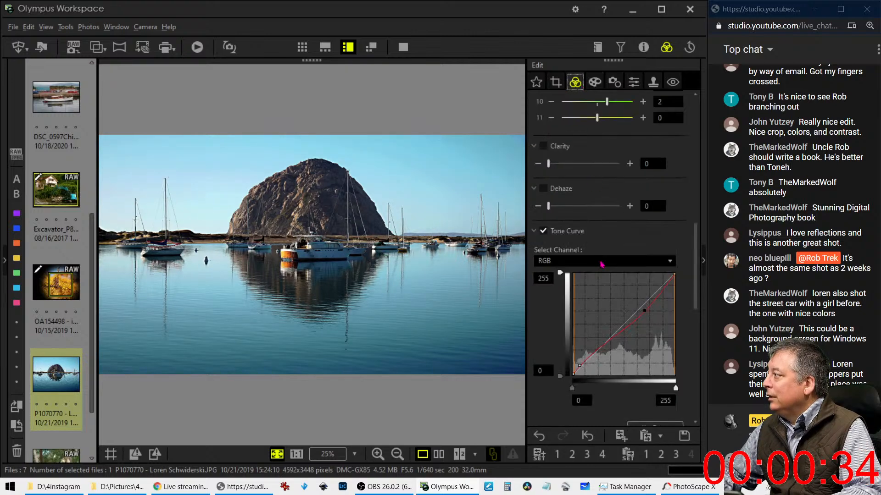
pyautogui.scroll(8, 596, 244)
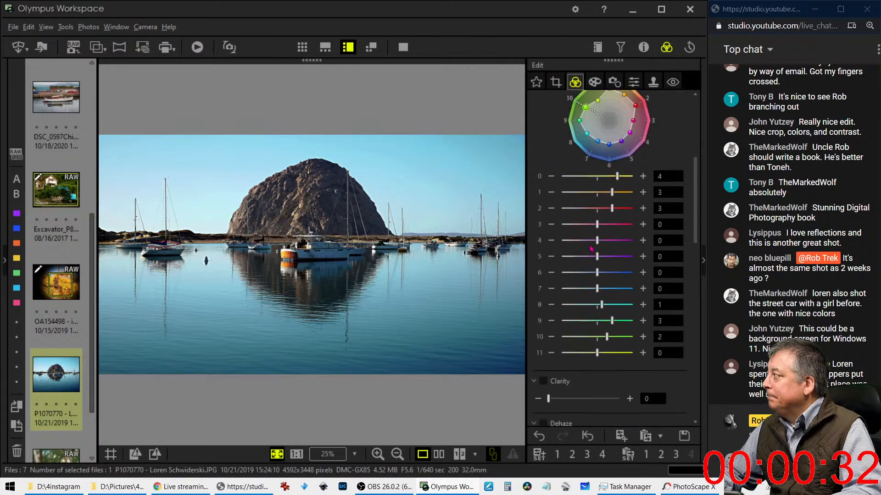
pyautogui.click(663, 174)
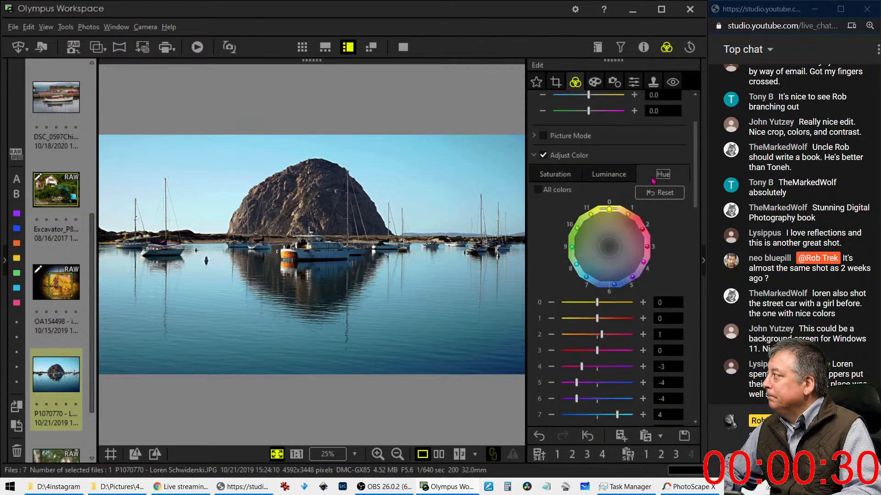
pyautogui.scroll(-1, 645, 307)
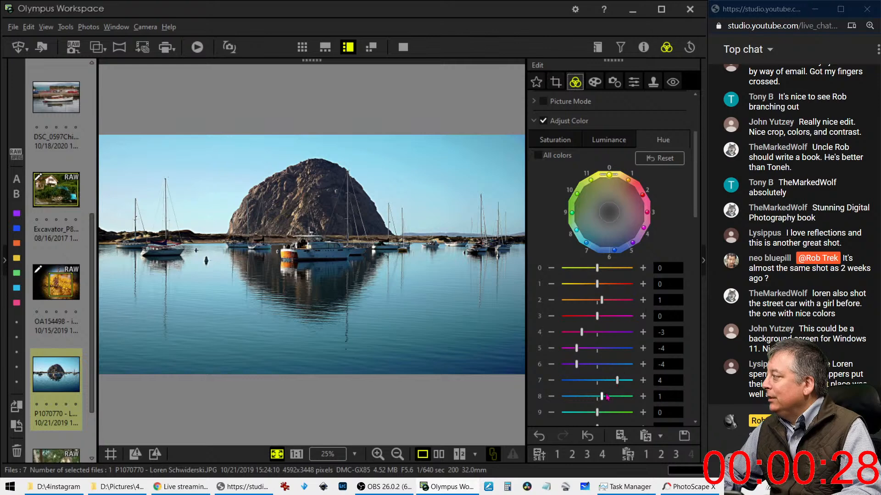
pyautogui.moveTo(602, 397); pyautogui.dragTo(606, 398)
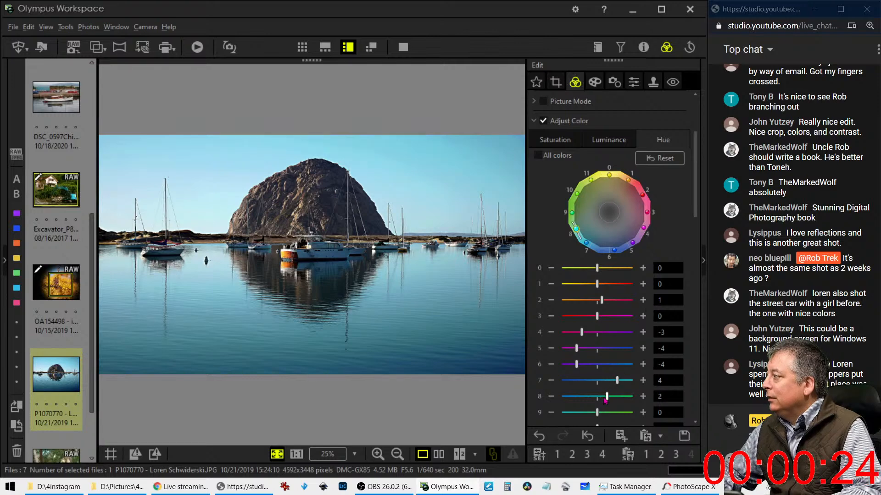
# Step: Inspect the central boat at 1:1 and compare the edited harbor photo side by side with the original
pyautogui.click(308, 251)
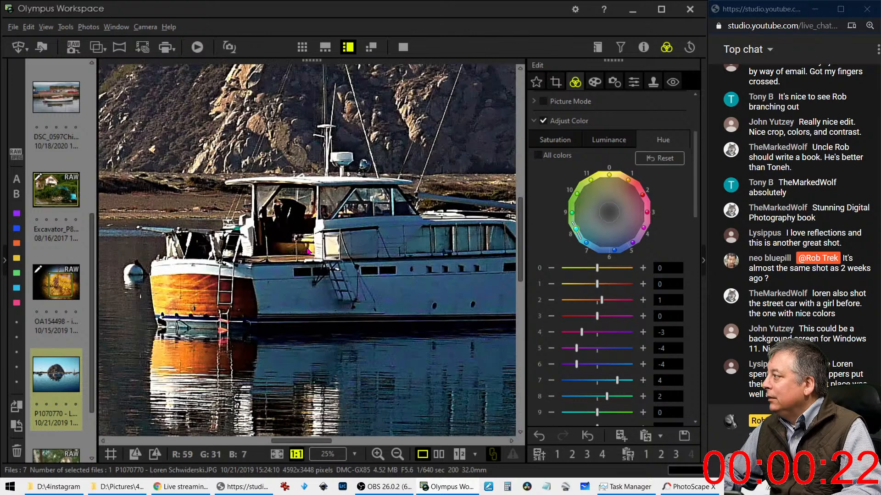
pyautogui.click(328, 228)
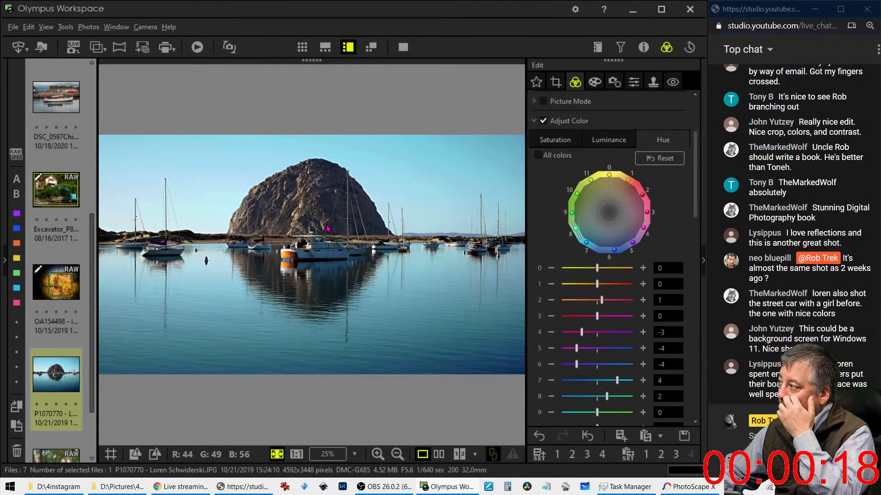
pyautogui.click(440, 455)
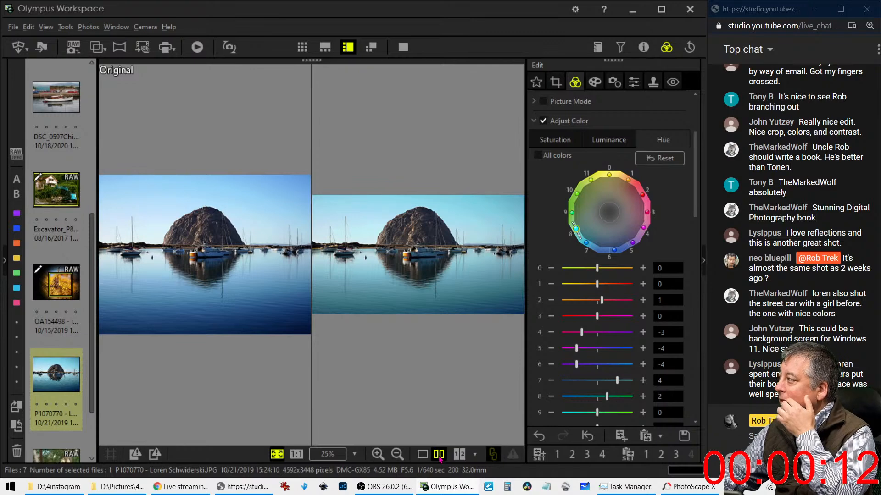
pyautogui.click(421, 455)
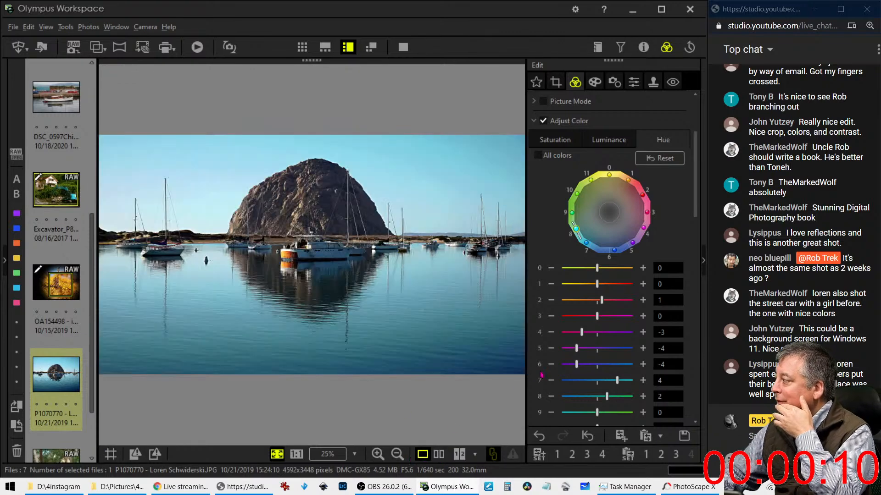
# Step: Set the hue of color 8 to 1 and color 7 to 3, and compare the result with the original in full screen
pyautogui.click(615, 382)
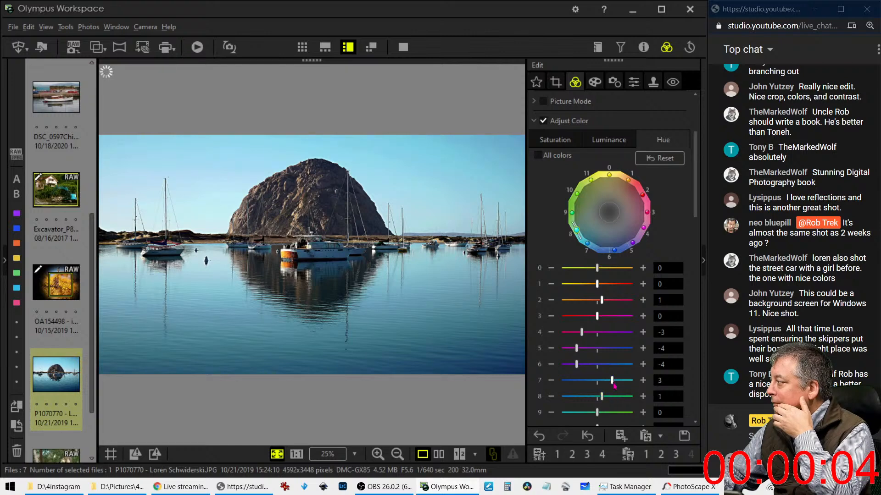
pyautogui.moveTo(614, 382); pyautogui.dragTo(610, 382)
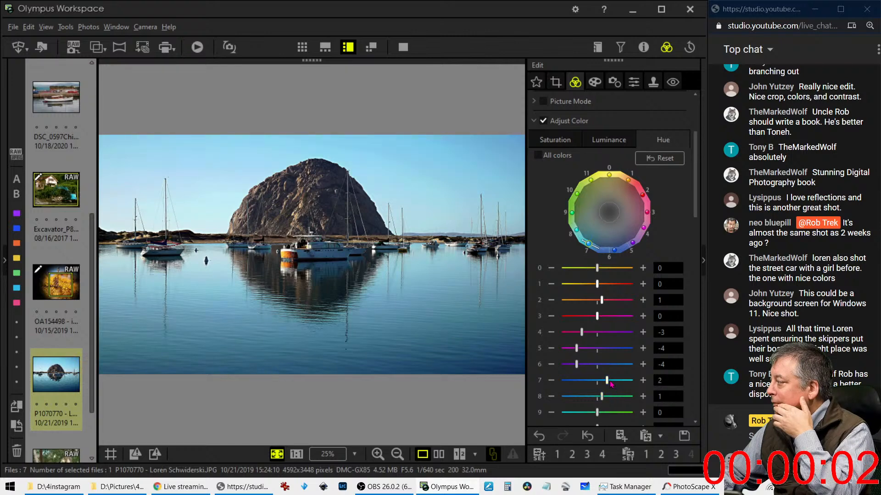
pyautogui.click(439, 455)
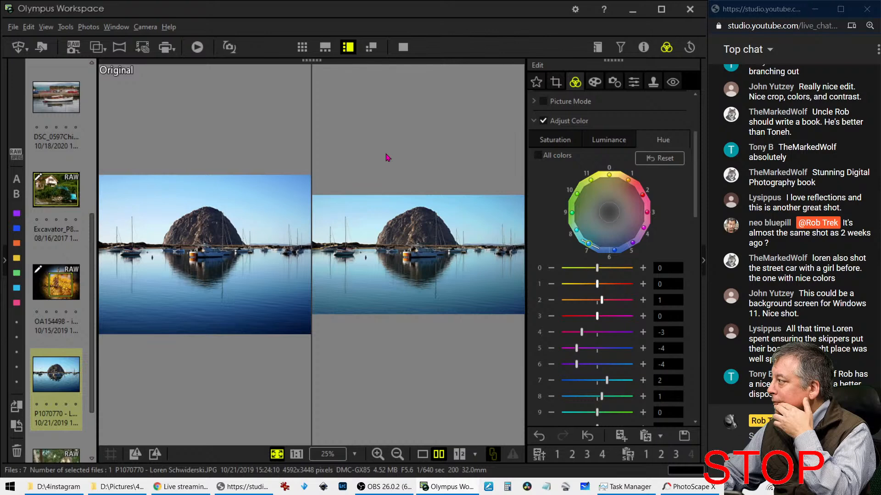
pyautogui.click(610, 380)
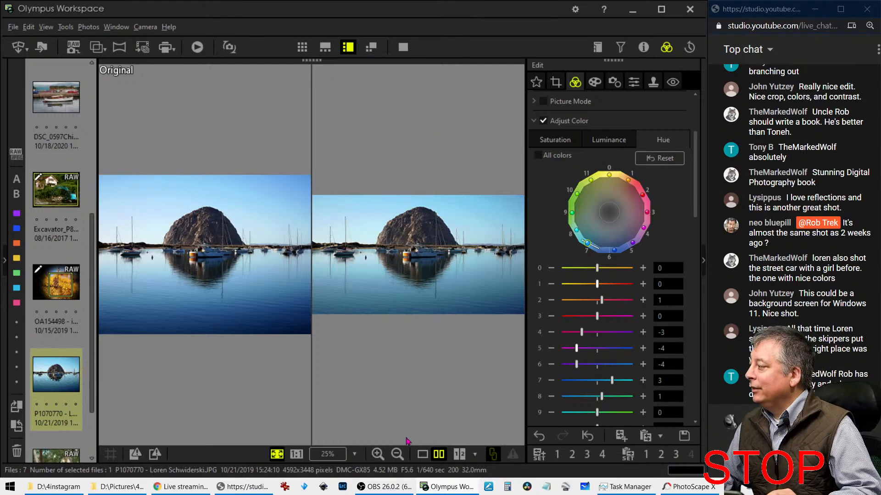
pyautogui.click(403, 47)
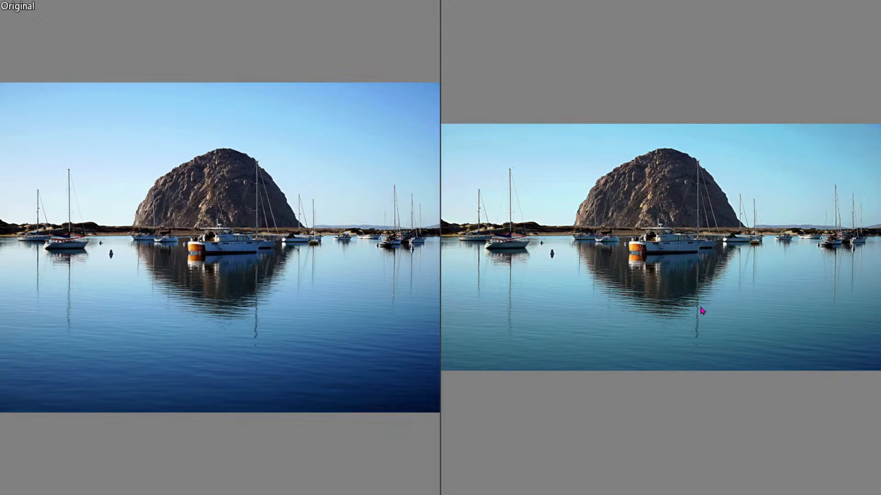
# Step: Leave the full-screen comparison and set the harbor photo's Dehaze to 24
pyautogui.press('Escape')
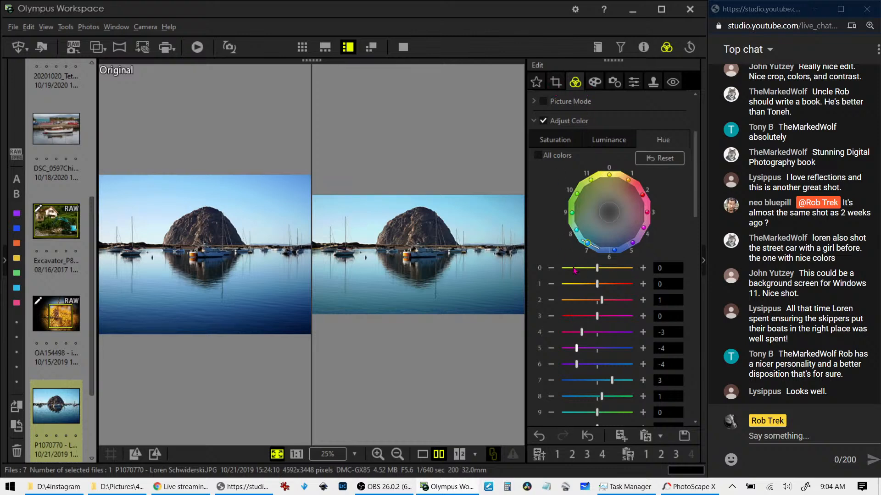
pyautogui.scroll(-6, 574, 270)
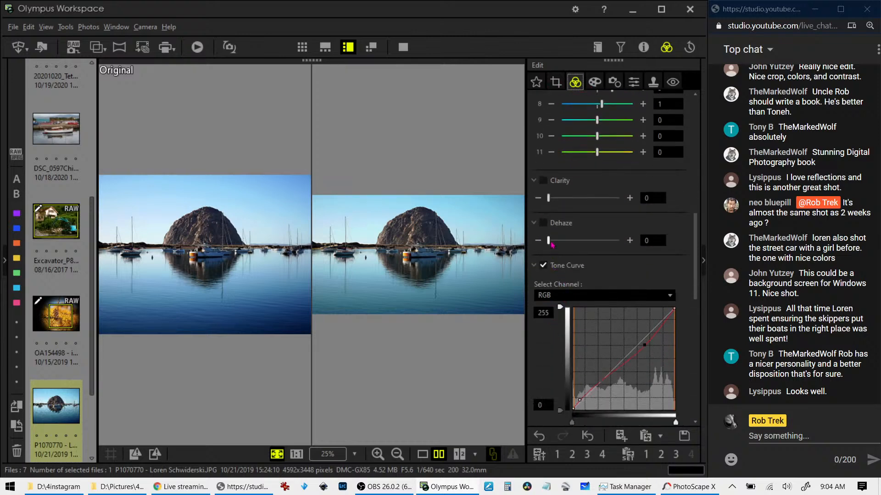
pyautogui.moveTo(550, 243); pyautogui.dragTo(563, 243)
pyautogui.moveTo(564, 243); pyautogui.dragTo(568, 242)
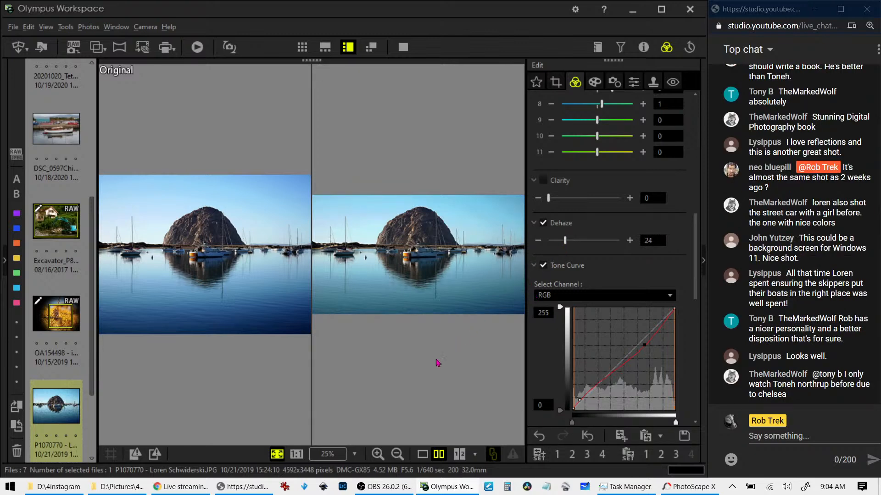
# Step: View the edited harbor photo alone in full screen, and compare it side by side with the original
pyautogui.click(423, 454)
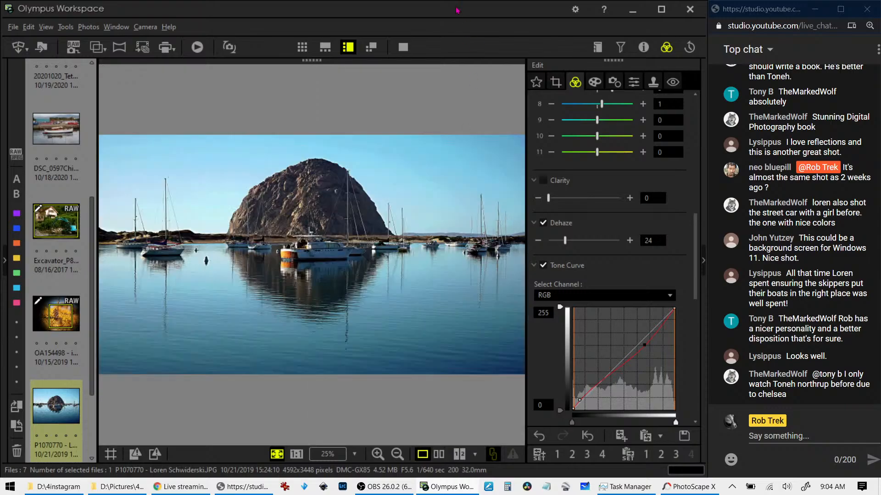
pyautogui.click(403, 47)
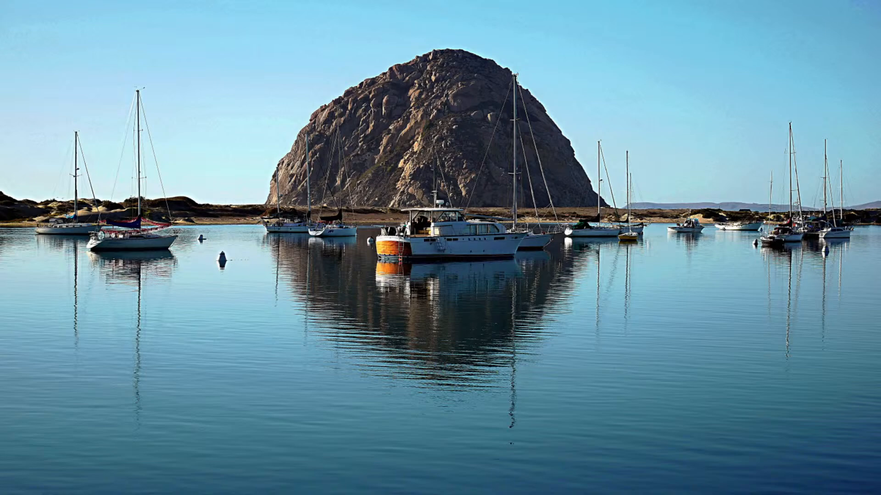
pyautogui.press('Escape')
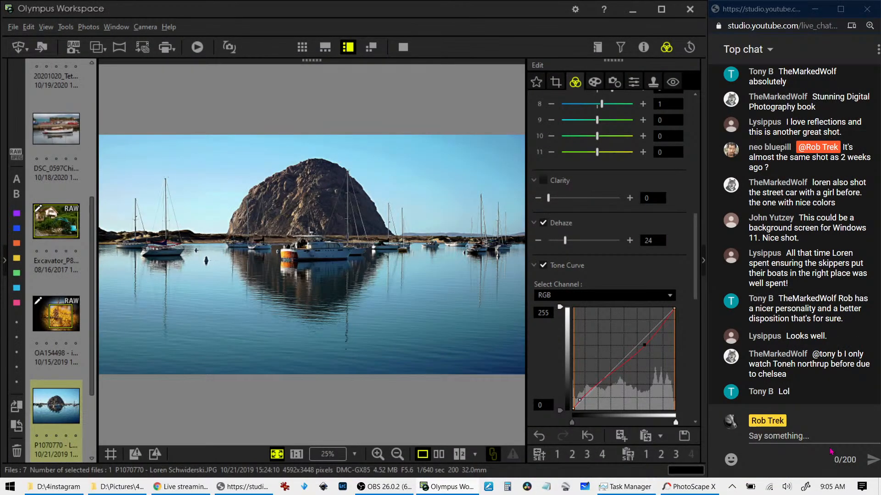
pyautogui.click(437, 456)
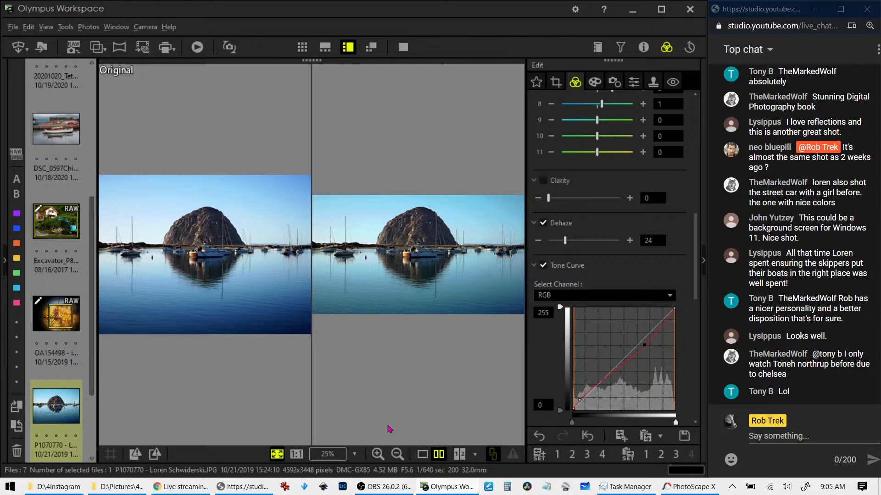
# Step: Open the PA180005c RAW photo of the three birds on a branch and show it in single view
pyautogui.scroll(-2, 65, 410)
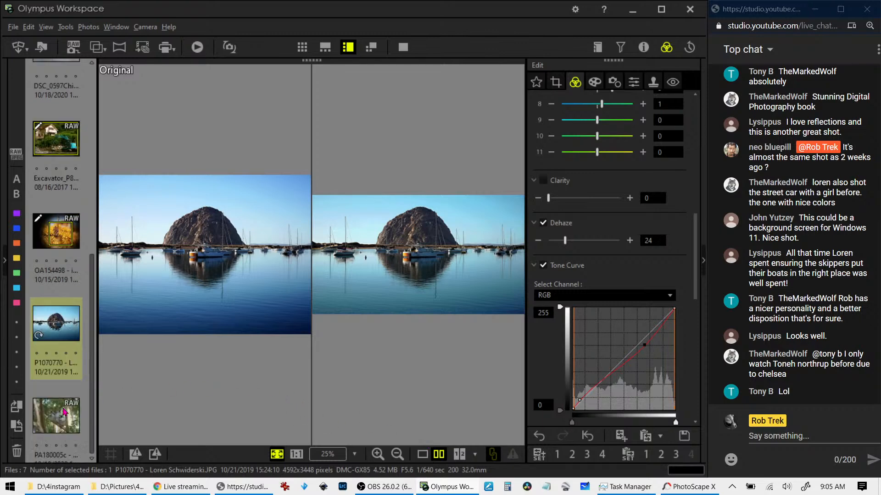
pyautogui.click(68, 399)
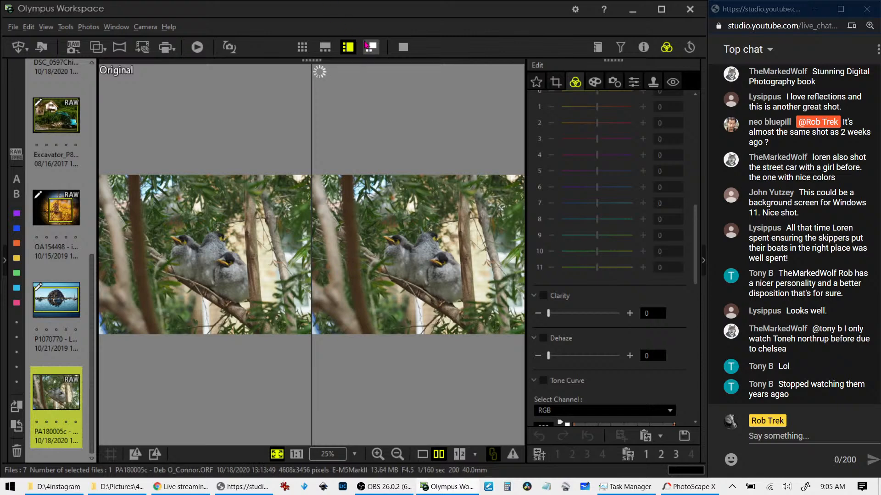
pyautogui.click(423, 454)
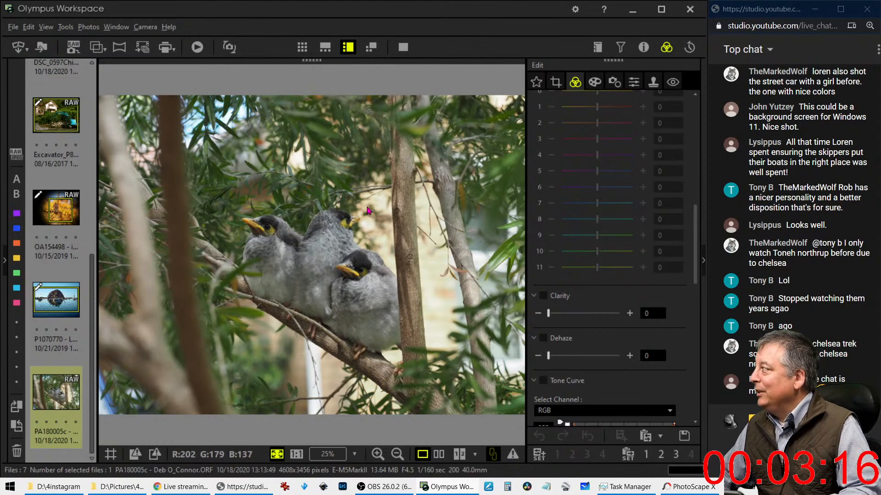
# Step: Apply the Pop Art art filter to the bird photo
pyautogui.click(592, 88)
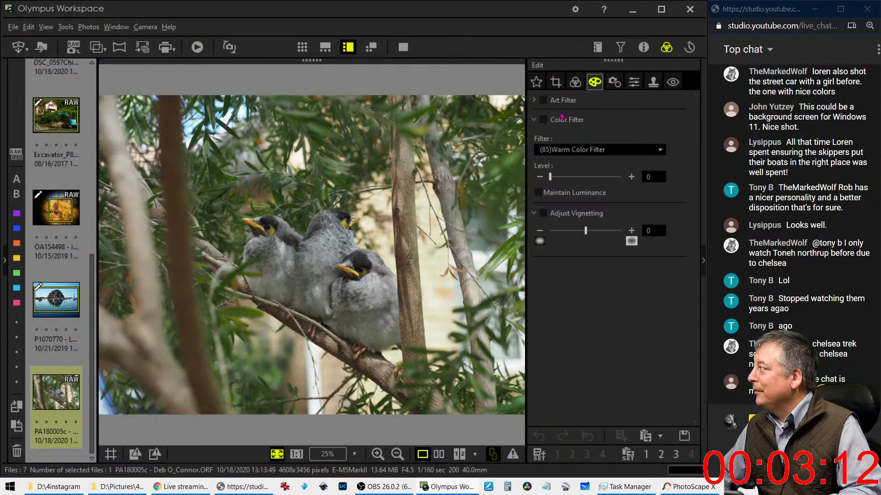
pyautogui.click(541, 101)
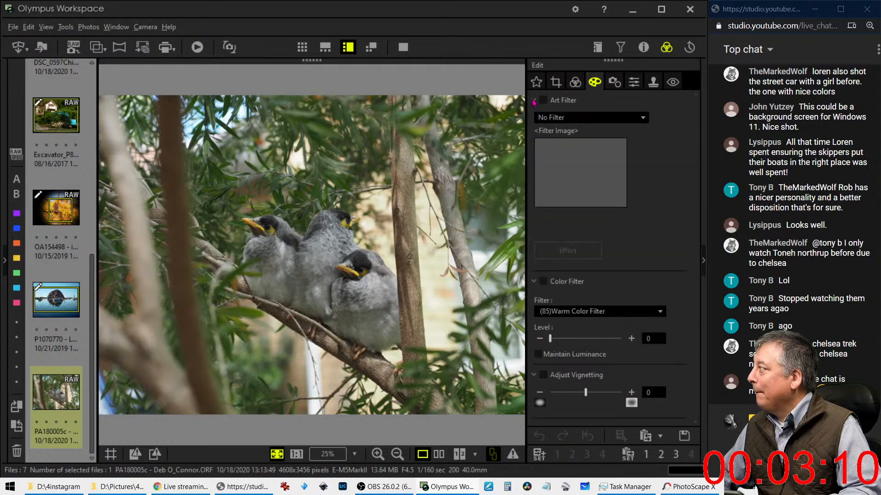
pyautogui.click(551, 118)
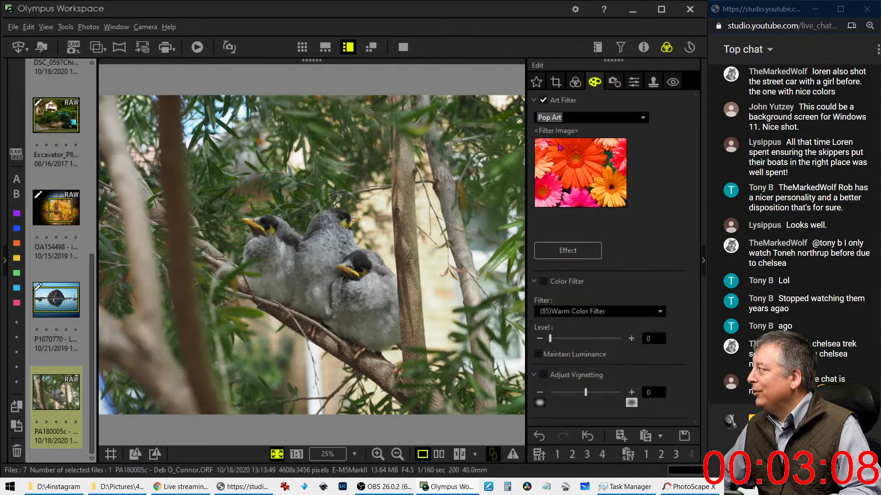
pyautogui.click(551, 142)
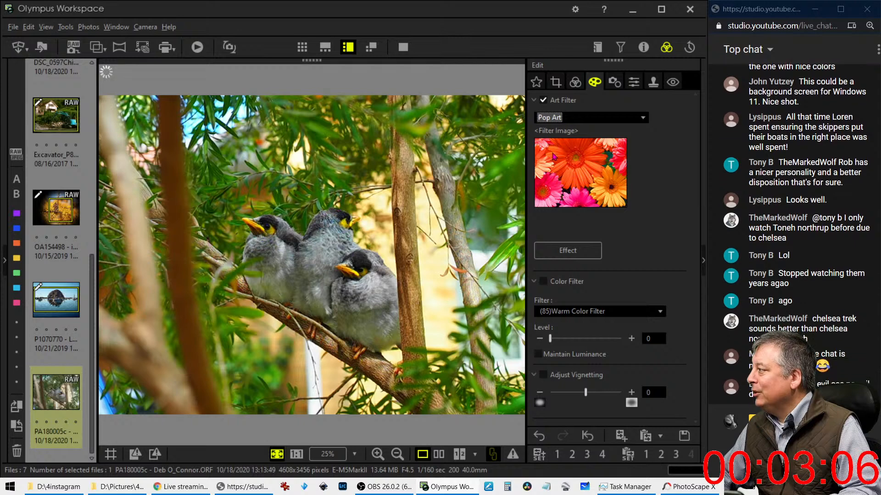
# Step: Set the bird photo's Sharpness to 2.0 and check its camera and exposure details
pyautogui.click(580, 88)
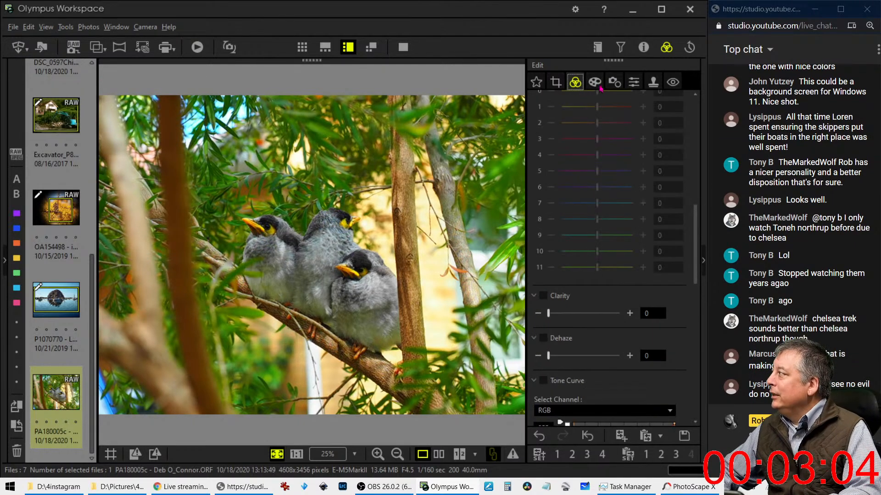
pyautogui.scroll(-10, 587, 124)
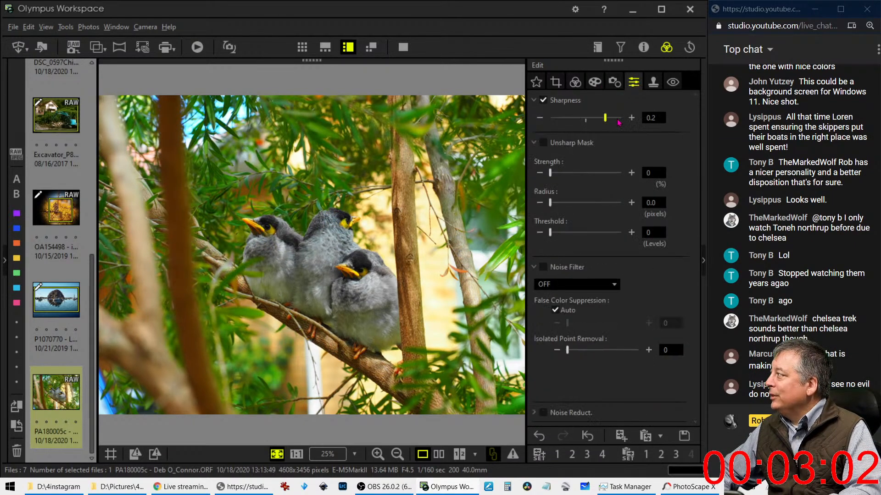
pyautogui.moveTo(586, 118); pyautogui.dragTo(621, 118)
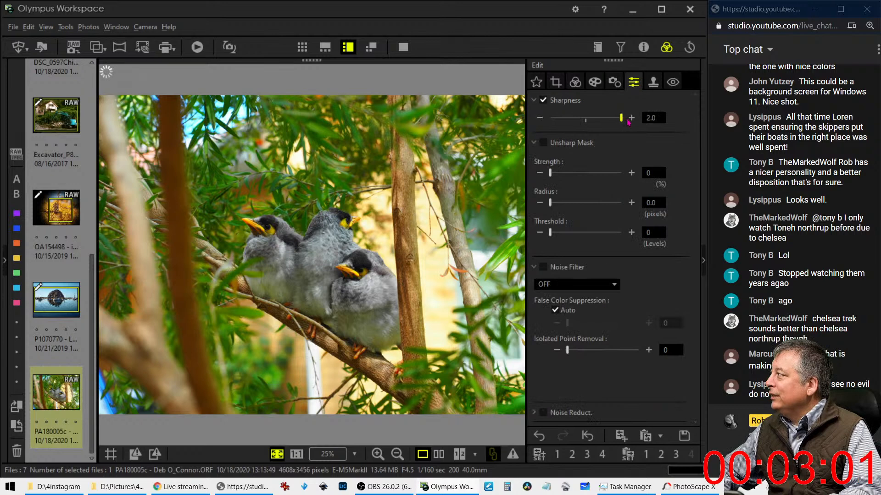
pyautogui.click(643, 47)
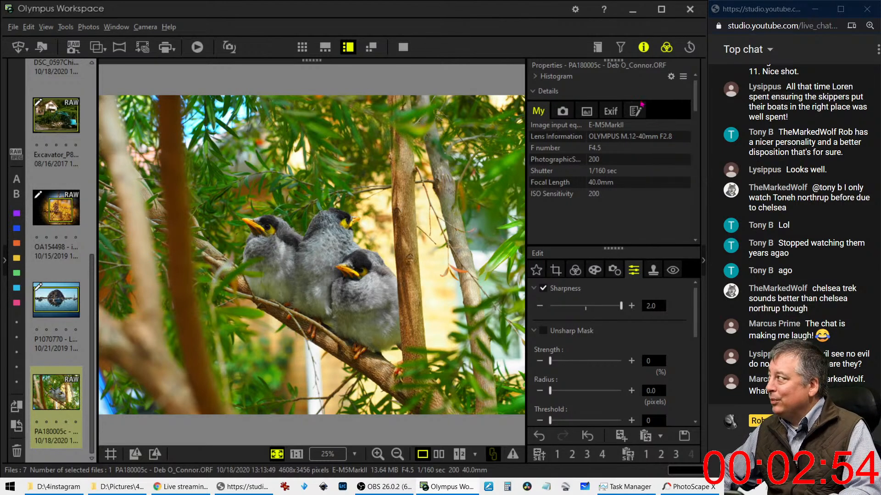
pyautogui.click(643, 50)
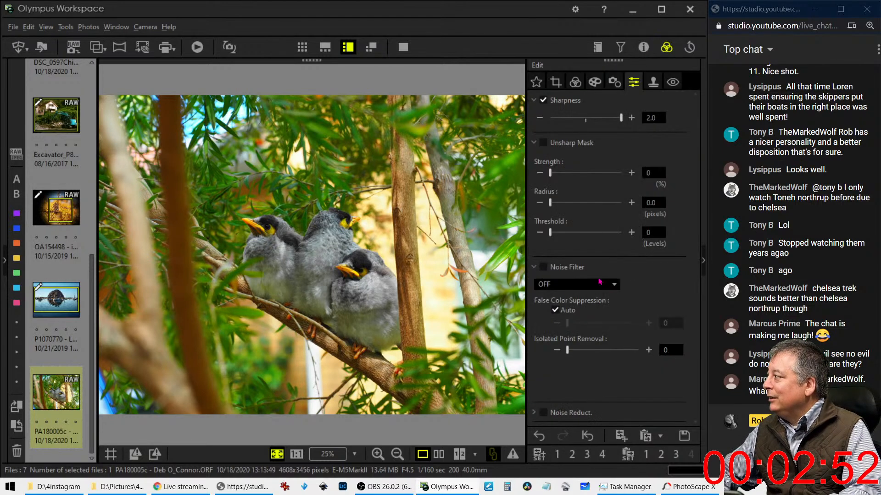
# Step: Darken the bird photo's edges with a vignetting adjustment of -10
pyautogui.click(595, 82)
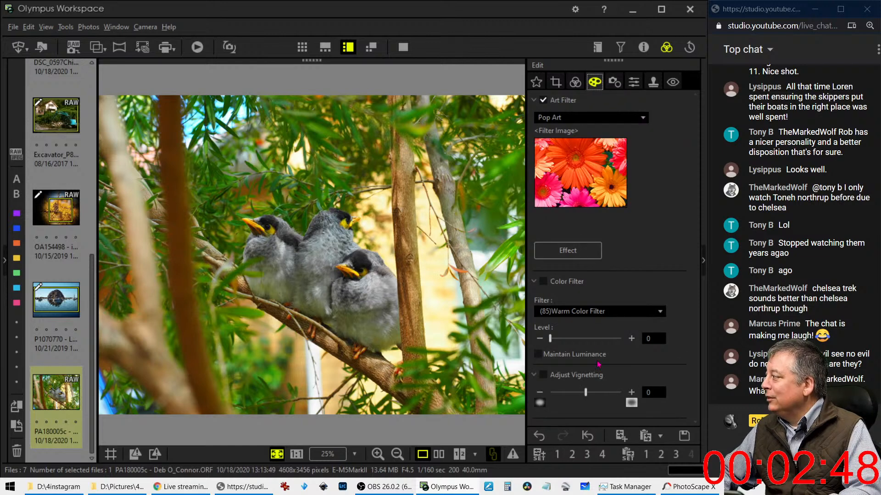
pyautogui.click(581, 100)
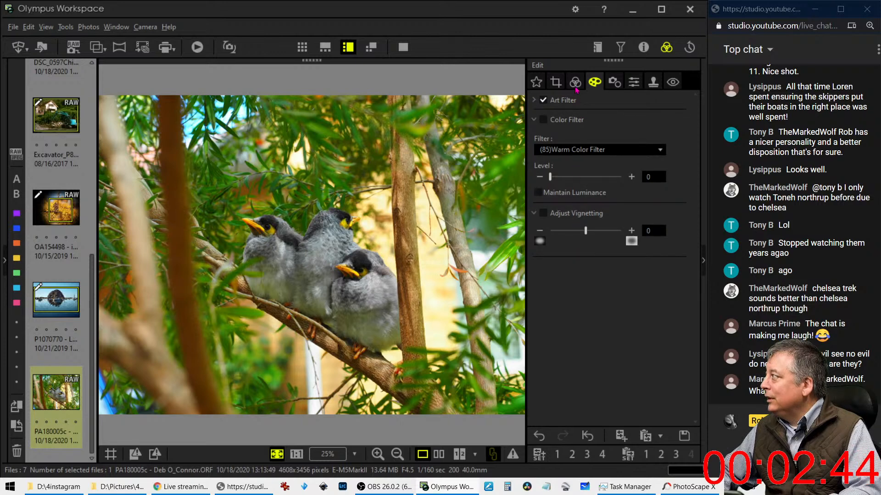
pyautogui.moveTo(586, 230); pyautogui.dragTo(573, 231)
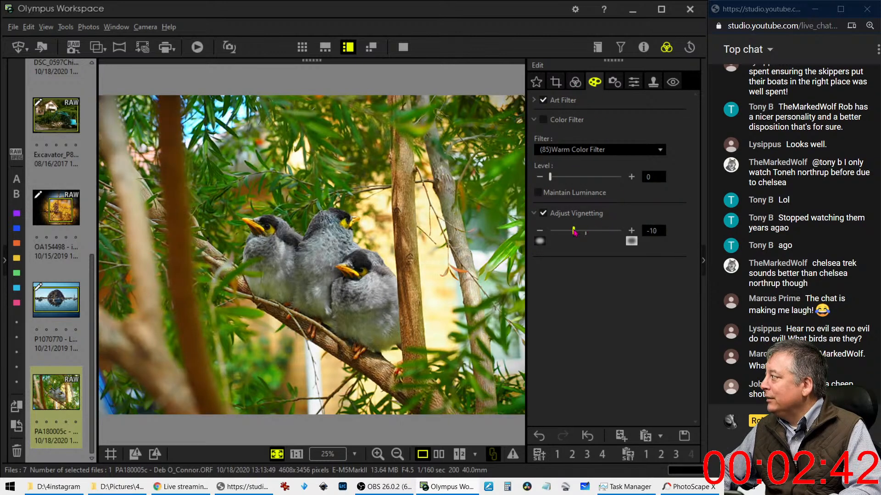
# Step: Reduce the bird photo's Saturation to -1.0
pyautogui.click(575, 89)
pyautogui.scroll(-10, 598, 351)
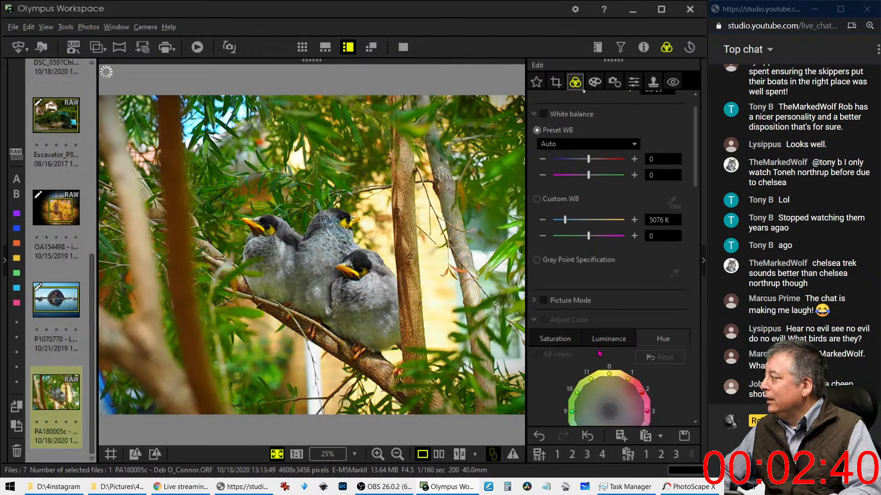
pyautogui.scroll(-10, 598, 351)
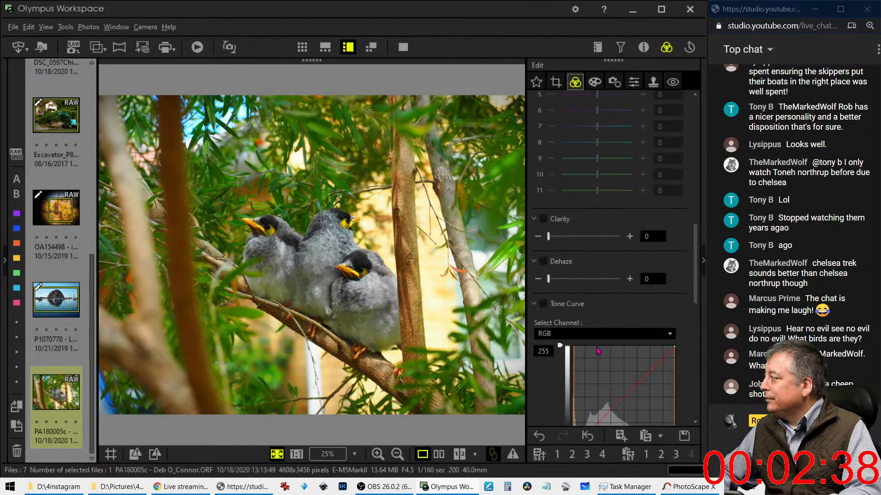
pyautogui.scroll(-5, 598, 351)
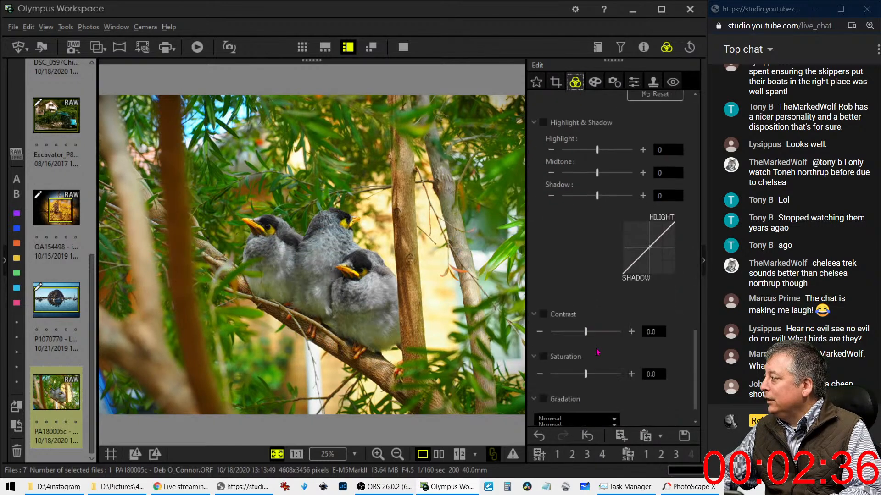
pyautogui.moveTo(587, 353); pyautogui.dragTo(570, 353)
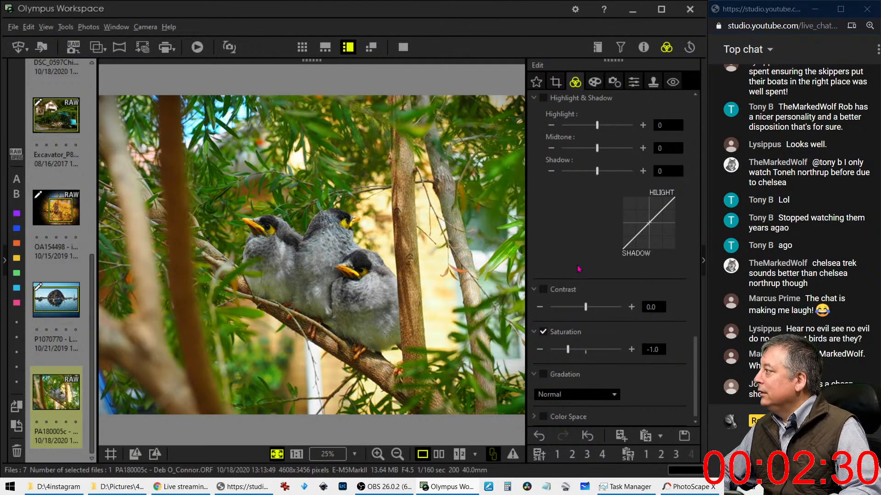
# Step: Shape the RGB tone curve with a slightly lowered shadow point, a highlight point and a slightly raised midtone point
pyautogui.scroll(5, 596, 248)
pyautogui.scroll(2, 579, 269)
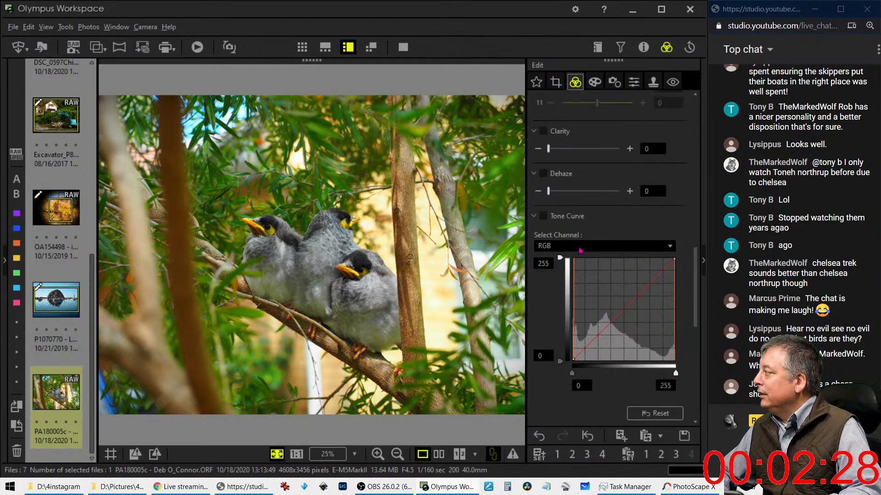
pyautogui.moveTo(584, 351); pyautogui.dragTo(581, 355)
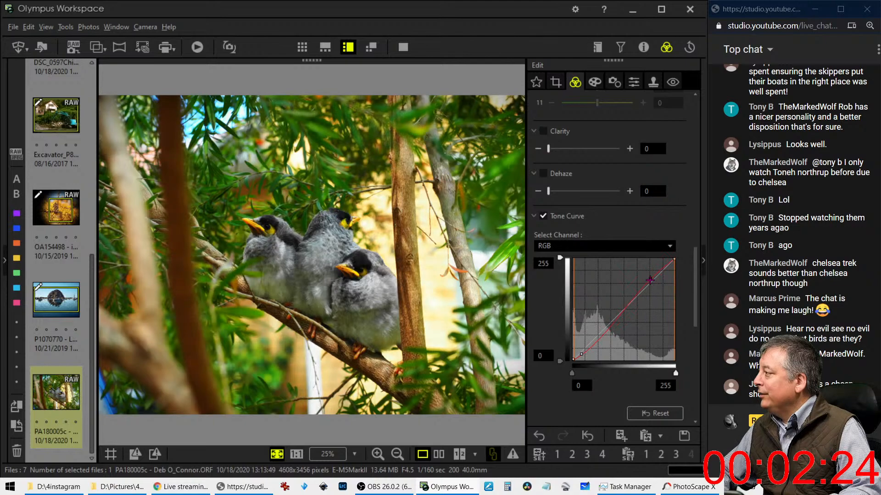
pyautogui.moveTo(609, 326); pyautogui.dragTo(613, 318)
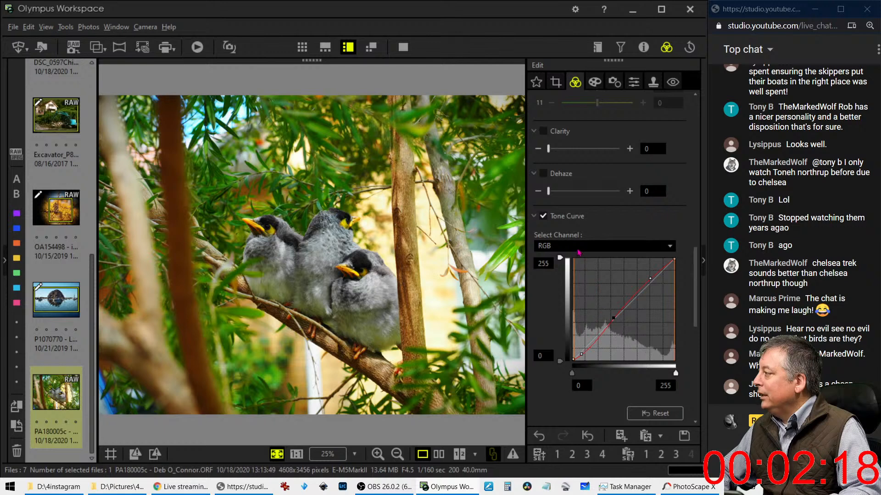
# Step: Crop the bird photo to a 1:1 (6:6) square of 3024 x 3024 pixels around the three birds, trimming the upper and left edges
pyautogui.click(556, 83)
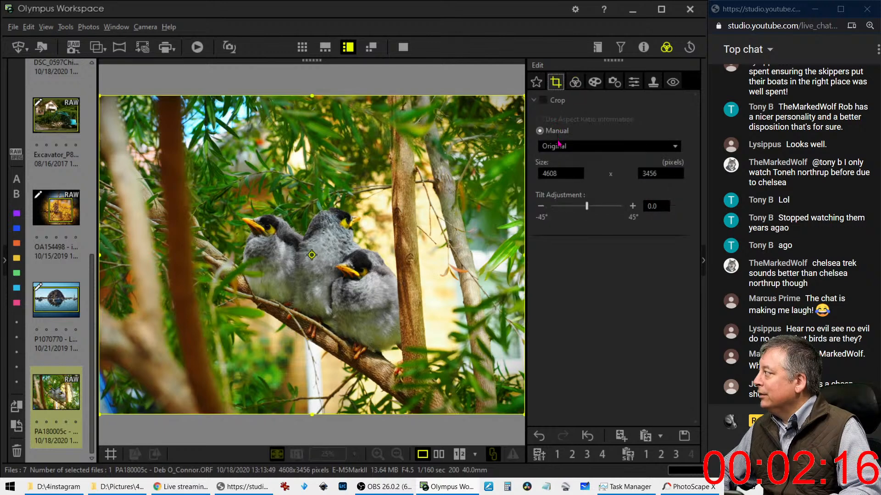
pyautogui.click(559, 144)
pyautogui.click(562, 204)
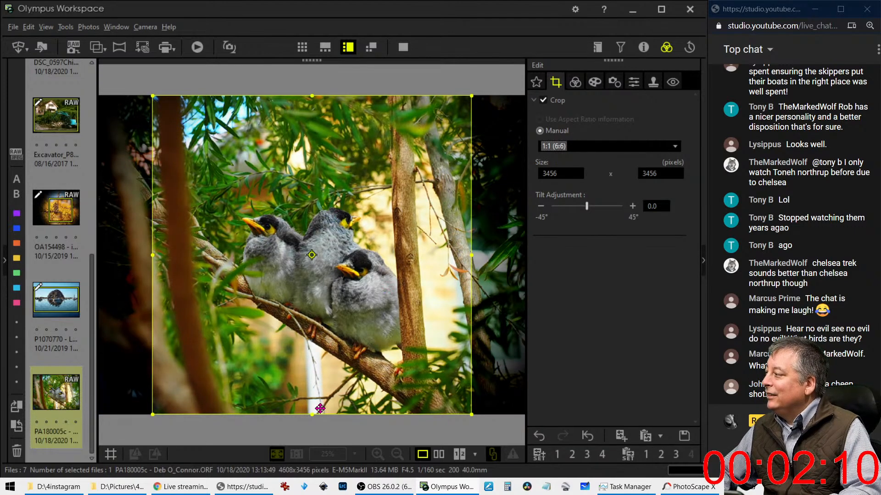
pyautogui.moveTo(320, 408); pyautogui.dragTo(322, 359)
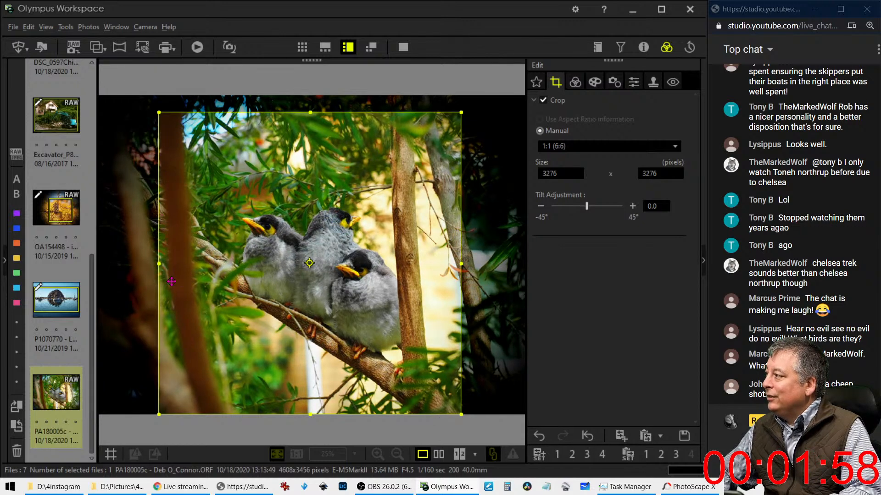
pyautogui.moveTo(159, 265); pyautogui.dragTo(172, 265)
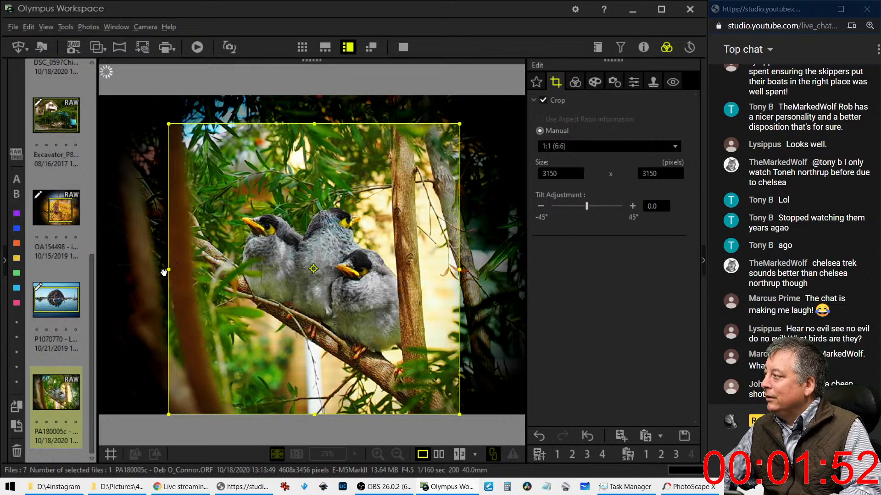
pyautogui.moveTo(164, 273); pyautogui.dragTo(180, 271)
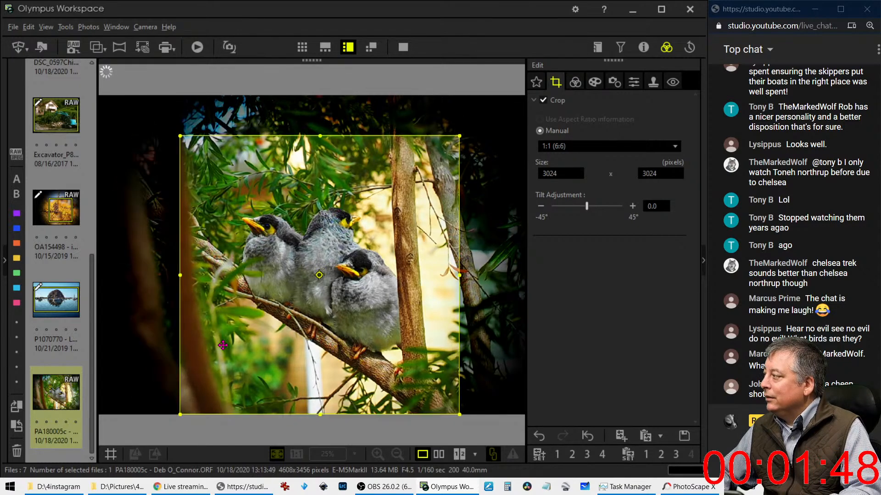
pyautogui.click(575, 82)
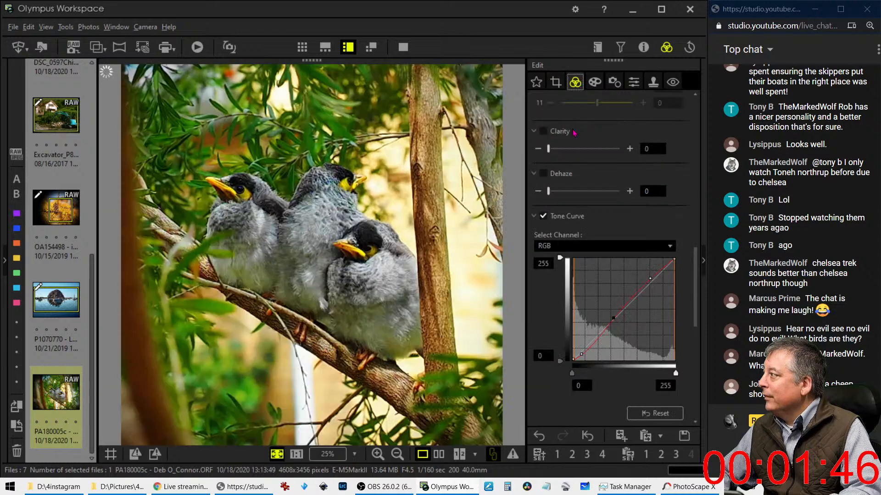
# Step: Apply an Unsharp Mask to the bird photo with a strength of 278% and a radius of 1.0 pixel
pyautogui.click(248, 193)
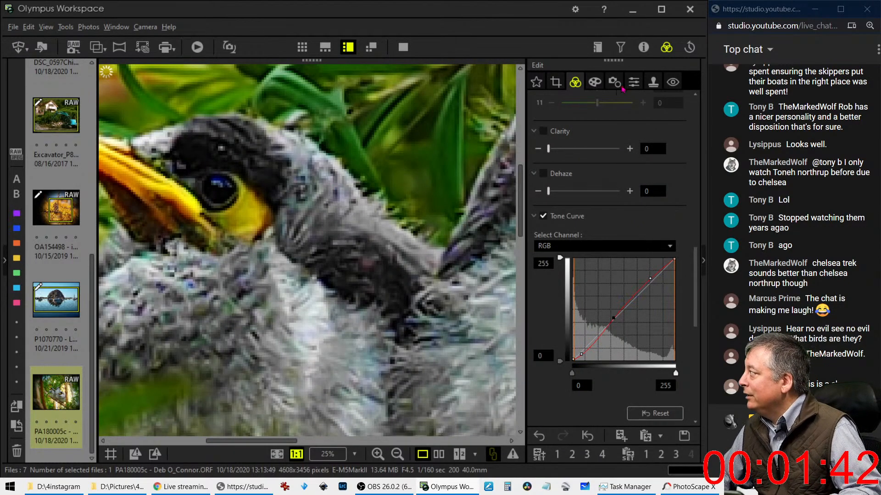
pyautogui.click(633, 83)
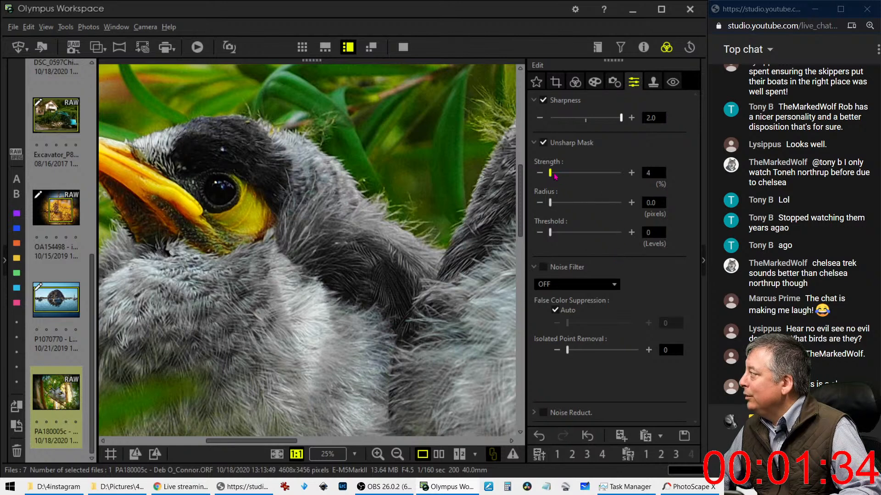
pyautogui.moveTo(557, 175); pyautogui.dragTo(590, 174)
pyautogui.click(631, 202)
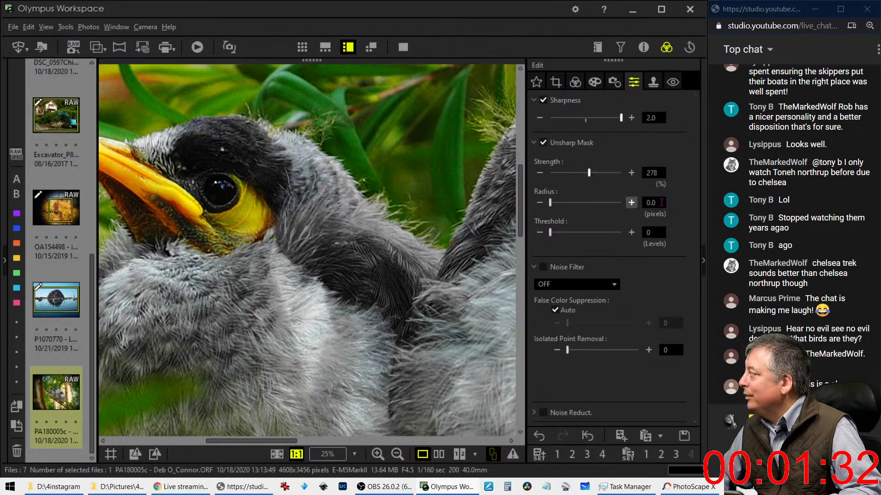
pyautogui.write('1')
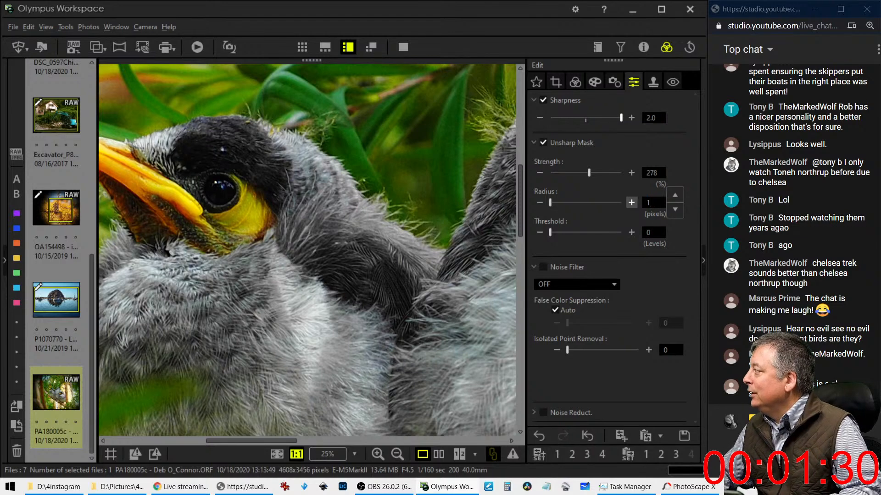
pyautogui.press('Tab')
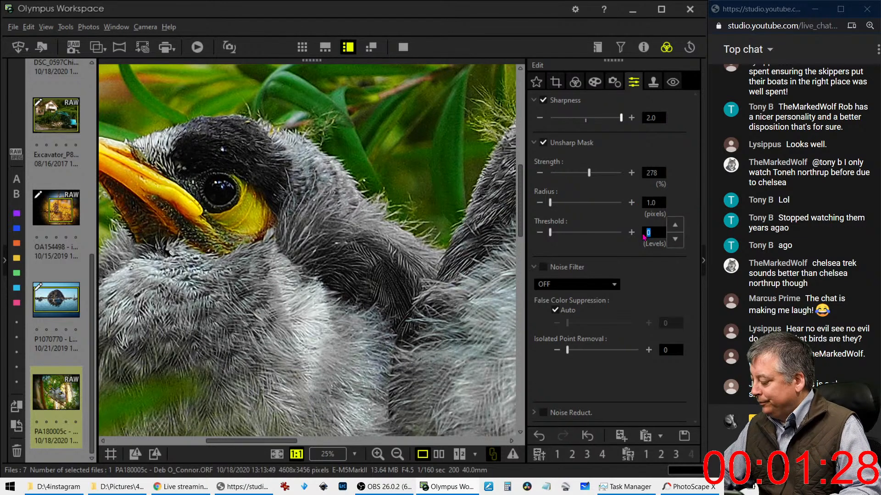
# Step: Try an Unsharp Mask threshold of 10 levels on the bird photo and lower it to 7
pyautogui.write('10')
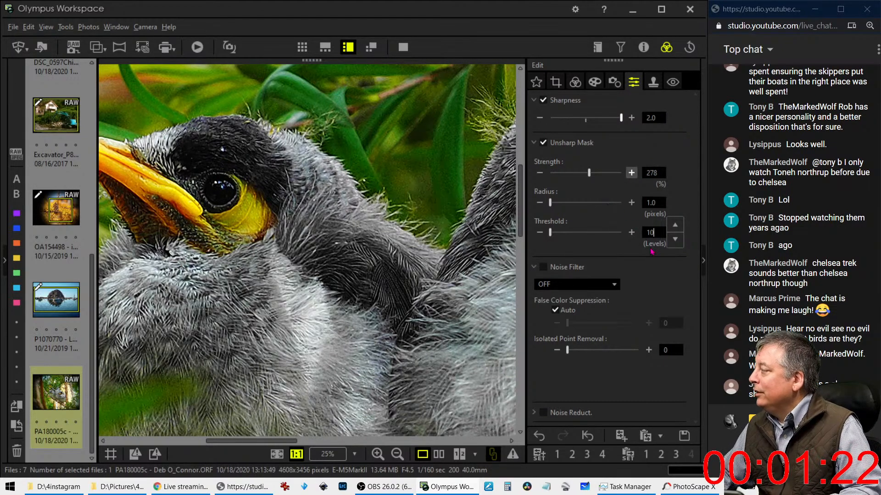
pyautogui.press('Tab')
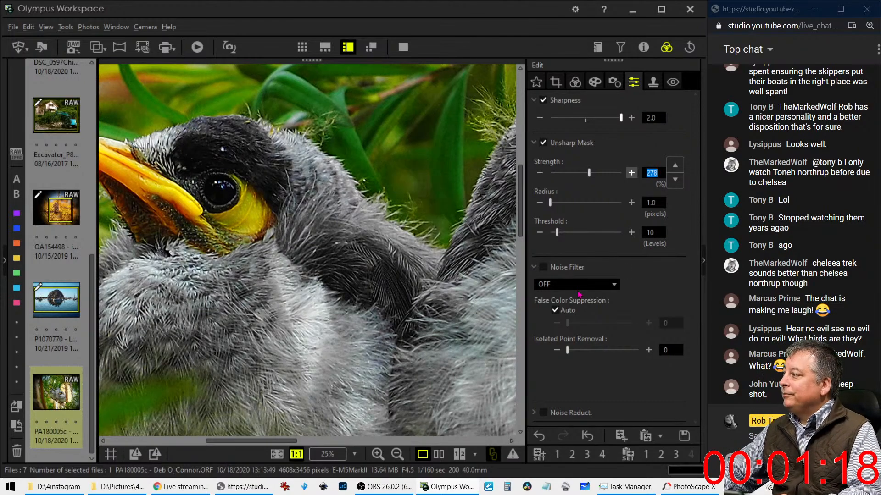
pyautogui.click(652, 235)
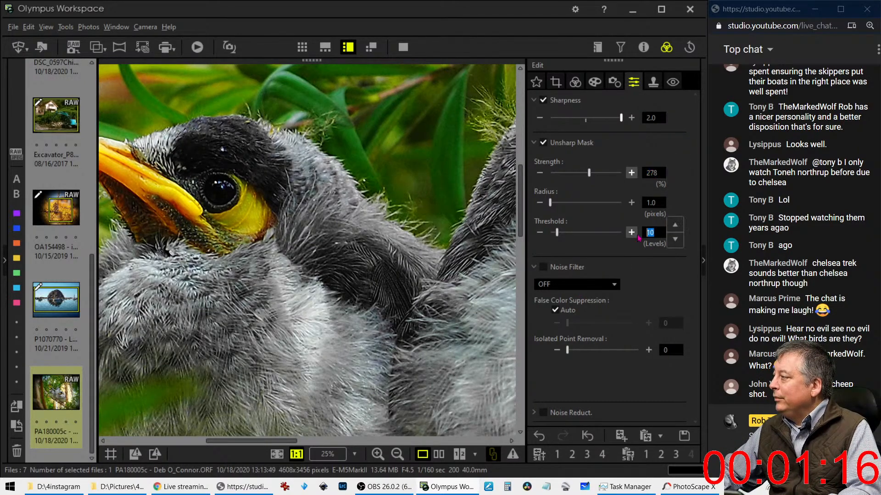
pyautogui.write('7')
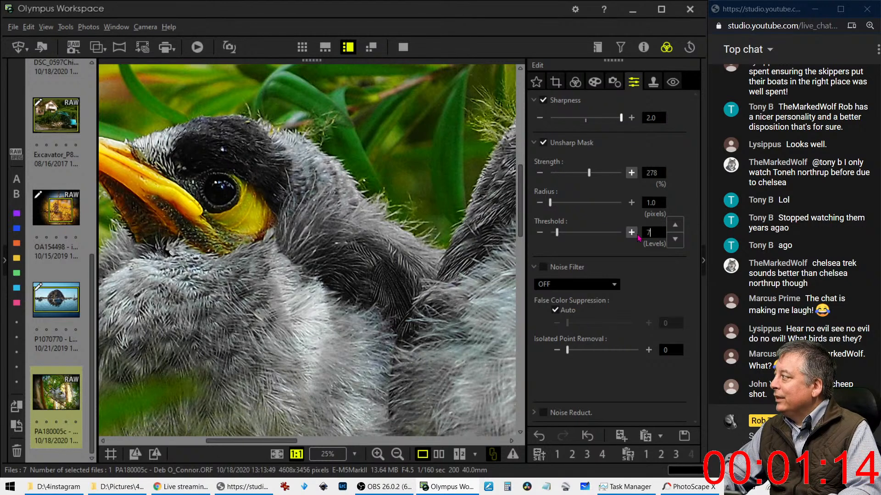
pyautogui.press('Return')
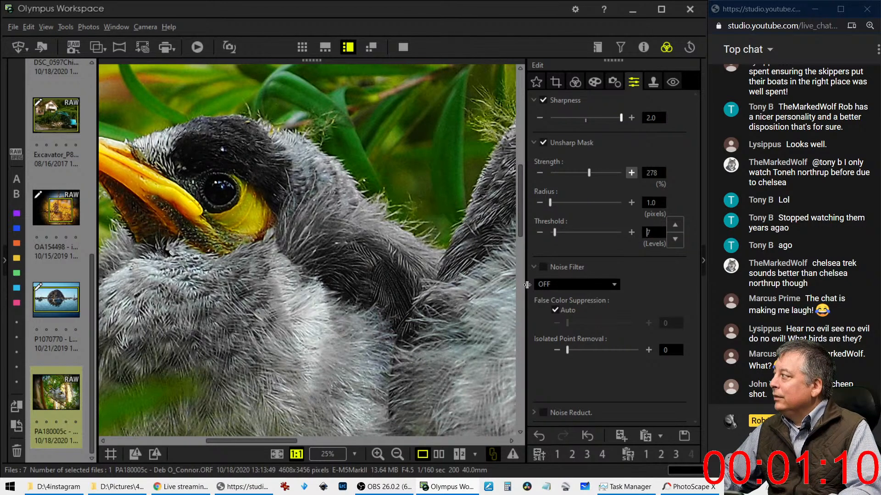
# Step: View the whole bird photo and reduce its Saturation further to -1.4
pyautogui.click(593, 85)
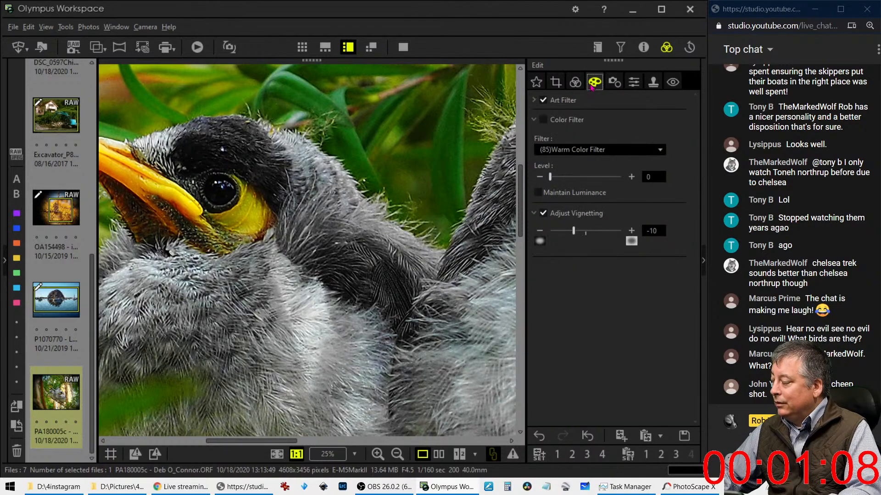
pyautogui.click(371, 221)
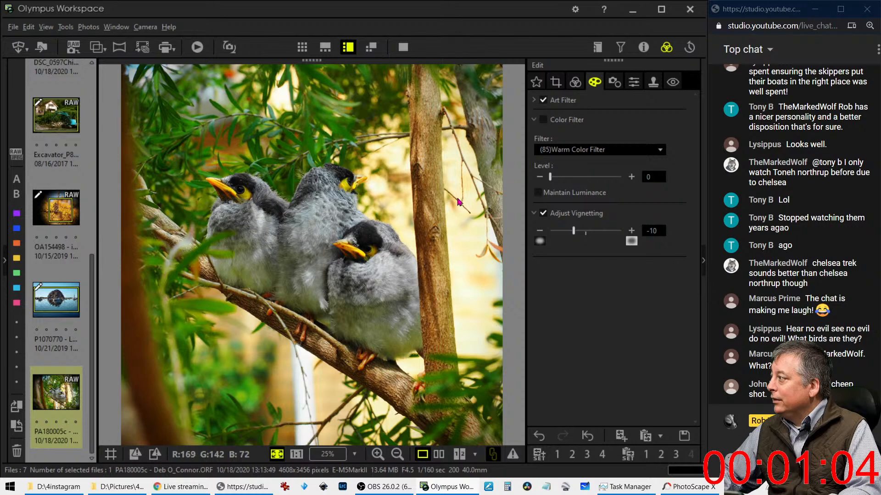
pyautogui.click(575, 81)
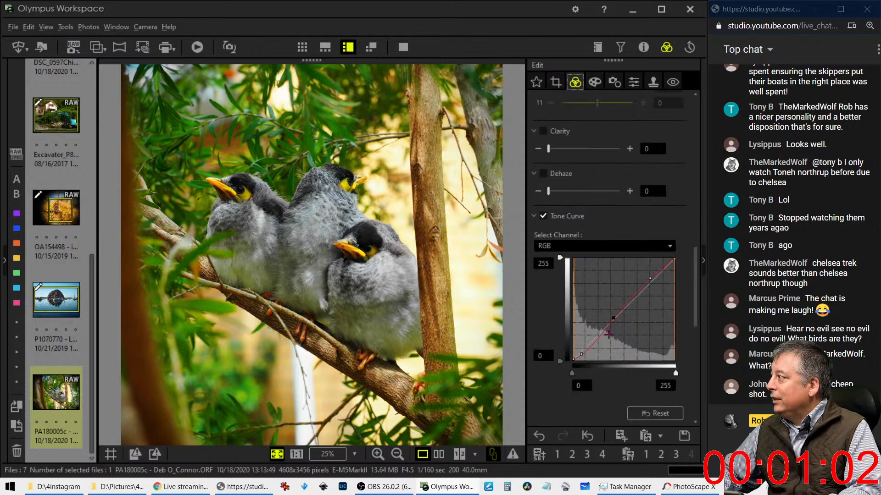
pyautogui.scroll(-6, 567, 340)
pyautogui.scroll(-2, 568, 340)
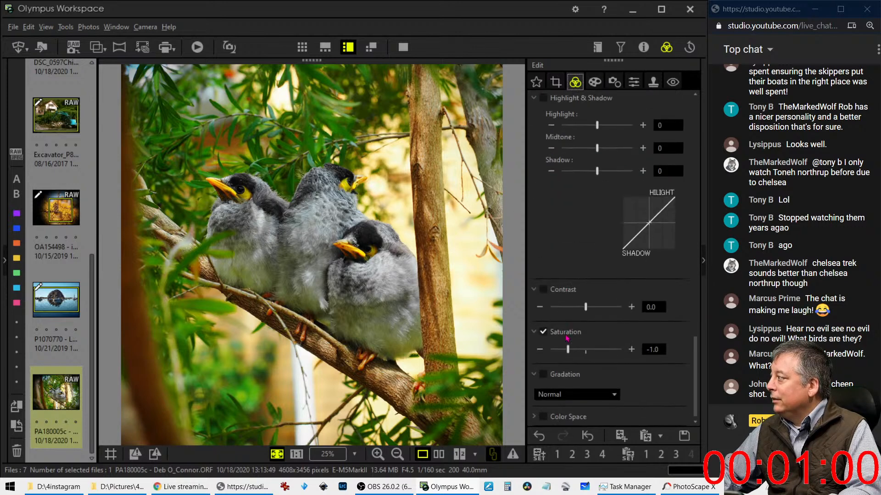
pyautogui.moveTo(568, 349); pyautogui.dragTo(560, 354)
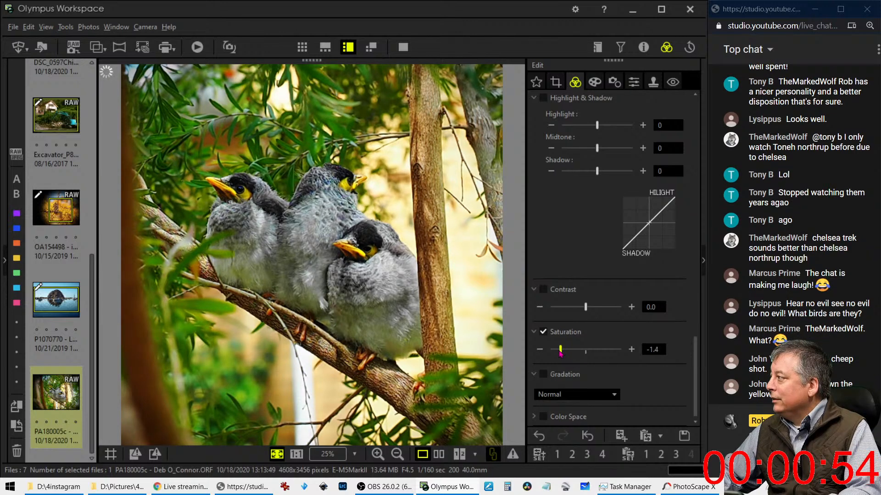
# Step: Switch the white balance to custom and set its color temperature to 4800 K
pyautogui.scroll(6, 568, 267)
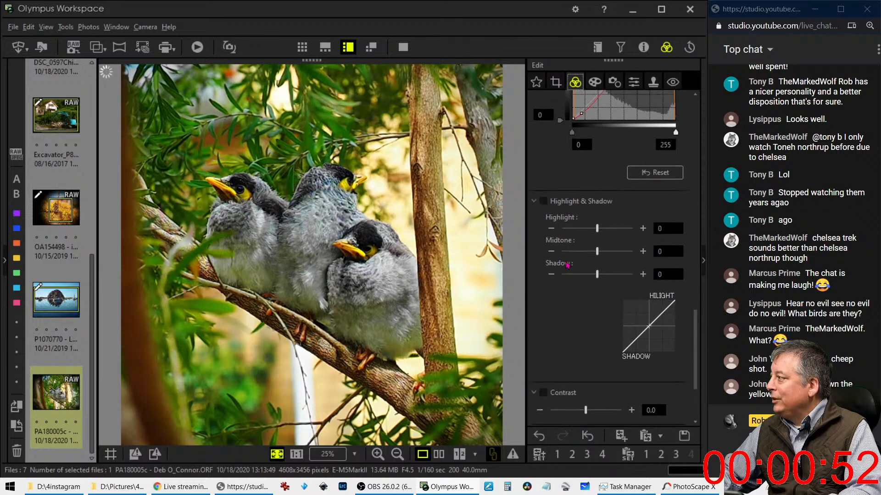
pyautogui.scroll(8, 567, 265)
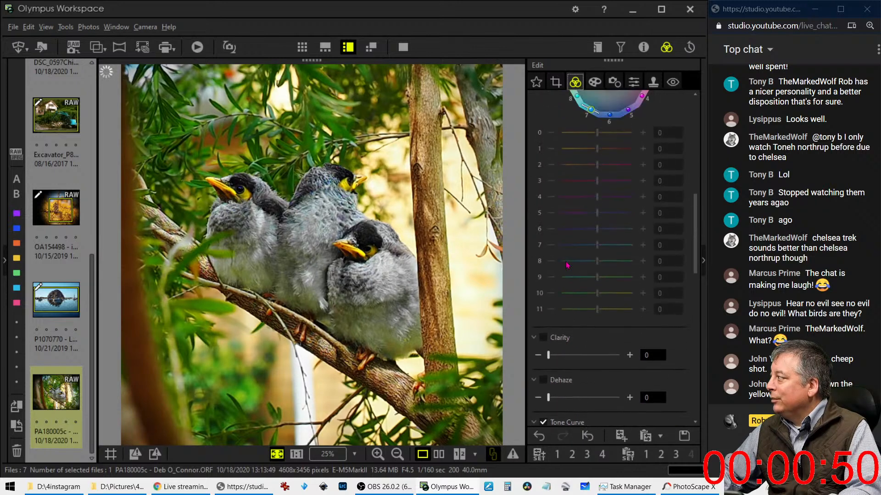
pyautogui.scroll(5, 568, 265)
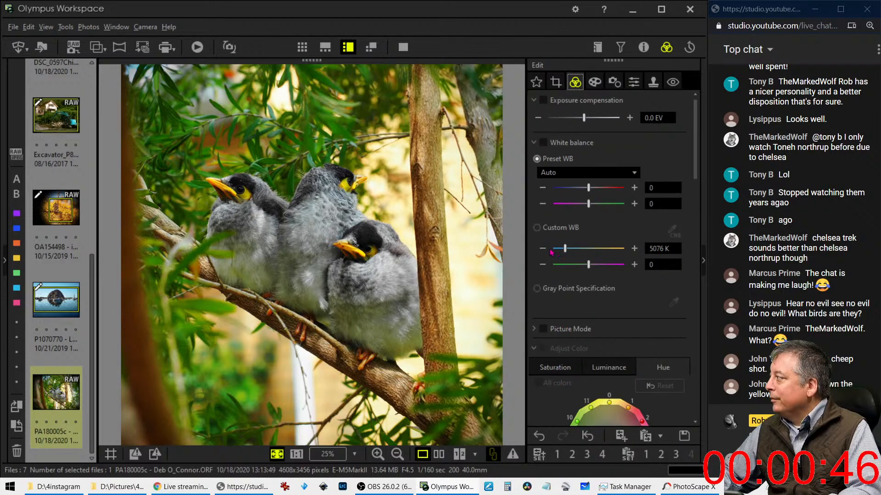
pyautogui.click(543, 249)
pyautogui.doubleClick(543, 249)
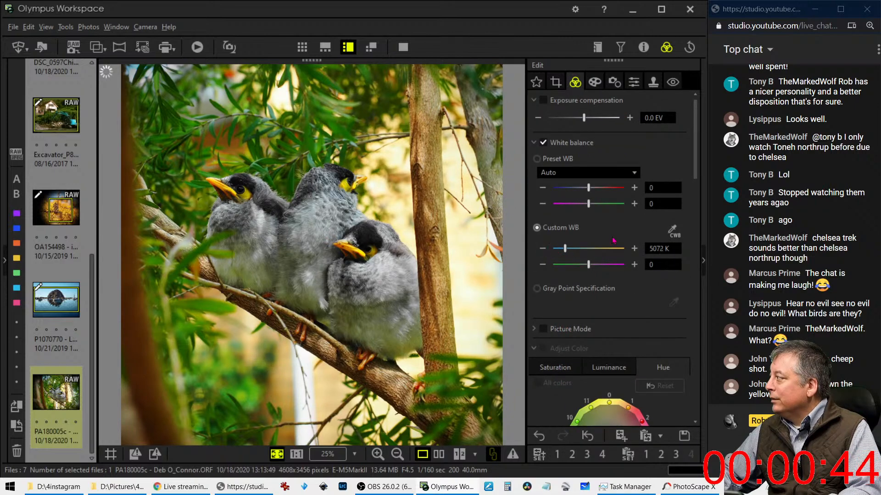
pyautogui.click(657, 248)
pyautogui.write('48')
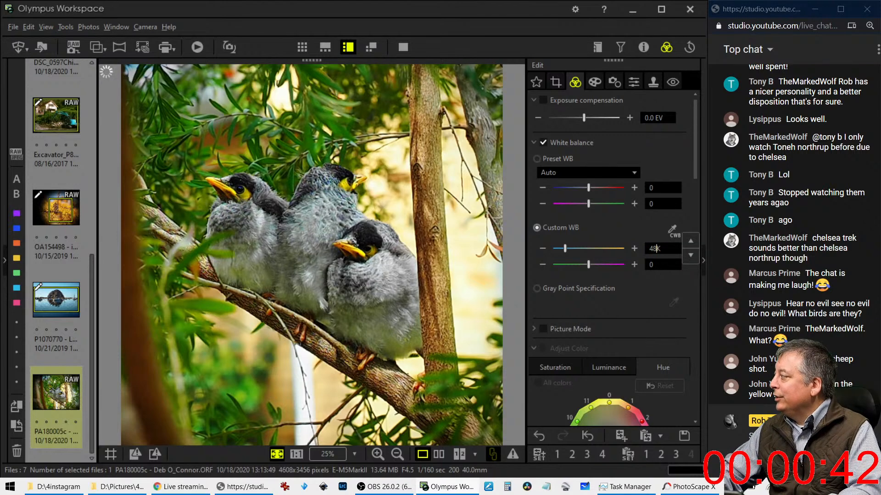
pyautogui.write('00')
pyautogui.press('Return')
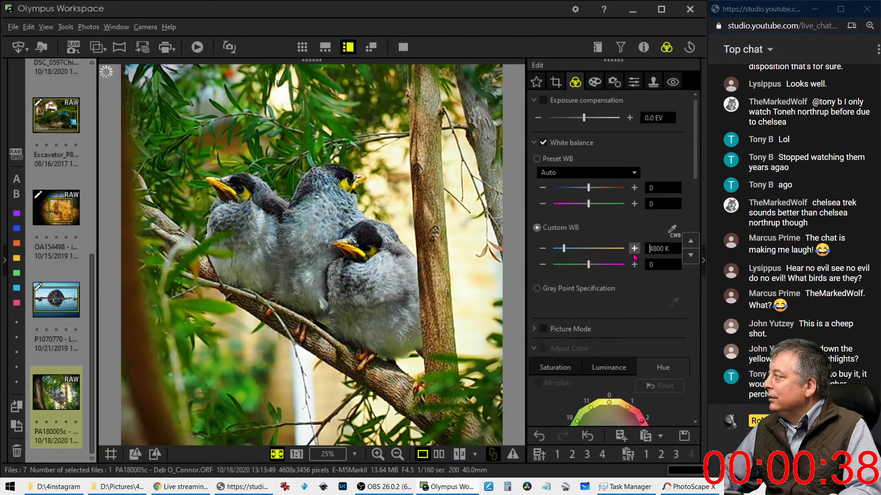
# Step: Raise the custom white balance temperature to 4900 K and collapse the Adjust Color section
pyautogui.doubleClick(650, 248)
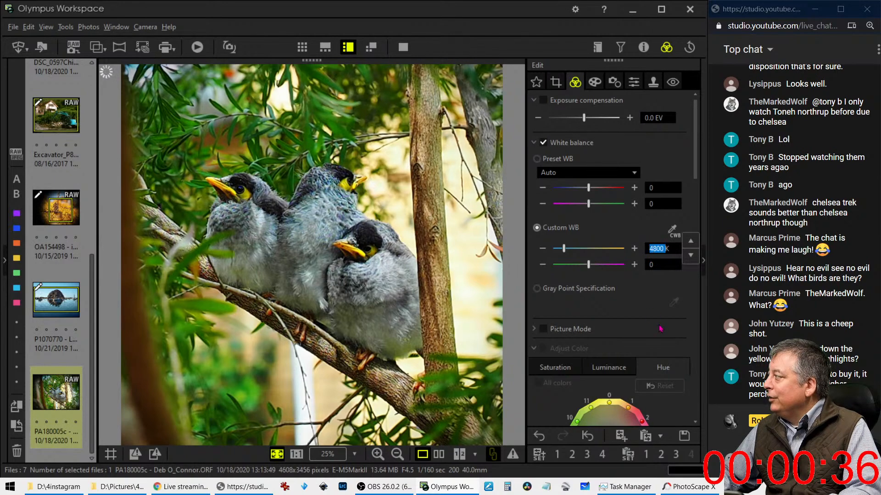
pyautogui.press('Up')
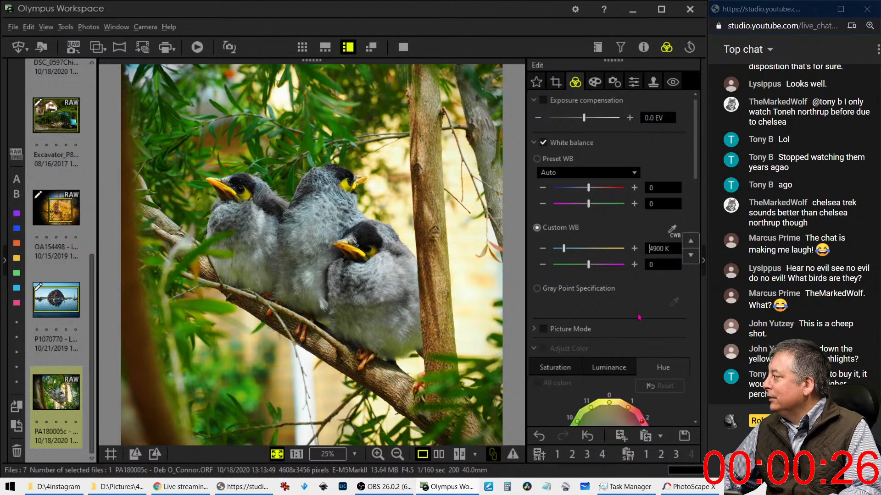
pyautogui.scroll(-1, 583, 355)
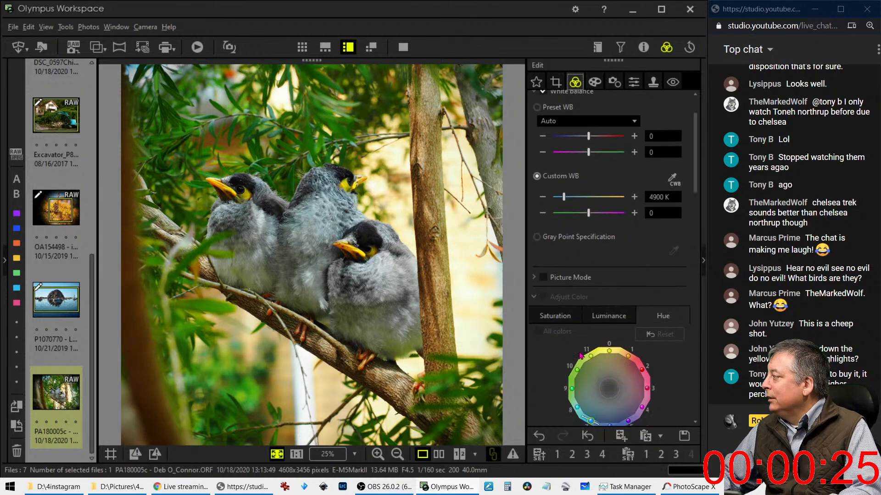
pyautogui.click(533, 297)
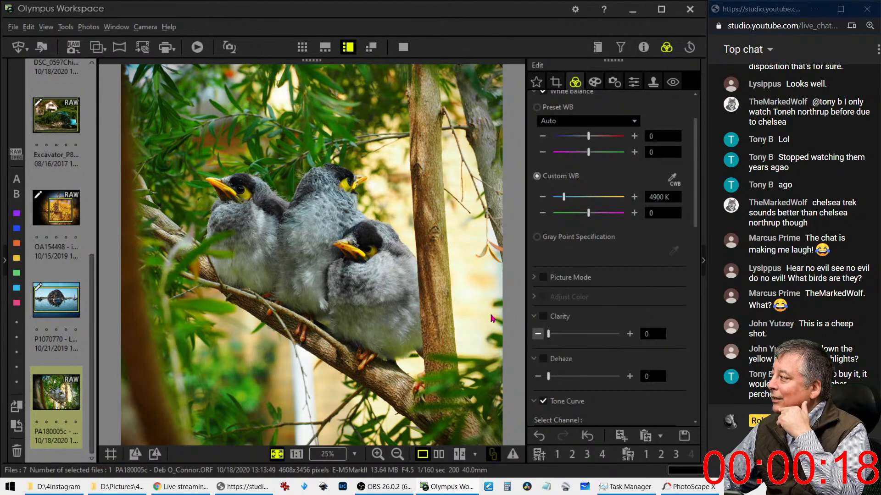
pyautogui.scroll(-1, 642, 355)
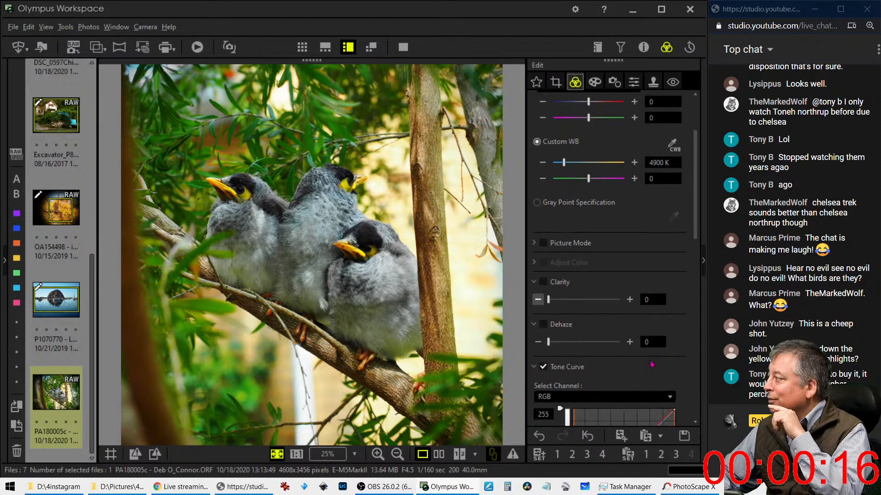
pyautogui.scroll(2, 642, 355)
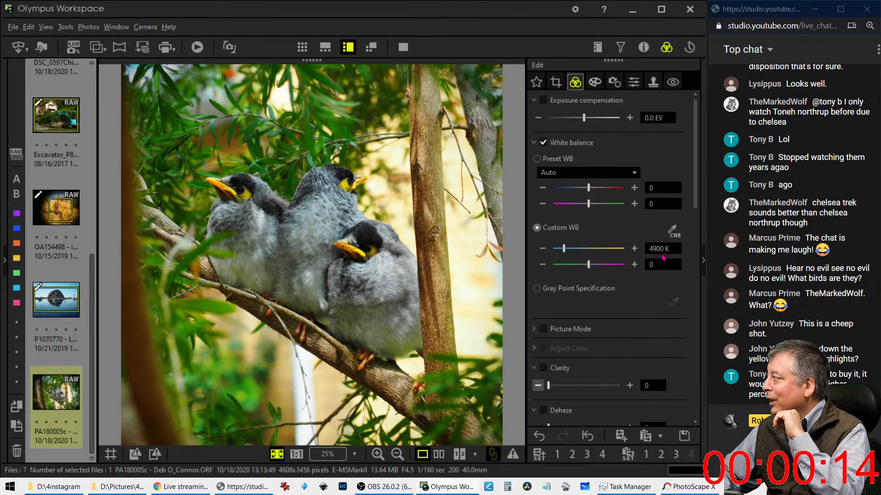
# Step: Set the custom white balance temperature to 4850 K
pyautogui.click(657, 249)
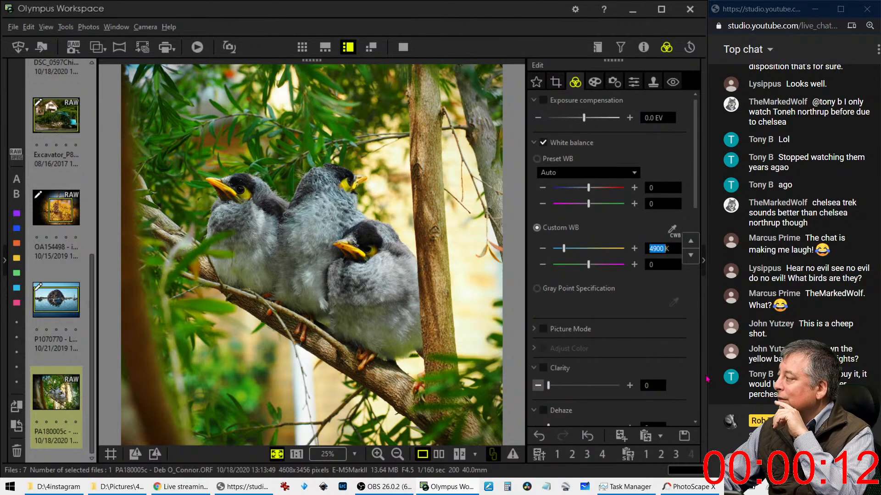
pyautogui.write('4850')
pyautogui.press('Return')
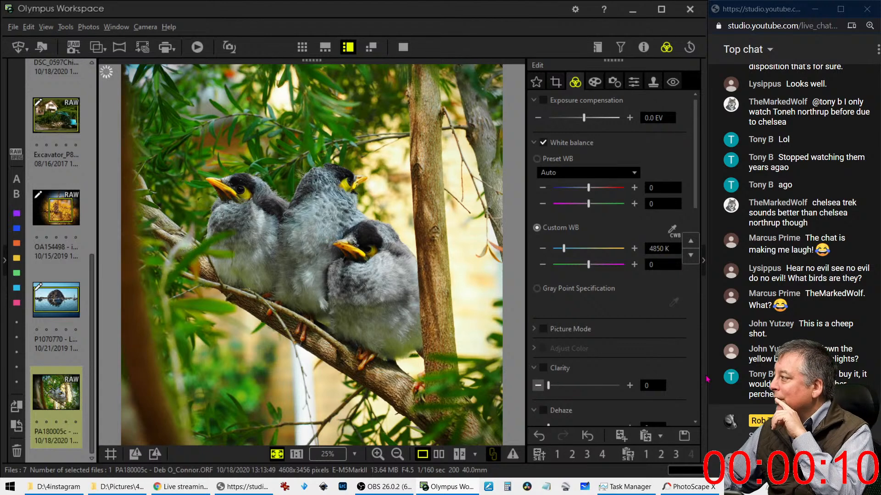
# Step: Strengthen the dark vignette around the bird photo by setting Adjust Vignetting to -15
pyautogui.scroll(-1, 609, 373)
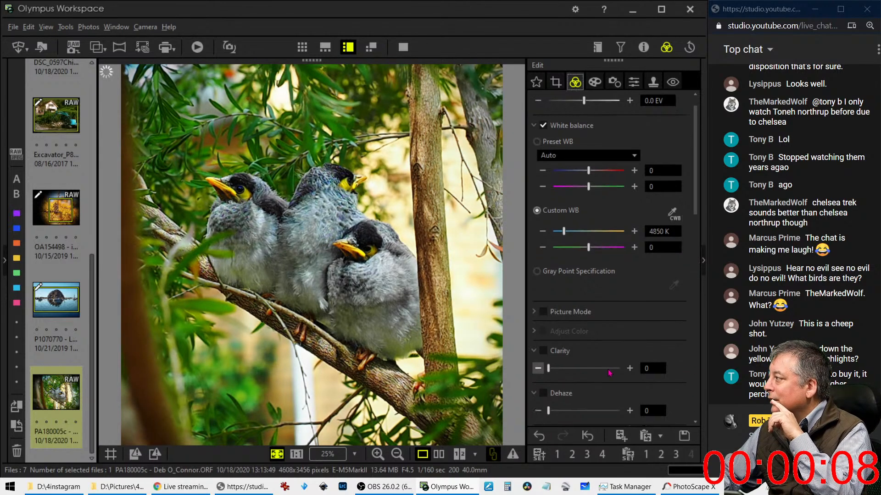
pyautogui.scroll(-20, 609, 373)
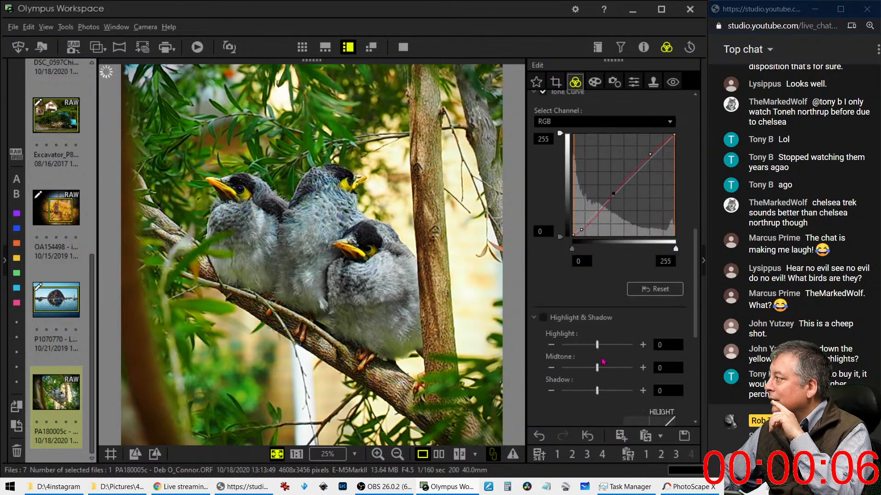
pyautogui.click(594, 82)
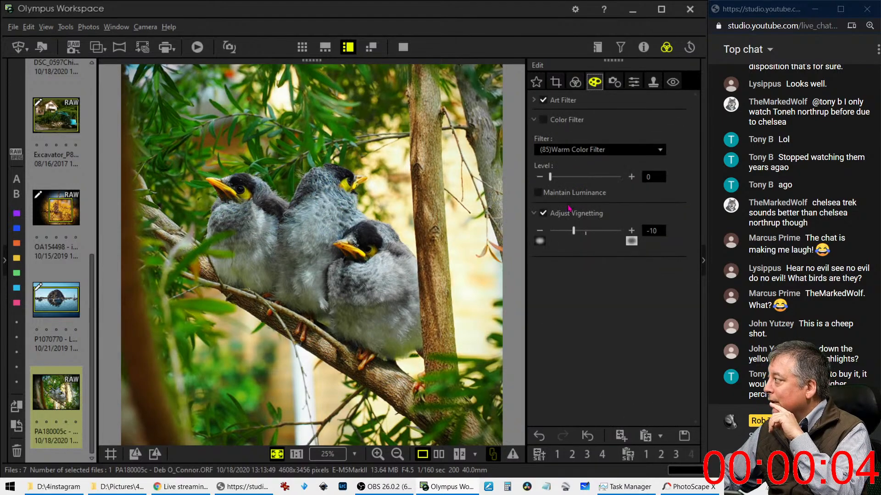
pyautogui.press('Left')
pyautogui.press('Left')
pyautogui.press('Left')
pyautogui.press('Left')
pyautogui.press('Left')
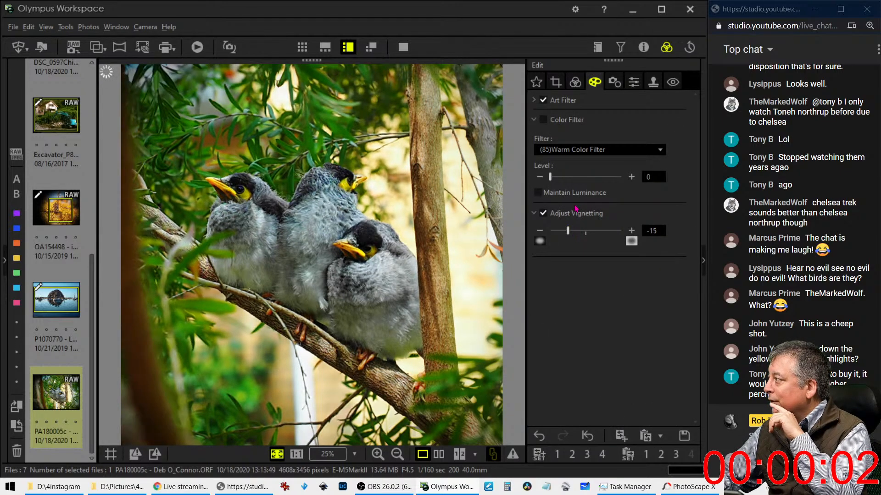
# Step: Compare the edited bird photo side by side with the original in full screen, and return to the editor
pyautogui.click(574, 87)
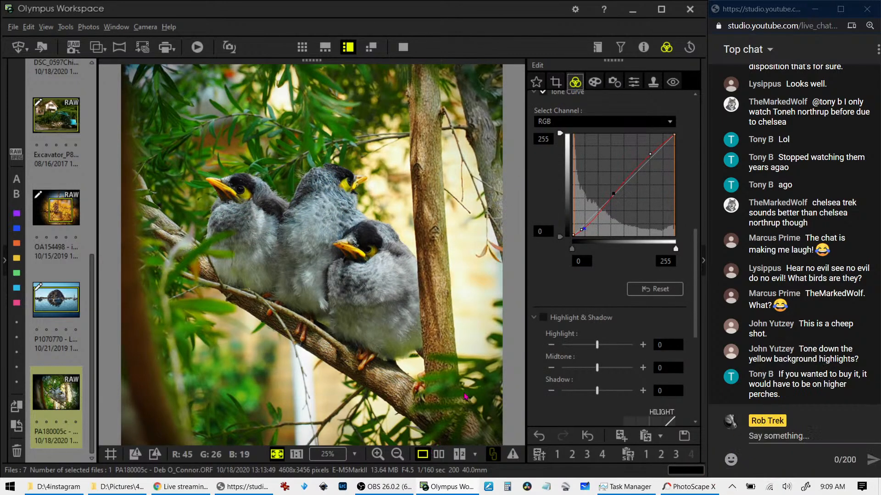
pyautogui.click(438, 454)
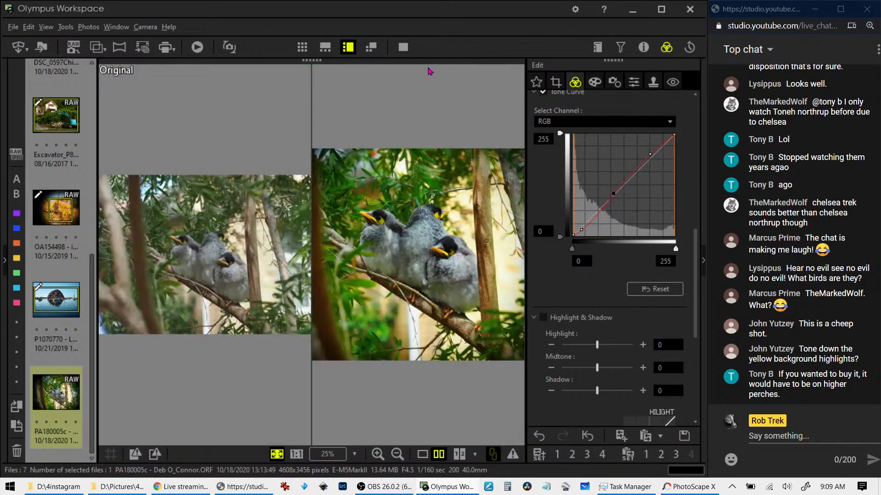
pyautogui.click(404, 47)
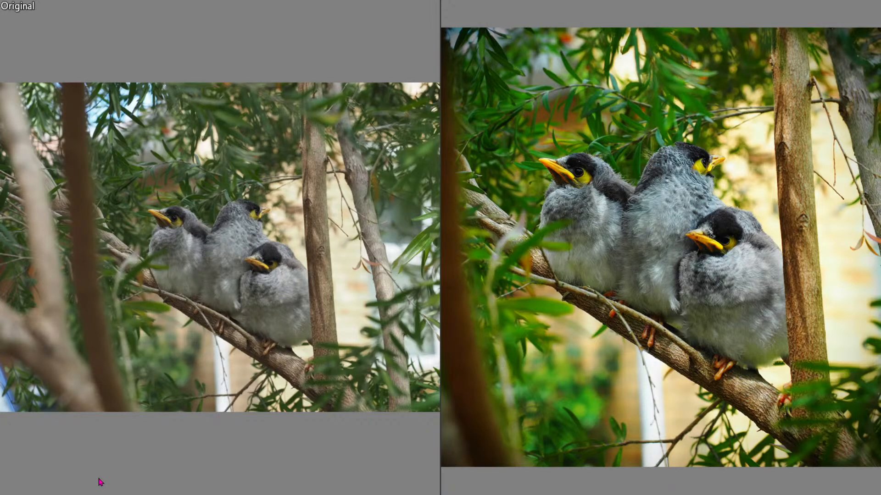
pyautogui.press('Escape')
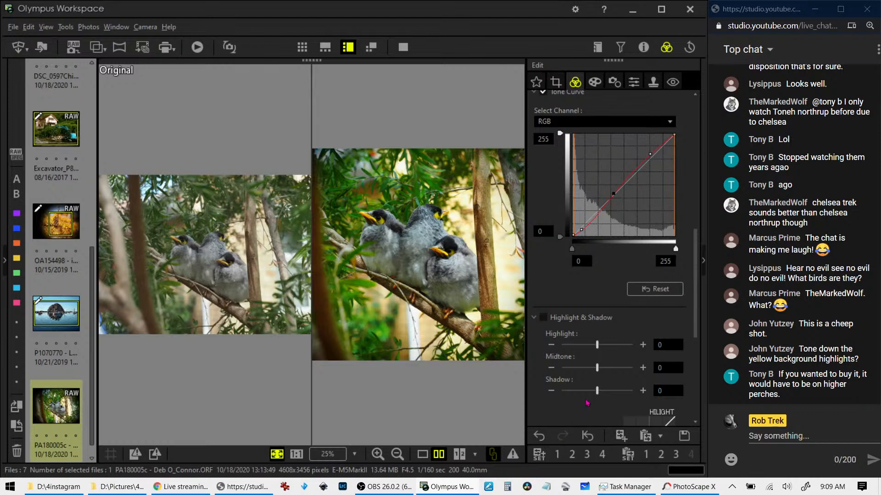
# Step: Lower the photo's saturation to -2.0
pyautogui.scroll(-6, 587, 403)
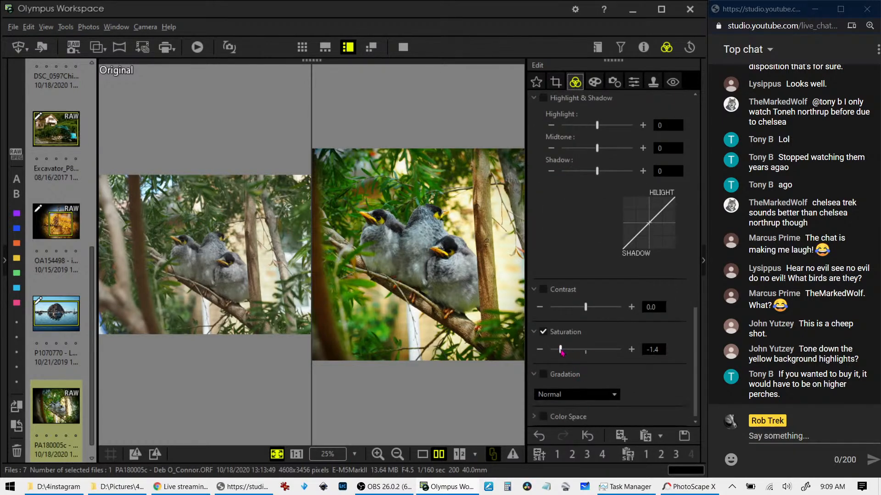
pyautogui.moveTo(561, 351); pyautogui.dragTo(549, 351)
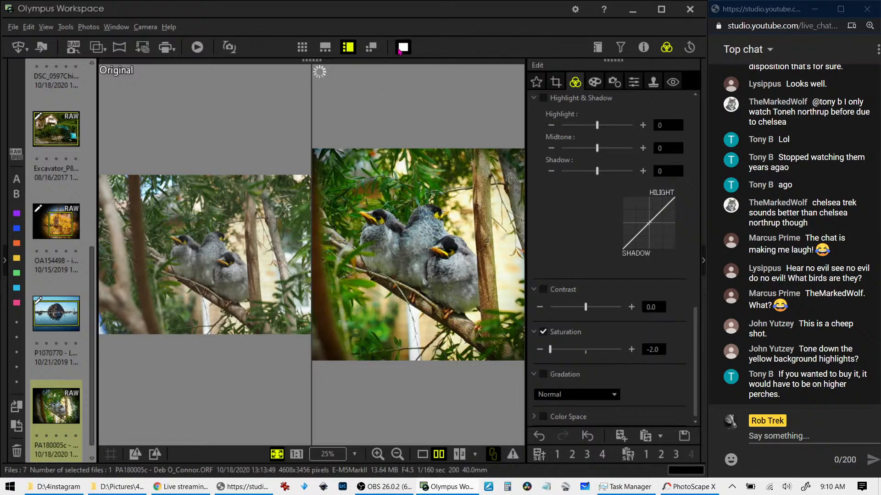
# Step: Review the before-and-after comparison in full screen, and view the edited photo alone in full screen
pyautogui.click(402, 48)
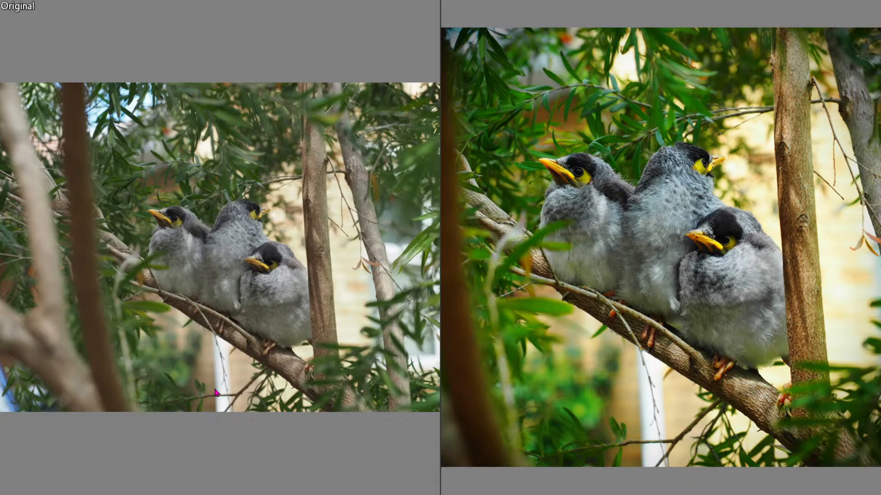
pyautogui.press('Escape')
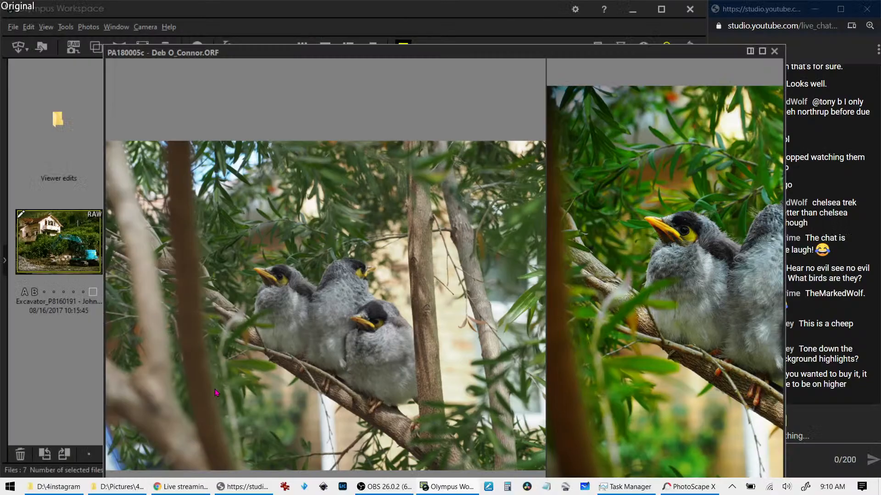
pyautogui.click(422, 454)
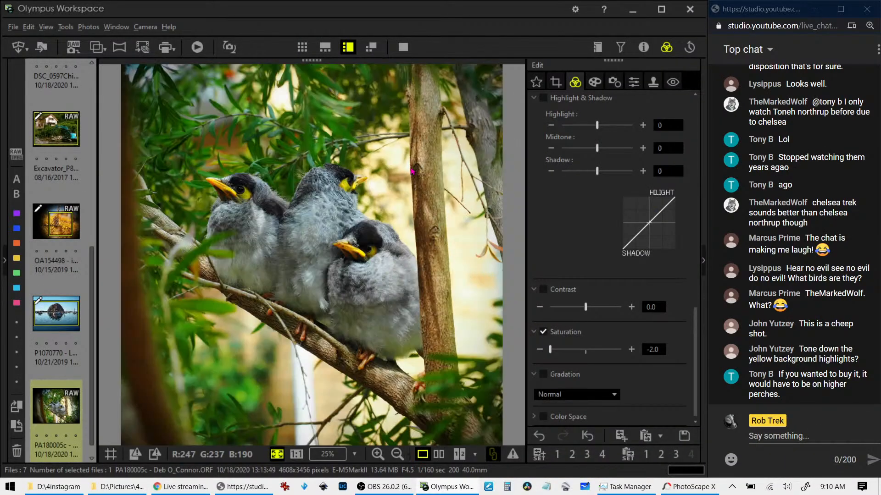
pyautogui.click(403, 46)
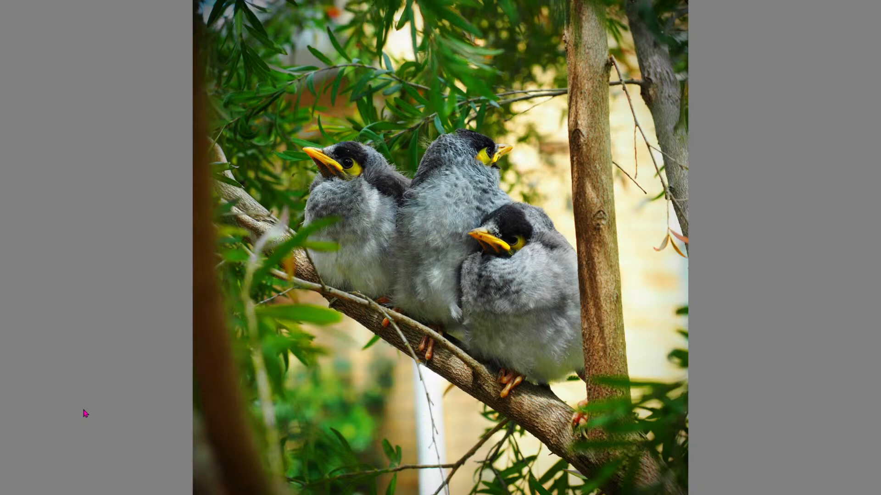
pyautogui.press('Escape')
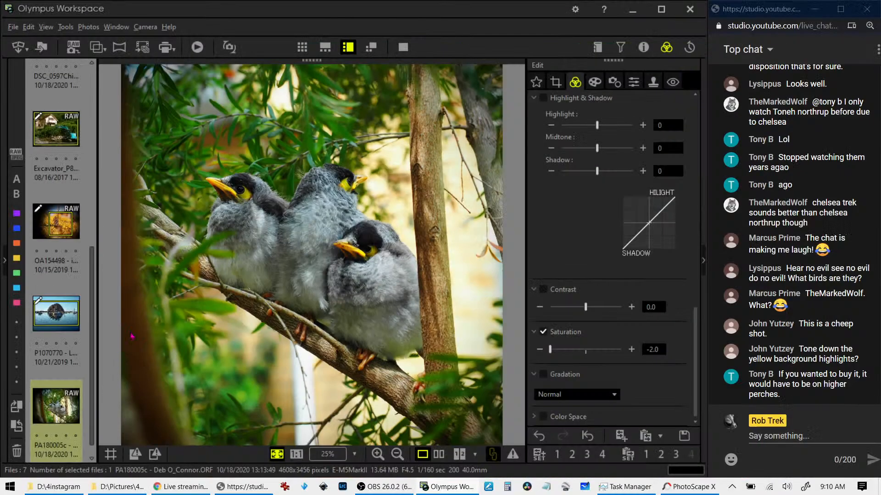
# Step: Inspect the leftmost bird's head and feathers at 1:1 magnification, and return to the whole photo
pyautogui.click(399, 275)
pyautogui.moveTo(266, 214); pyautogui.dragTo(342, 263)
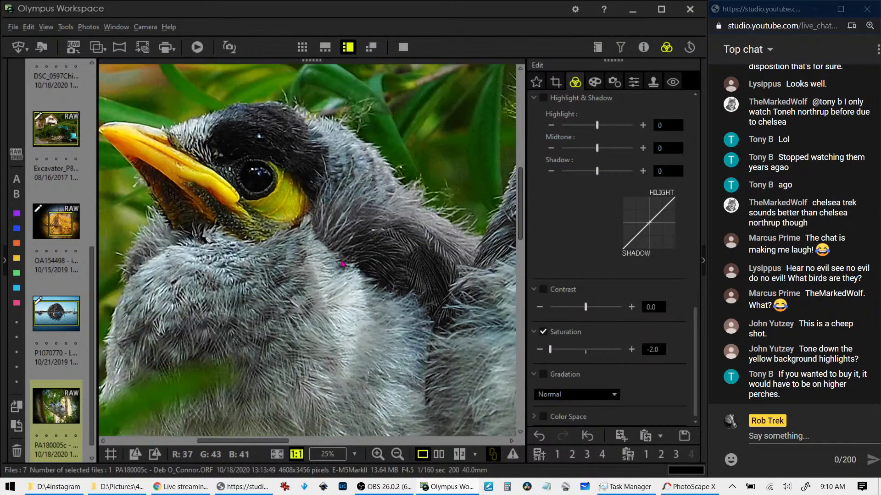
pyautogui.click(282, 337)
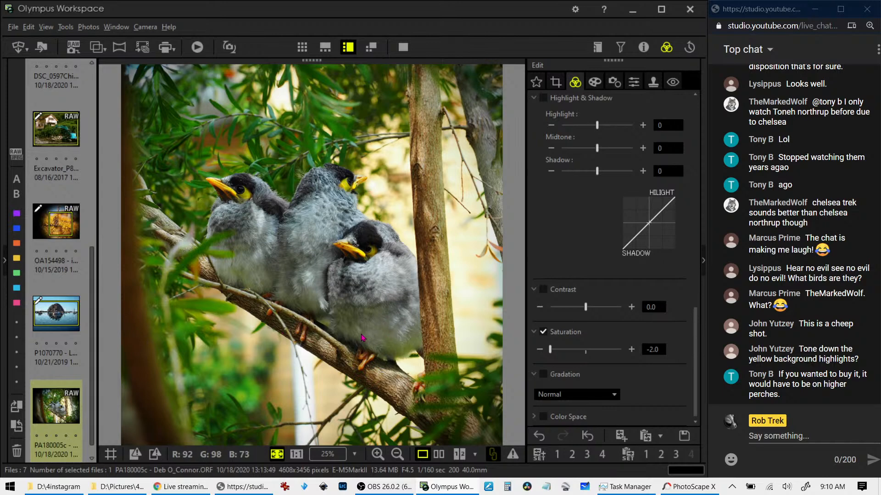
pyautogui.scroll(-1, 39, 415)
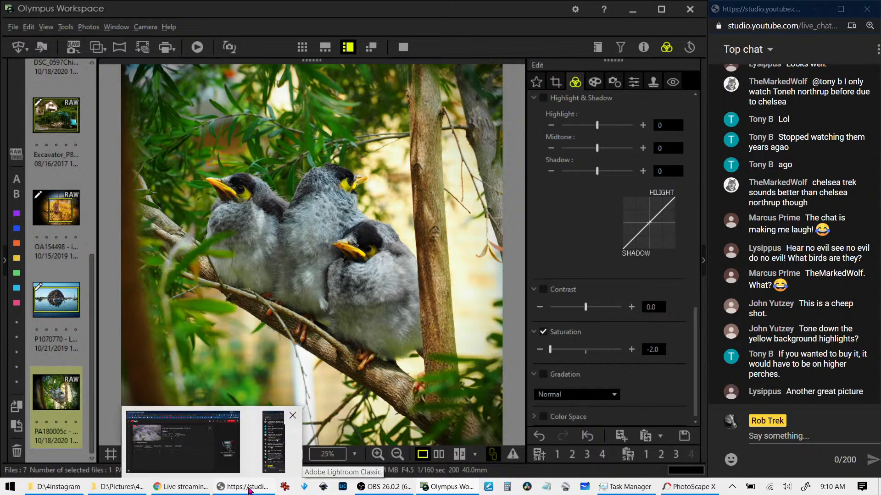
# Step: Switch to Lightroom Classic and move its window lower on the desktop
pyautogui.click(134, 490)
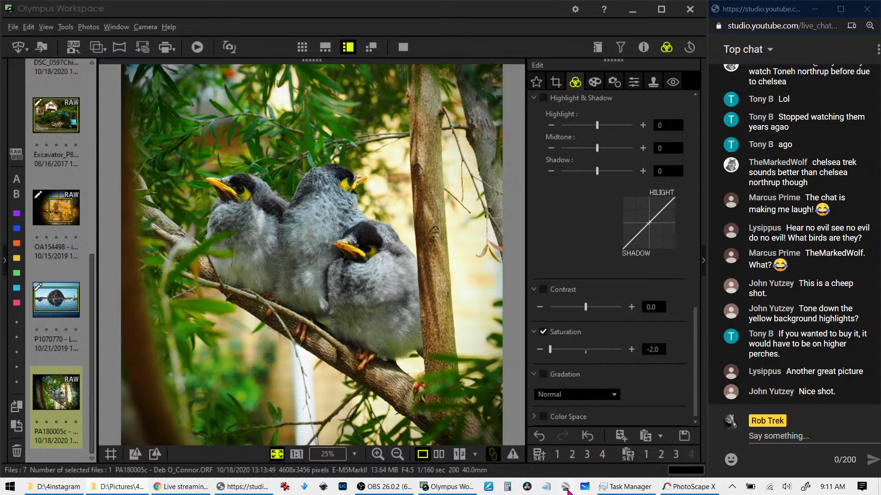
pyautogui.moveTo(222, 491)
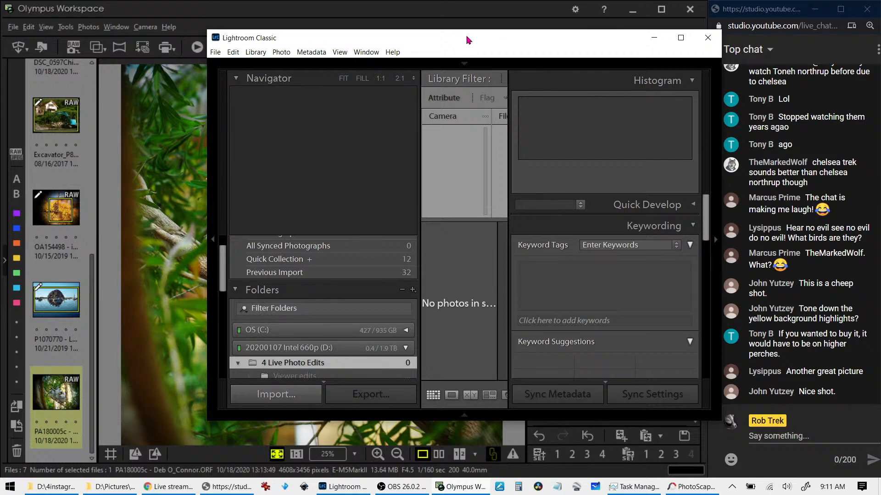
pyautogui.moveTo(466, 39); pyautogui.dragTo(451, 138)
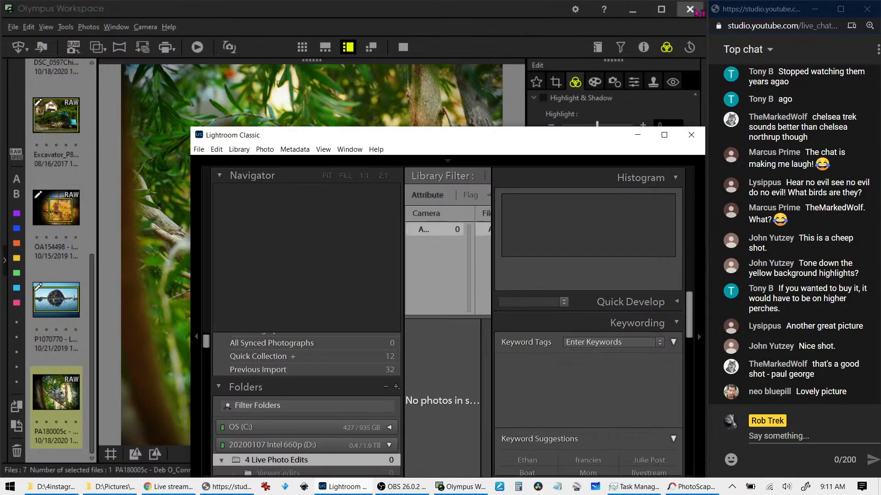
# Step: Close Olympus Workspace and dock the Lightroom Classic window in the desktop area beside the live chat
pyautogui.click(689, 9)
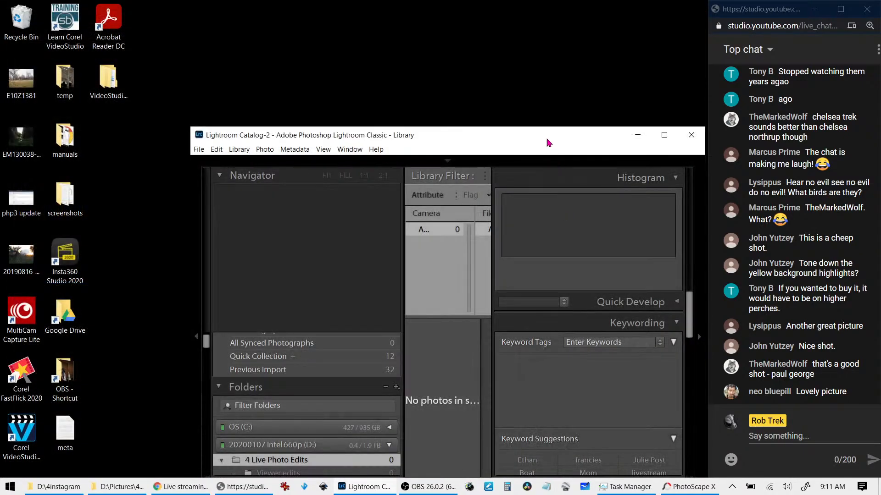
pyautogui.moveTo(548, 143); pyautogui.dragTo(0, 37)
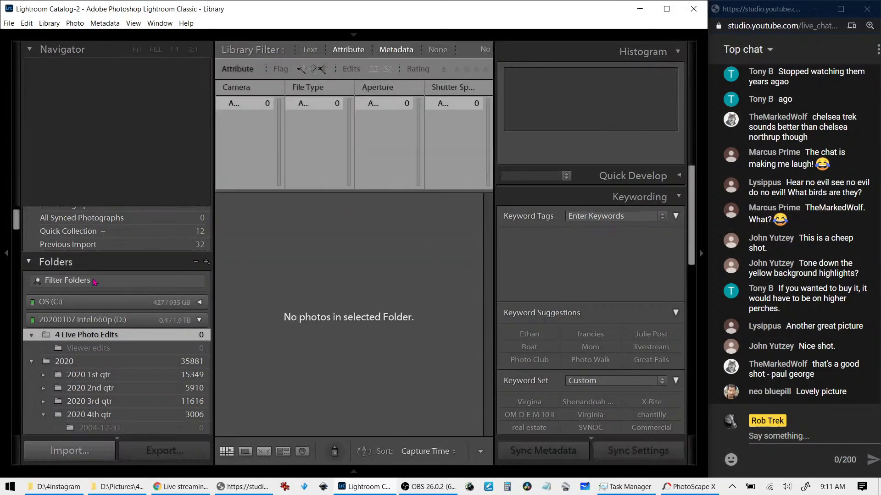
# Step: Synchronize the "4 Live Photo Edits" folder, importing its new photos and scanning for metadata updates
pyautogui.rightClick(106, 341)
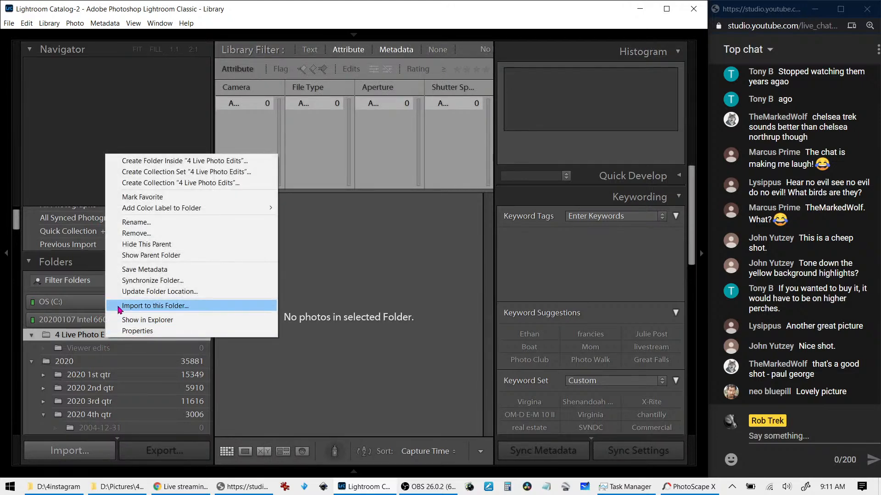
pyautogui.click(123, 282)
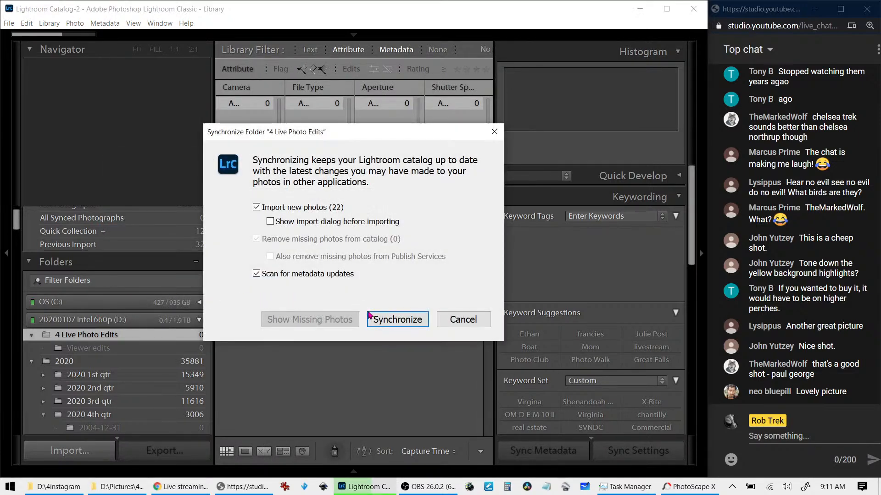
pyautogui.click(371, 318)
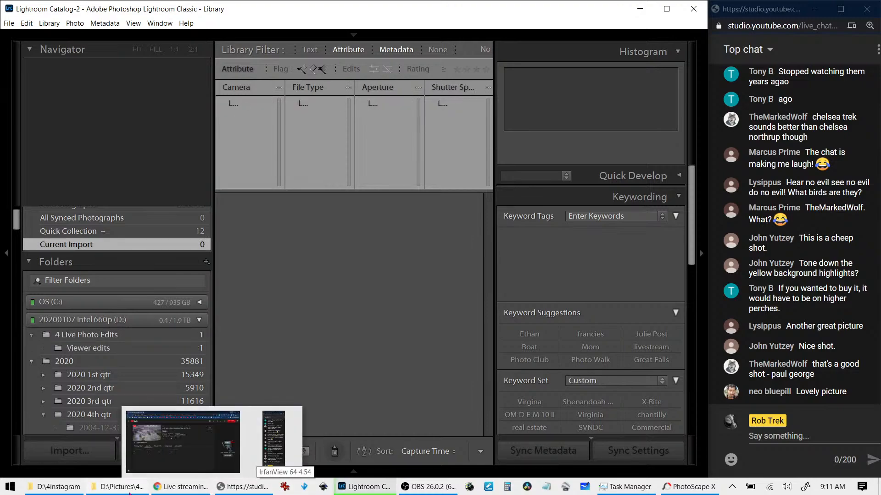
pyautogui.moveTo(103, 490)
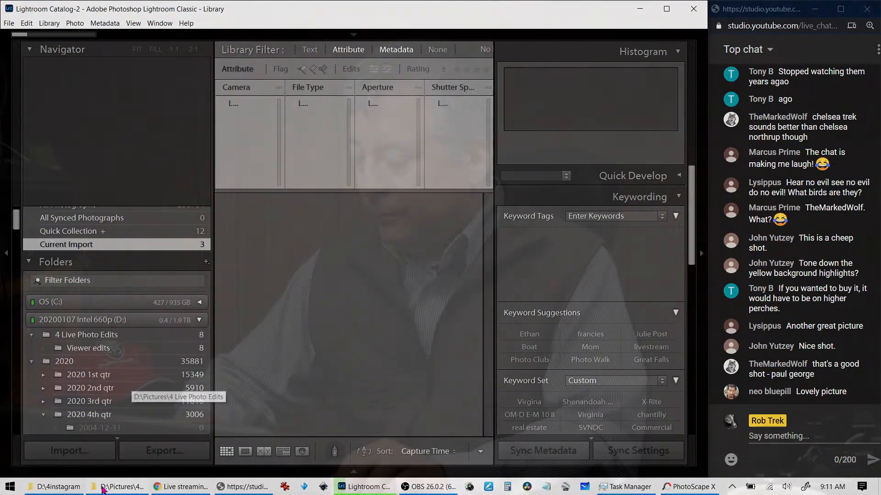
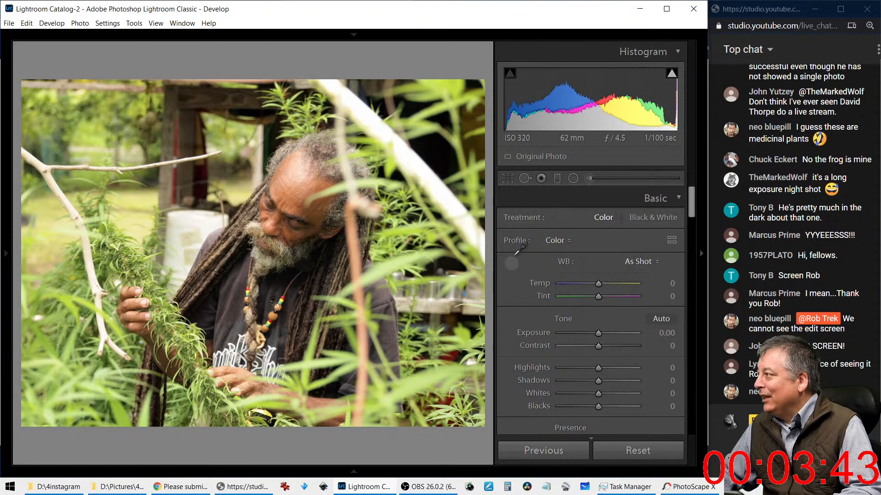
# Step: Set the photo's white balance by sampling the white bucket behind the man as the neutral target
pyautogui.click(510, 264)
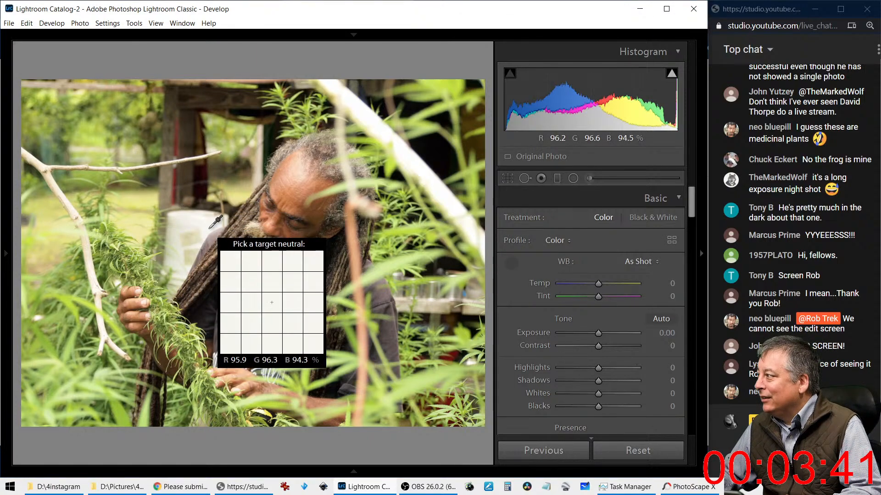
pyautogui.click(211, 228)
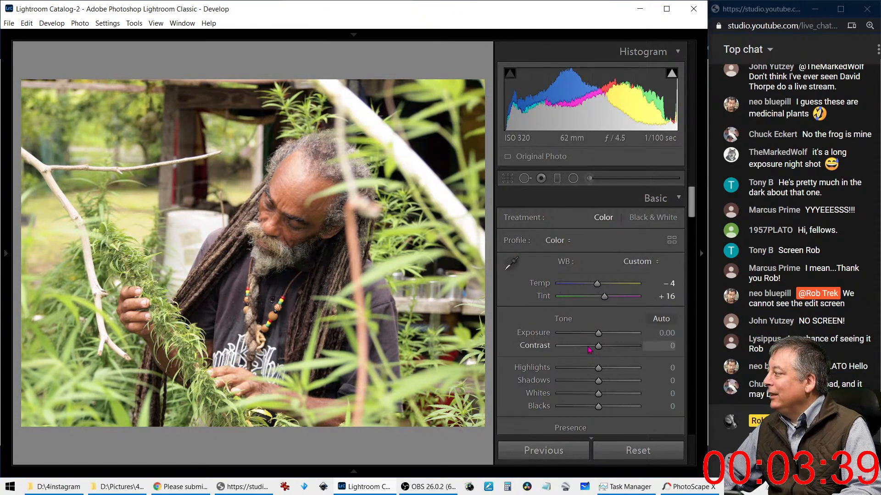
# Step: Set Highlights to -26, Blacks to -64, Texture to +6, Clarity to +10 and Dehaze to +2
pyautogui.scroll(-3, 583, 325)
pyautogui.moveTo(598, 262); pyautogui.dragTo(577, 263)
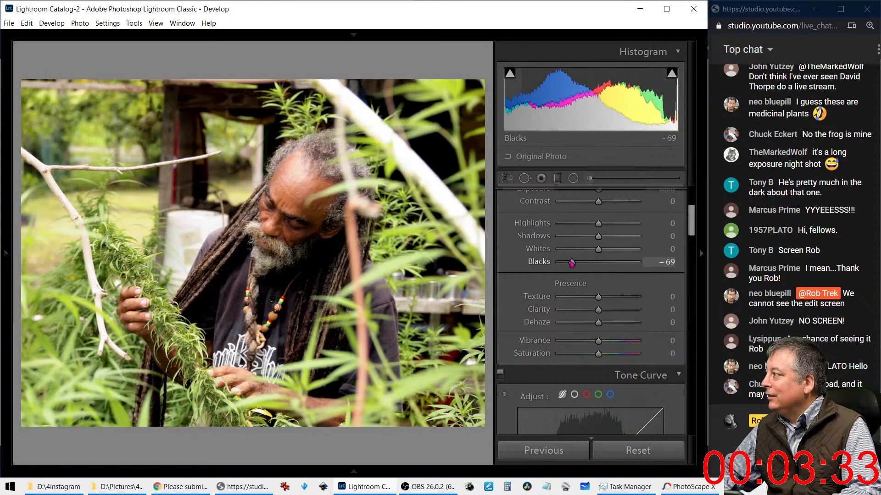
pyautogui.moveTo(599, 222); pyautogui.dragTo(590, 226)
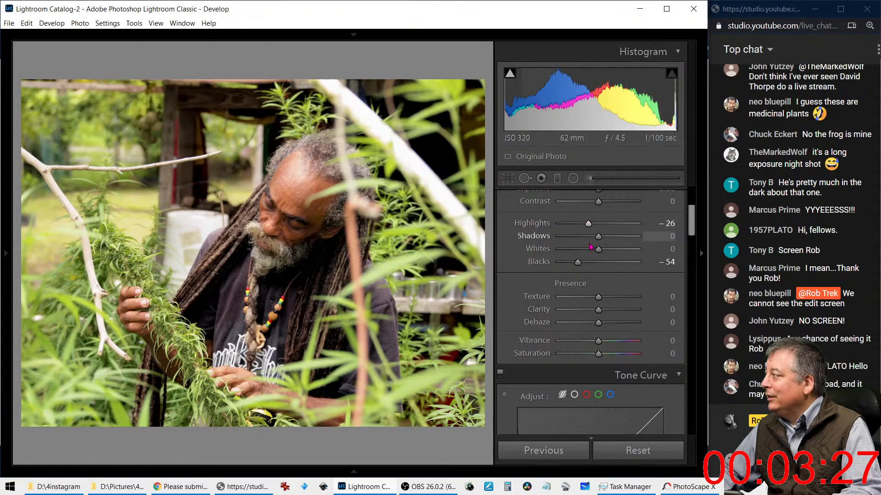
pyautogui.moveTo(577, 264); pyautogui.dragTo(572, 266)
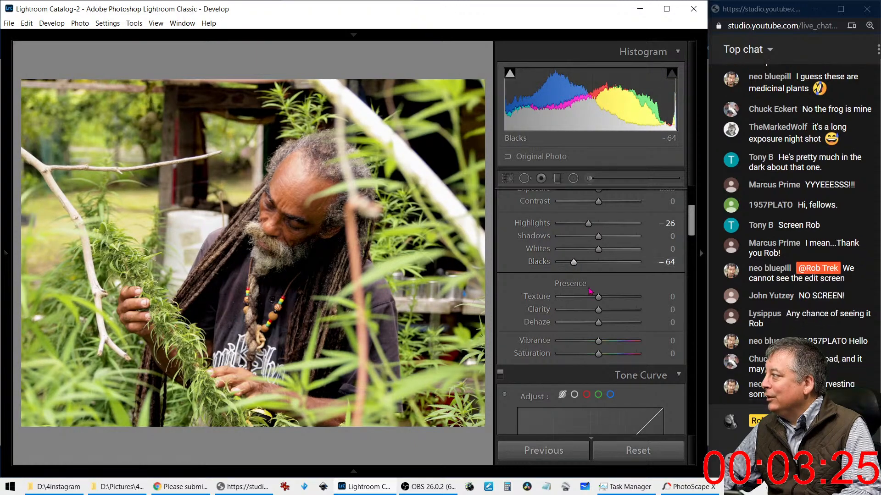
pyautogui.moveTo(598, 312); pyautogui.dragTo(602, 300)
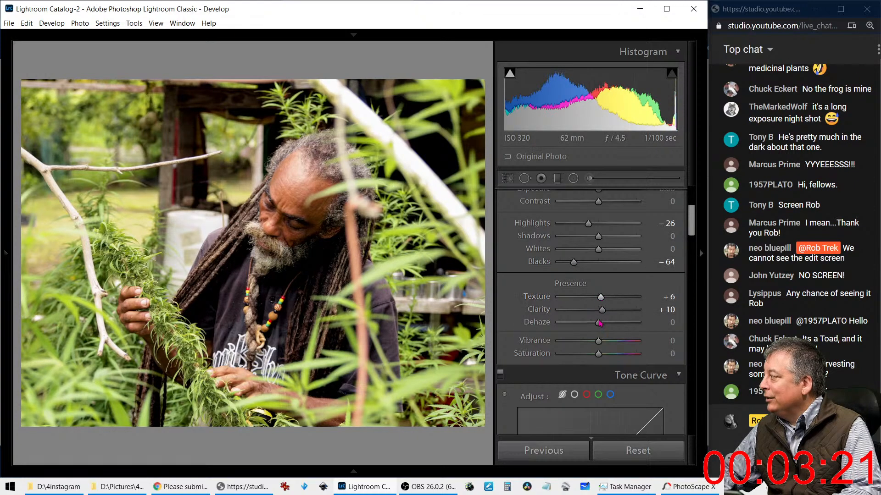
pyautogui.moveTo(599, 325); pyautogui.dragTo(601, 326)
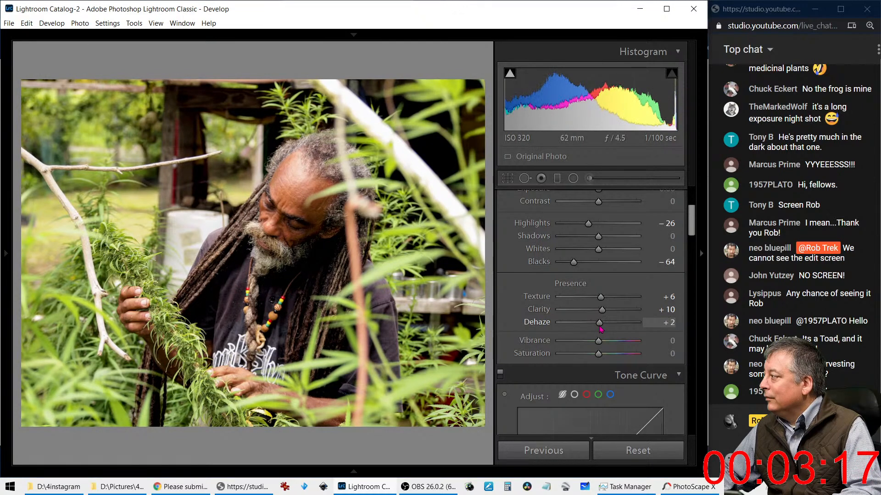
# Step: Add a dark post-crop vignette with Amount -56, Midpoint 28 and Feather 97
pyautogui.scroll(-5, 561, 343)
pyautogui.scroll(-8, 562, 343)
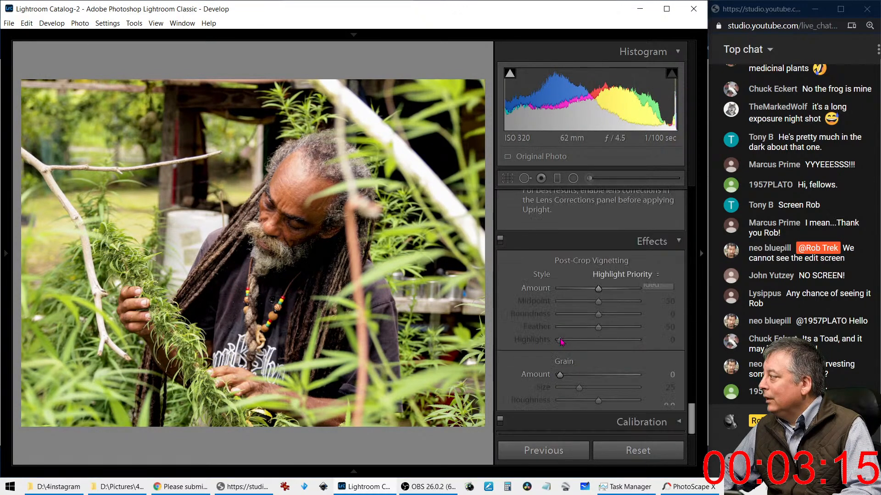
pyautogui.moveTo(598, 291); pyautogui.dragTo(635, 329)
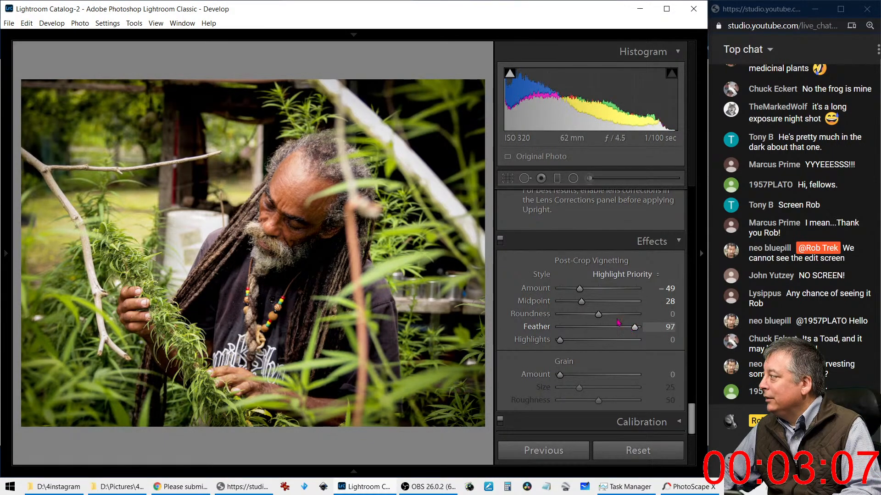
pyautogui.click(574, 288)
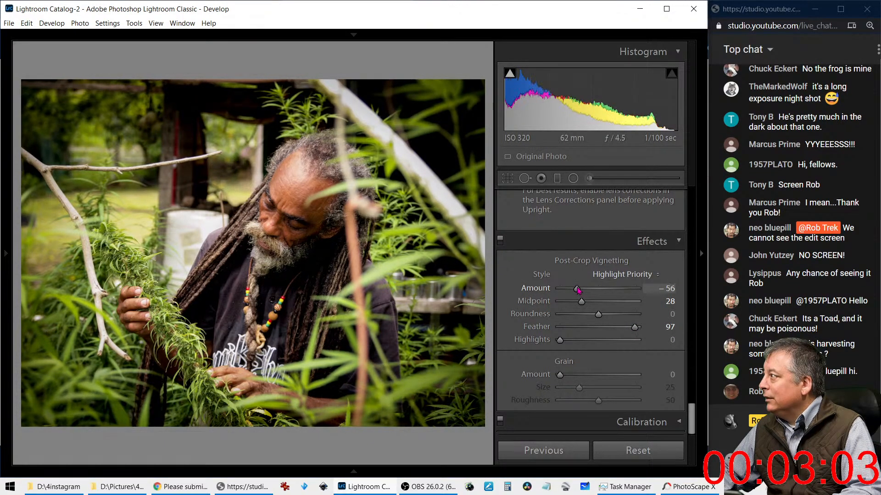
pyautogui.moveTo(576, 289); pyautogui.dragTo(579, 289)
# Step: Raise the photo's Shadows to +42
pyautogui.scroll(15, 569, 287)
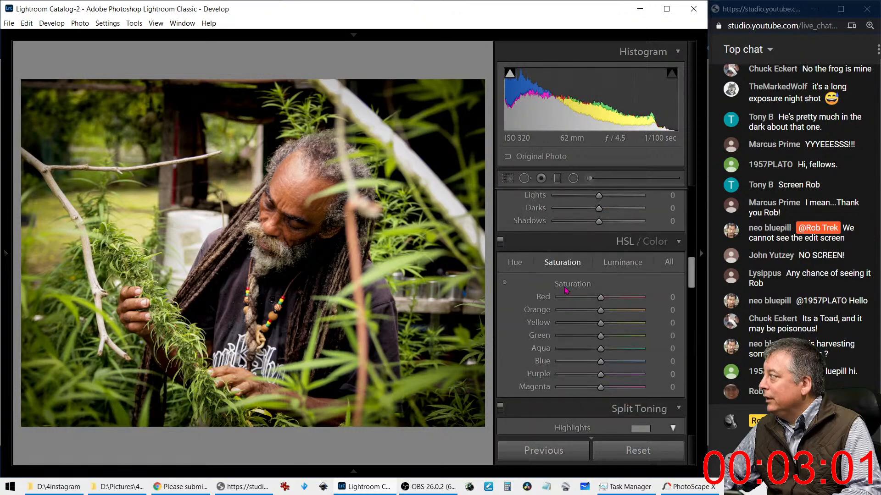
pyautogui.scroll(5, 569, 289)
pyautogui.scroll(-3, 597, 312)
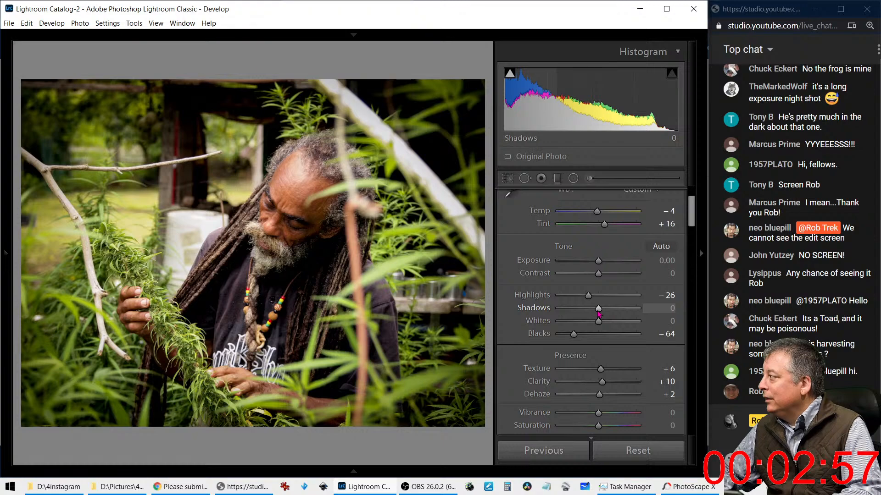
pyautogui.moveTo(599, 309); pyautogui.dragTo(615, 311)
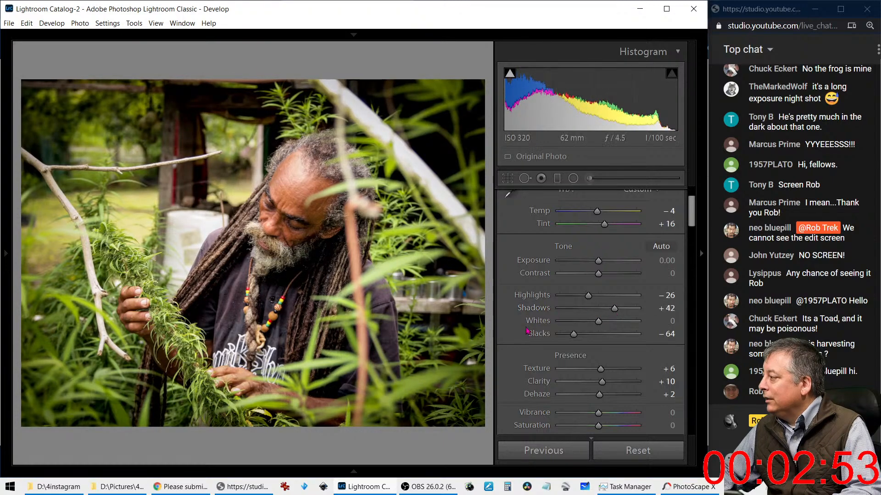
# Step: Preview the edited photo in black and white against the color version, and return it to color
pyautogui.press('v')
pyautogui.press('v')
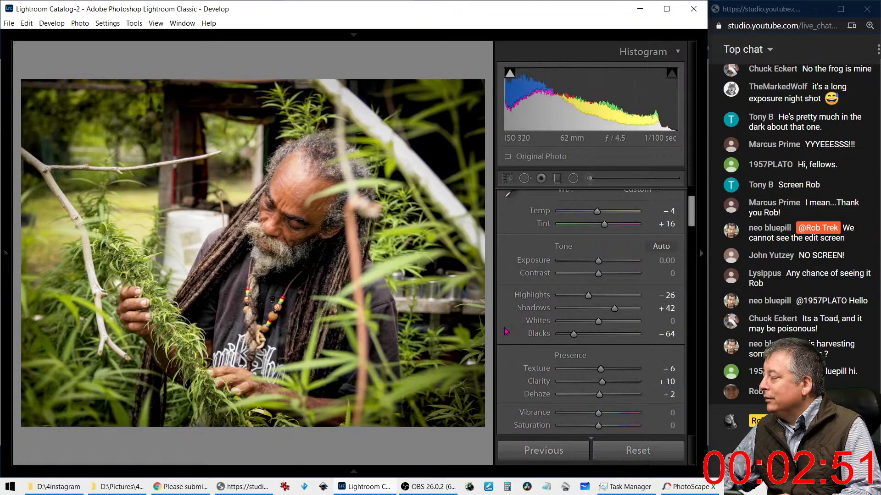
pyautogui.press('v')
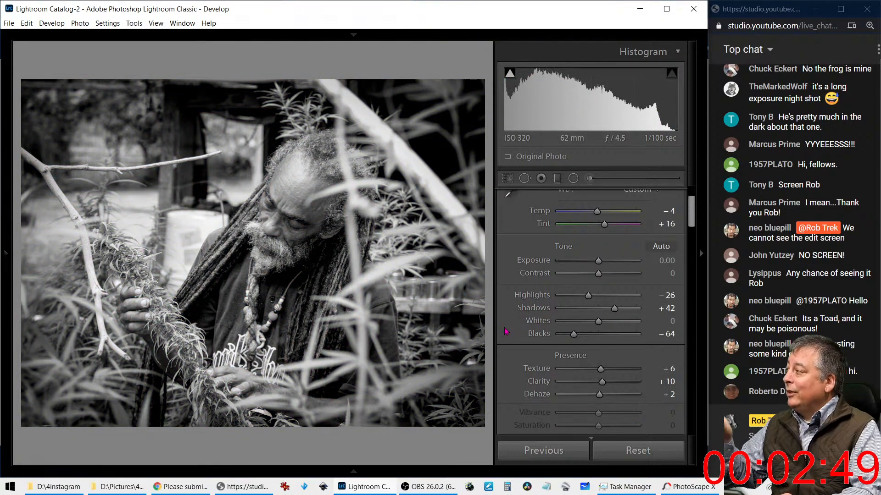
pyautogui.press('v')
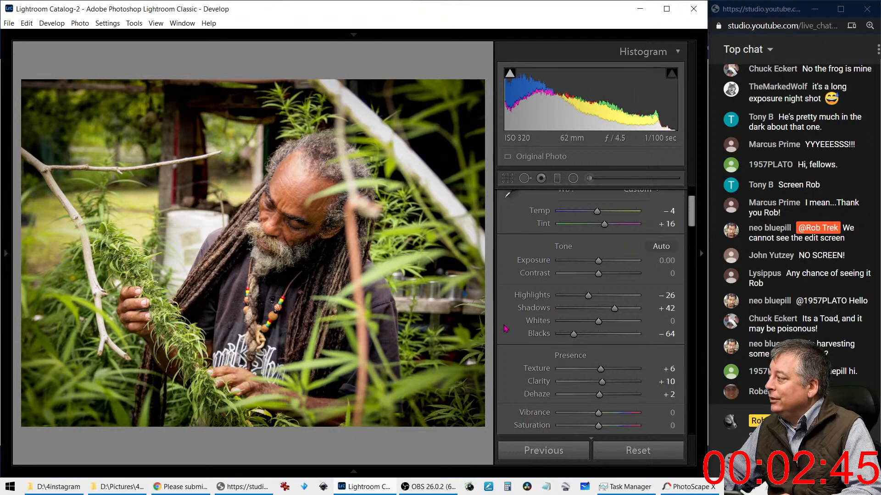
pyautogui.press('v')
pyautogui.press('v')
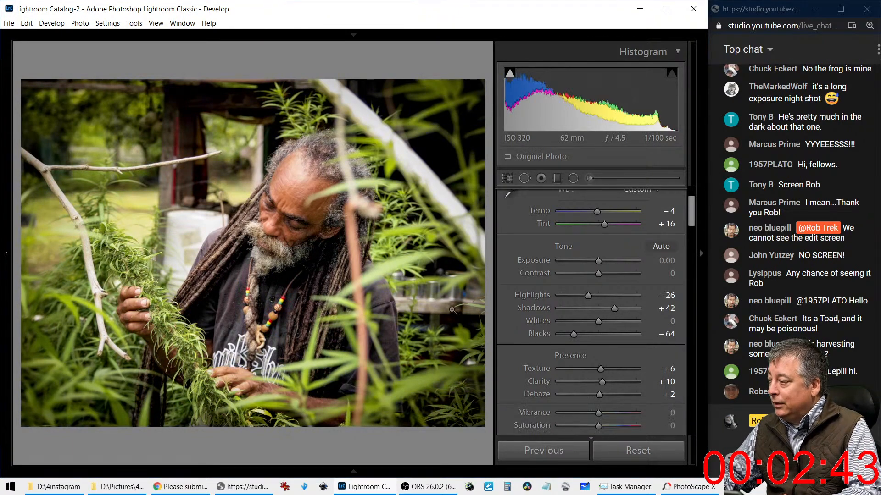
# Step: Review the before-and-after comparison with the side panels hidden, view the photo in full screen, and return to the single edited view
pyautogui.press('y')
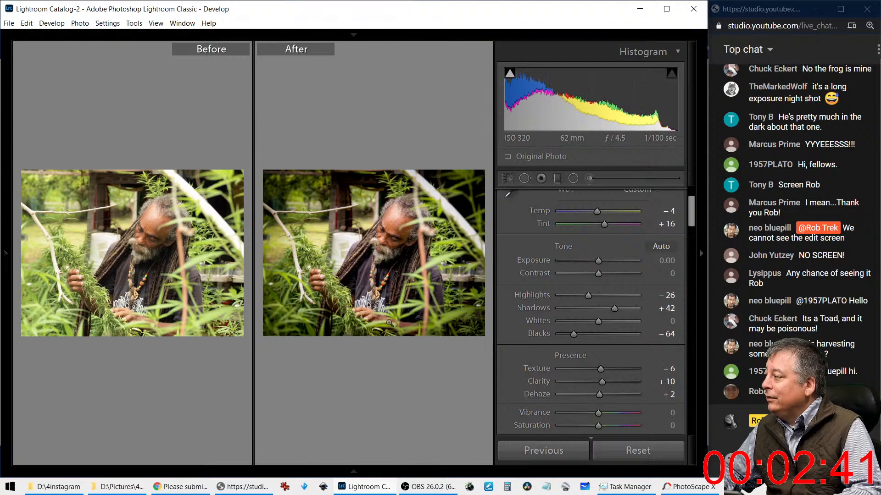
pyautogui.press('F7')
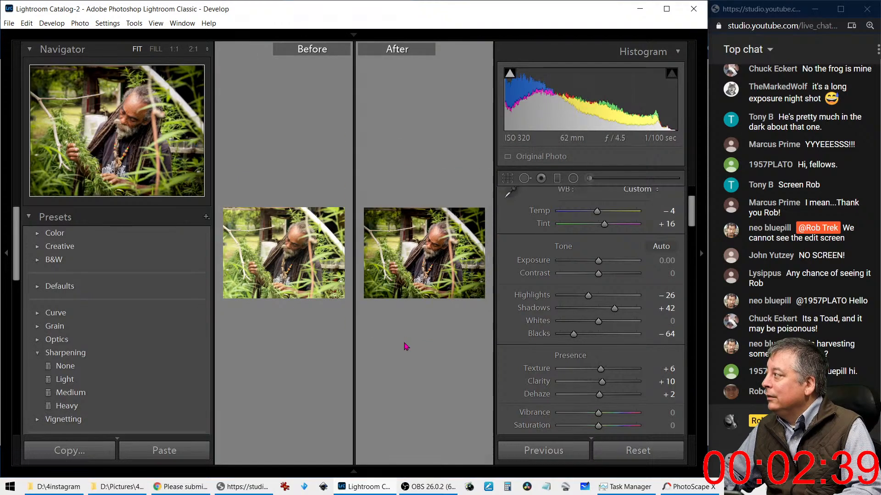
pyautogui.press('Tab')
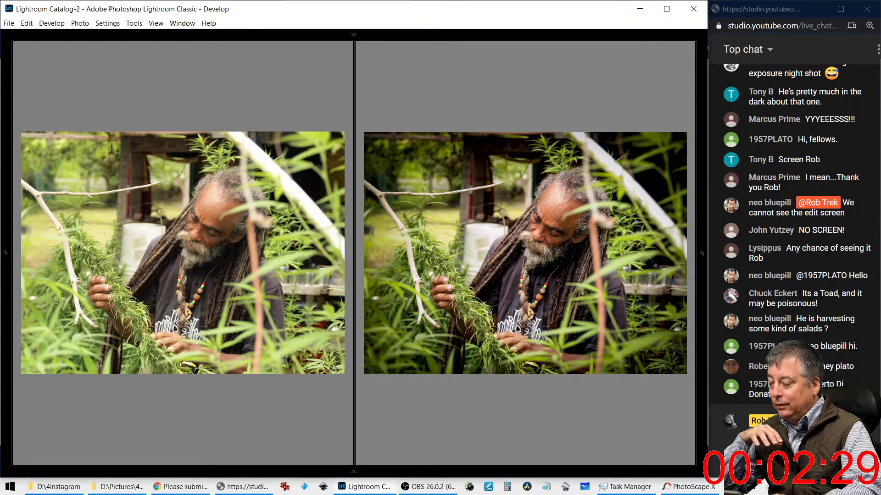
pyautogui.press('f')
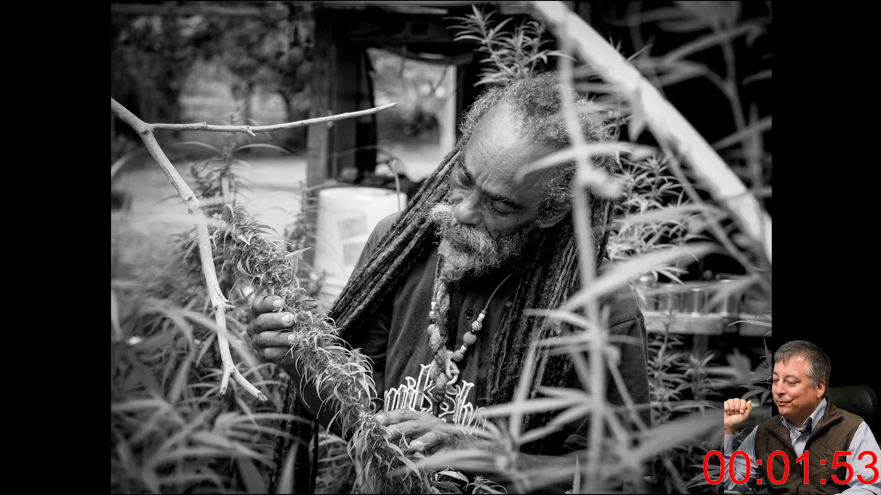
pyautogui.press('Escape')
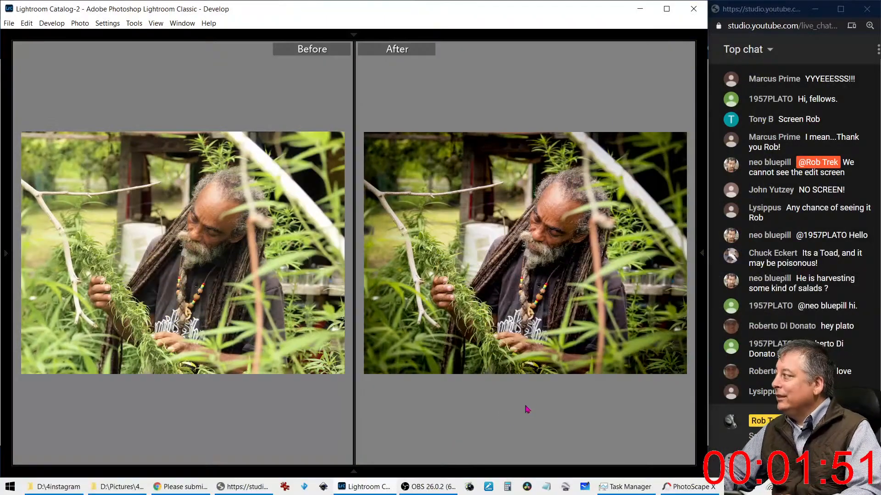
pyautogui.press('Tab')
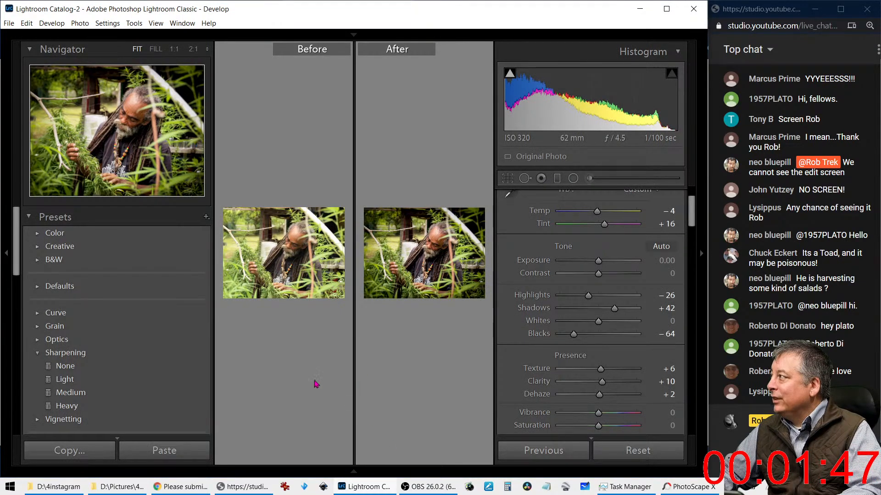
pyautogui.press('y')
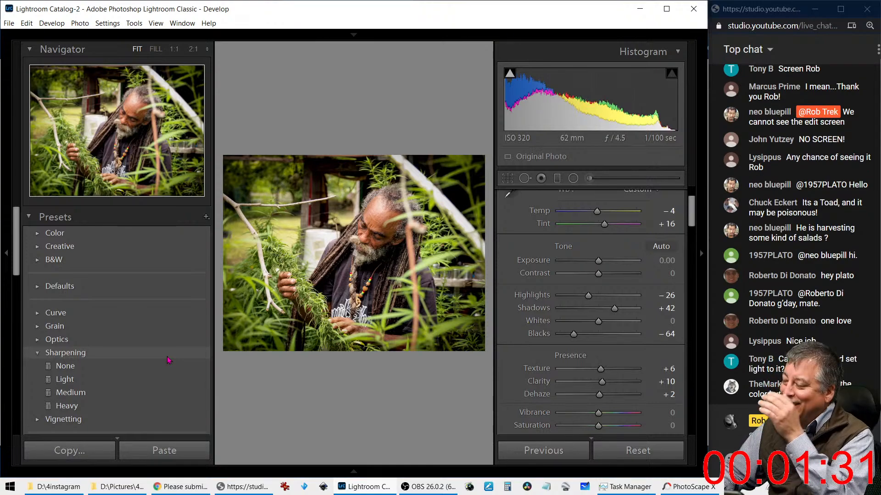
# Step: Open the lake photo with water lilies from the library grid and show its info overlay
pyautogui.press('e')
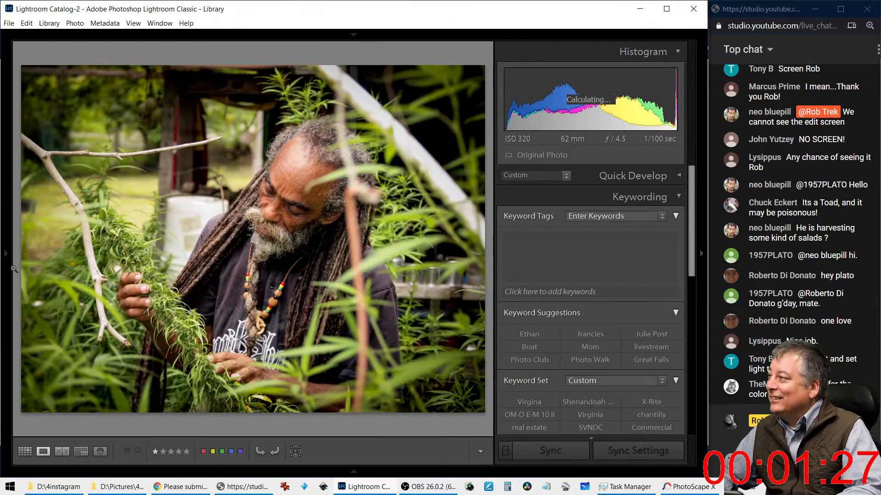
pyautogui.moveTo(9, 270)
pyautogui.press('g')
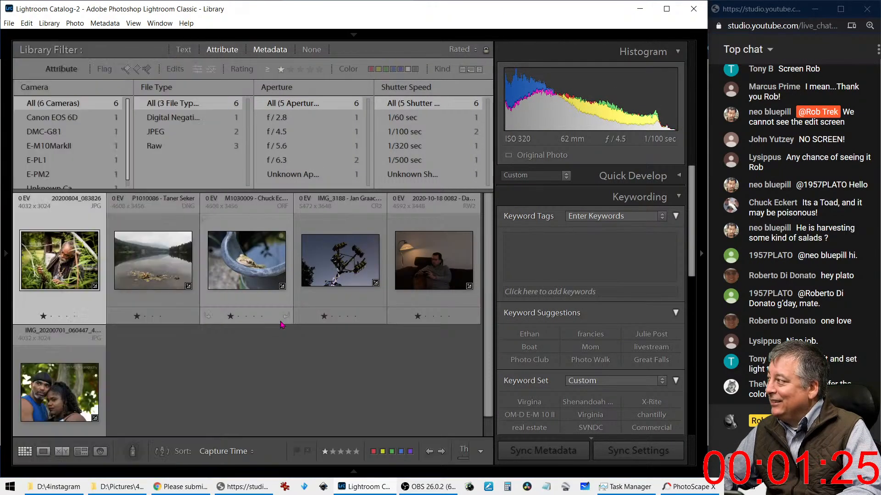
pyautogui.doubleClick(161, 272)
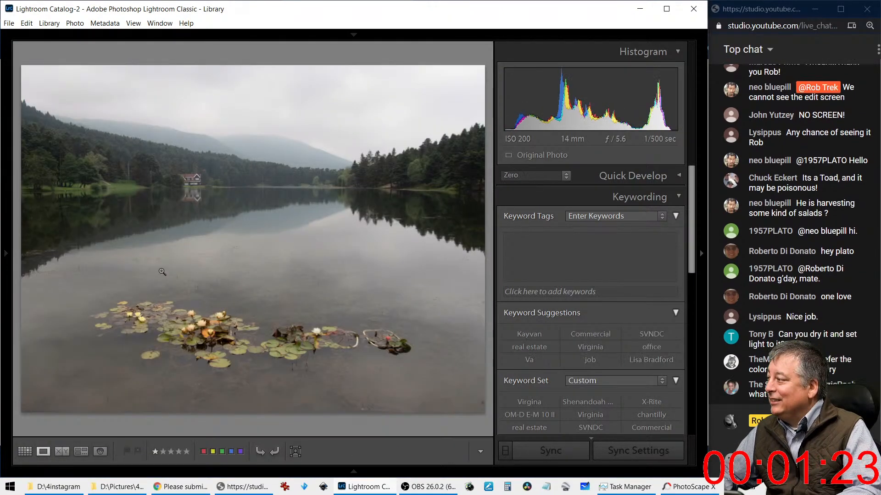
pyautogui.press('i')
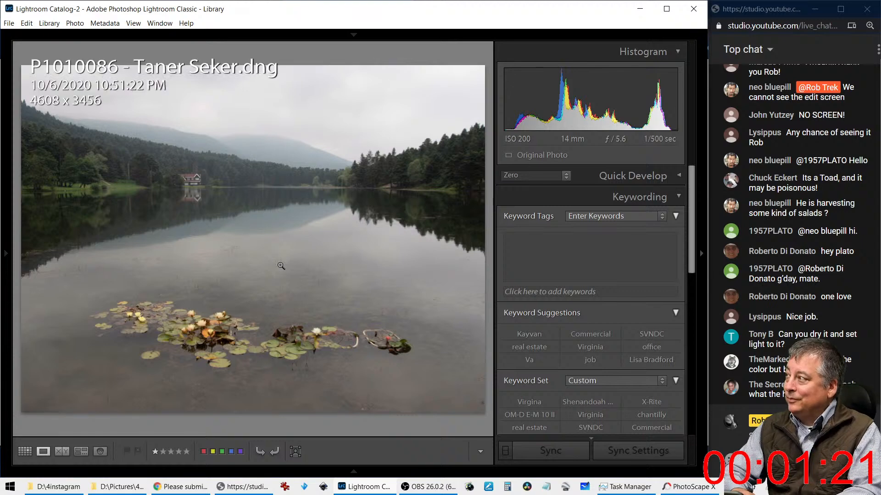
# Step: Show the lake photo's exposure details, then open the frog photo from the library grid with its info overlay
pyautogui.press('i')
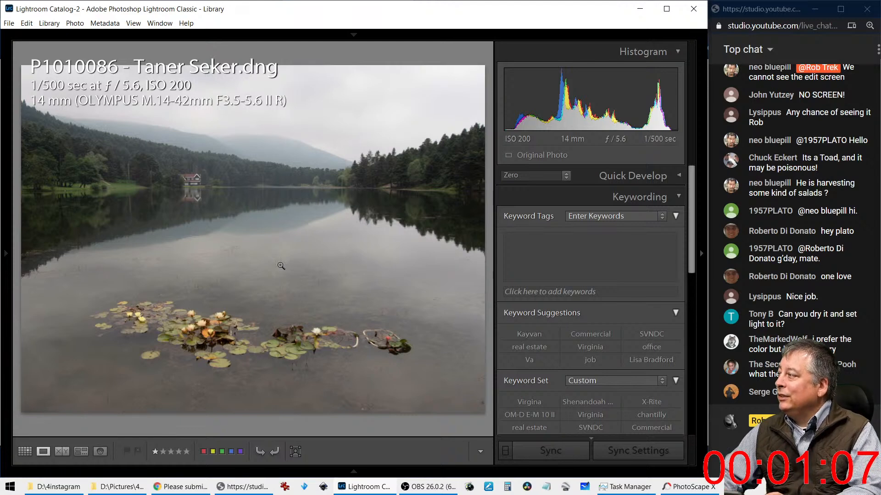
pyautogui.press('g')
pyautogui.click(281, 268)
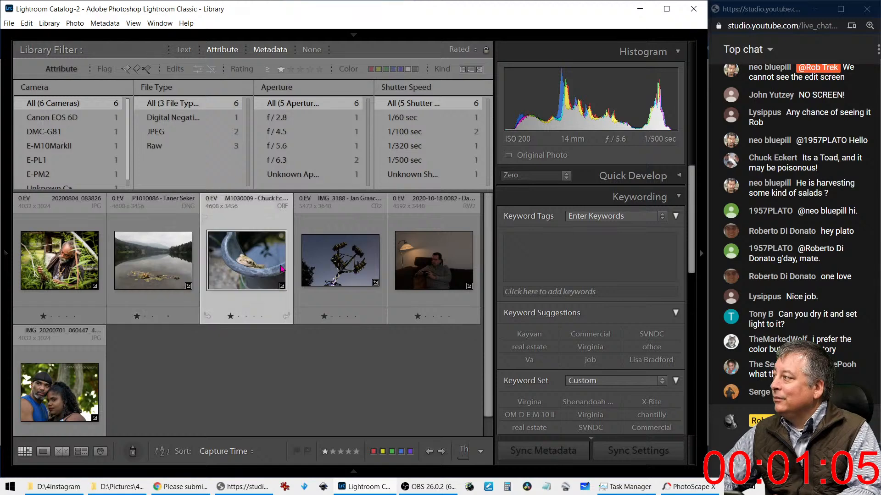
pyautogui.press('e')
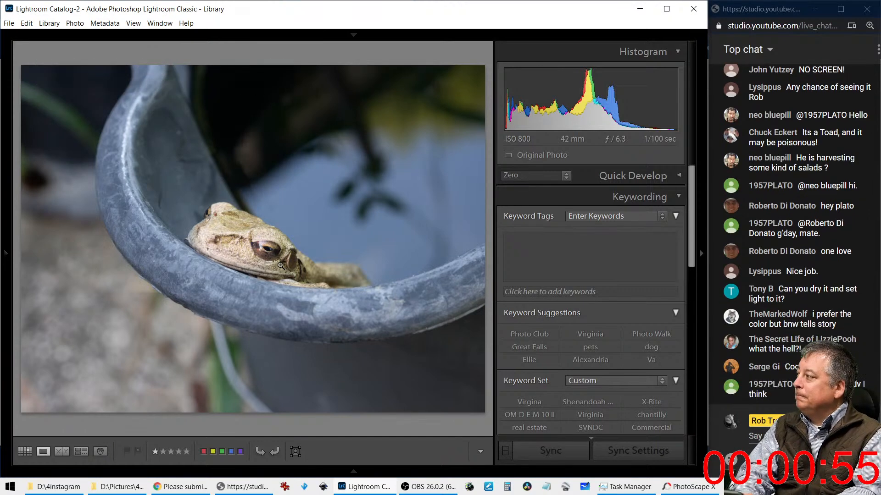
pyautogui.press('i')
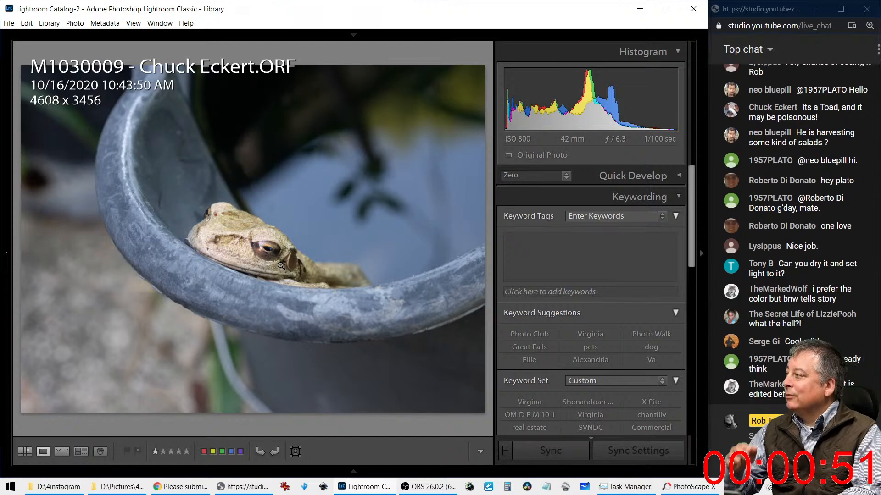
# Step: Switch to Olympus Workspace, fit its window over the recorded area, and open the M1030009 raw frog photo
pyautogui.click(475, 489)
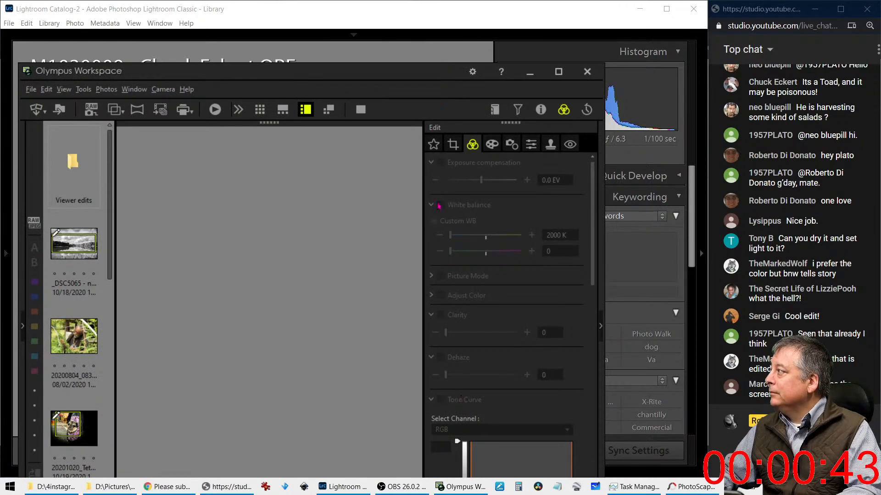
pyautogui.moveTo(360, 67); pyautogui.dragTo(2, 5)
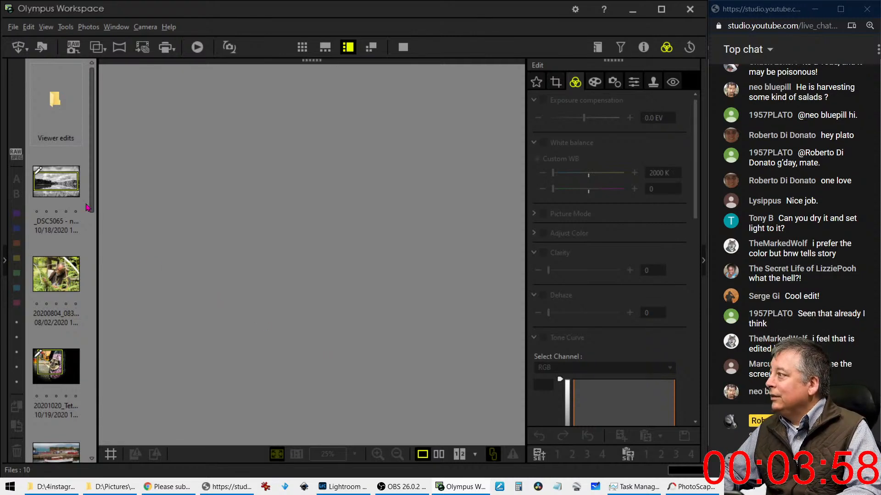
pyautogui.scroll(-3, 68, 231)
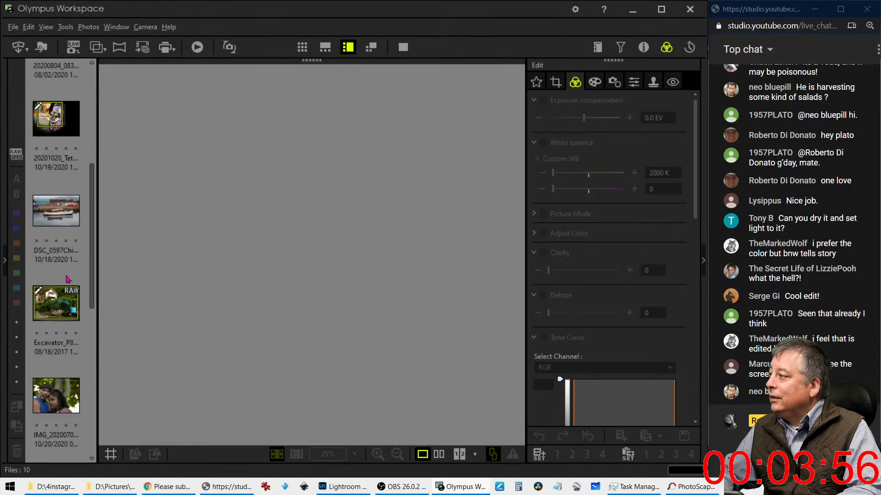
pyautogui.scroll(-1, 69, 303)
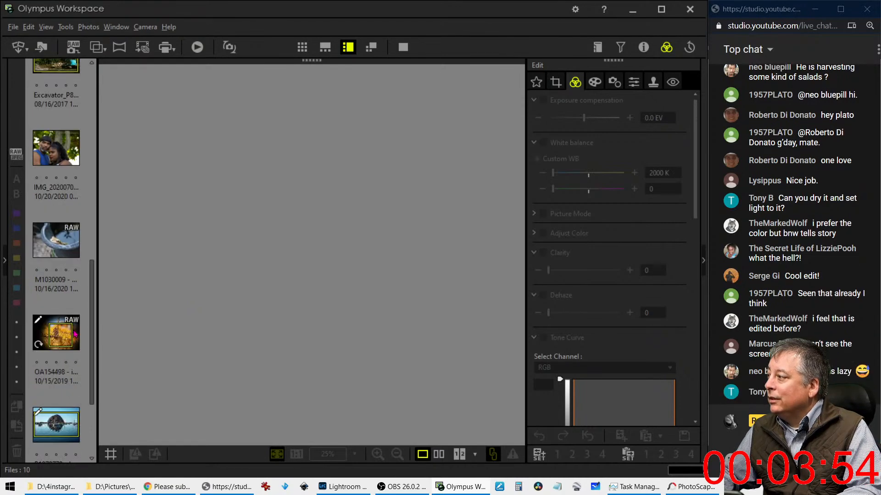
pyautogui.click(68, 273)
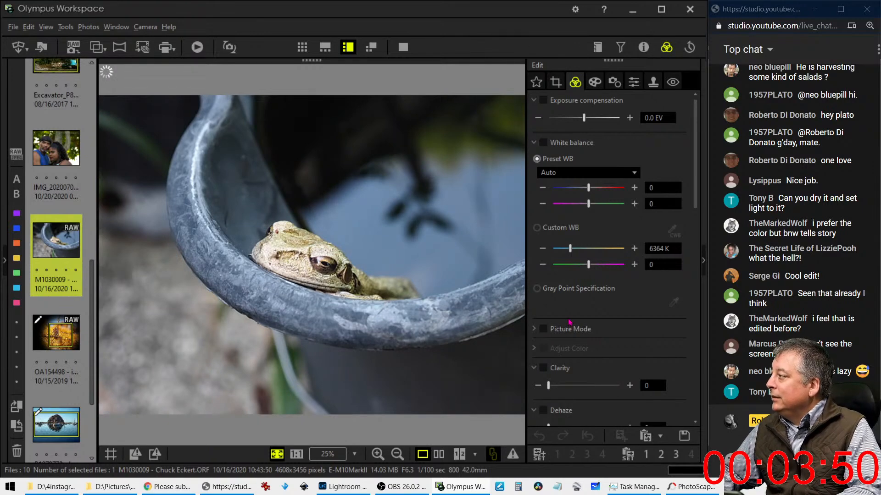
# Step: Apply the Pop Art art filter to the frog photo
pyautogui.click(599, 90)
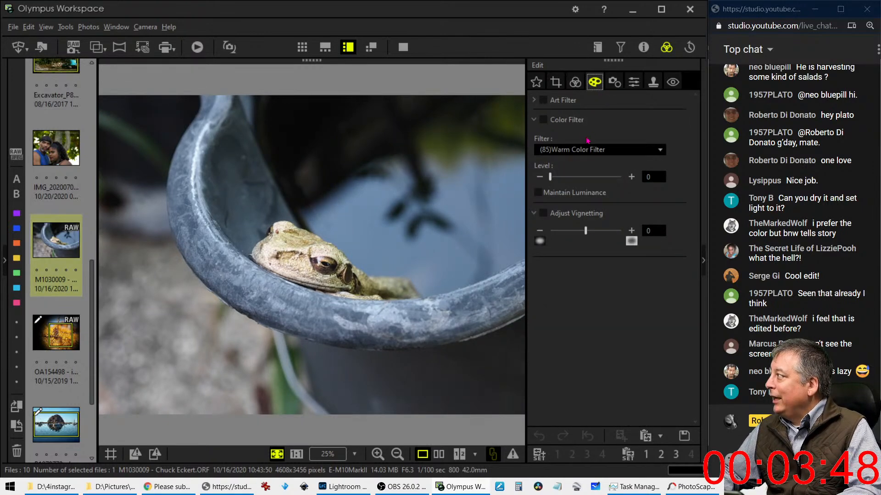
pyautogui.click(535, 101)
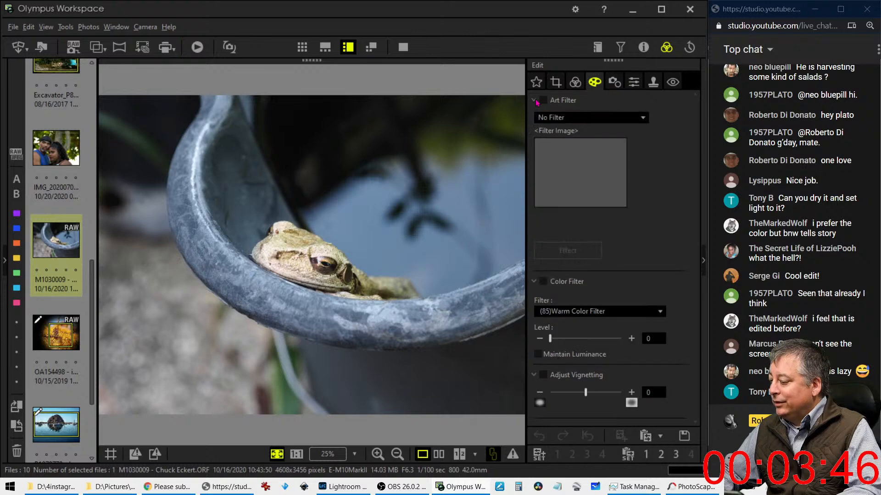
pyautogui.click(571, 120)
pyautogui.click(571, 145)
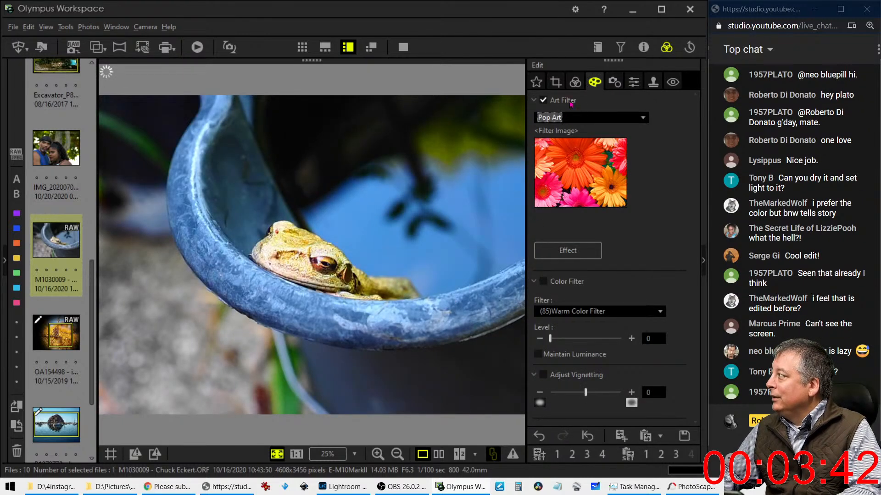
# Step: Inspect the frog's eye and the blue background at 1:1, and look through the aberration, distortion and keystone correction settings
pyautogui.click(574, 82)
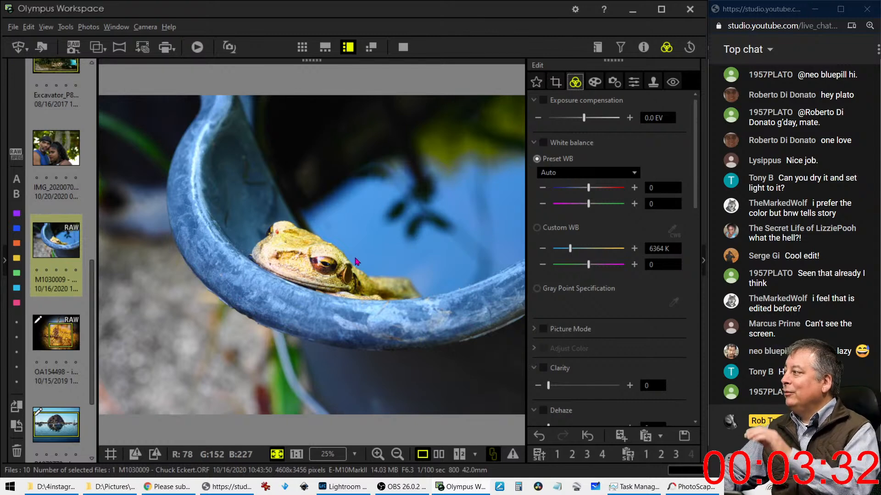
pyautogui.click(356, 261)
pyautogui.moveTo(358, 204); pyautogui.dragTo(449, 205)
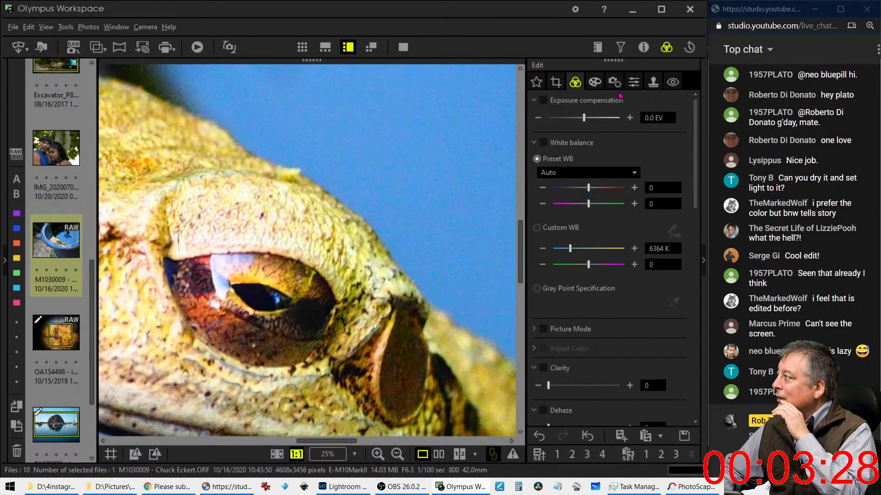
pyautogui.moveTo(454, 134); pyautogui.dragTo(398, 155)
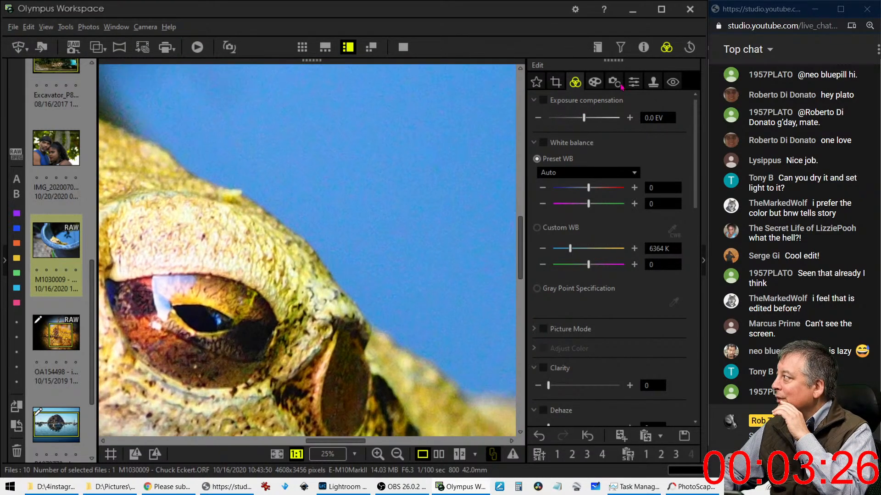
pyautogui.click(615, 82)
pyautogui.scroll(-5, 666, 337)
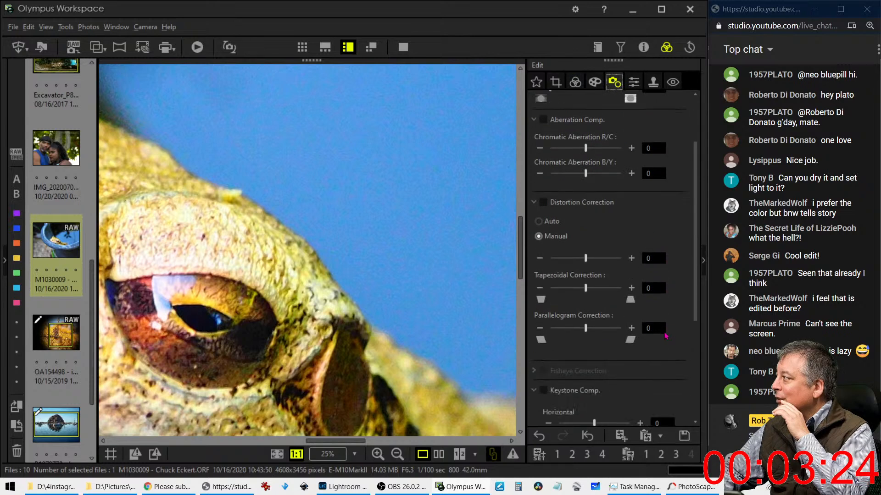
pyautogui.scroll(-2, 666, 336)
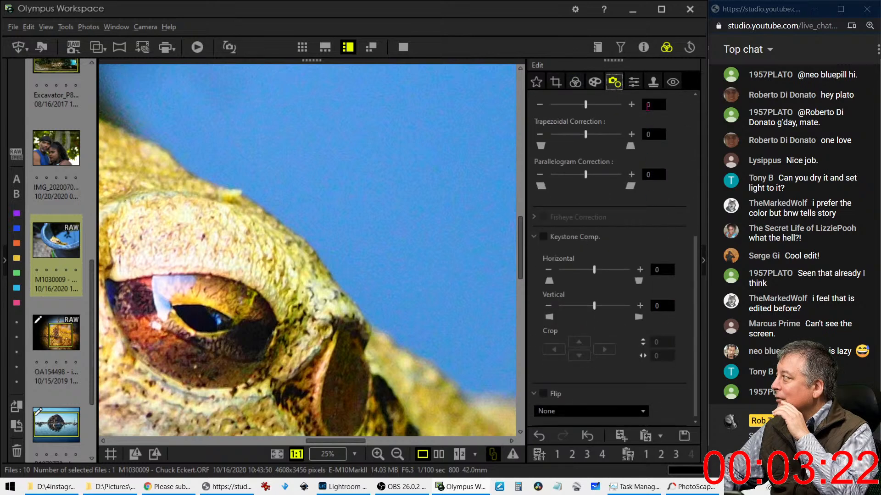
# Step: Try the Noise Filter at STANDARD with Isolated Point Removal at 8, and check the Noise Reduct. options
pyautogui.click(638, 86)
pyautogui.click(614, 285)
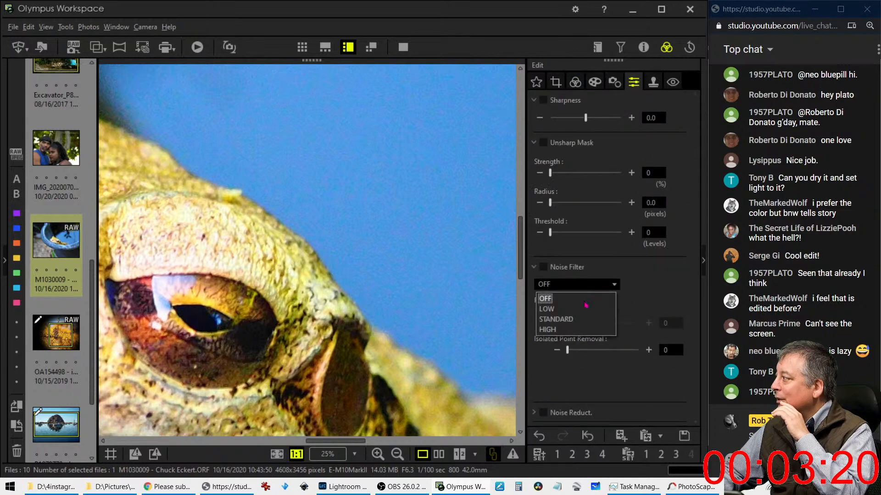
pyautogui.click(575, 320)
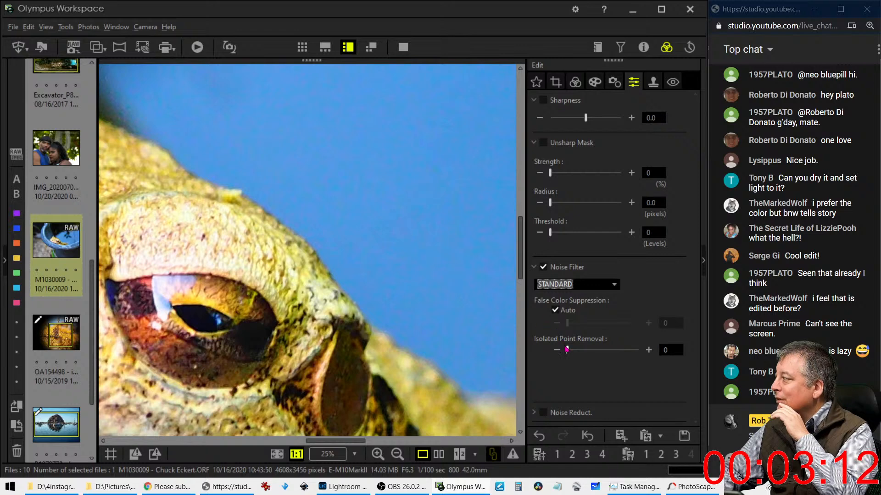
pyautogui.moveTo(567, 349); pyautogui.dragTo(600, 354)
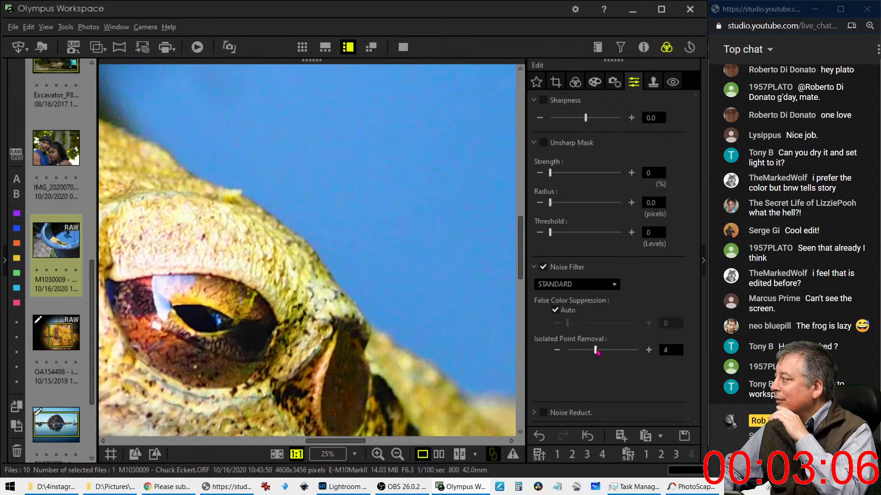
pyautogui.moveTo(595, 350); pyautogui.dragTo(624, 350)
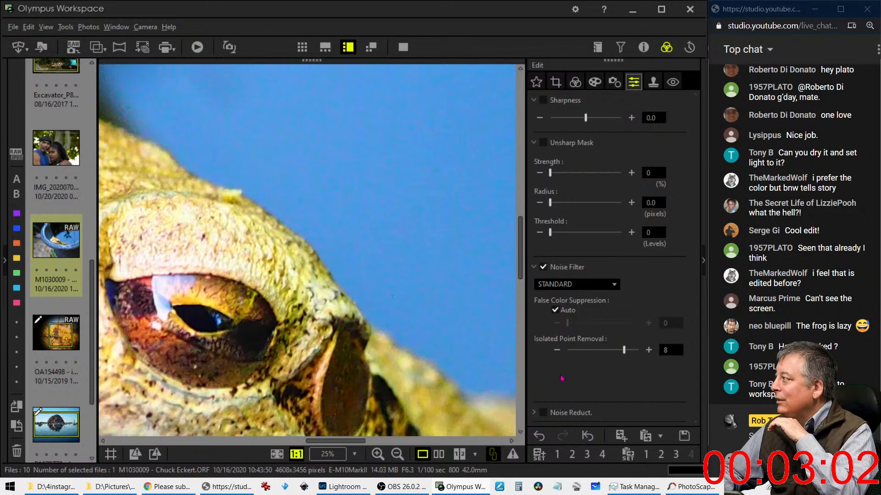
pyautogui.click(534, 412)
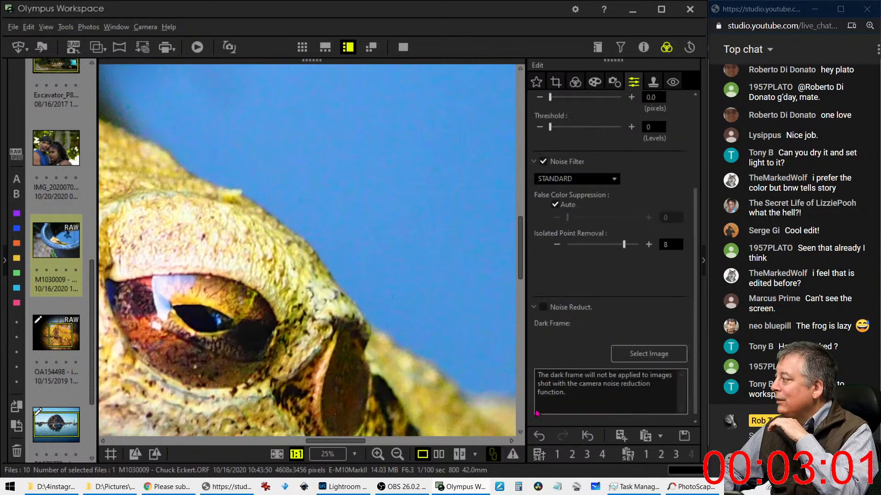
pyautogui.click(535, 308)
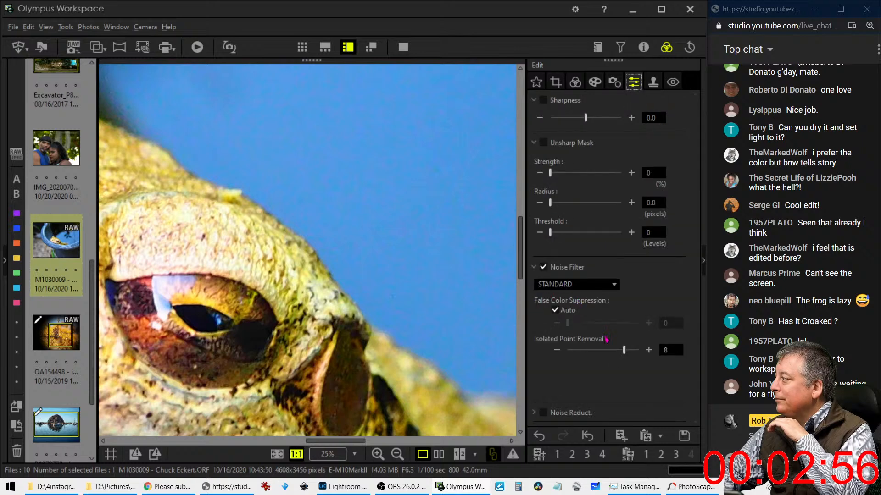
# Step: Set the Noise Filter to HIGH with manual False Color Suppression at 5 and Isolated Point Removal at 10
pyautogui.click(556, 311)
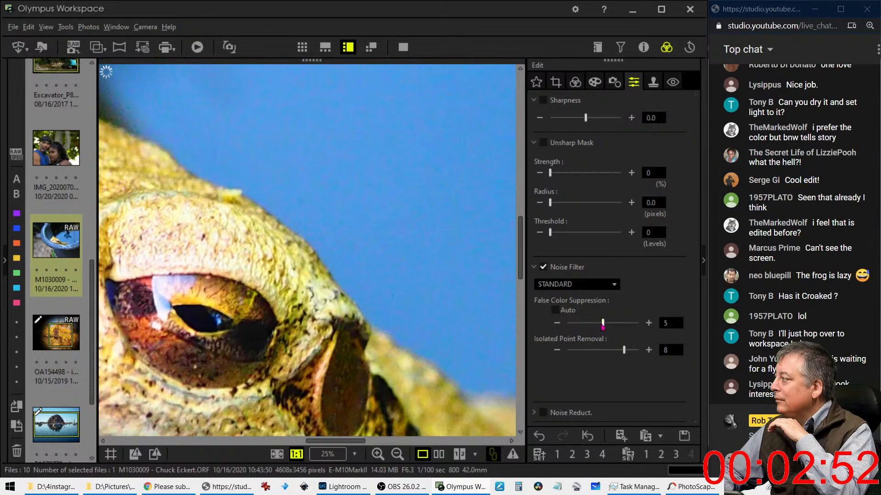
pyautogui.moveTo(624, 350); pyautogui.dragTo(638, 350)
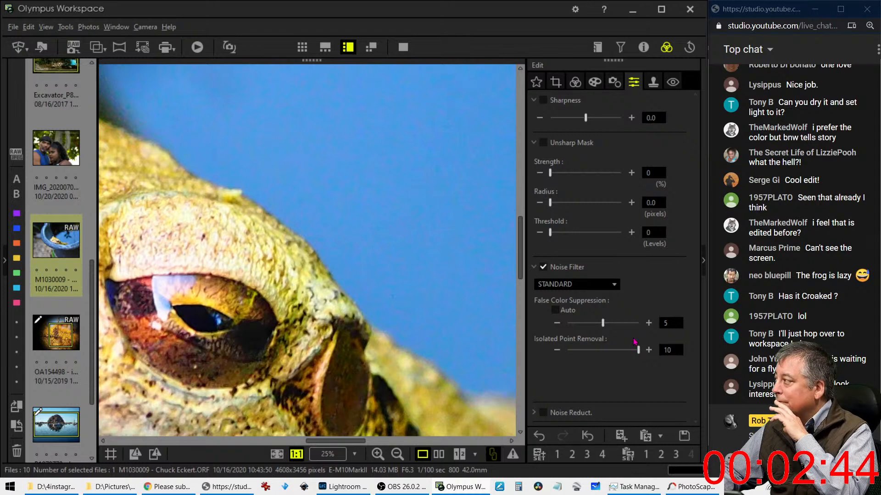
pyautogui.click(581, 285)
pyautogui.click(573, 329)
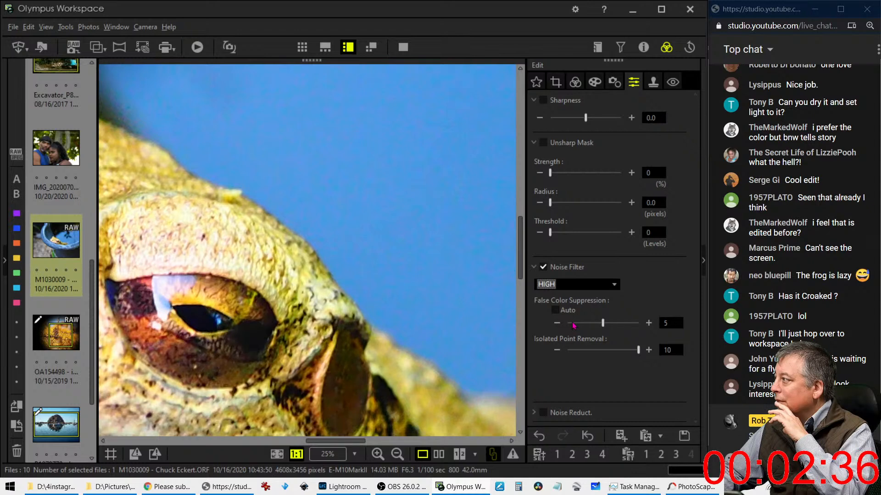
# Step: Set the frog photo's Sharpness to 2.0 and check the eye at 1:1
pyautogui.click(425, 309)
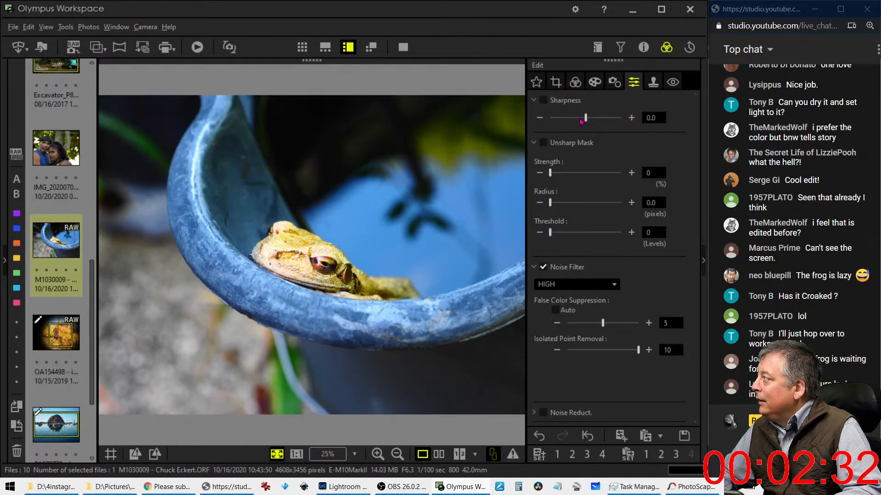
pyautogui.moveTo(580, 120); pyautogui.dragTo(622, 118)
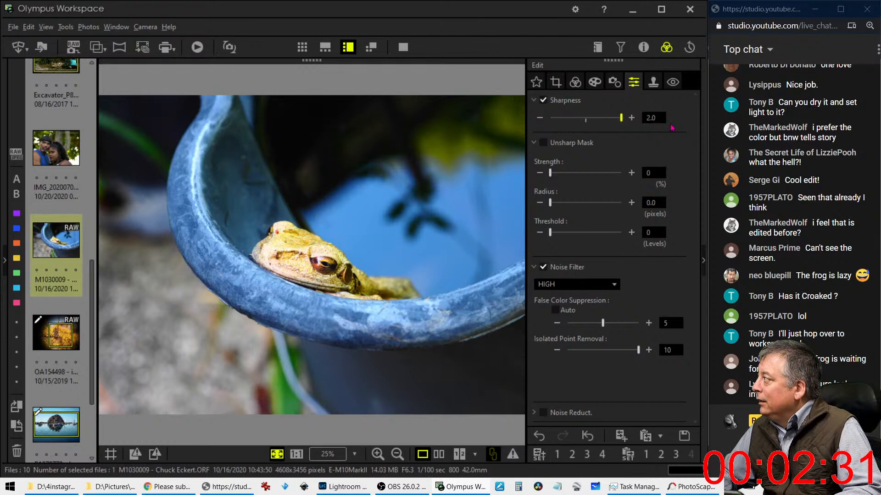
pyautogui.click(333, 255)
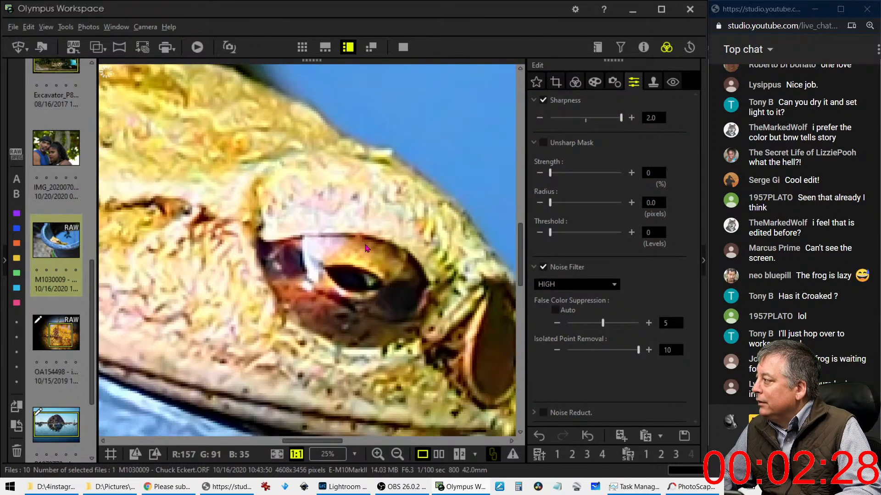
# Step: Set the Unsharp Mask to a Strength of 258%, a Radius of 1.0 pixels and a Threshold of 8 levels, and view the whole photo
pyautogui.click(574, 83)
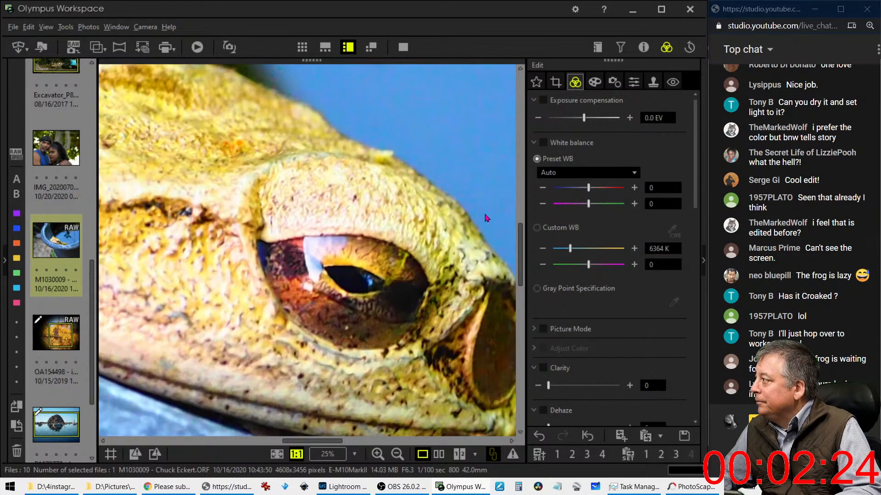
pyautogui.click(615, 84)
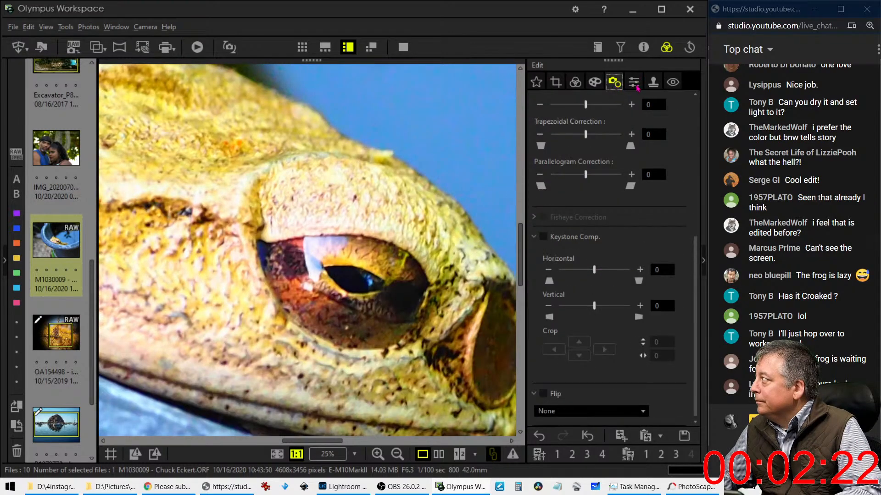
pyautogui.click(634, 83)
pyautogui.moveTo(554, 175); pyautogui.dragTo(587, 174)
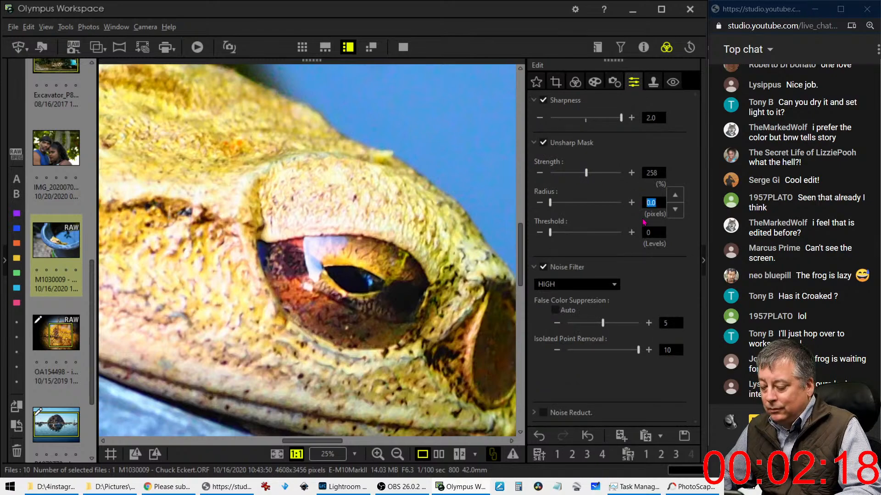
pyautogui.write('1')
pyautogui.click(662, 236)
pyautogui.write('8')
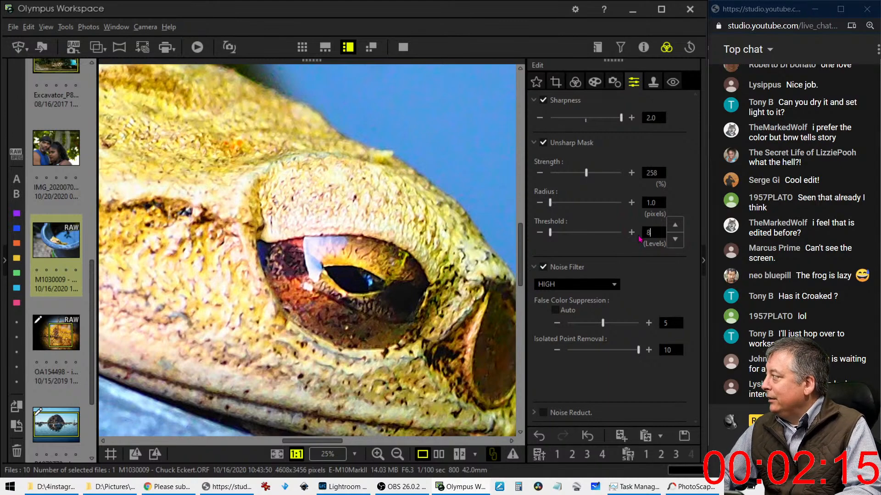
pyautogui.press('Tab')
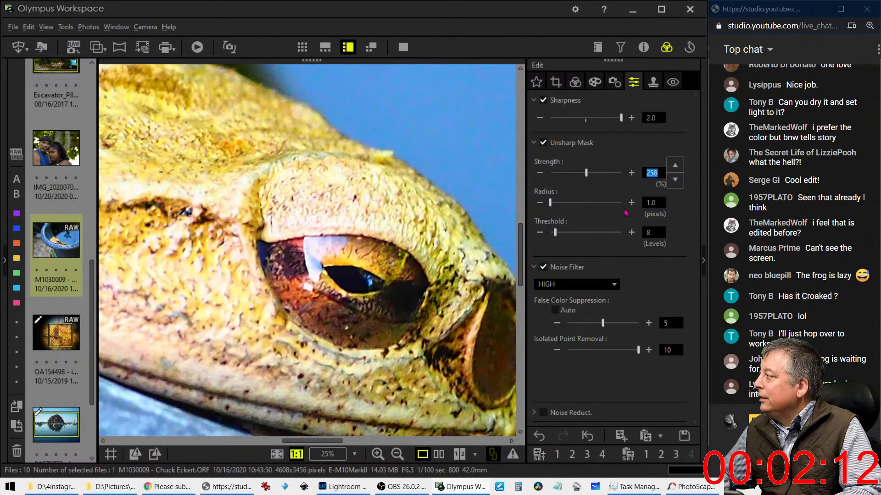
pyautogui.click(345, 219)
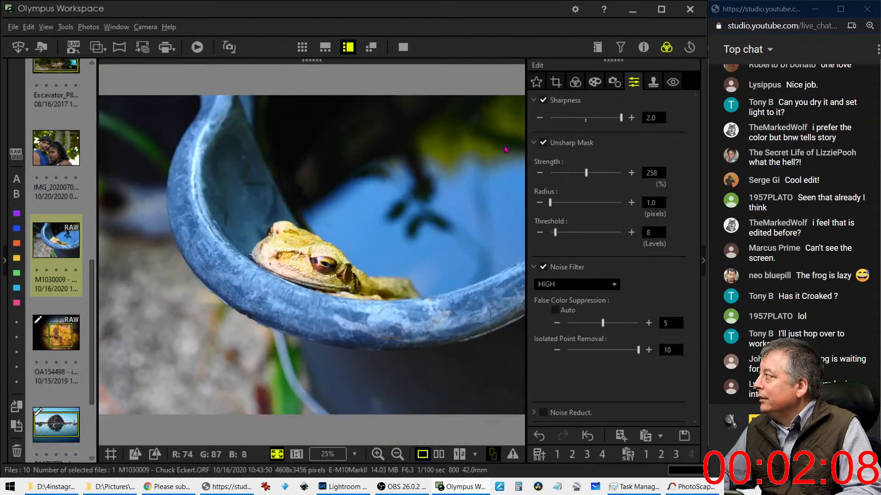
# Step: Crop the frog photo to a 1:1 square of 2655 x 2655 pixels framing the frog and the pot rim
pyautogui.click(555, 82)
pyautogui.click(576, 146)
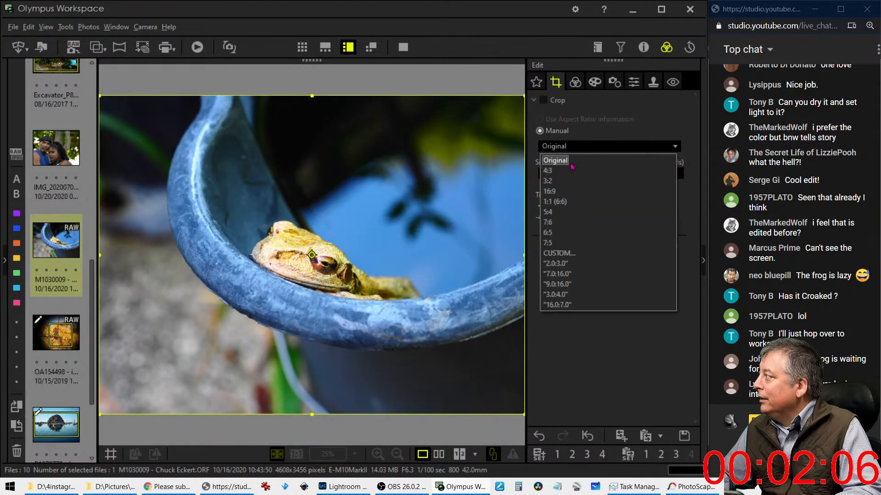
pyautogui.click(567, 201)
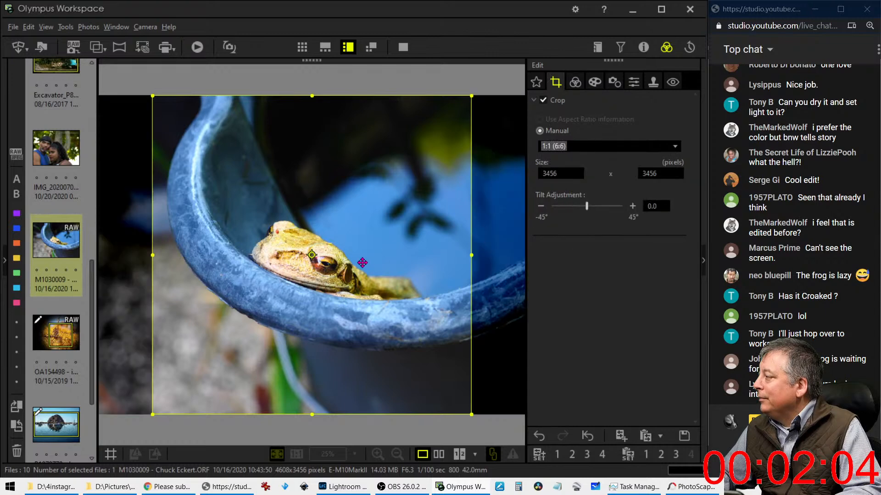
pyautogui.moveTo(362, 263); pyautogui.dragTo(384, 261)
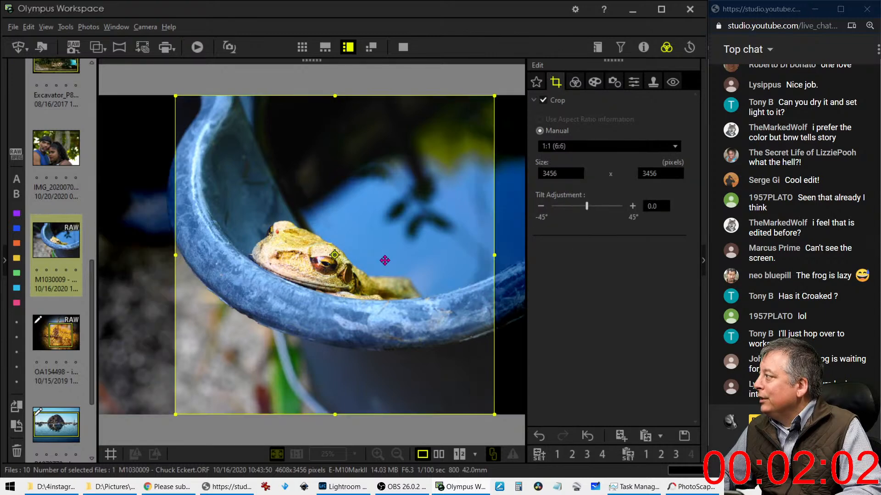
pyautogui.moveTo(335, 415); pyautogui.dragTo(336, 347)
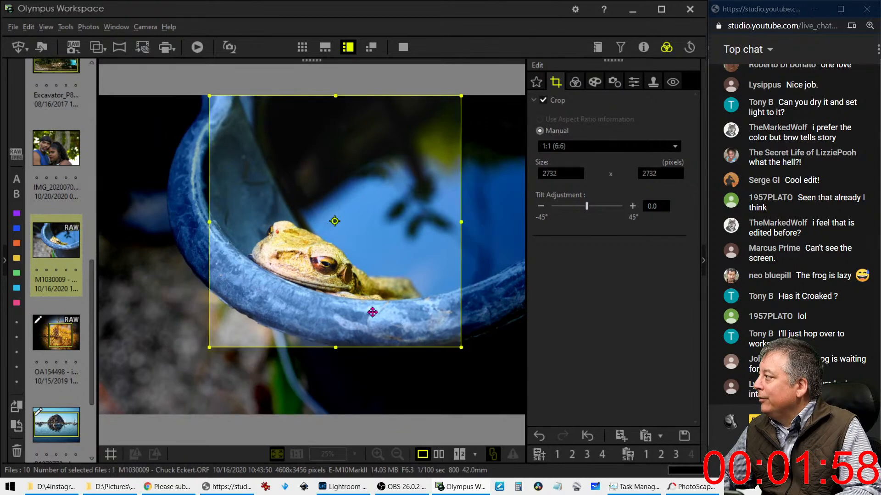
pyautogui.moveTo(367, 294); pyautogui.dragTo(374, 294)
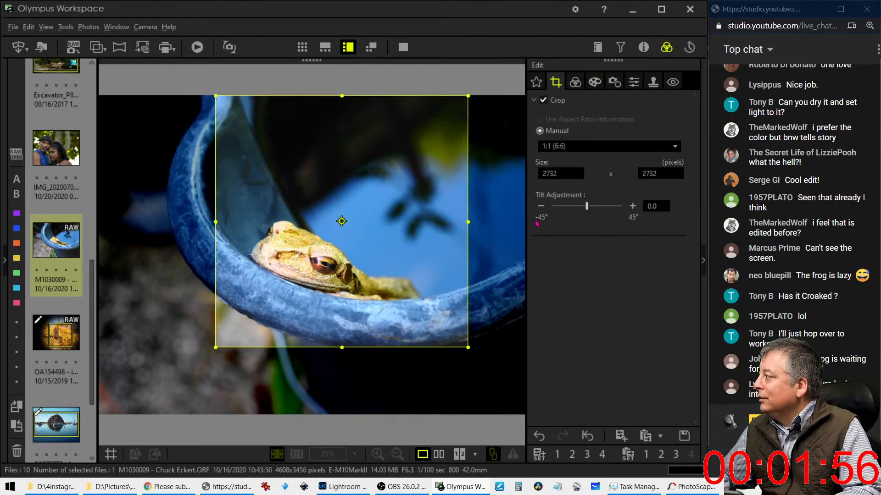
pyautogui.moveTo(342, 347); pyautogui.dragTo(342, 340)
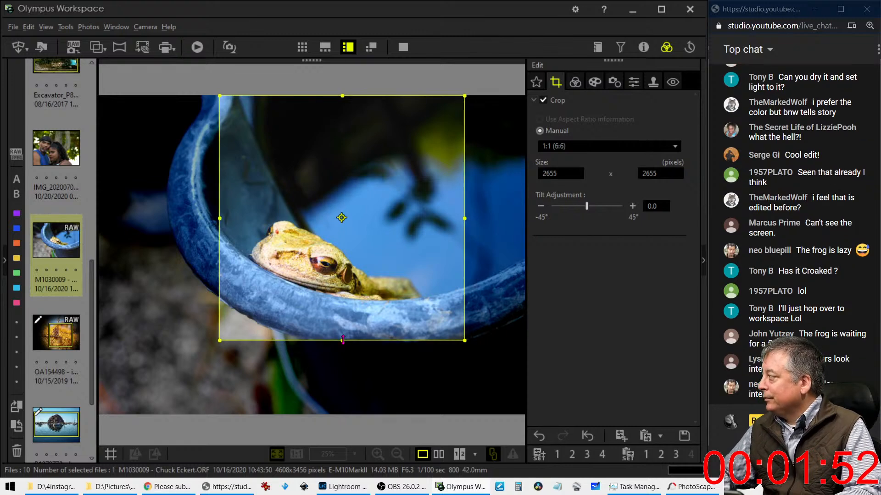
pyautogui.moveTo(355, 323); pyautogui.dragTo(345, 322)
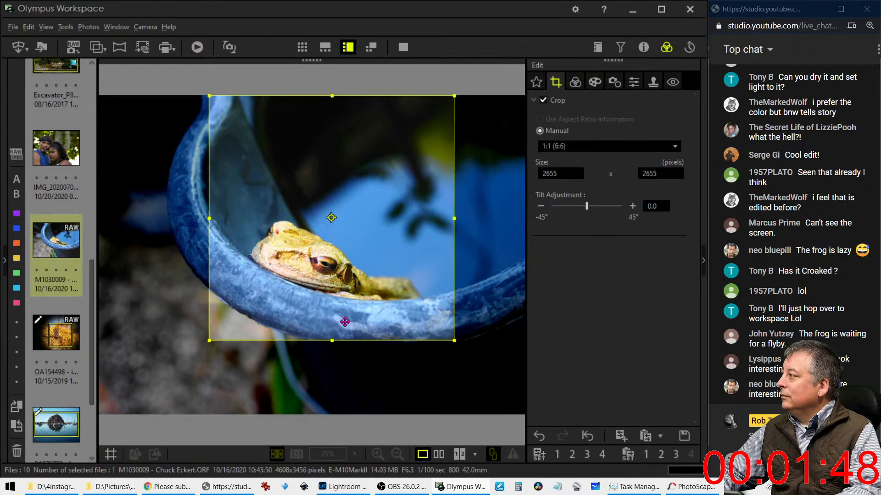
# Step: Apply the crop and darken the frog photo's corners with Adjust Vignetting at -17
pyautogui.click(574, 81)
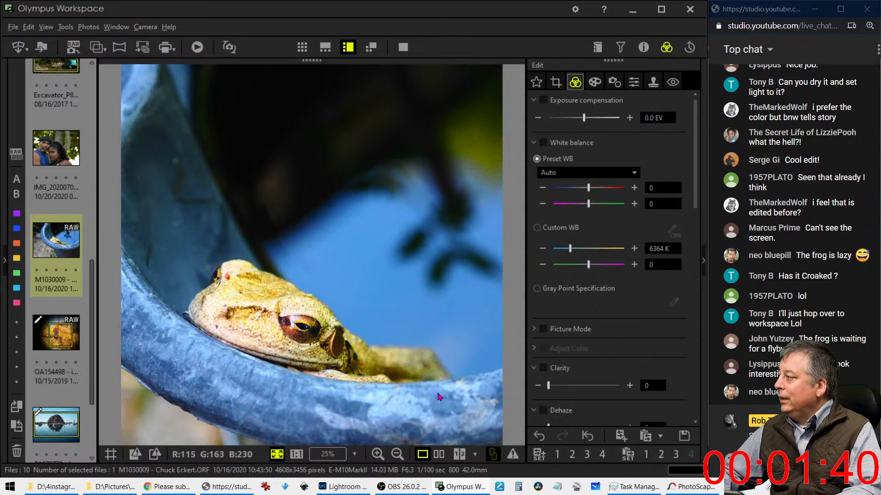
pyautogui.click(594, 81)
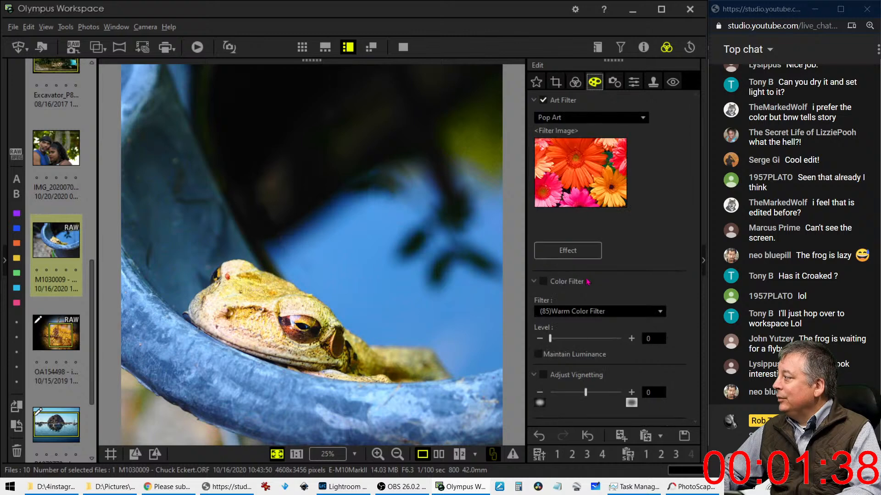
pyautogui.moveTo(585, 393); pyautogui.dragTo(570, 396)
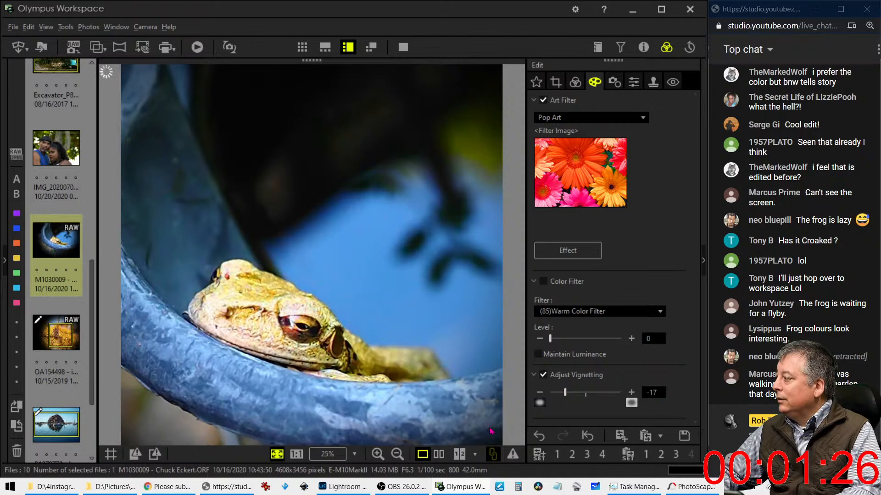
# Step: Compare the original and edited frog photos side by side in full screen, and return to the single view
pyautogui.click(439, 454)
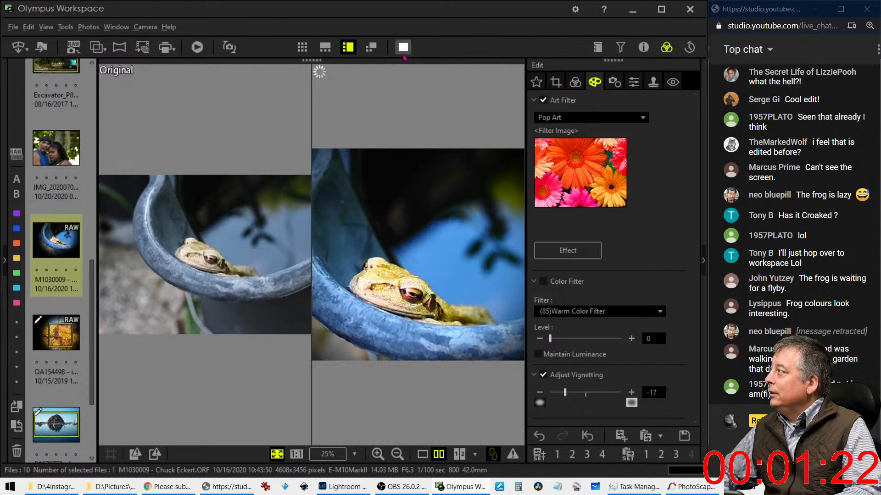
pyautogui.click(403, 48)
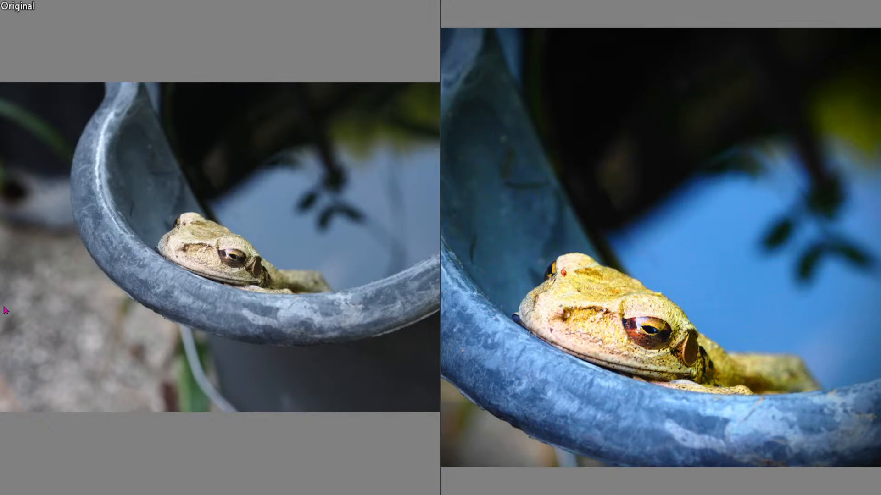
pyautogui.press('Escape')
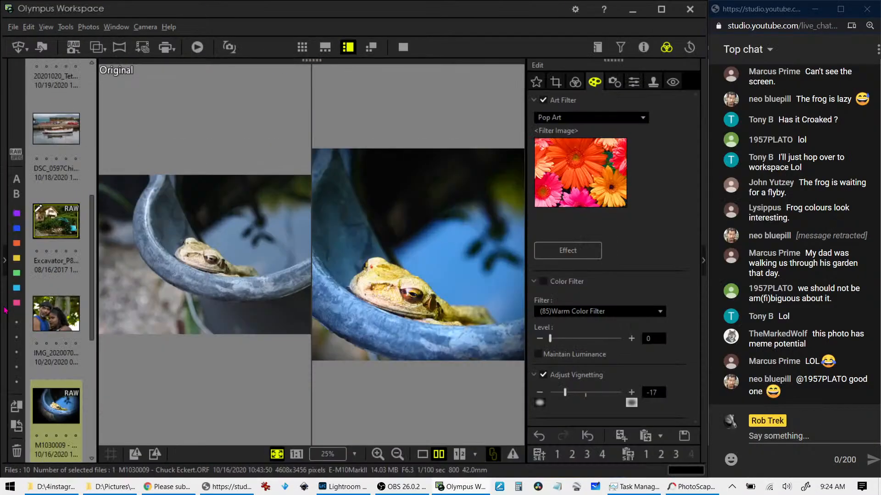
pyautogui.click(422, 461)
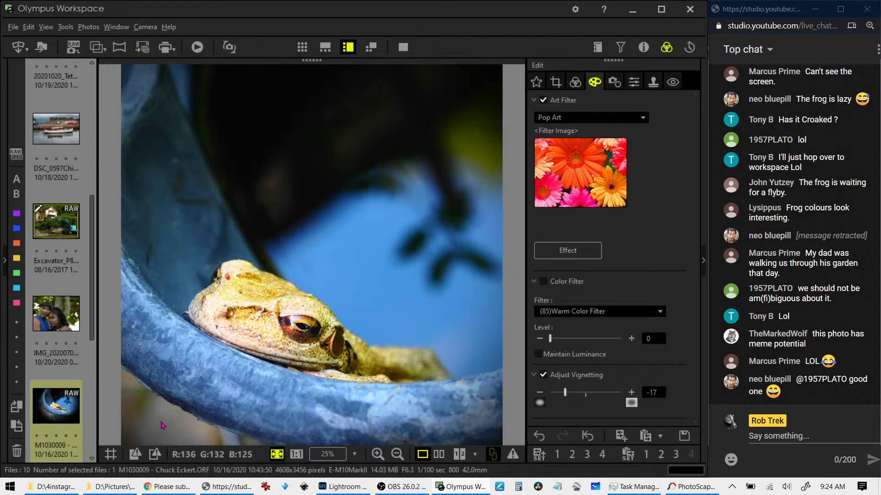
# Step: Switch to Lightroom Classic and open the couple's portrait IMG_20200701_060447_478.jpg from the photo grid in a large view
pyautogui.scroll(-5, 46, 400)
pyautogui.scroll(3, 45, 400)
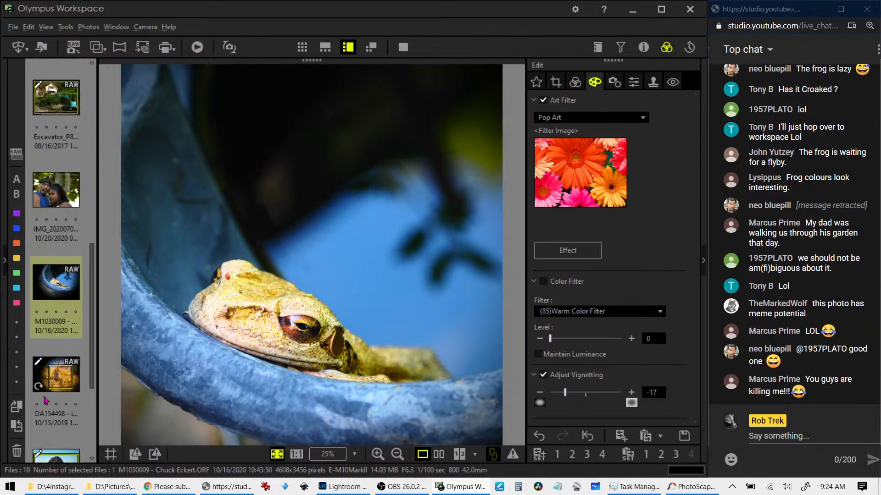
pyautogui.click(366, 489)
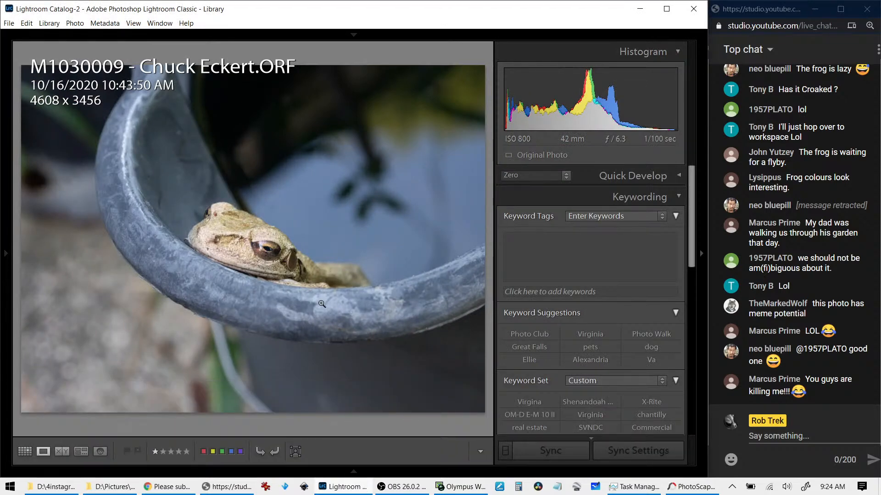
pyautogui.press('g')
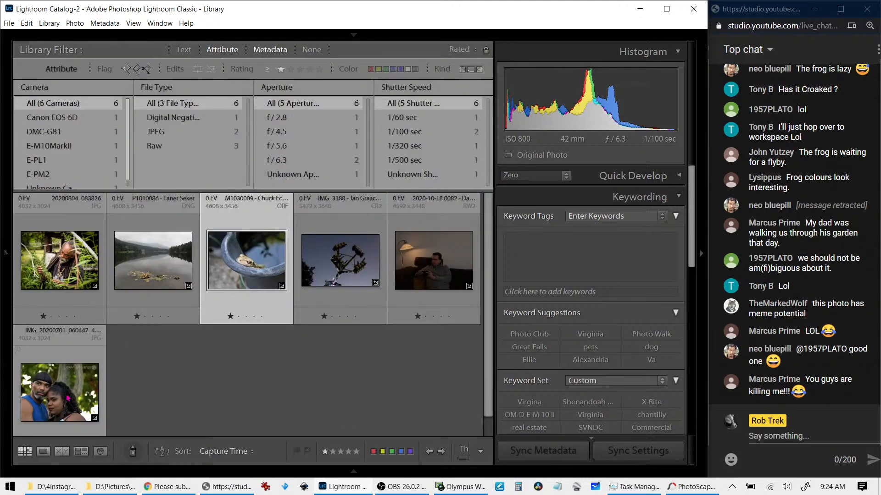
pyautogui.scroll(-1, 68, 388)
pyautogui.doubleClick(68, 388)
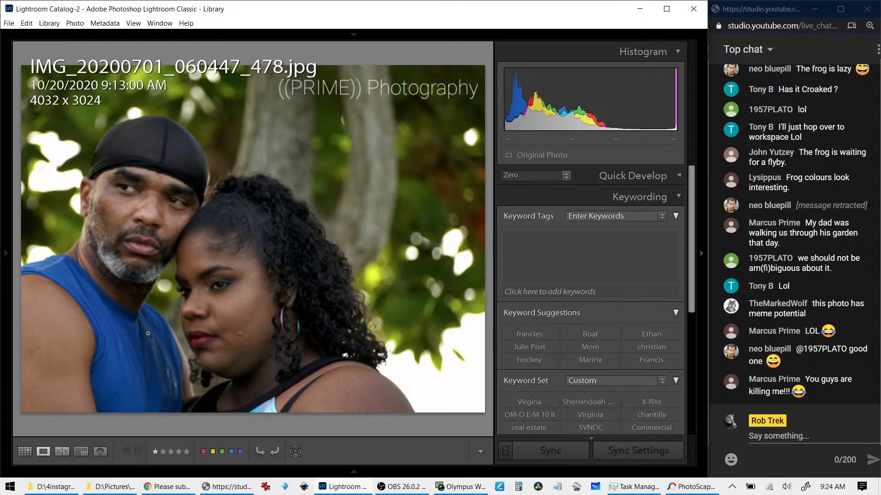
# Step: Inspect the faces in the couple's portrait up close for detail and return to the whole photo
pyautogui.click(257, 290)
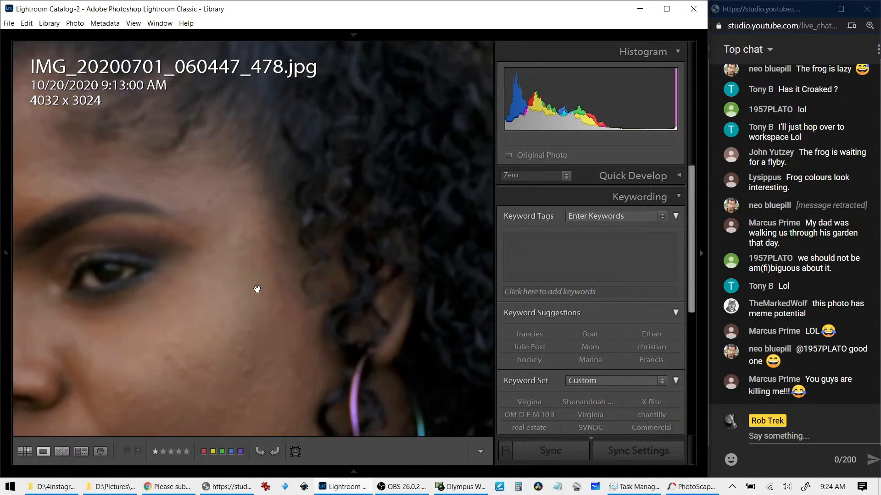
pyautogui.click(257, 290)
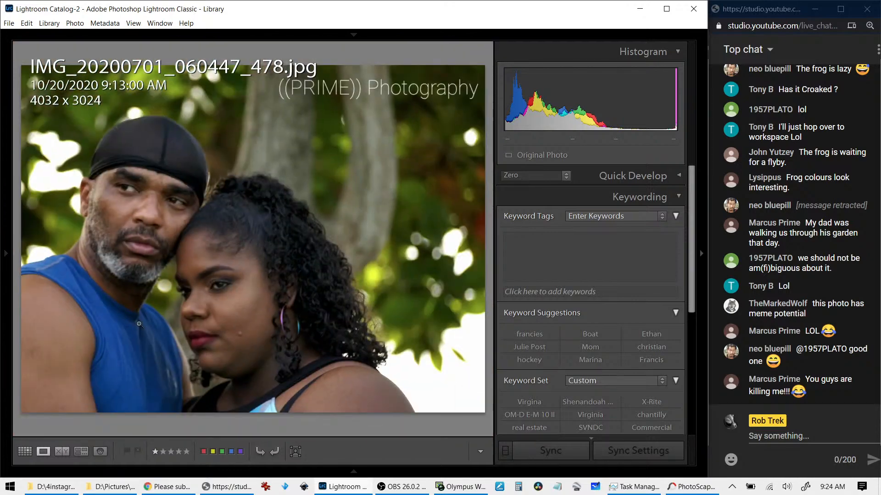
pyautogui.click(139, 324)
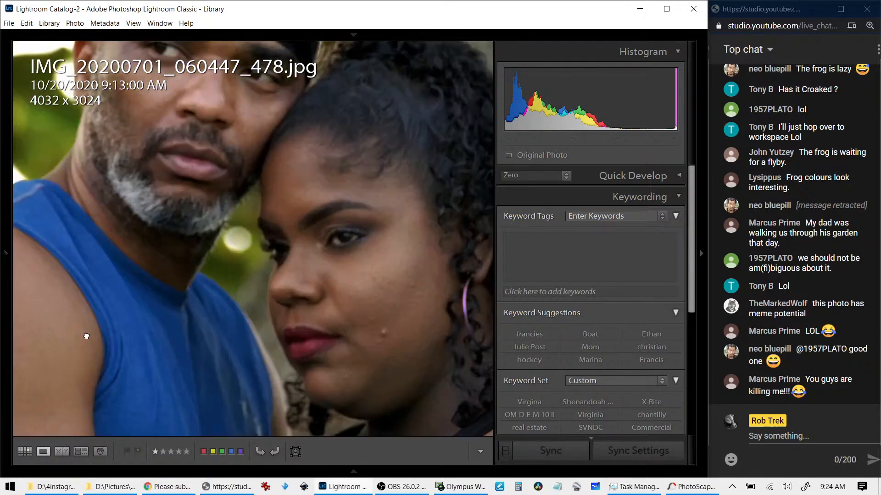
pyautogui.click(89, 338)
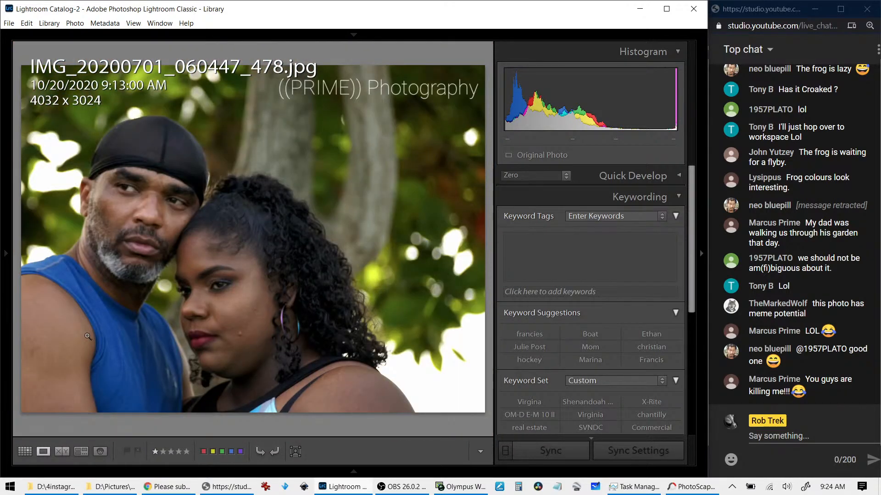
# Step: Convert the couple's portrait to black and white and open it in the Develop module with the presets hidden
pyautogui.press('v')
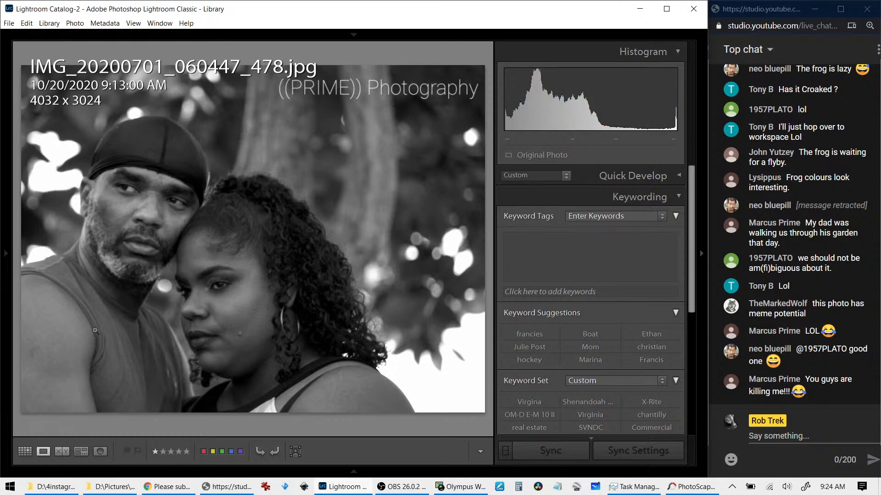
pyautogui.press('d')
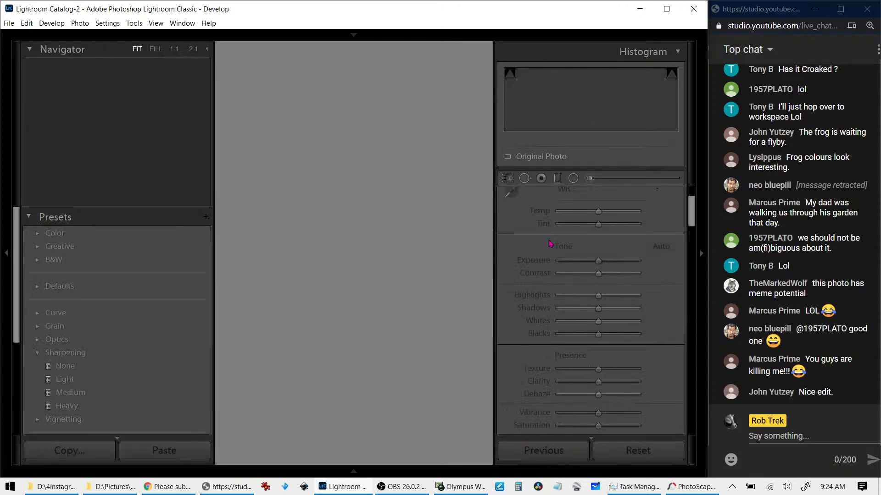
pyautogui.click(14, 260)
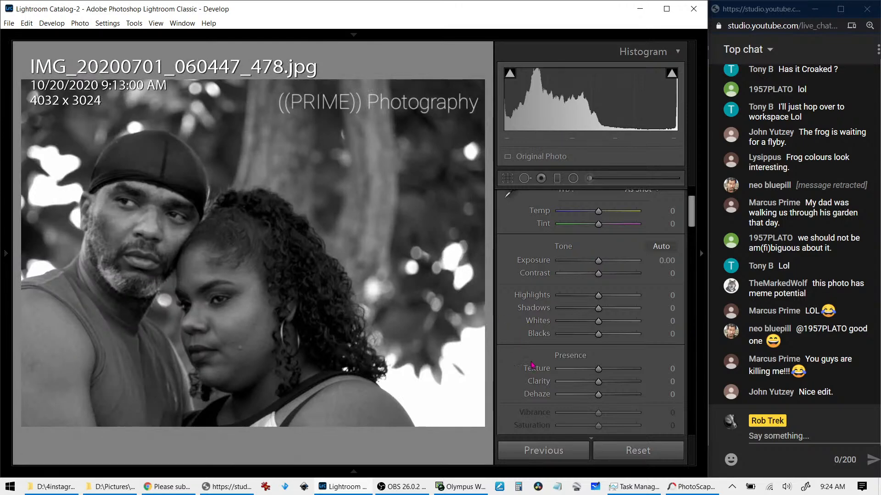
# Step: Add film grain to the black-and-white portrait with Amount 100, Size 43 and Roughness 81
pyautogui.scroll(-10, 528, 360)
pyautogui.scroll(-5, 546, 329)
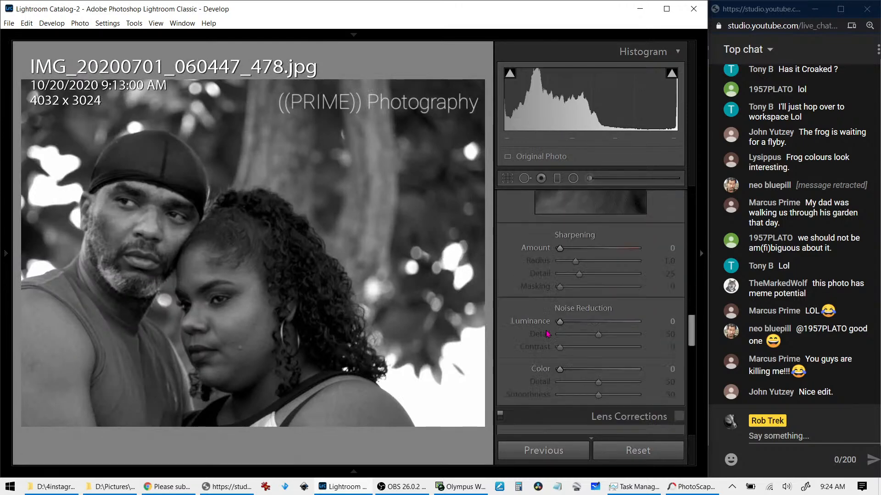
pyautogui.scroll(-8, 540, 352)
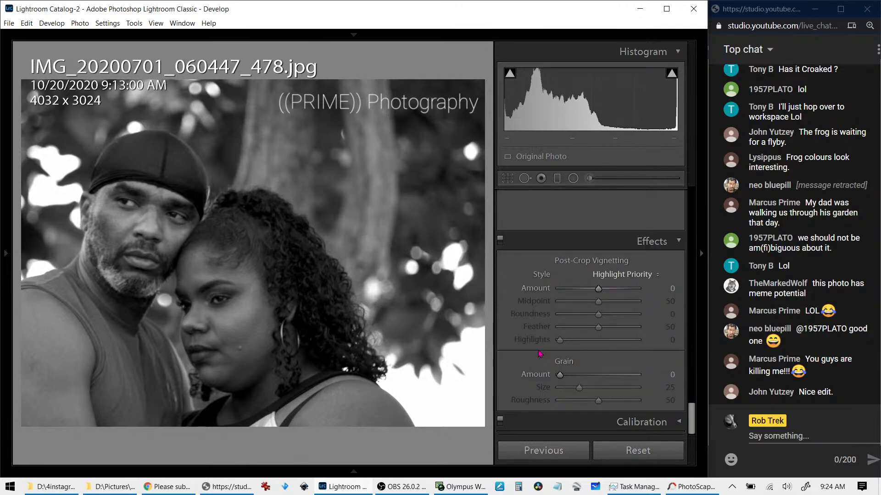
pyautogui.moveTo(560, 376); pyautogui.dragTo(605, 378)
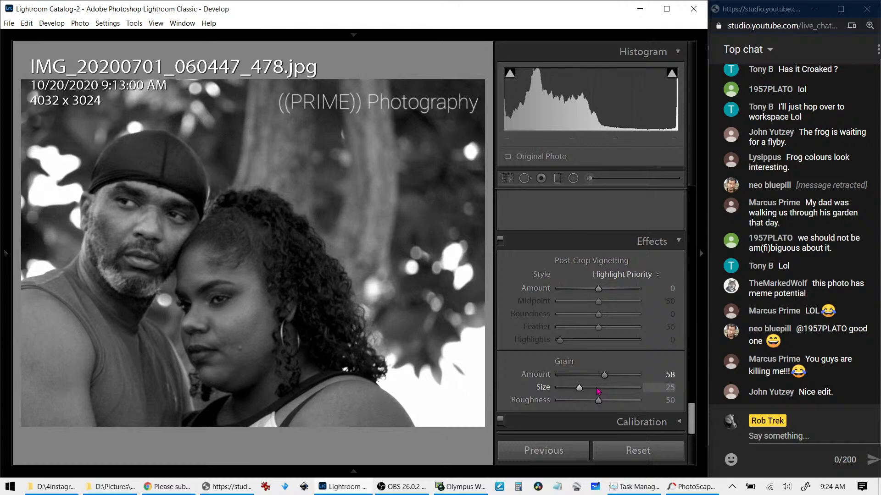
pyautogui.moveTo(604, 376); pyautogui.dragTo(628, 375)
pyautogui.moveTo(579, 393); pyautogui.dragTo(596, 393)
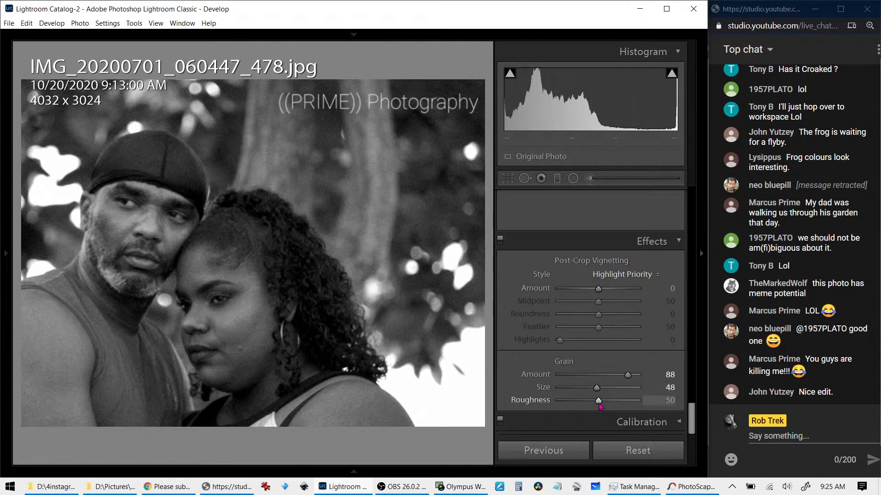
pyautogui.moveTo(598, 404); pyautogui.dragTo(648, 380)
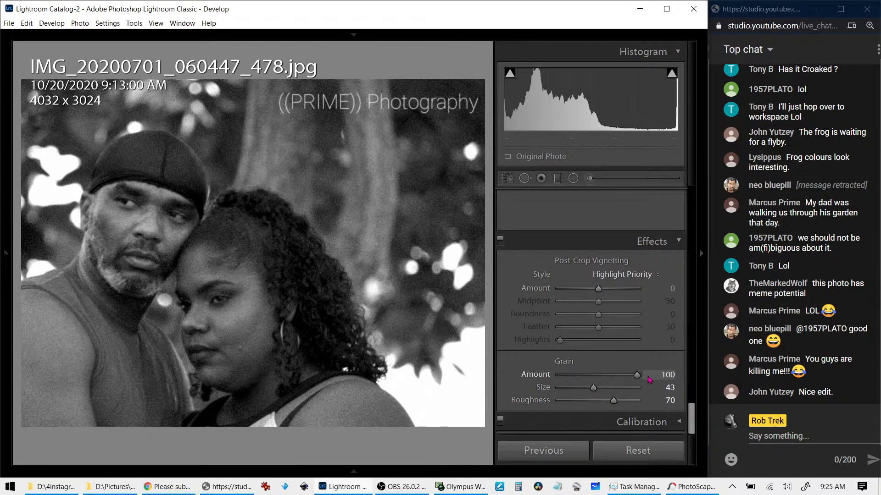
pyautogui.moveTo(617, 404); pyautogui.dragTo(624, 405)
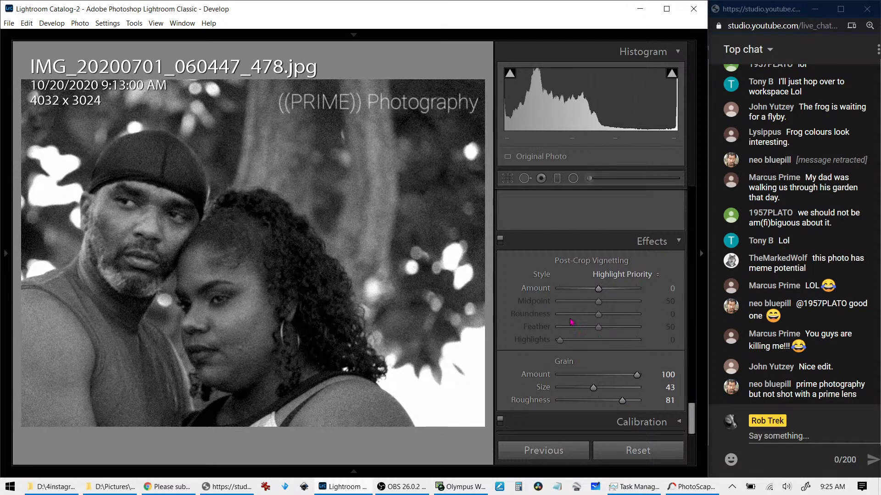
# Step: Set the portrait's Highlights to −35, Shadows to +32 and Whites to +1, and leave Blacks at 0
pyautogui.scroll(10, 571, 322)
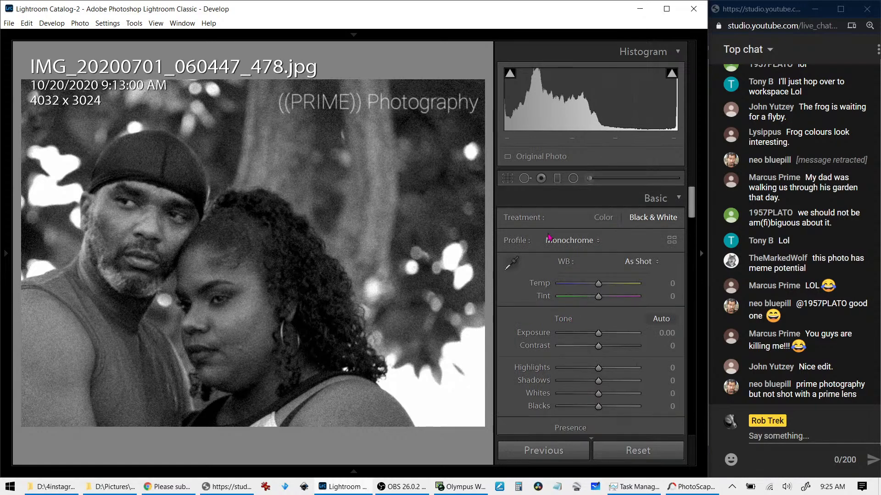
pyautogui.scroll(-5, 543, 284)
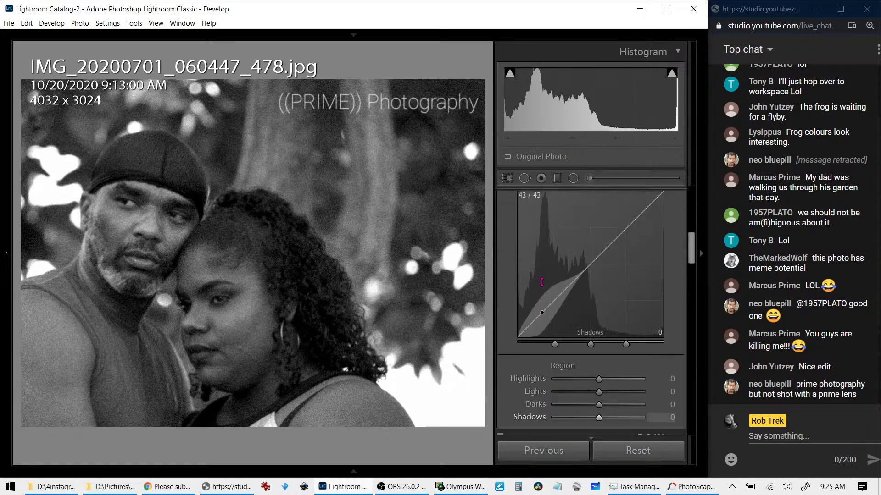
pyautogui.scroll(-6, 542, 280)
pyautogui.scroll(2, 543, 283)
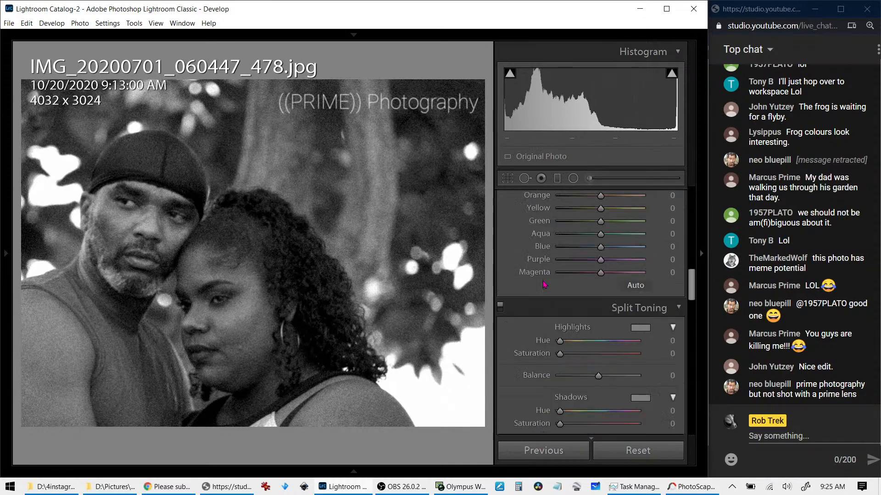
pyautogui.scroll(-2, 544, 285)
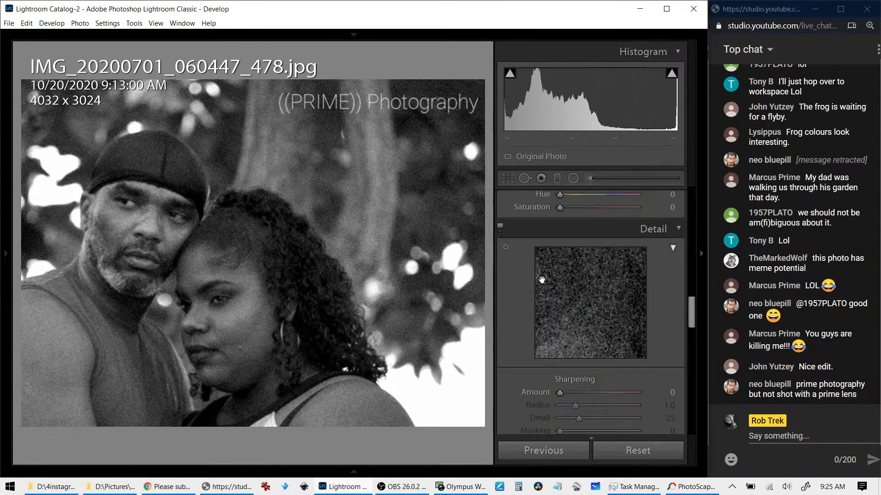
pyautogui.scroll(6, 541, 280)
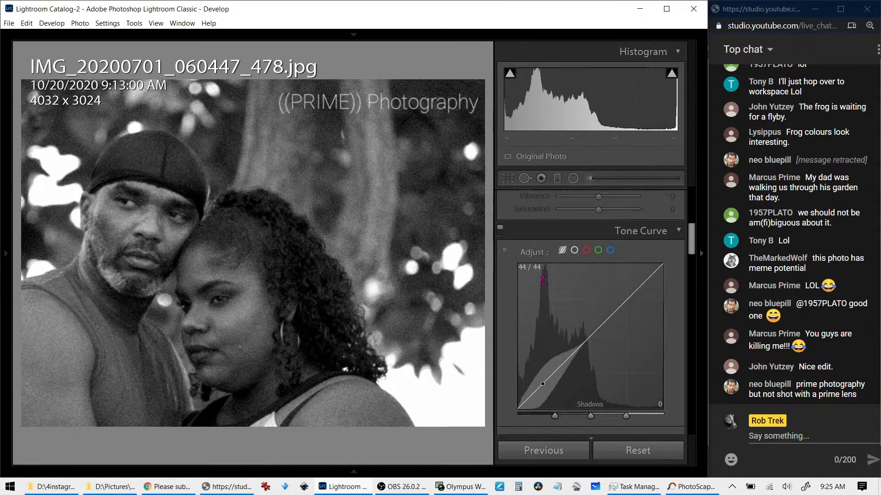
pyautogui.scroll(5, 543, 280)
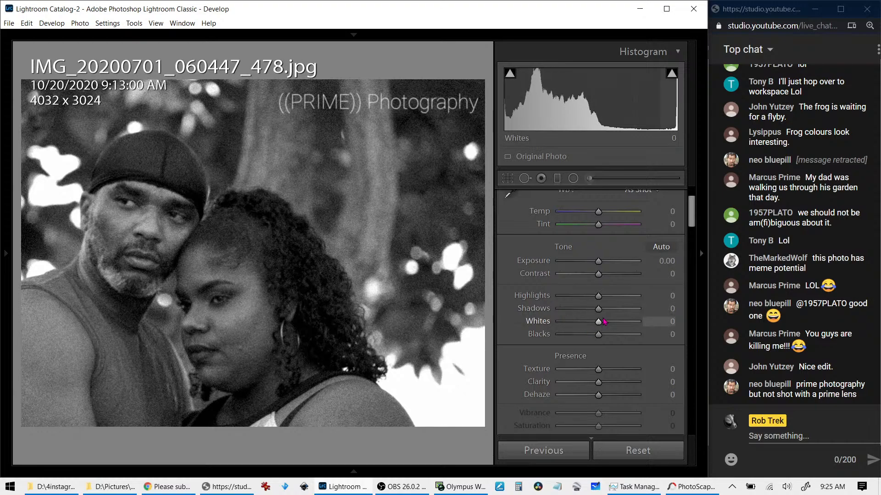
pyautogui.moveTo(598, 312); pyautogui.dragTo(624, 341)
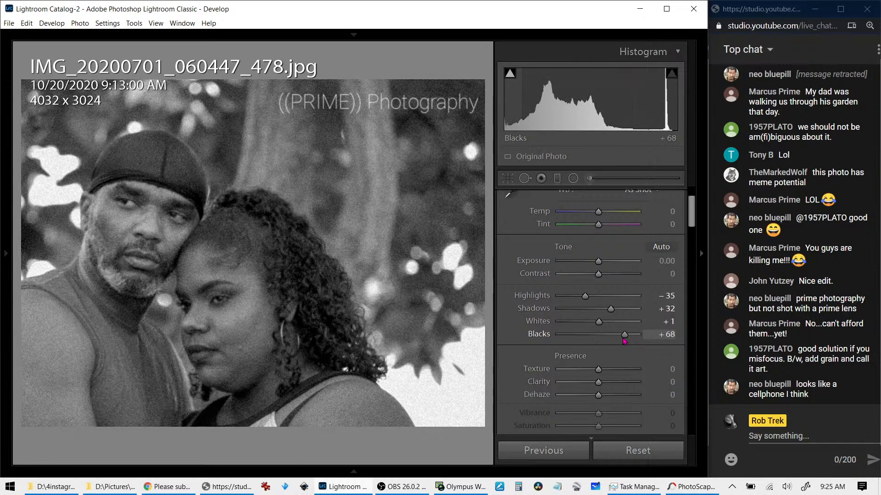
pyautogui.doubleClick(624, 340)
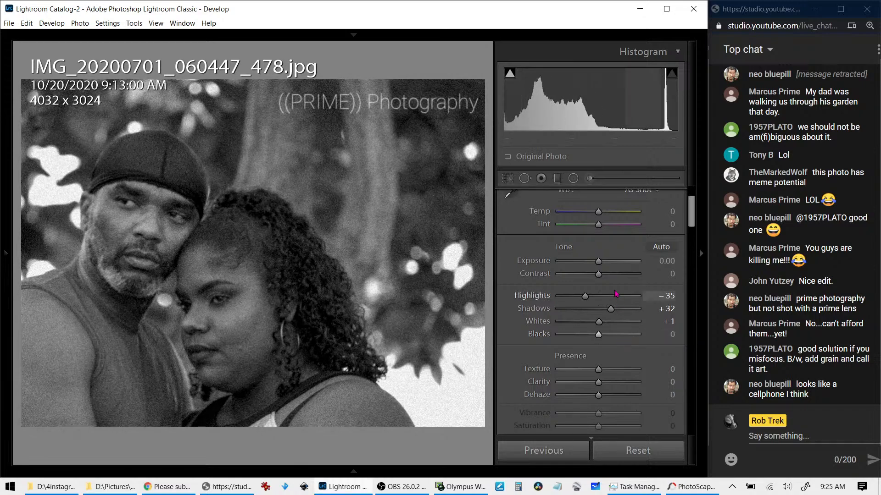
# Step: Lower the portrait's Contrast to −32 and try slightly darker Blacks before resetting them to 0
pyautogui.moveTo(598, 275)
pyautogui.mouseDown()
pyautogui.moveTo(578, 277)
pyautogui.moveTo(590, 279)
pyautogui.mouseUp()
pyautogui.moveTo(599, 335)
pyautogui.mouseDown()
pyautogui.moveTo(609, 339)
pyautogui.moveTo(598, 337)
pyautogui.mouseUp()
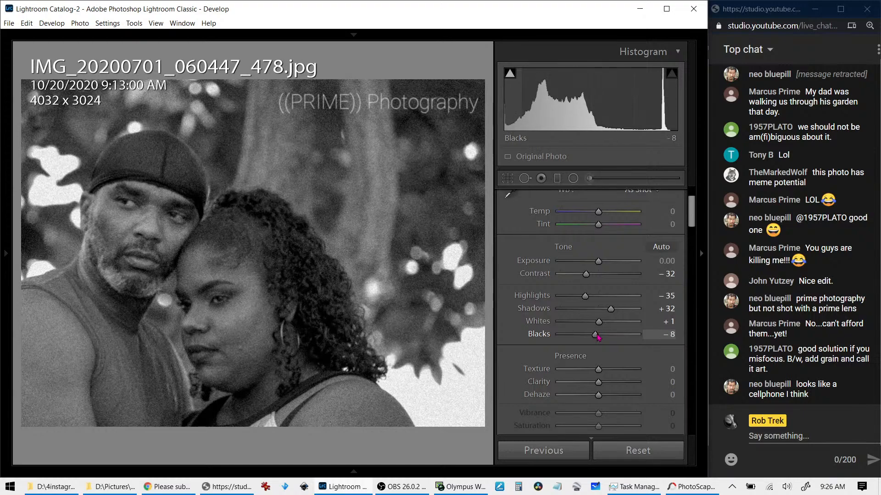
pyautogui.doubleClick(597, 337)
# Step: Check the portrait's original colours, and set Green to +100 and Blue to −81 in the Black & White Mix
pyautogui.scroll(-6, 534, 323)
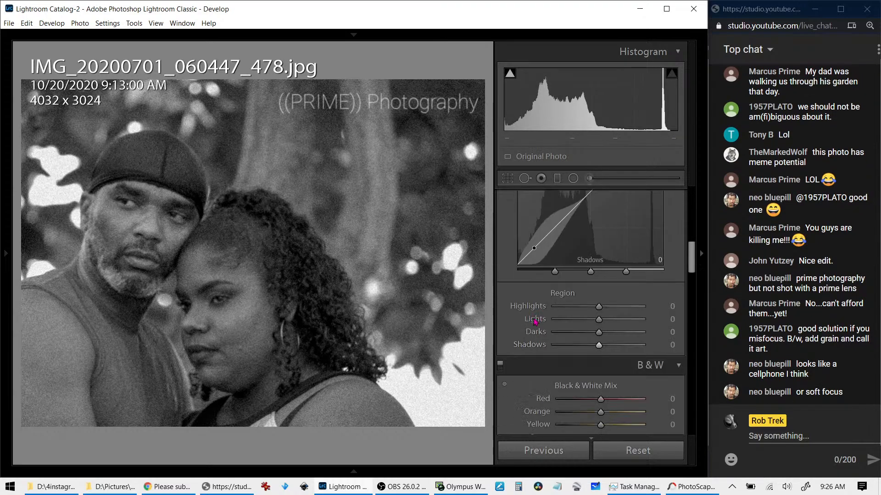
pyautogui.scroll(-3, 535, 323)
pyautogui.press('v')
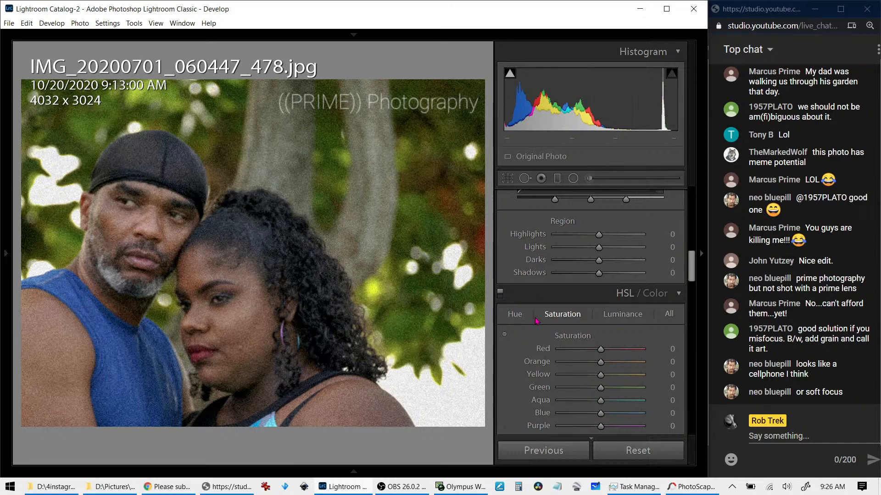
pyautogui.press('v')
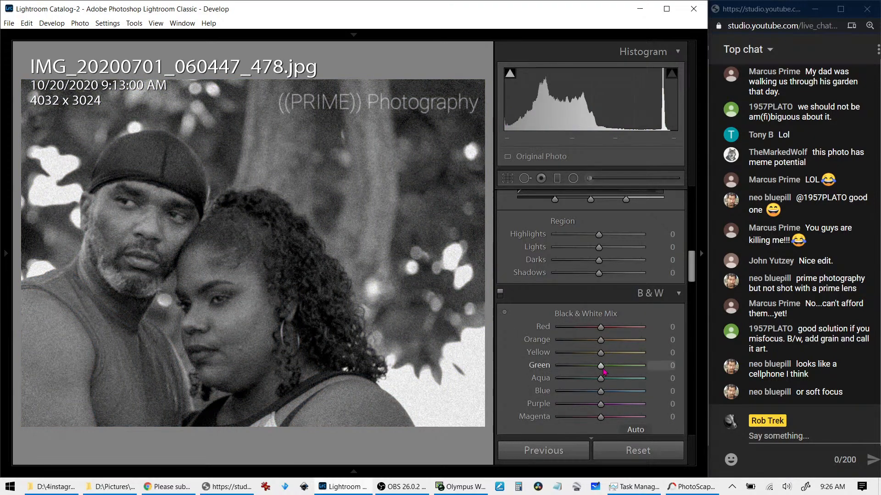
pyautogui.moveTo(602, 371); pyautogui.dragTo(644, 373)
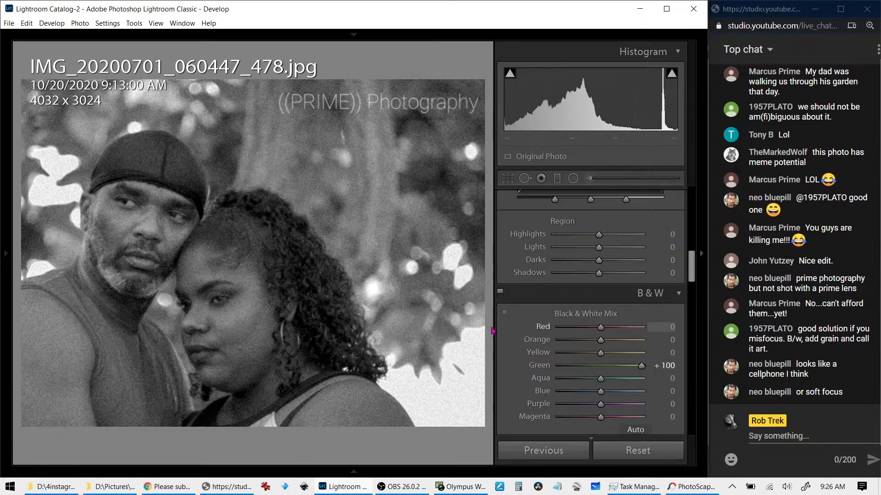
pyautogui.click(421, 326)
pyautogui.press('v')
pyautogui.click(421, 326)
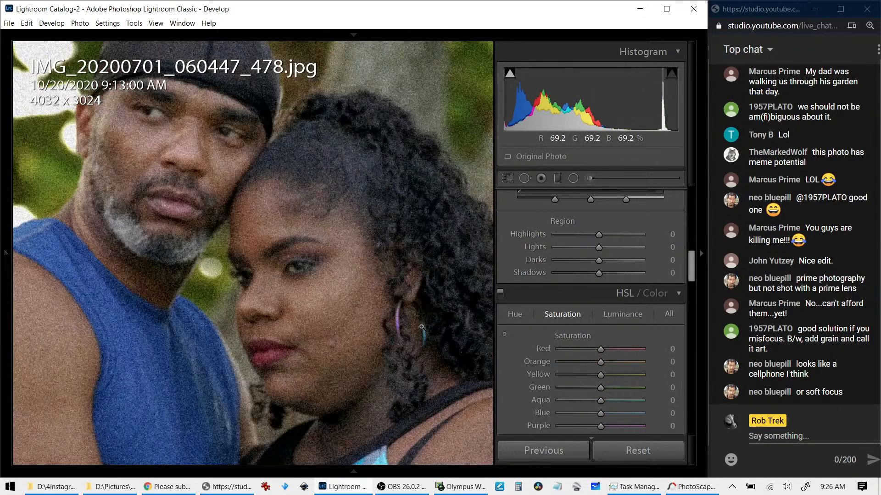
pyautogui.press('v')
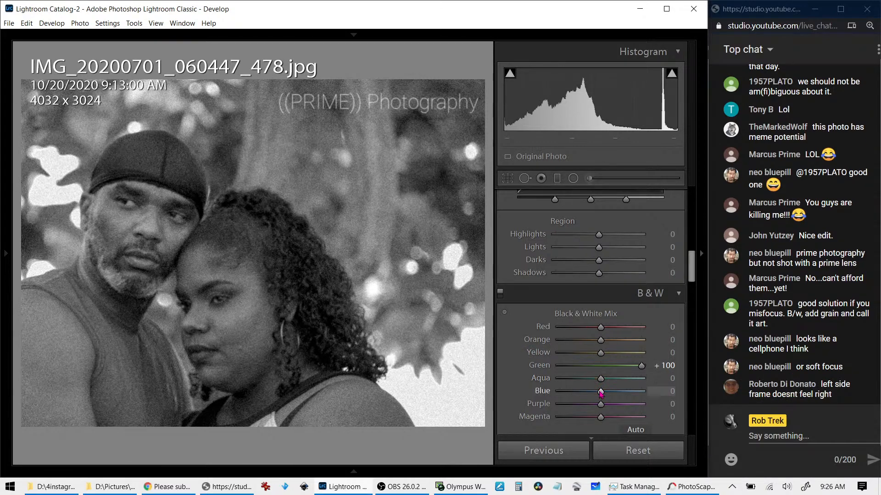
pyautogui.moveTo(600, 393); pyautogui.dragTo(568, 392)
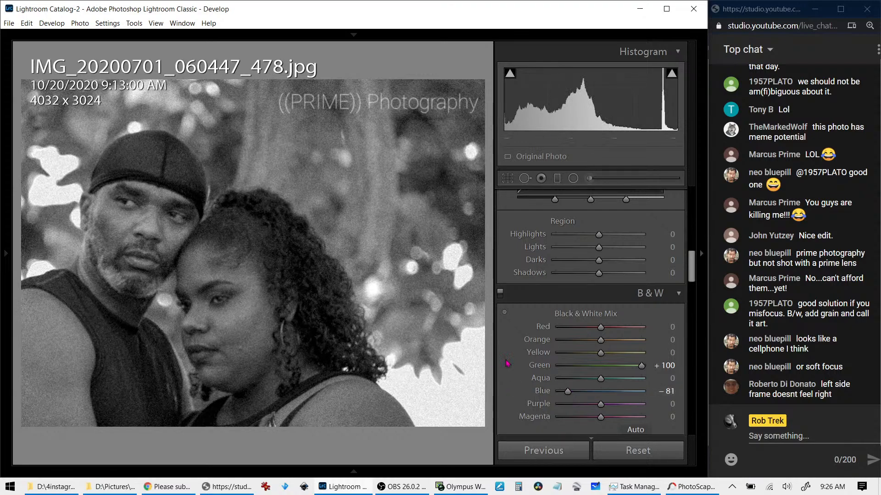
# Step: Darken the portrait's corners by setting the manual lens-correction Vignetting Amount to −82
pyautogui.scroll(-3, 517, 365)
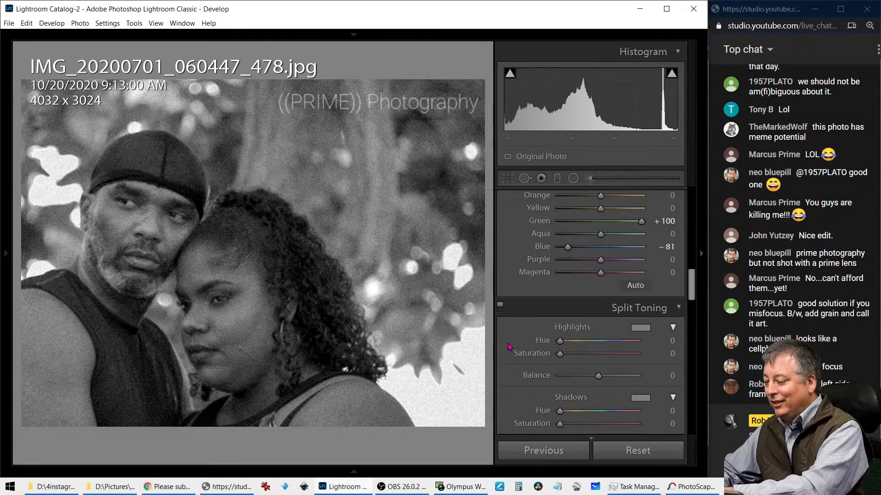
pyautogui.scroll(-2, 523, 379)
pyautogui.scroll(-5, 524, 380)
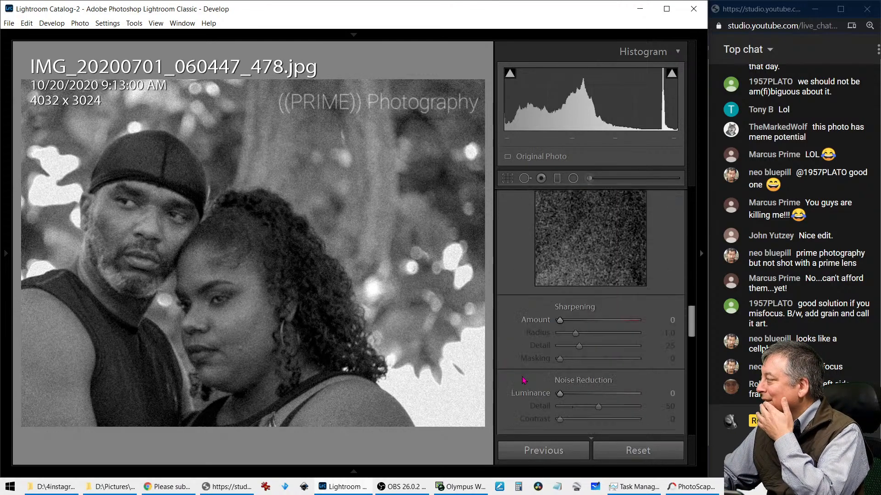
pyautogui.scroll(-3, 523, 380)
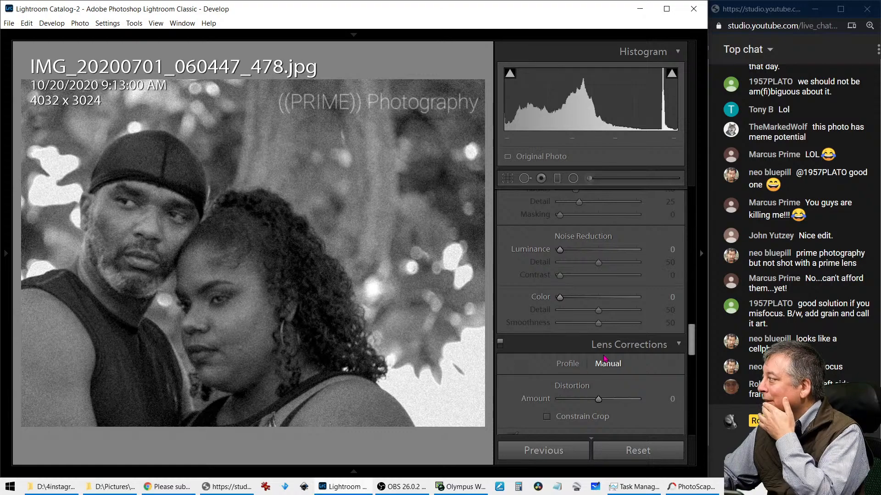
pyautogui.scroll(-10, 605, 359)
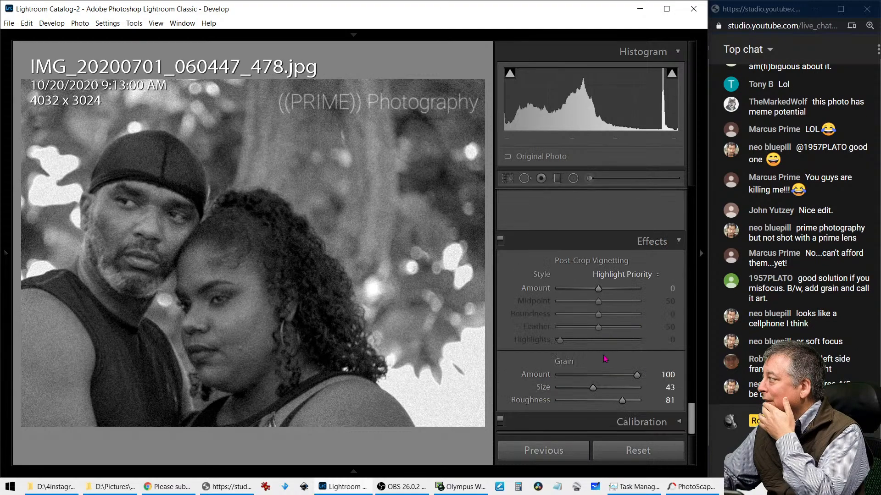
pyautogui.scroll(5, 604, 359)
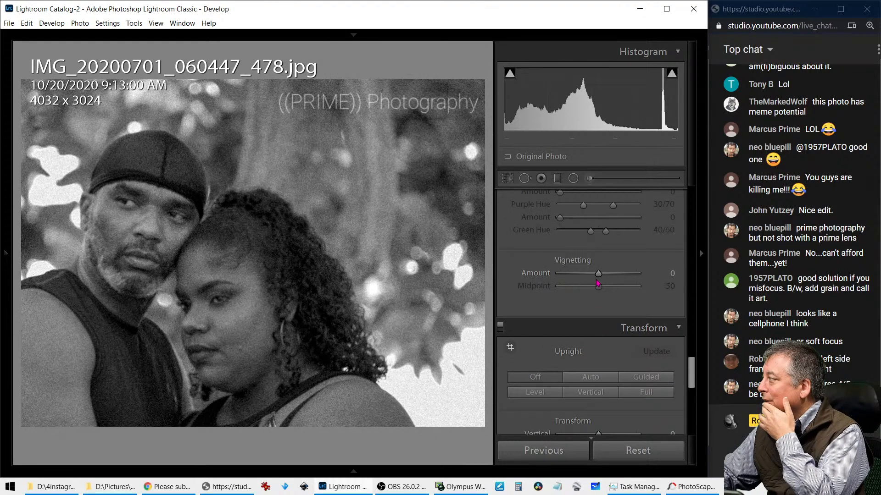
pyautogui.moveTo(593, 278); pyautogui.dragTo(584, 278)
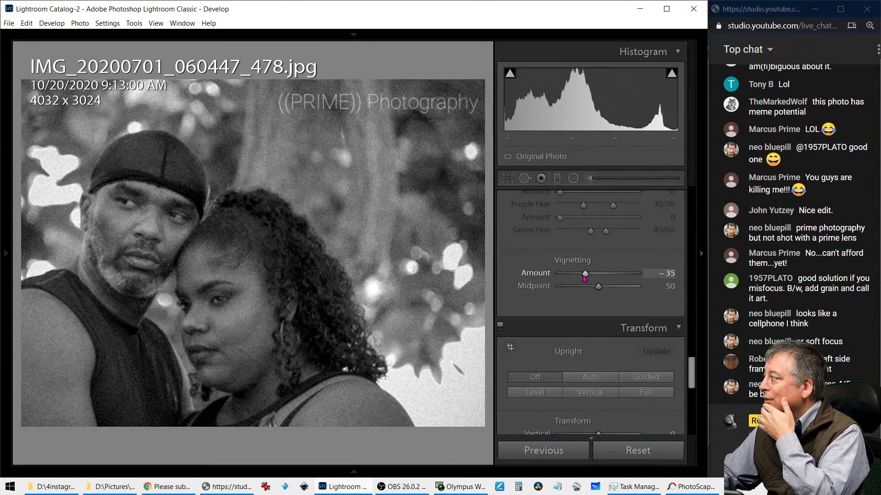
pyautogui.moveTo(585, 278); pyautogui.dragTo(567, 278)
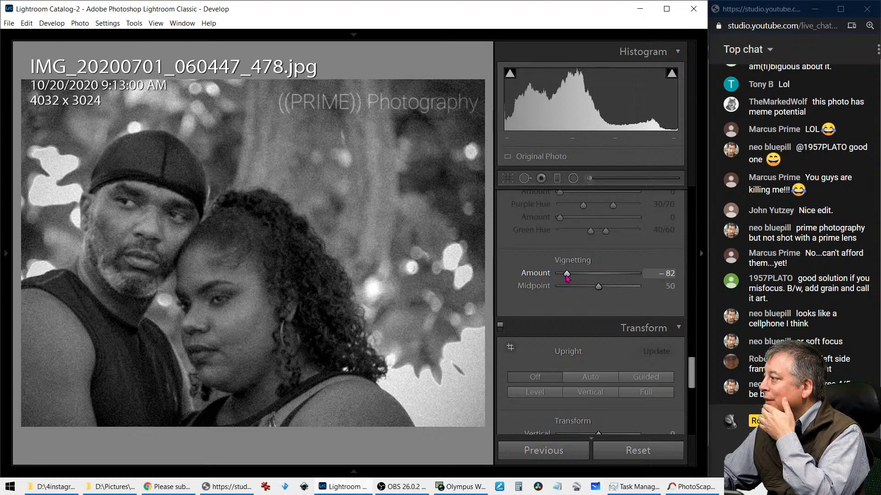
# Step: Lighten the man's shirt slightly by setting Blue to −62 in the Black & White Mix
pyautogui.scroll(5, 526, 306)
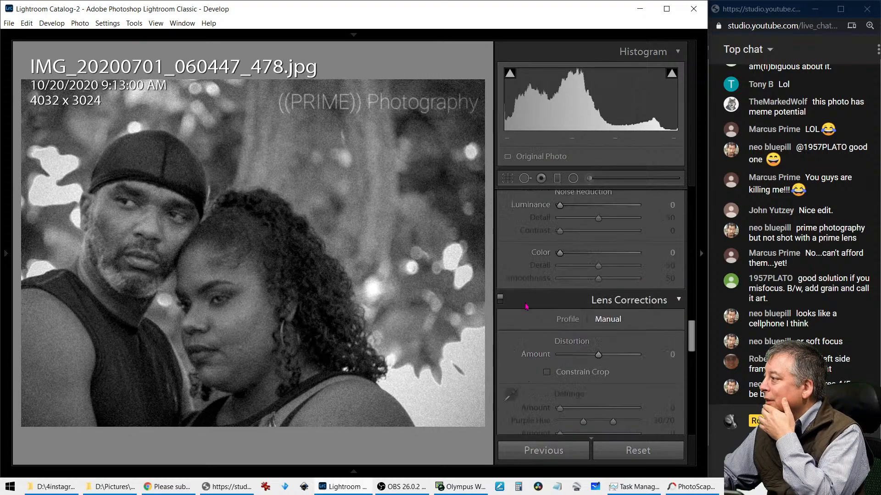
pyautogui.scroll(6, 526, 306)
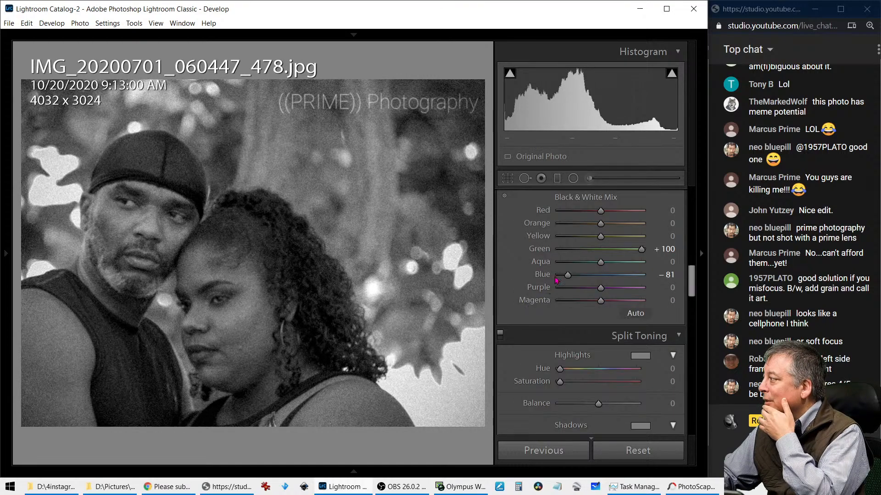
pyautogui.moveTo(567, 276); pyautogui.dragTo(576, 279)
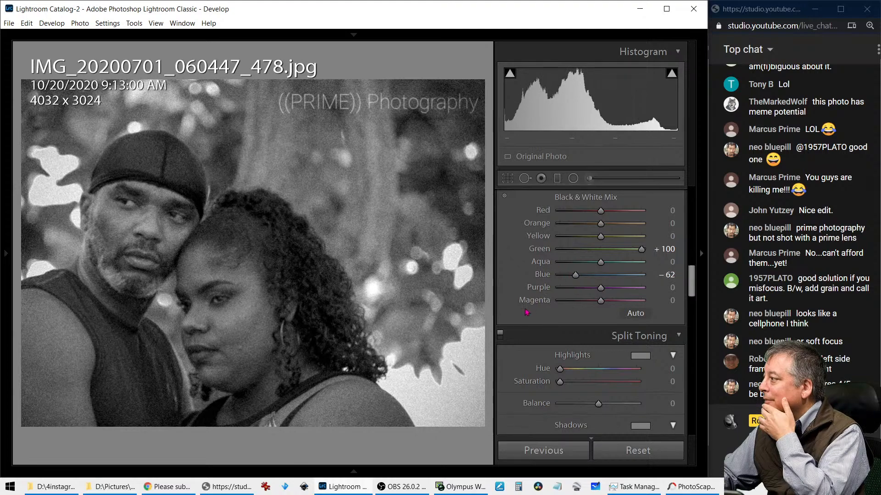
# Step: Crop the portrait slightly tighter to about 3745 x 2809 pixels, keeping the original aspect ratio and trimming the upper and right edges
pyautogui.click(509, 179)
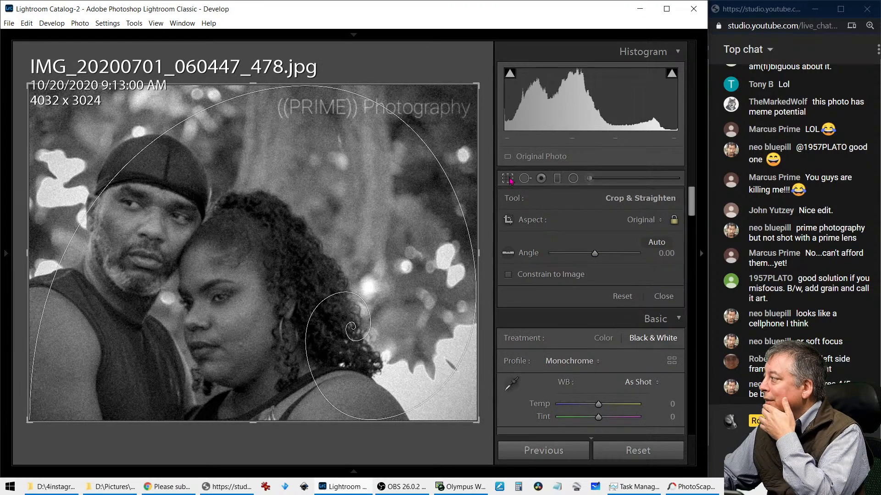
pyautogui.moveTo(470, 89); pyautogui.dragTo(455, 100)
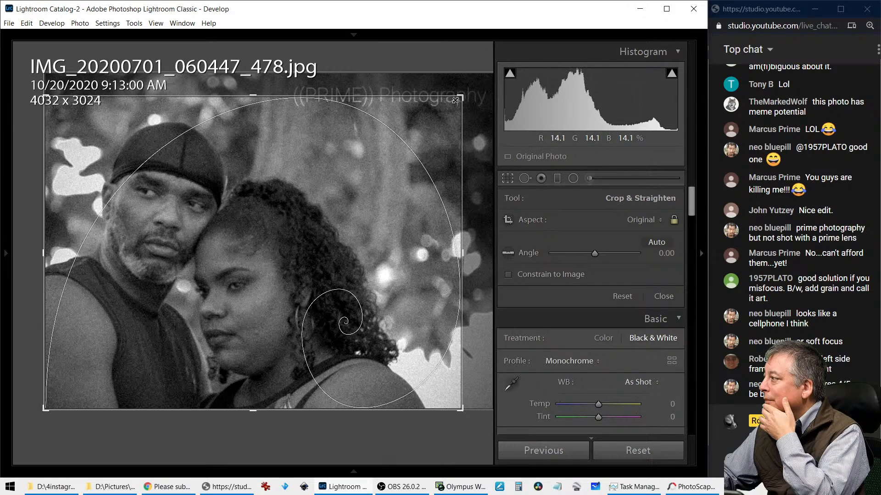
pyautogui.moveTo(455, 100); pyautogui.dragTo(455, 100)
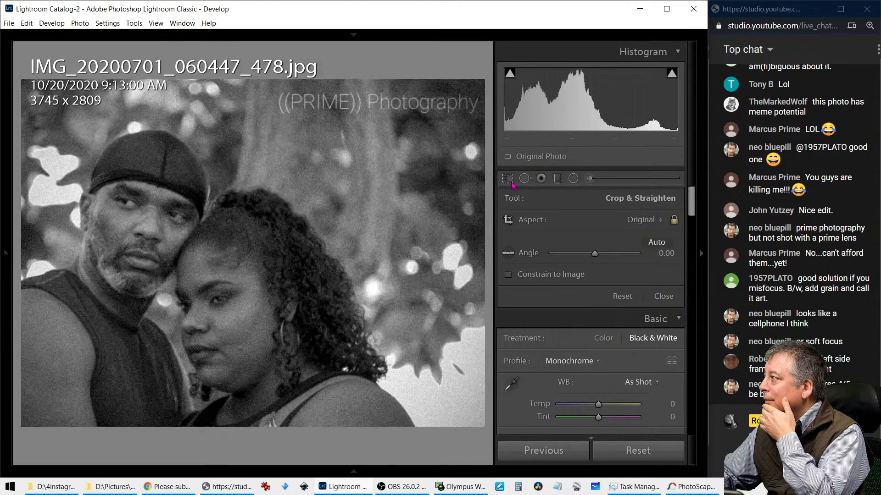
pyautogui.click(507, 178)
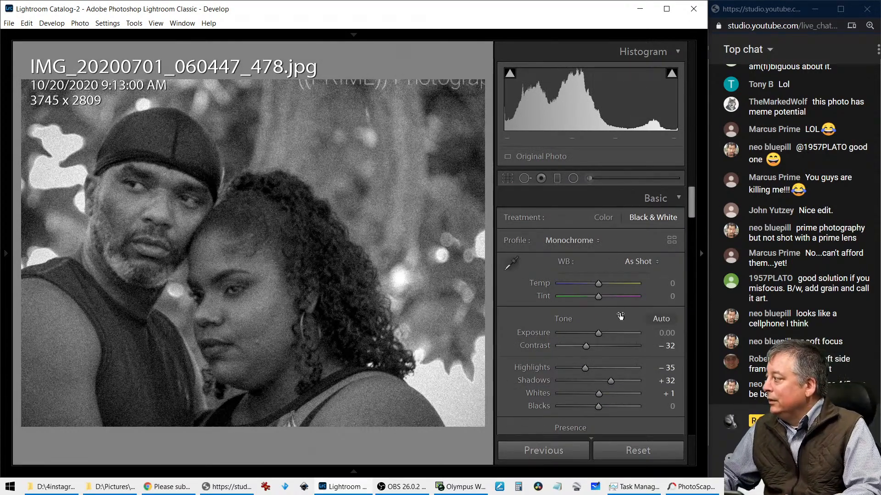
# Step: Reduce the film grain's Roughness to 54
pyautogui.scroll(-15, 592, 294)
pyautogui.scroll(-12, 599, 301)
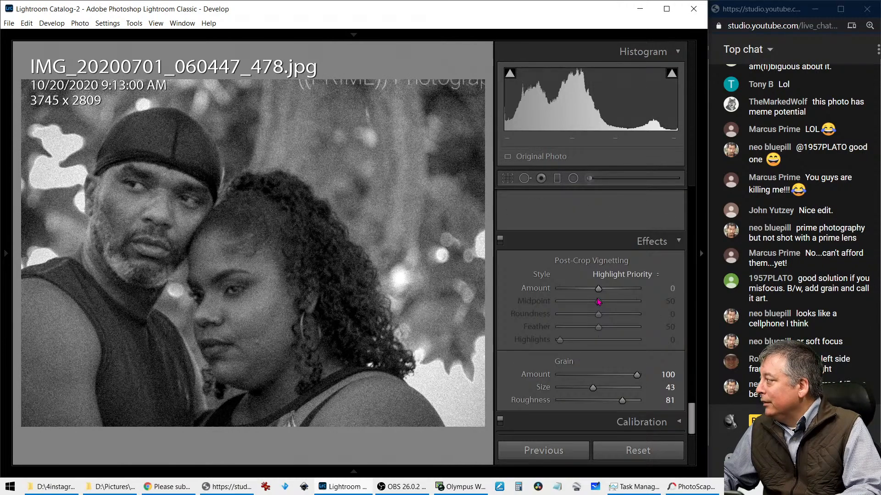
pyautogui.moveTo(624, 401); pyautogui.dragTo(604, 405)
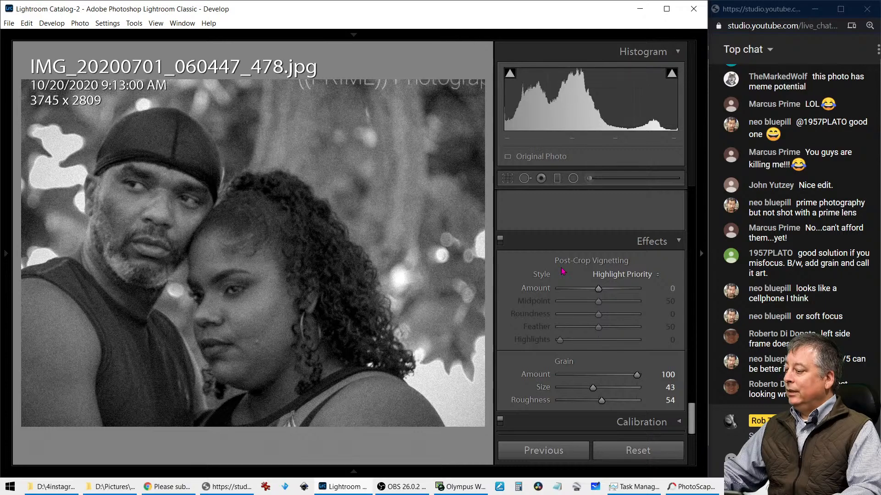
# Step: Compare the portrait before and after side by side with the panels hidden, and switch the edited version to colour
pyautogui.press('y')
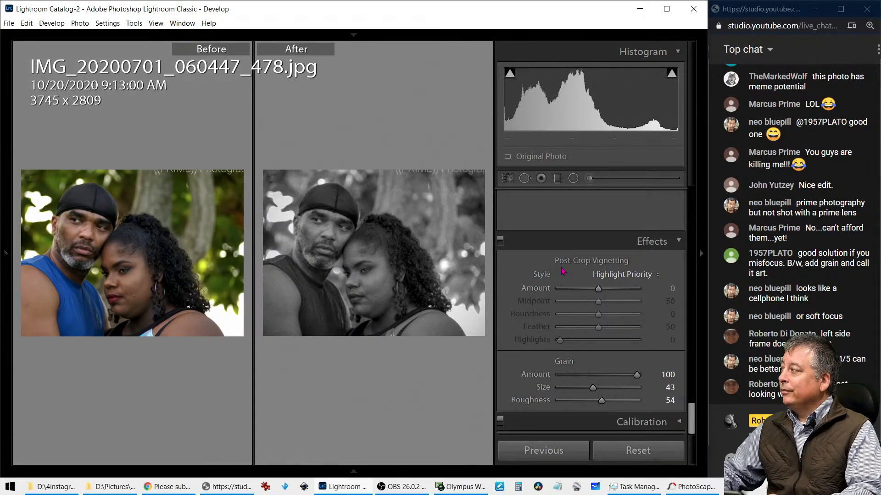
pyautogui.press('Tab')
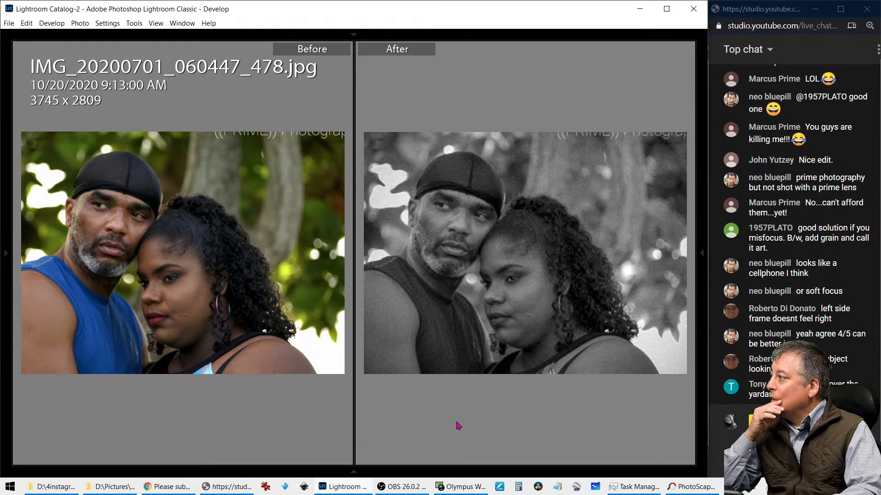
pyautogui.press('v')
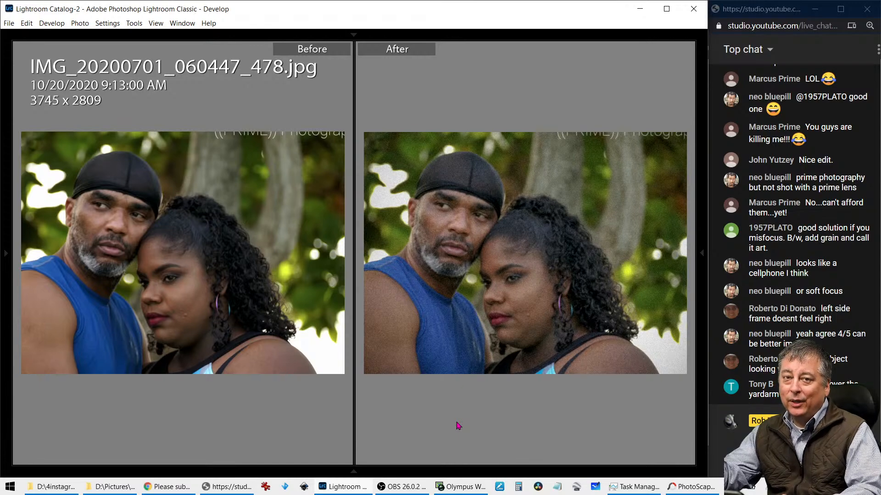
# Step: Return the edited version of the couple's portrait to black and white
pyautogui.press('v')
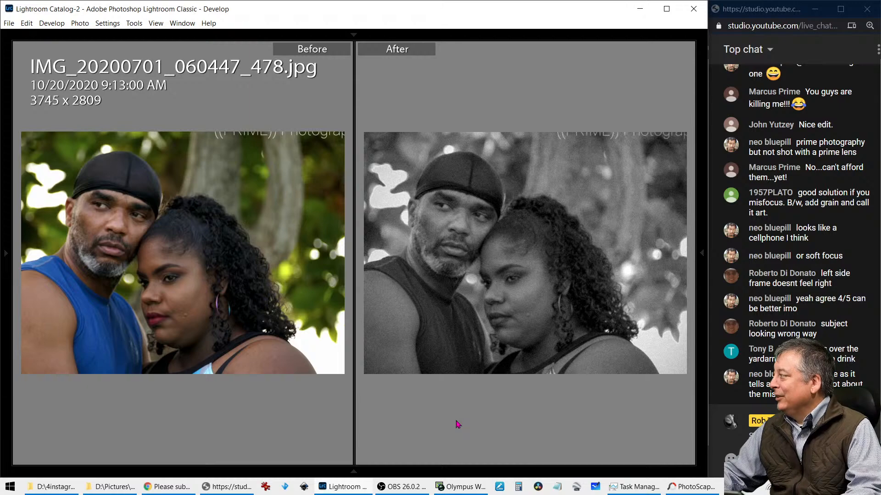
pyautogui.press('F6')
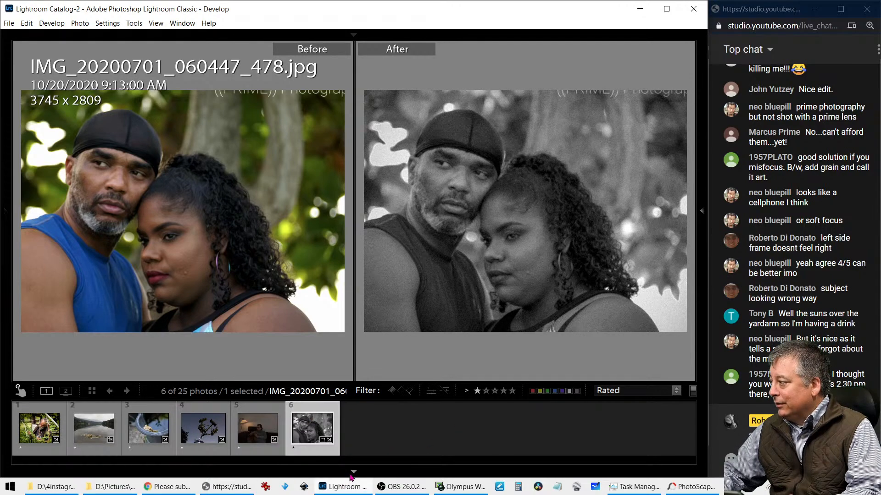
pyautogui.click(353, 471)
# Step: Open the IMG_3188 carnival ride photo from the library grid for developing, with the adjustment controls shown
pyautogui.press('g')
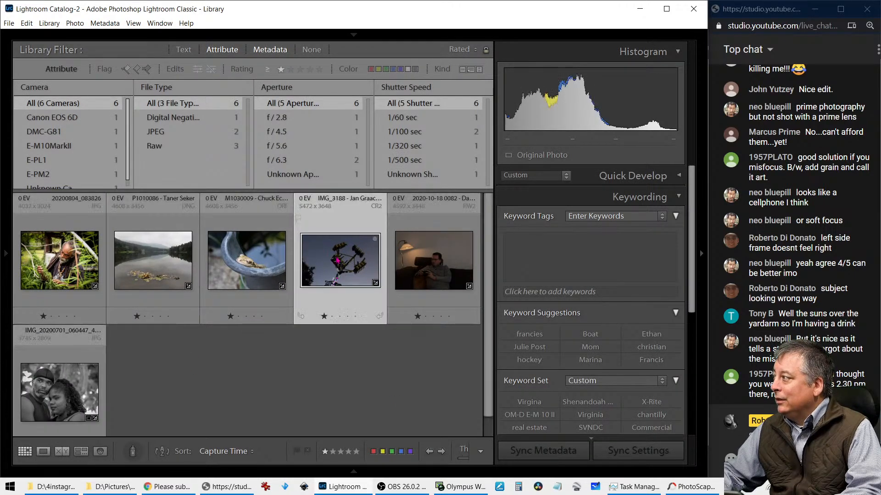
pyautogui.doubleClick(337, 260)
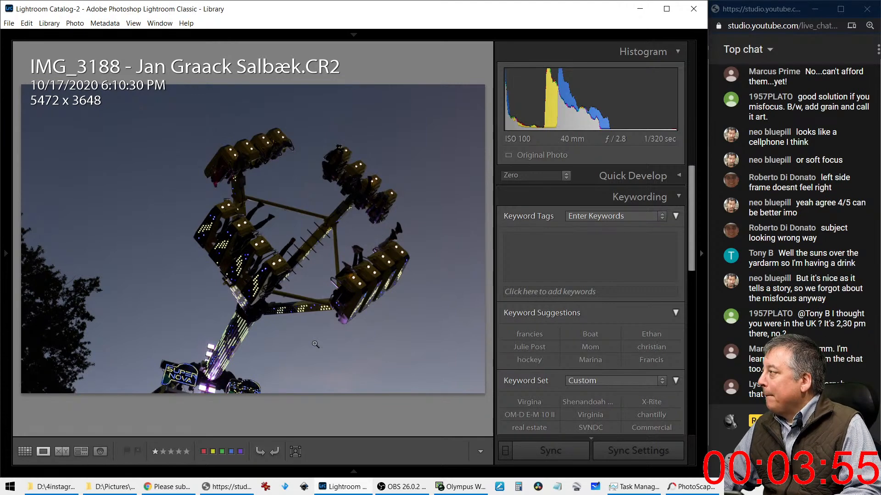
pyautogui.press('d')
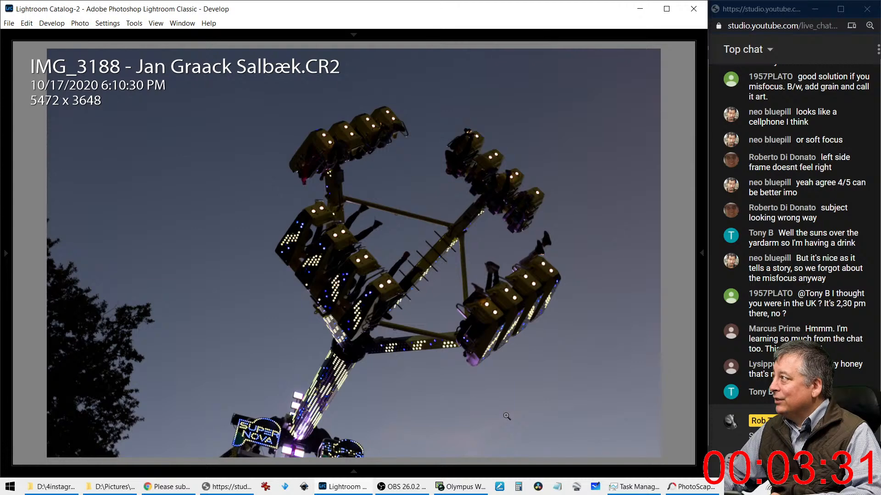
pyautogui.click(701, 255)
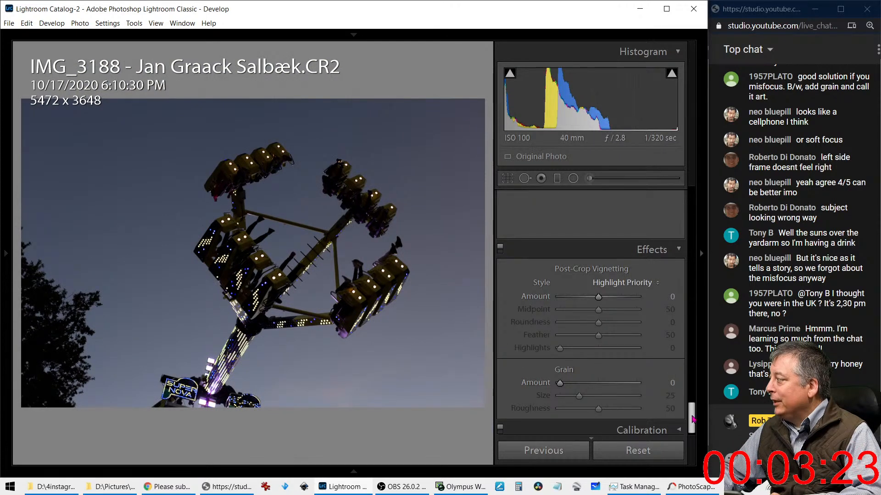
# Step: Adjust the ride photo's basic look with Blacks +89, Dehaze +44, Vibrance −40 and Saturation +100
pyautogui.moveTo(691, 418); pyautogui.dragTo(708, 202)
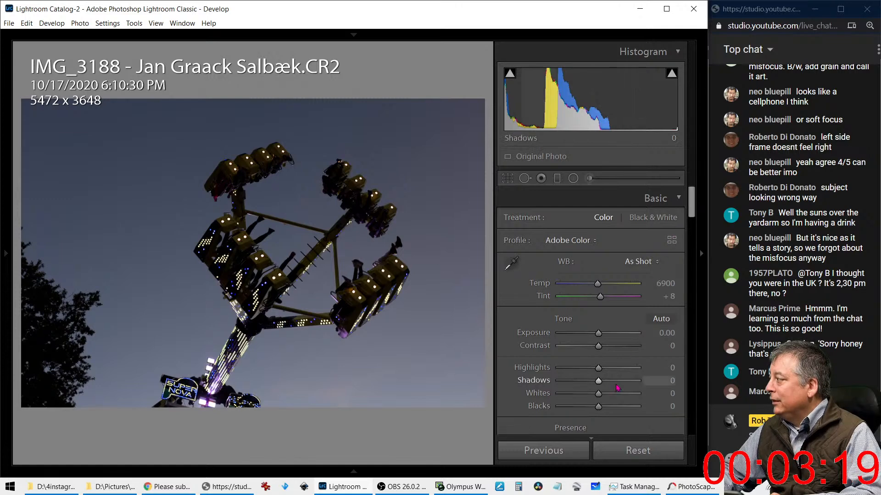
pyautogui.scroll(-3, 618, 379)
pyautogui.moveTo(598, 323); pyautogui.dragTo(658, 329)
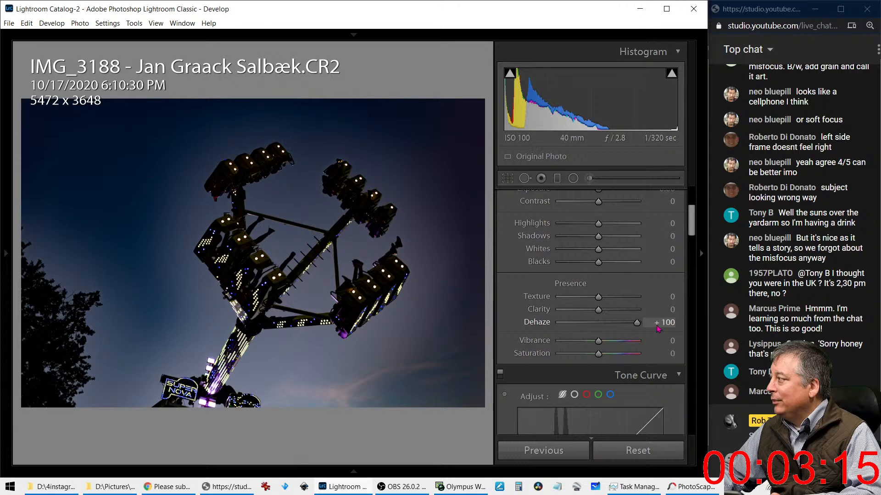
pyautogui.moveTo(637, 327); pyautogui.dragTo(602, 298)
pyautogui.doubleClick(588, 311)
pyautogui.doubleClick(602, 298)
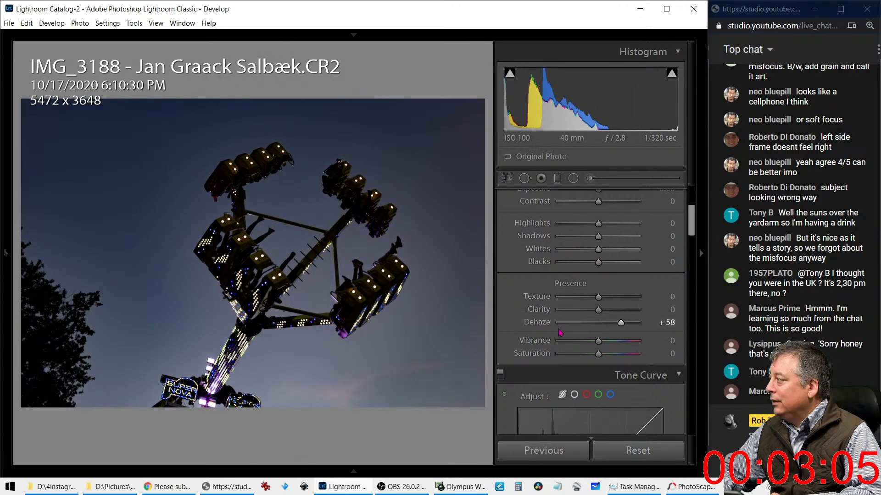
pyautogui.click(585, 343)
pyautogui.moveTo(586, 343); pyautogui.dragTo(646, 357)
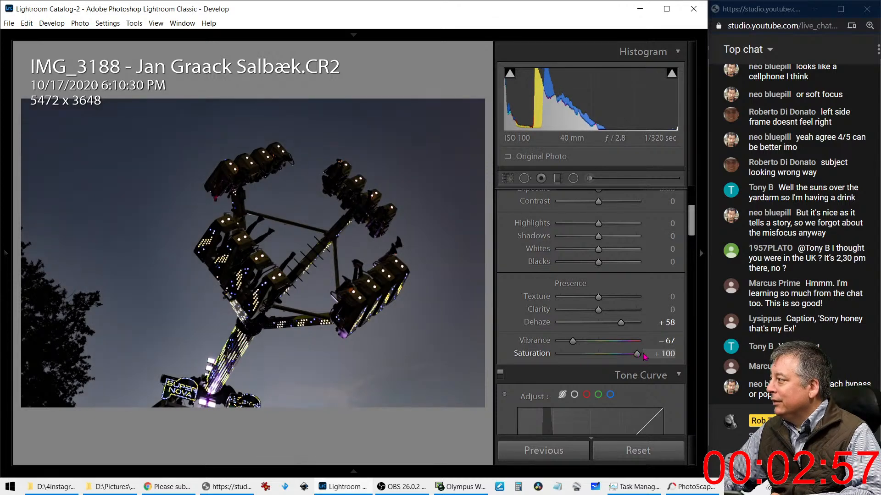
pyautogui.moveTo(574, 341); pyautogui.dragTo(613, 326)
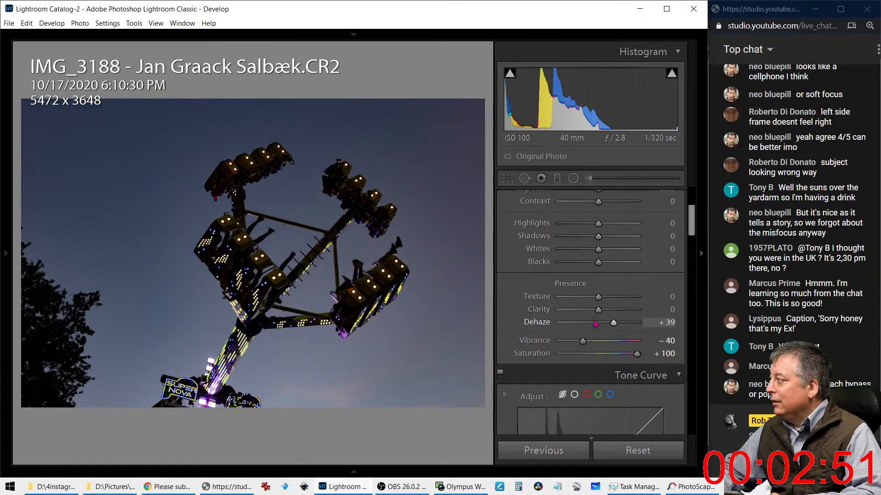
pyautogui.moveTo(598, 262); pyautogui.dragTo(633, 262)
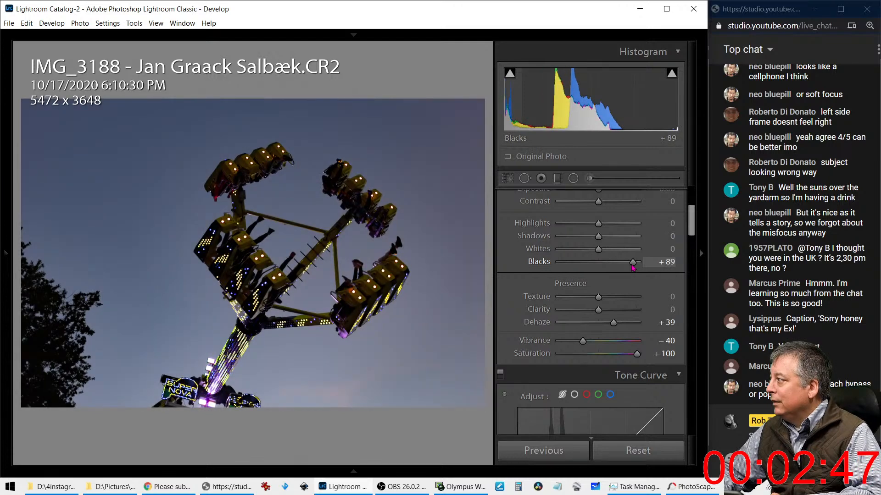
pyautogui.moveTo(612, 327)
pyautogui.mouseDown()
pyautogui.moveTo(626, 326)
pyautogui.moveTo(616, 327)
pyautogui.mouseUp()
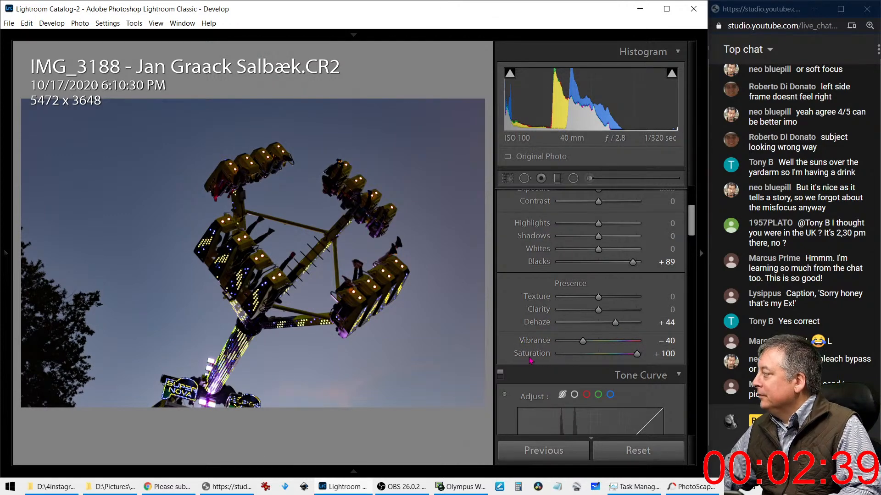
# Step: Set the HSL Saturation of Purple to −27, Magenta to −18, Orange to +56 and Yellow to +78
pyautogui.scroll(-2, 529, 361)
pyautogui.scroll(-4, 508, 377)
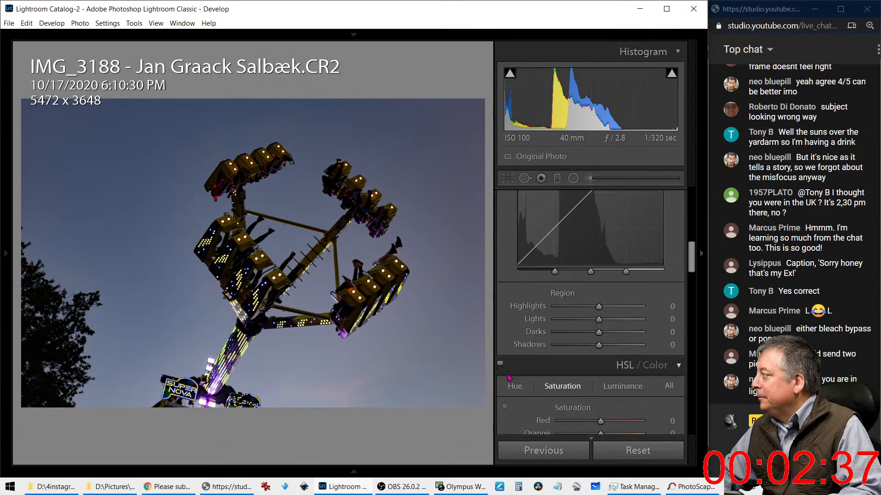
pyautogui.scroll(-3, 508, 377)
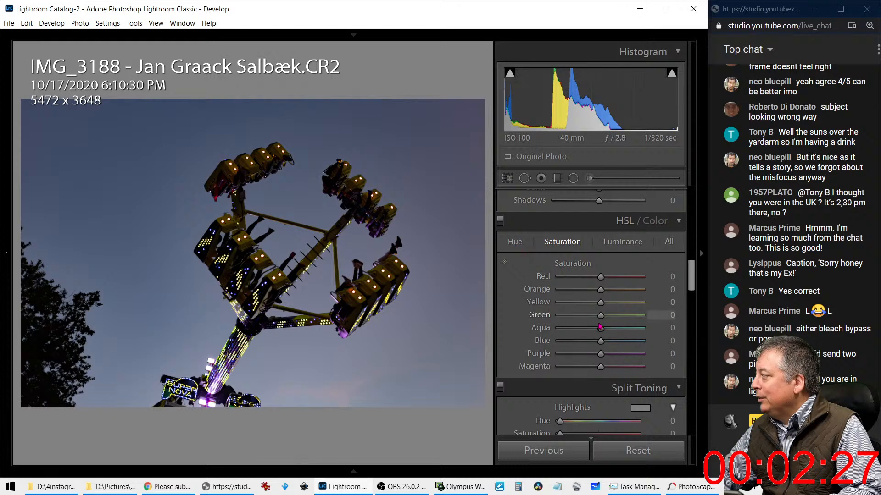
pyautogui.moveTo(602, 369); pyautogui.dragTo(595, 356)
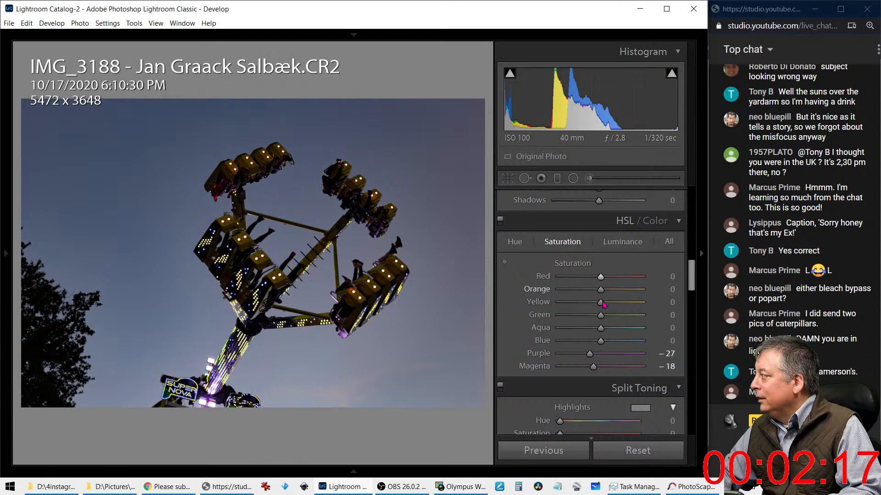
pyautogui.click(624, 292)
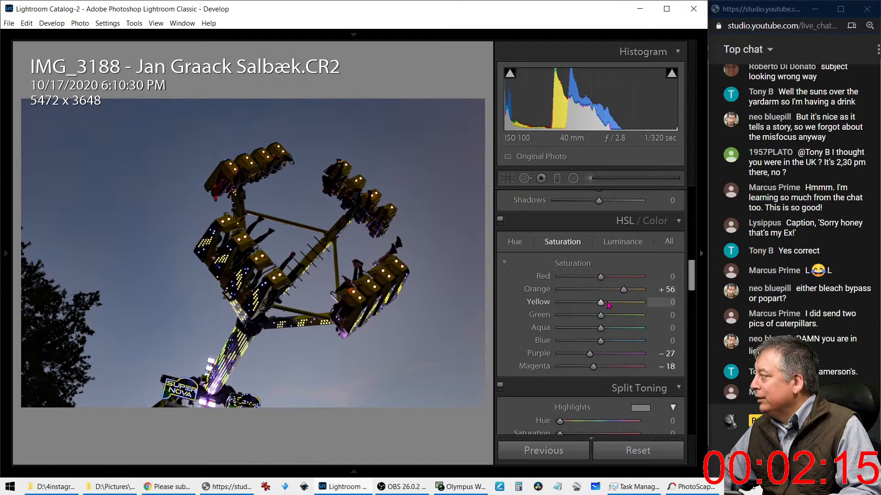
pyautogui.moveTo(601, 302); pyautogui.dragTo(638, 306)
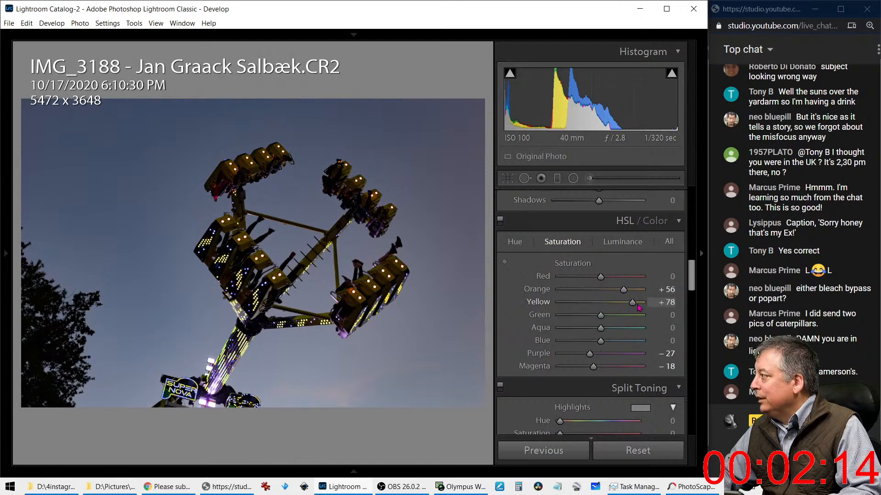
# Step: Brighten the yellow ride cars by setting the HSL Luminance of Orange and Yellow to +100
pyautogui.click(604, 244)
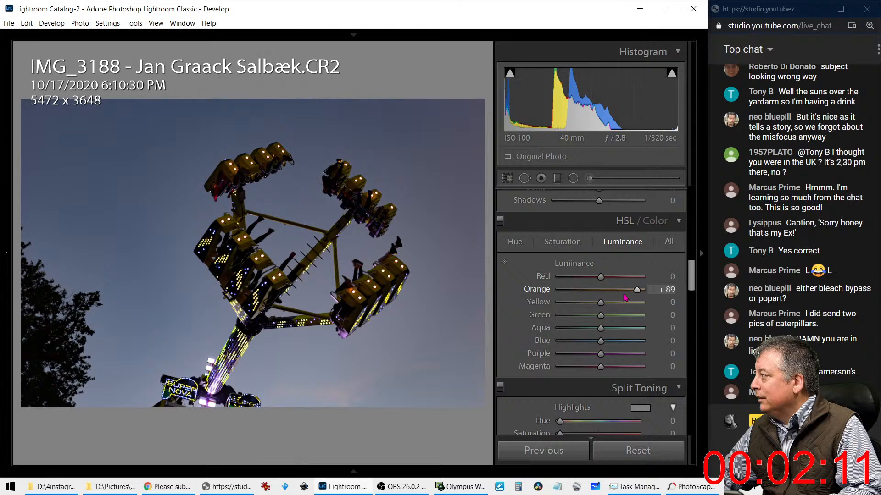
pyautogui.moveTo(601, 303); pyautogui.dragTo(648, 290)
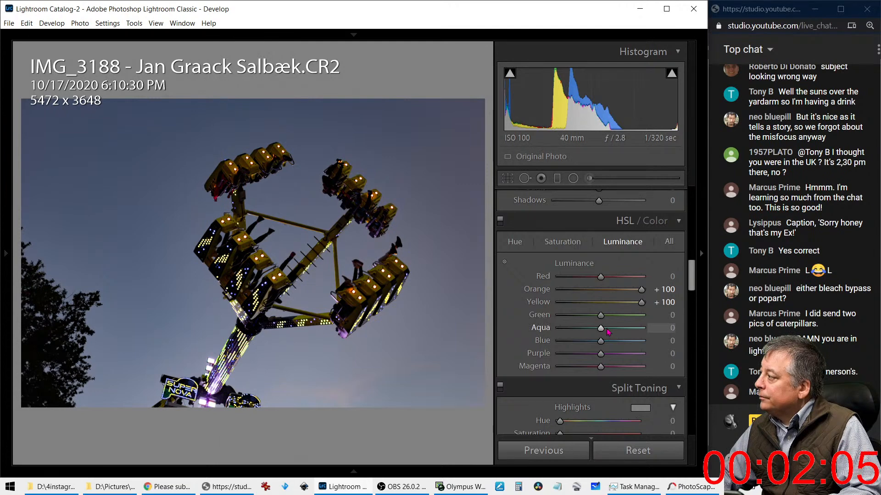
# Step: Rebalance the ride photo's tone with Highlights −49, Shadows +68 and Whites +26
pyautogui.scroll(5, 552, 304)
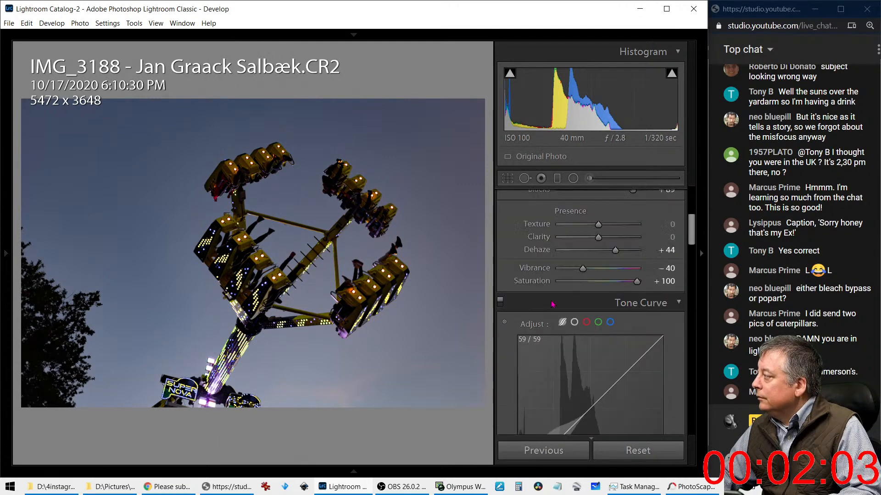
pyautogui.scroll(3, 553, 304)
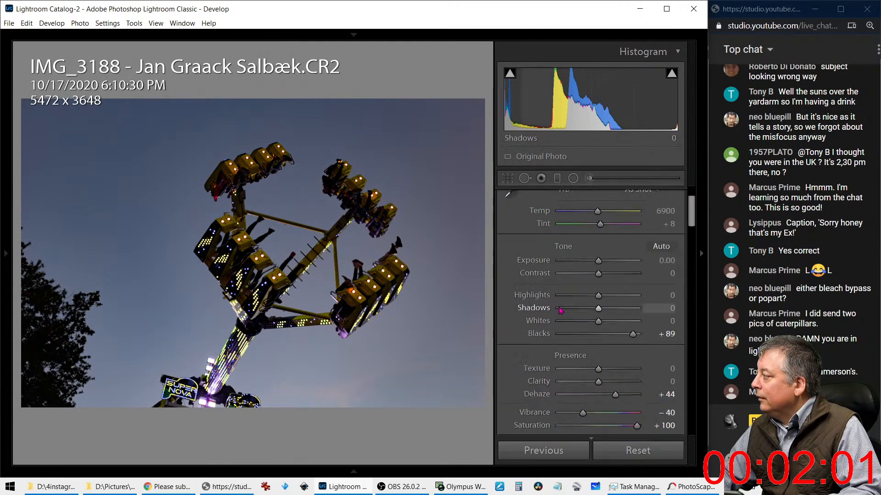
pyautogui.moveTo(598, 308); pyautogui.dragTo(625, 314)
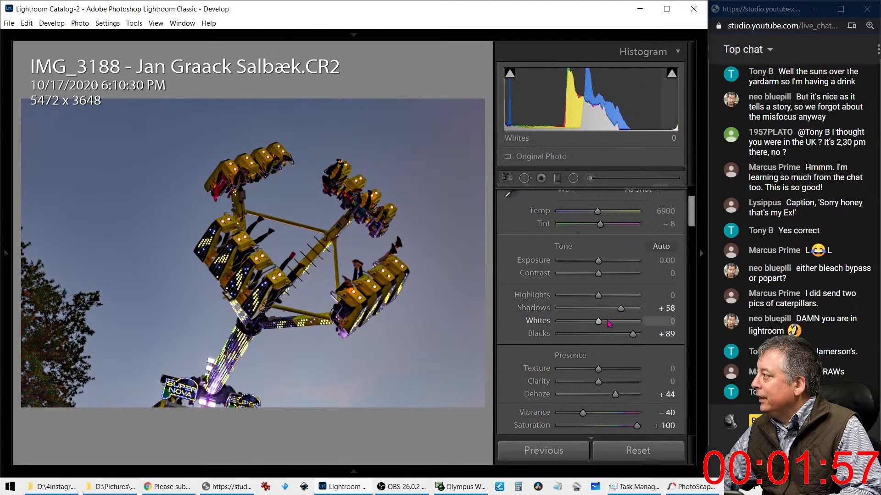
pyautogui.moveTo(598, 321); pyautogui.dragTo(581, 299)
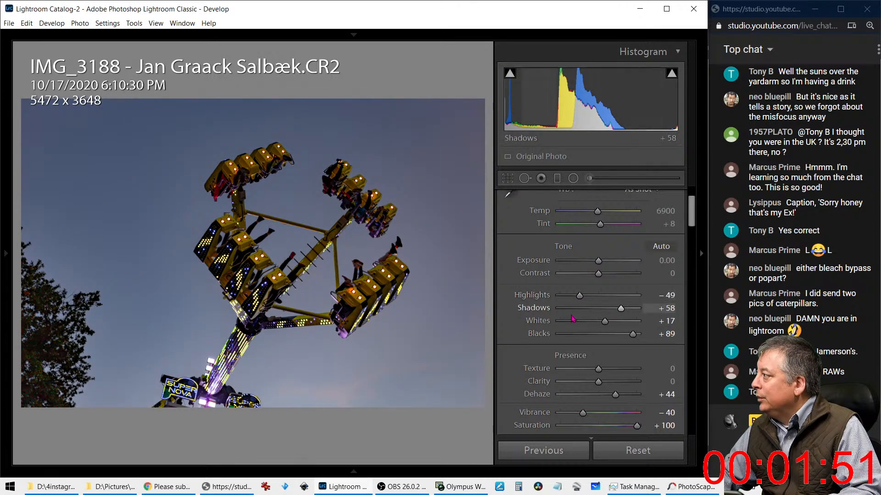
pyautogui.moveTo(619, 312)
pyautogui.mouseDown()
pyautogui.moveTo(629, 310)
pyautogui.moveTo(610, 324)
pyautogui.mouseUp()
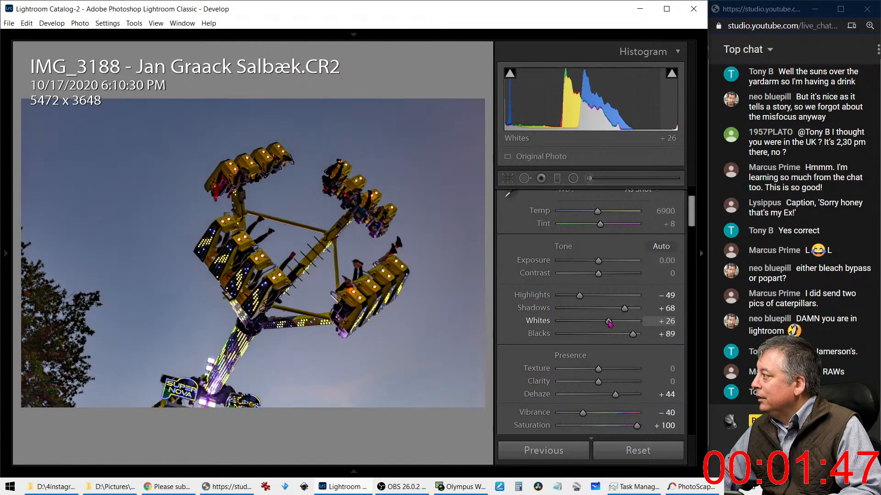
# Step: Crop the photo to a 1 x 1 square at full height, shifting the frame to exclude the tree and keep the whole ride
pyautogui.scroll(-6, 550, 328)
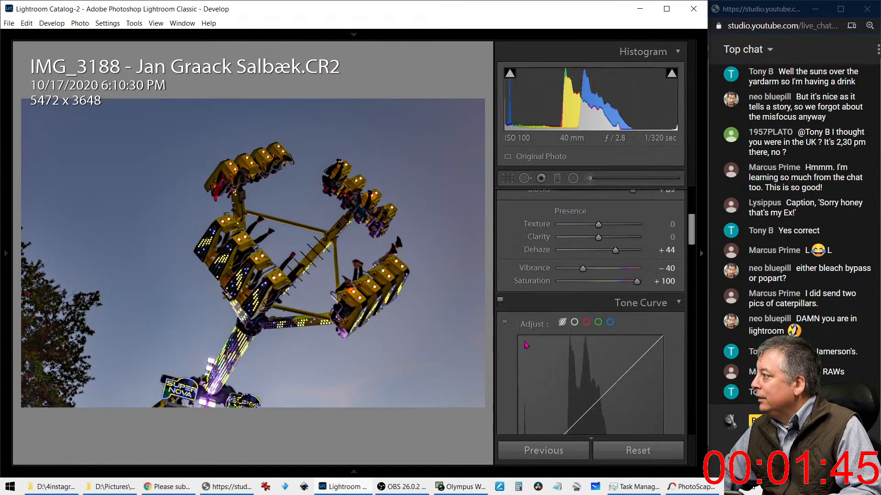
pyautogui.click(513, 183)
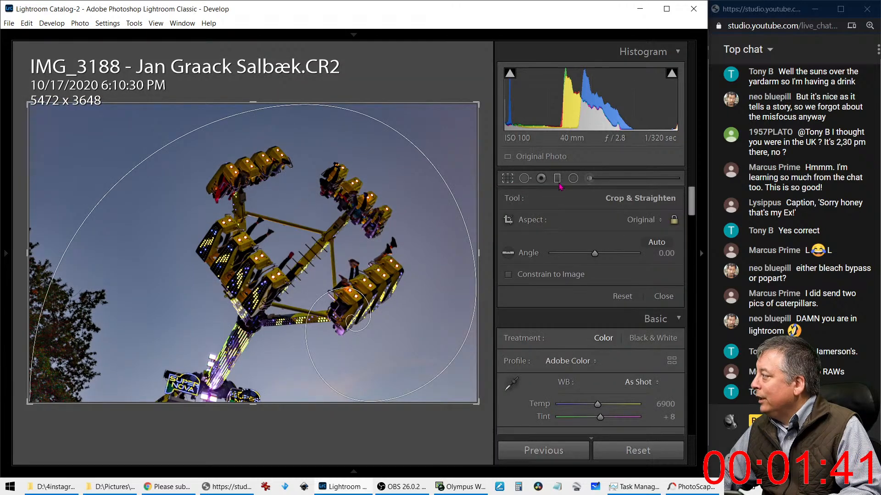
pyautogui.click(643, 219)
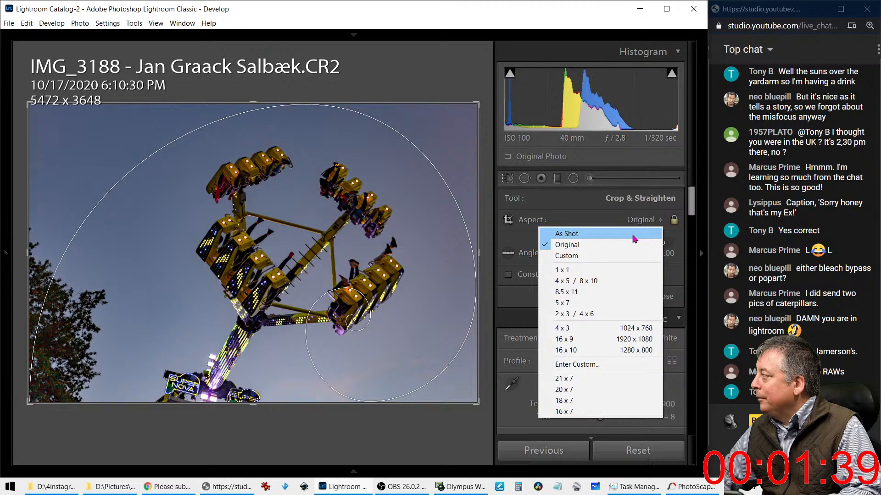
pyautogui.click(617, 270)
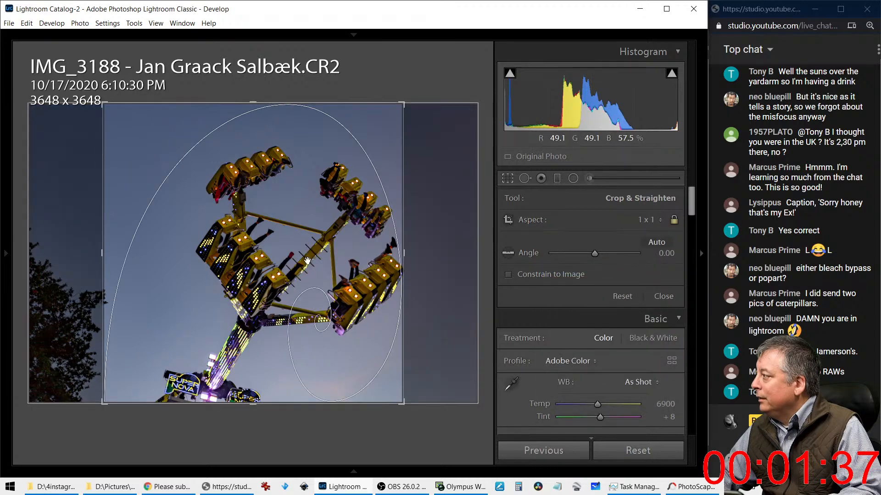
pyautogui.moveTo(307, 261); pyautogui.dragTo(246, 256)
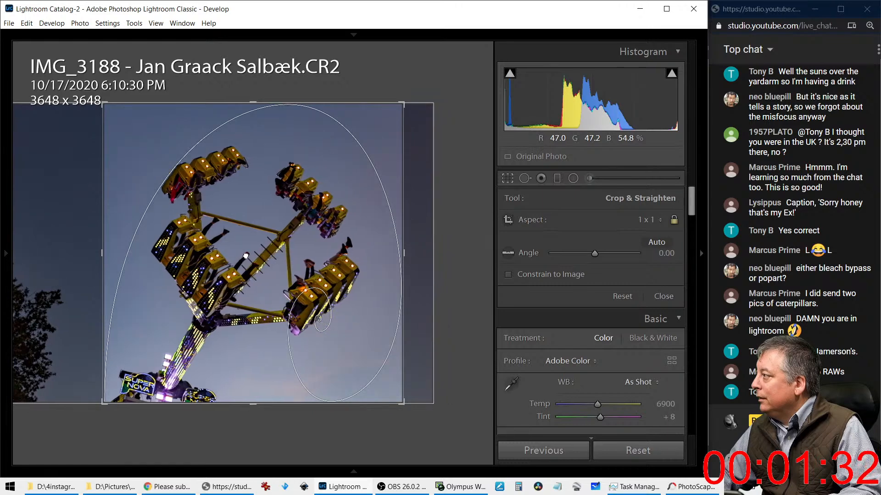
pyautogui.click(507, 182)
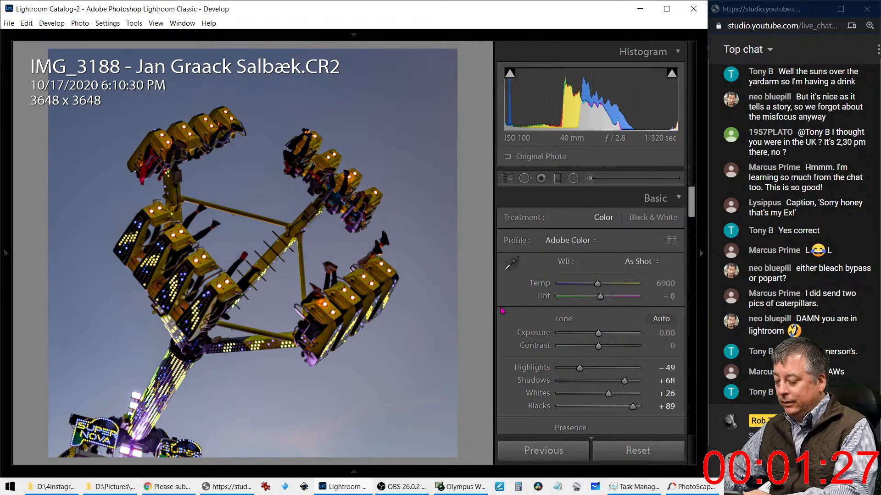
# Step: Hide the information overlay on the ride photo
pyautogui.press('i')
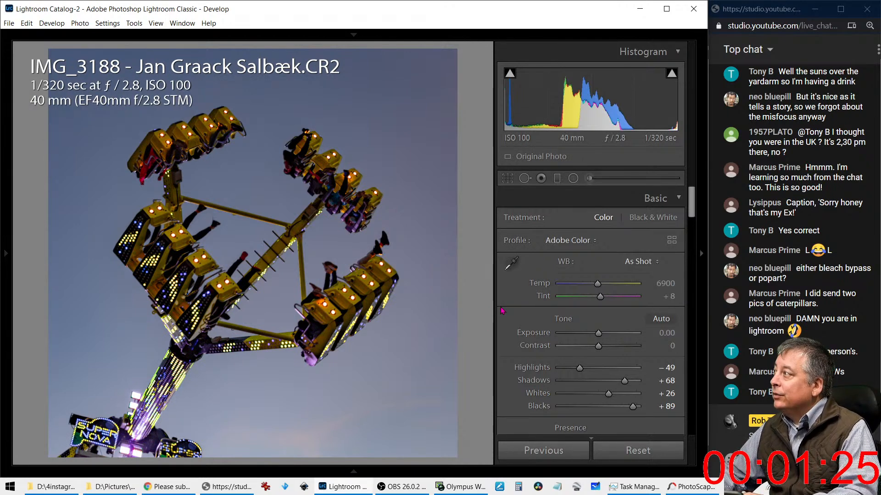
pyautogui.press('i')
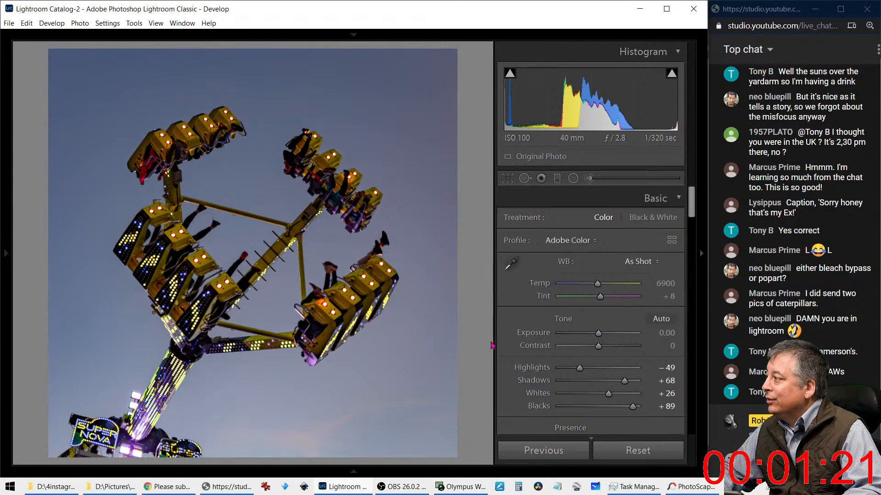
# Step: Reduce noise in the ride photo by setting Noise Reduction Color to 40 and Luminance to 30
pyautogui.scroll(-10, 505, 358)
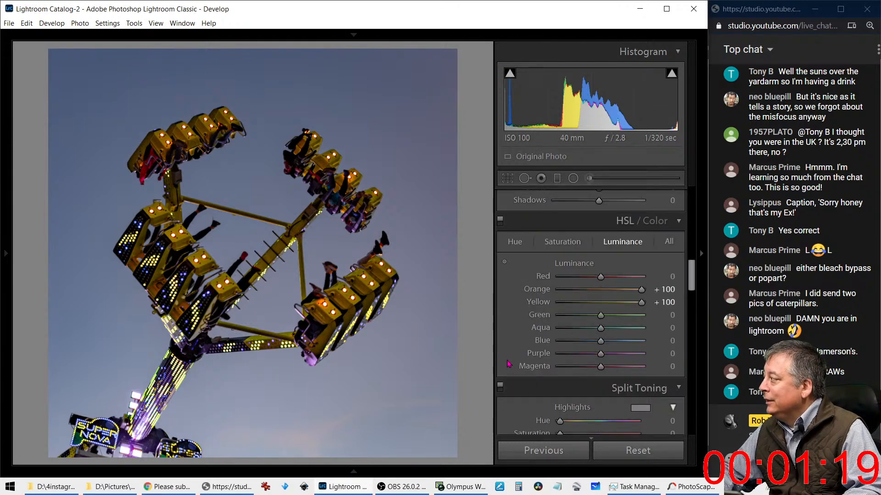
pyautogui.scroll(-3, 508, 364)
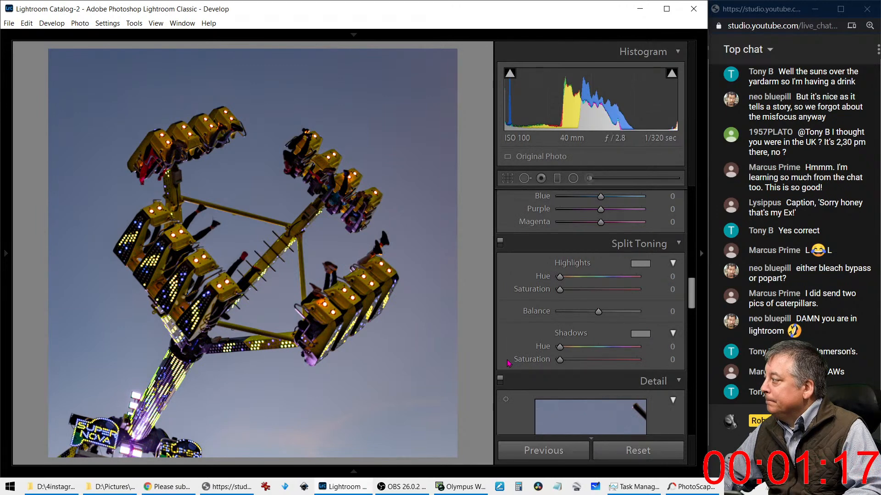
pyautogui.scroll(-4, 508, 364)
pyautogui.scroll(-5, 508, 364)
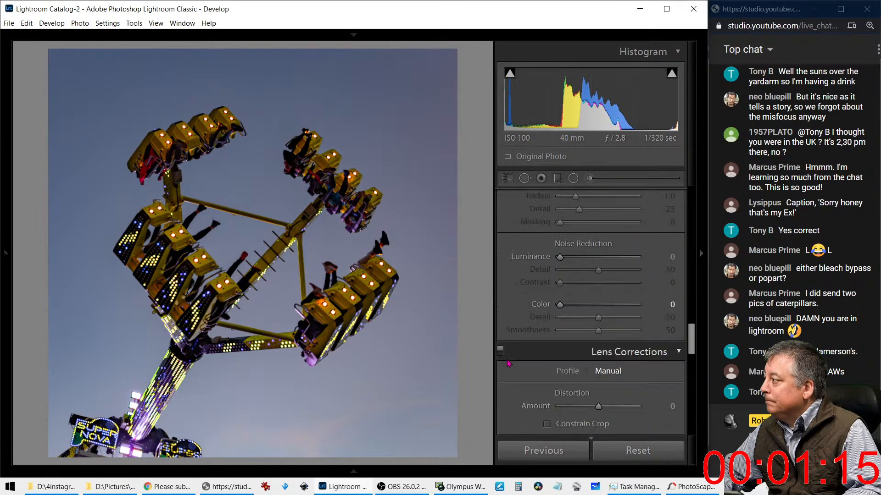
pyautogui.scroll(-2, 509, 364)
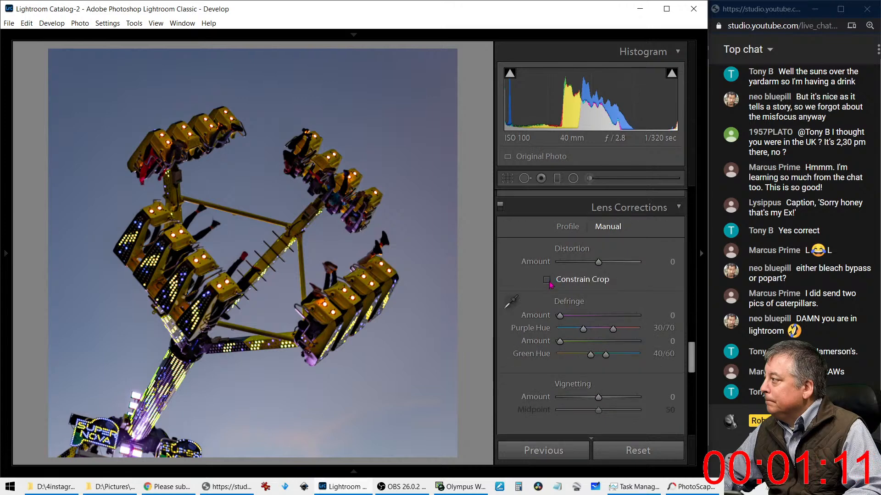
pyautogui.click(300, 308)
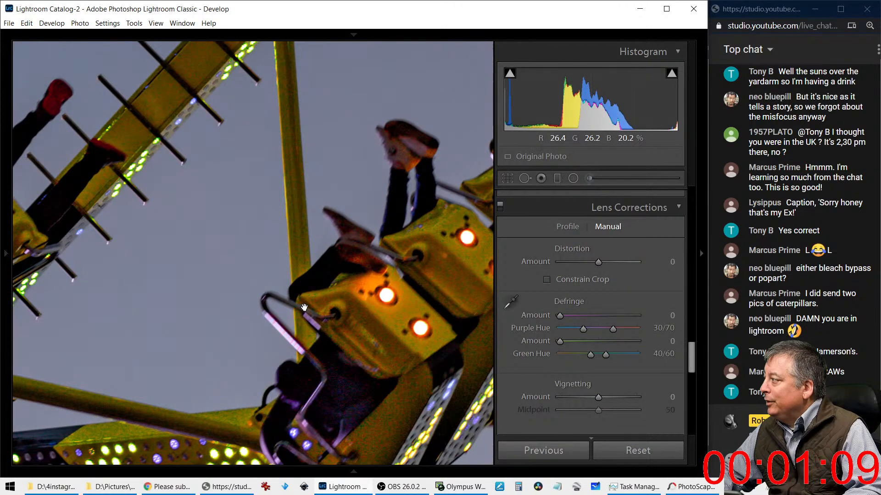
pyautogui.scroll(-6, 527, 392)
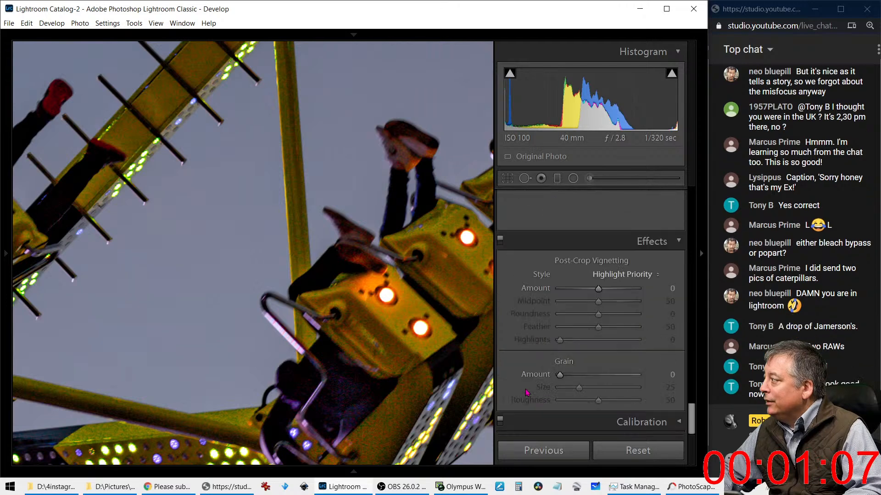
pyautogui.scroll(6, 526, 393)
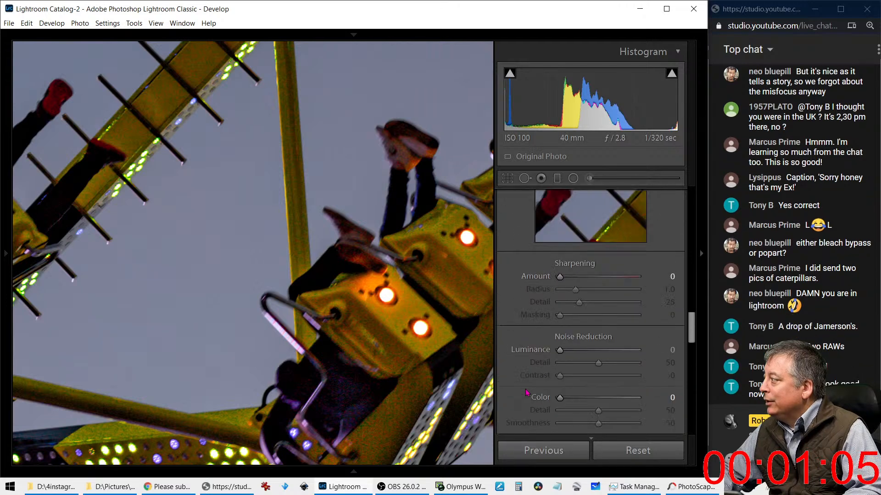
pyautogui.moveTo(559, 398); pyautogui.dragTo(591, 399)
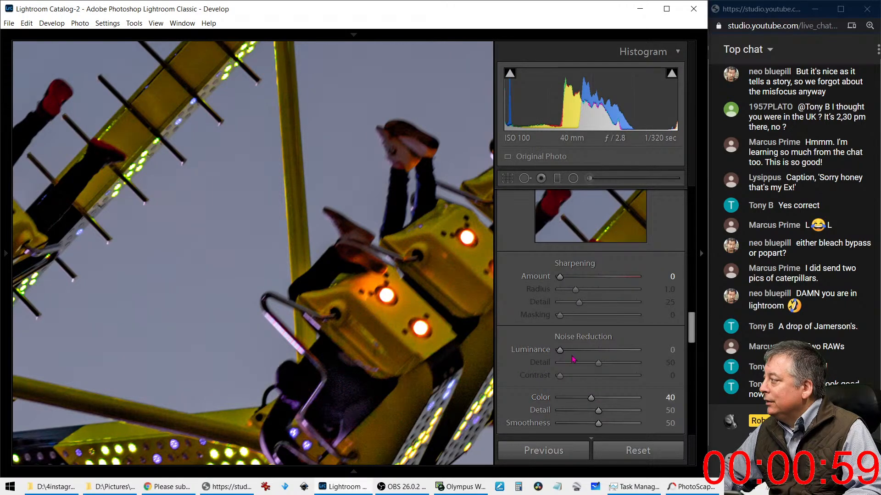
pyautogui.moveTo(560, 350); pyautogui.dragTo(585, 352)
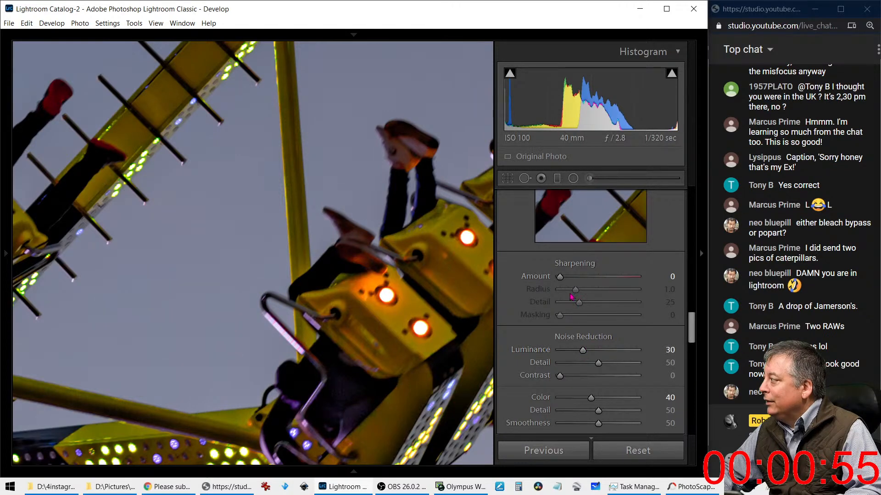
# Step: Sharpen the ride photo with a Sharpening Amount of 78 and Masking of 87
pyautogui.moveTo(560, 278); pyautogui.dragTo(600, 278)
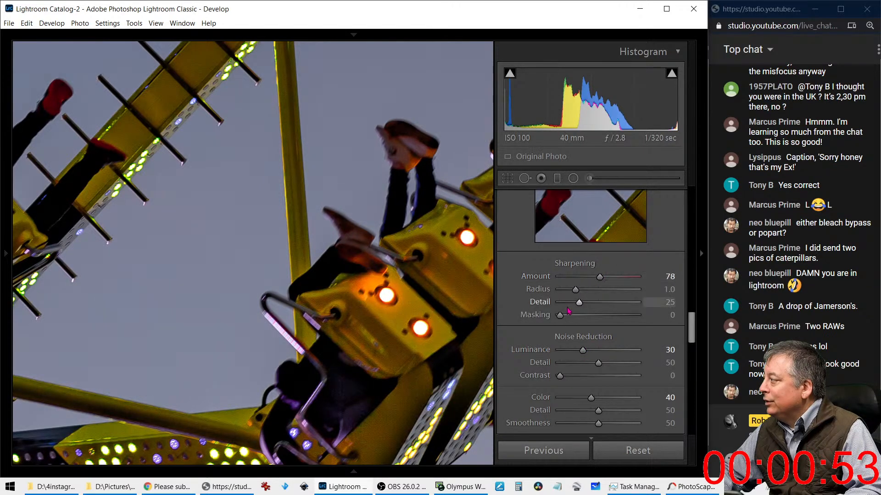
pyautogui.moveTo(560, 315); pyautogui.dragTo(628, 323)
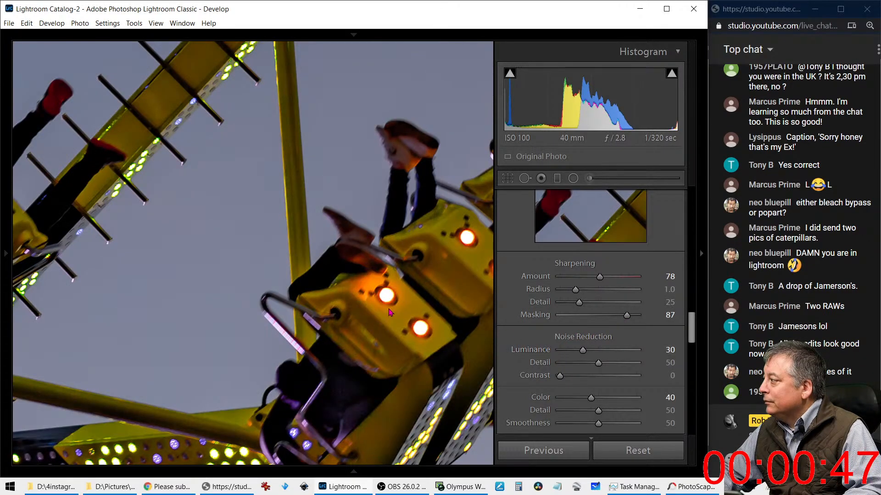
pyautogui.click(349, 302)
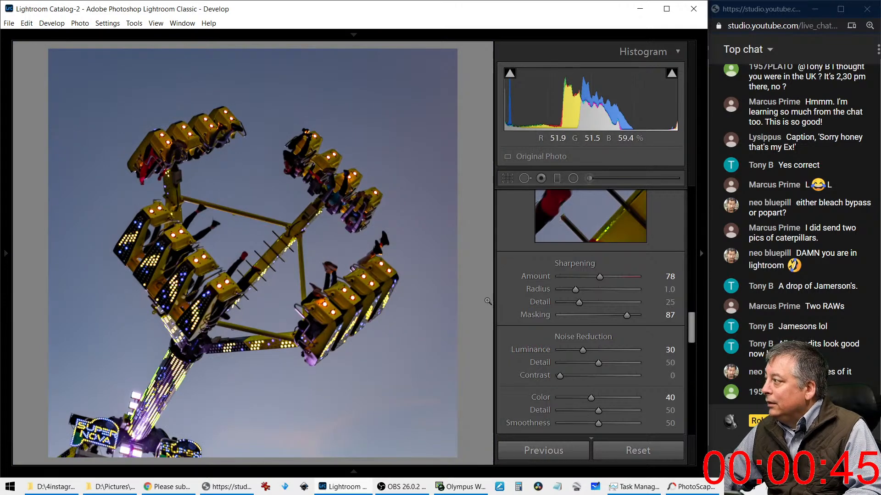
# Step: Set the ride photo's Highlights to −100 and Exposure to +1.31, and toggle a black-and-white preview on and off
pyautogui.scroll(5, 523, 331)
pyautogui.scroll(5, 523, 331)
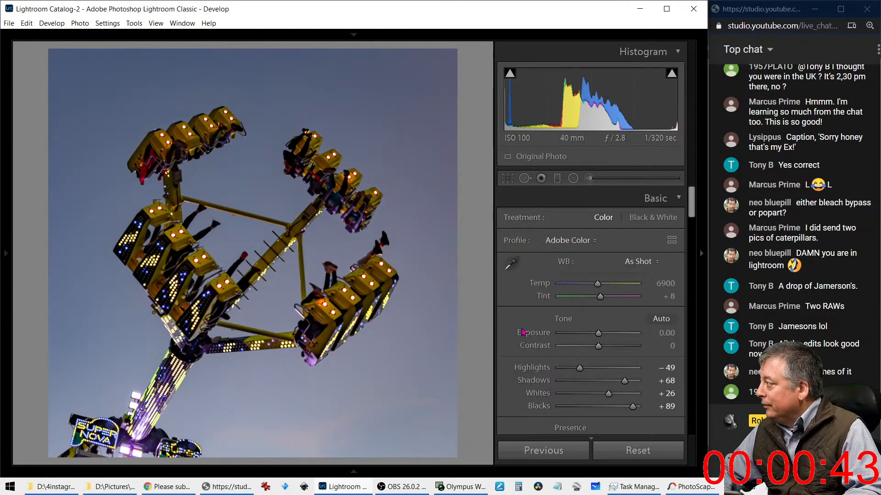
pyautogui.moveTo(593, 338); pyautogui.dragTo(553, 367)
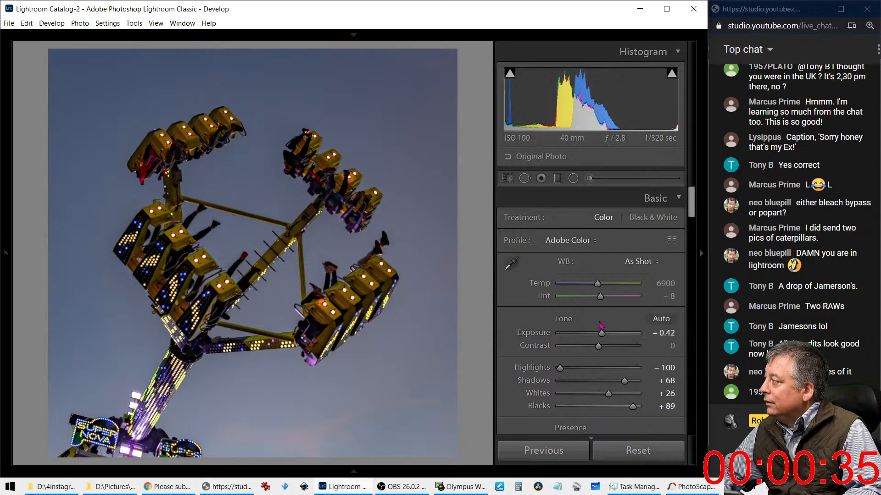
pyautogui.moveTo(601, 333); pyautogui.dragTo(609, 337)
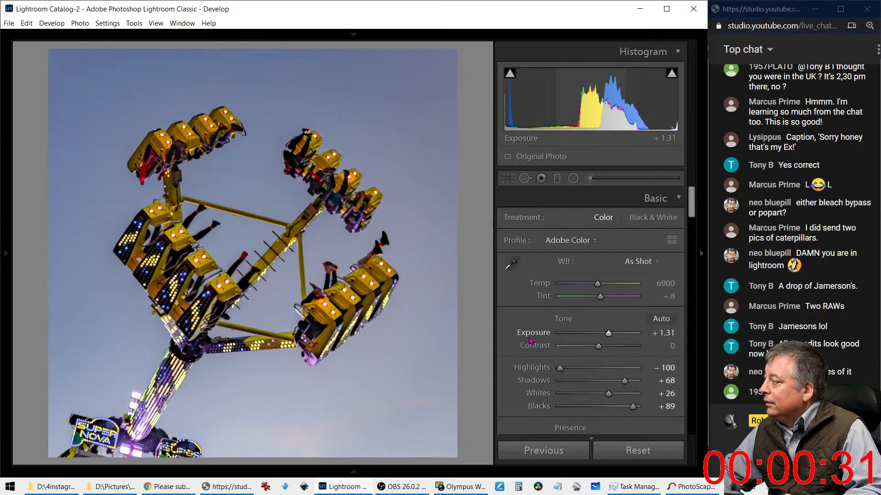
pyautogui.press('v')
pyautogui.press('v')
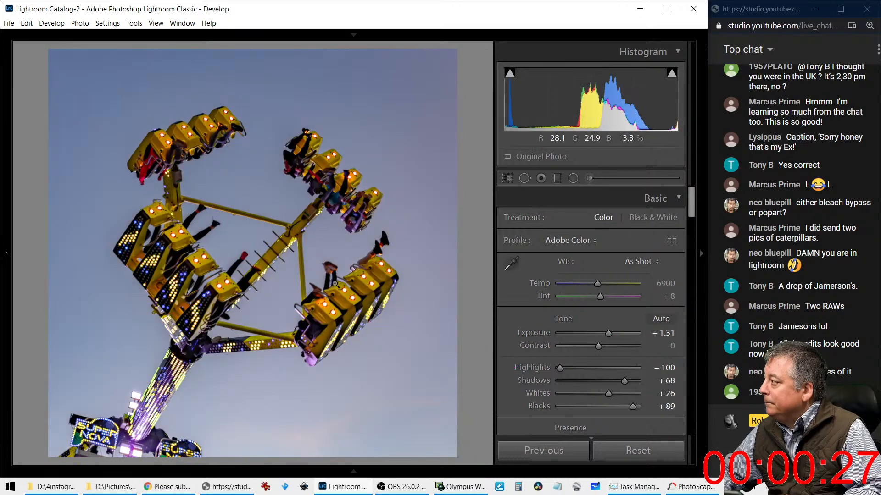
# Step: Try to defringe the ride cars by sampling fringe colours around a lamp, and switch Lens Corrections off
pyautogui.click(365, 323)
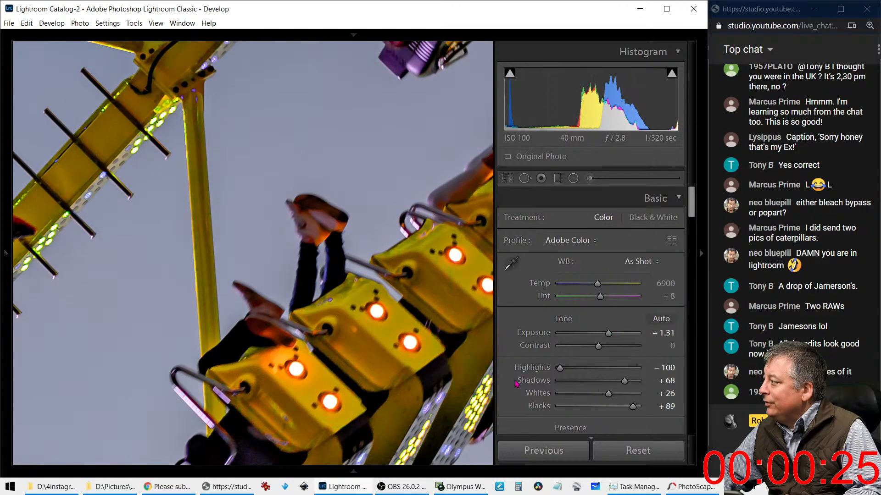
pyautogui.scroll(-8, 525, 375)
pyautogui.scroll(-8, 526, 375)
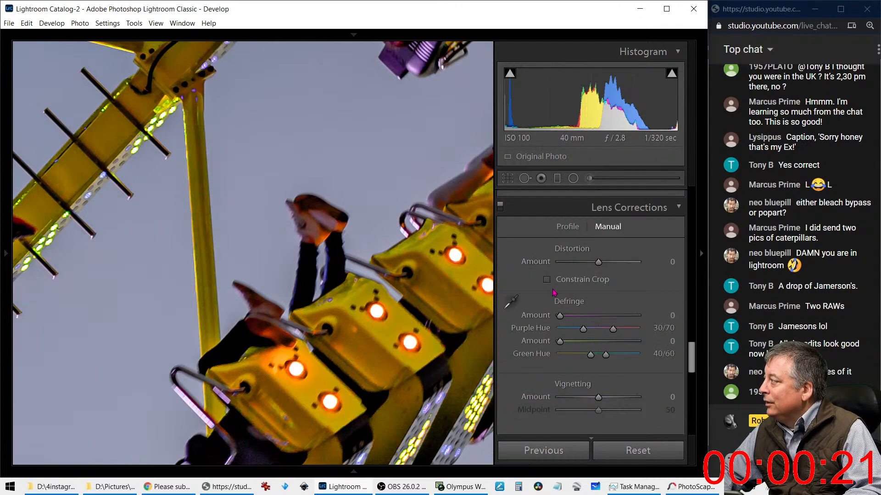
pyautogui.click(510, 301)
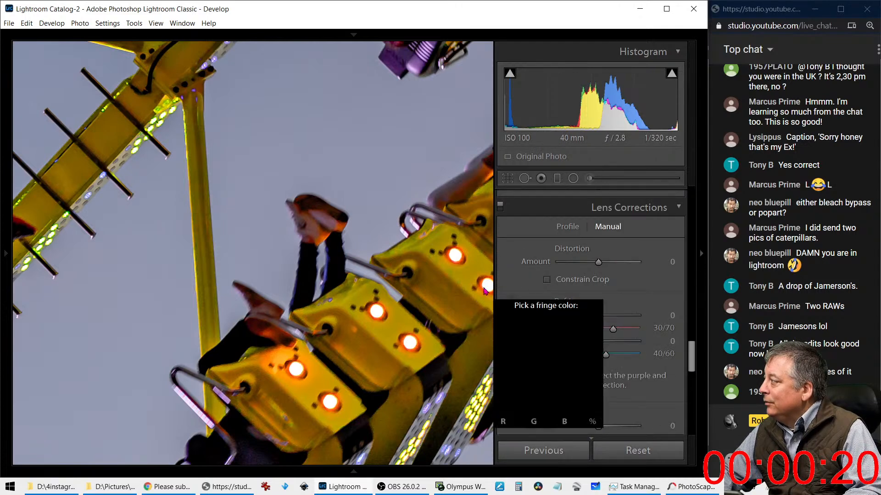
pyautogui.click(466, 249)
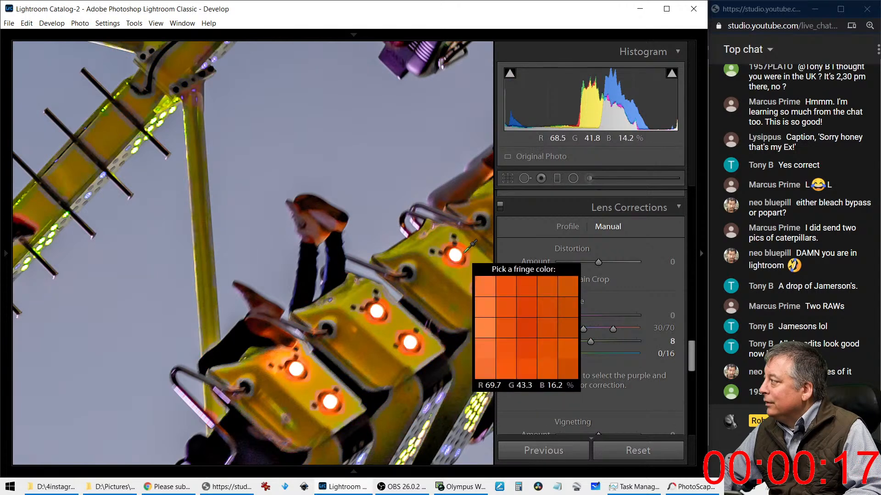
pyautogui.click(460, 260)
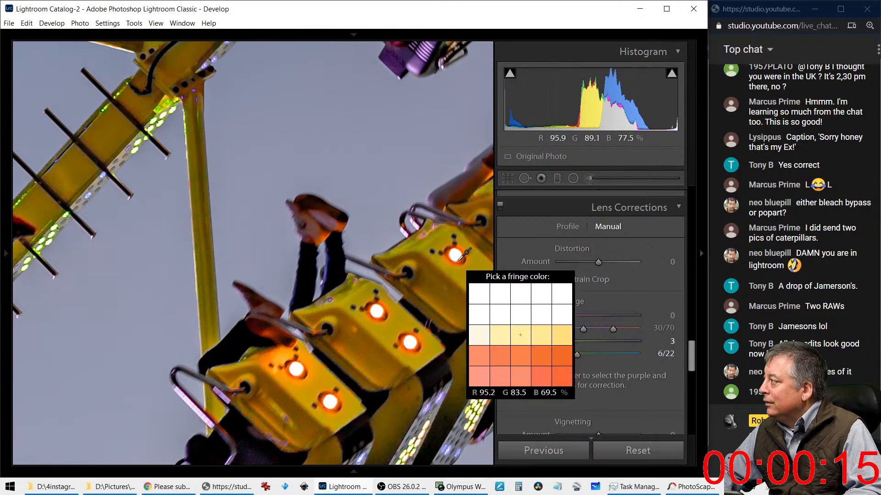
pyautogui.click(458, 260)
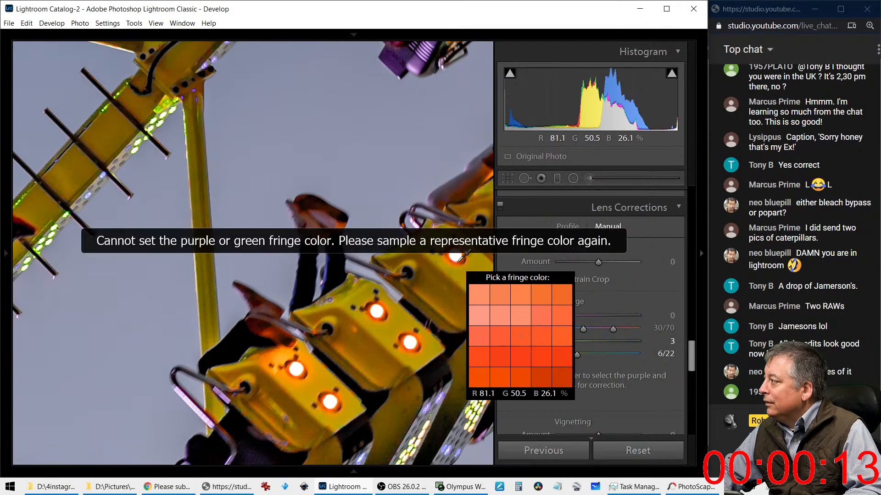
pyautogui.click(461, 257)
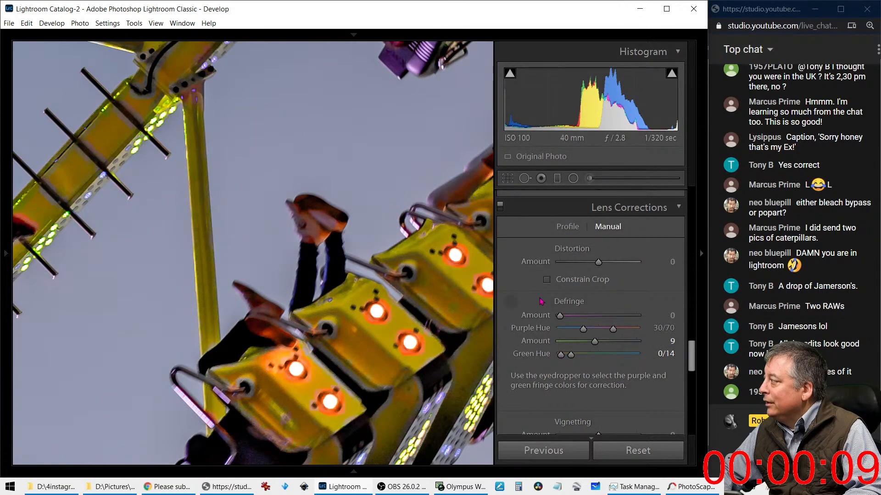
pyautogui.click(500, 206)
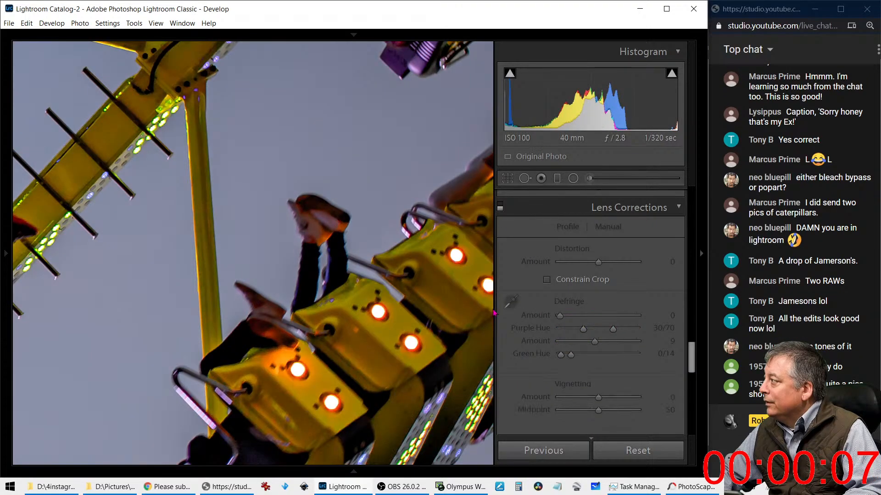
pyautogui.click(457, 295)
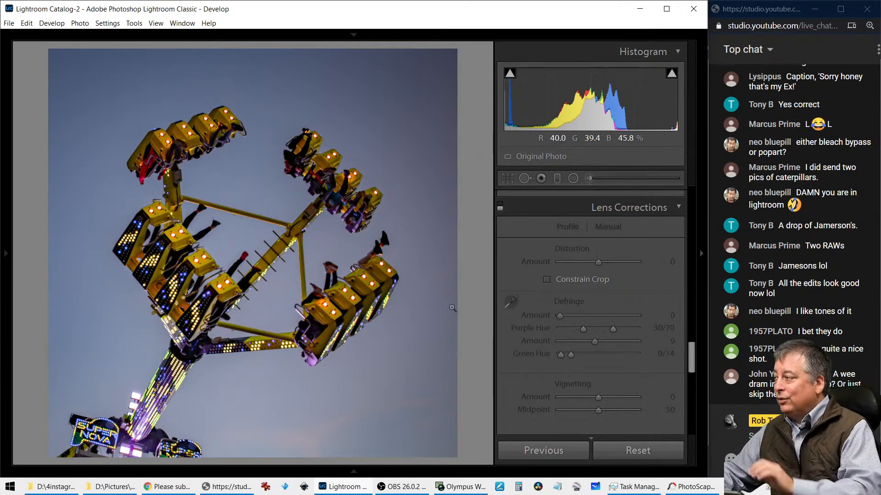
# Step: Compare the ride photo's before and after versions side by side with the side panels hidden
pyautogui.press('y')
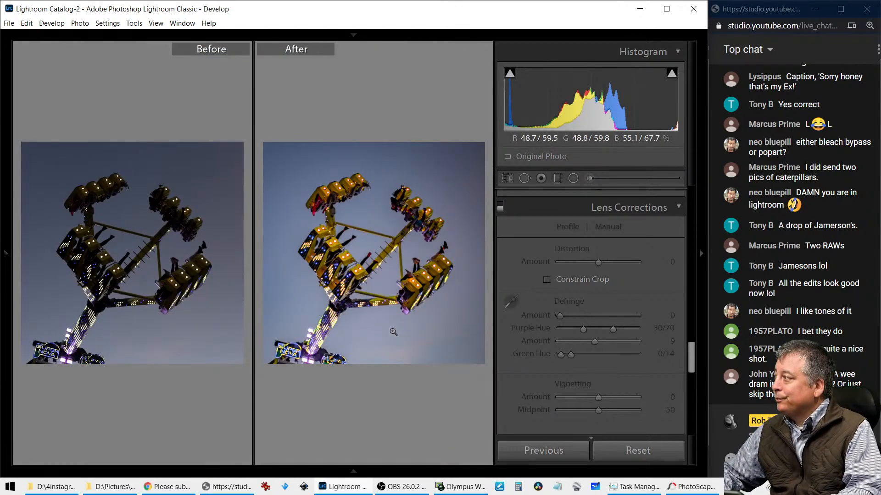
pyautogui.press('F7')
pyautogui.press('Tab')
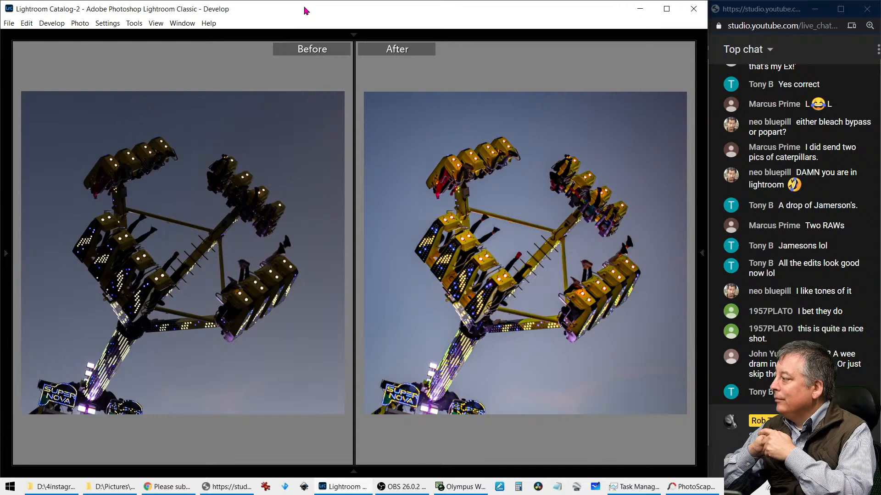
pyautogui.press('Tab')
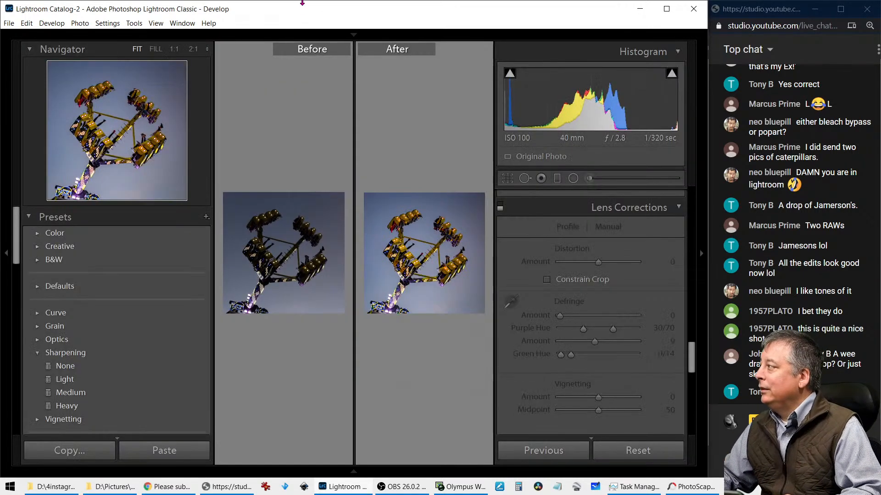
pyautogui.press('y')
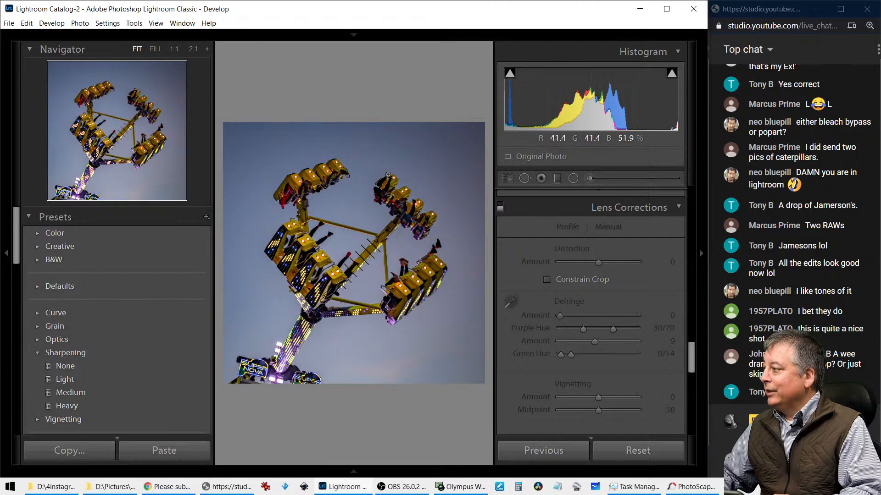
# Step: Open the dark photo of the man on the sofa from the library grid and review its file and exposure information
pyautogui.press('g')
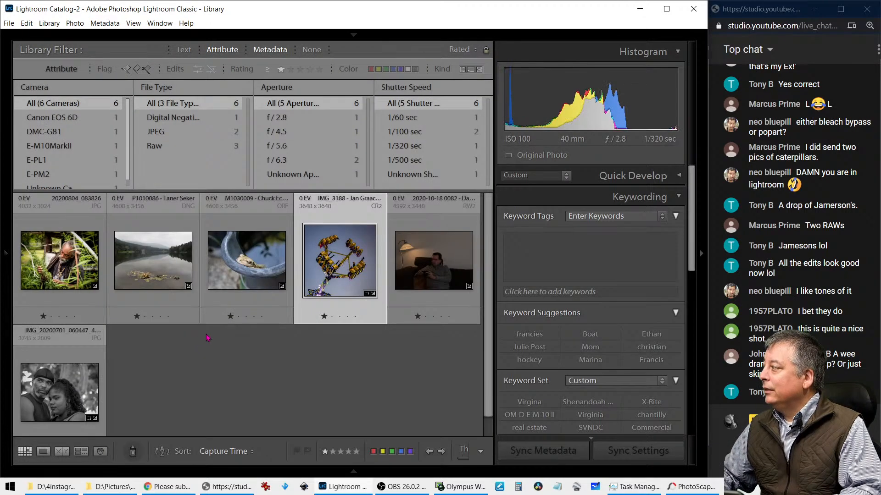
pyautogui.doubleClick(434, 259)
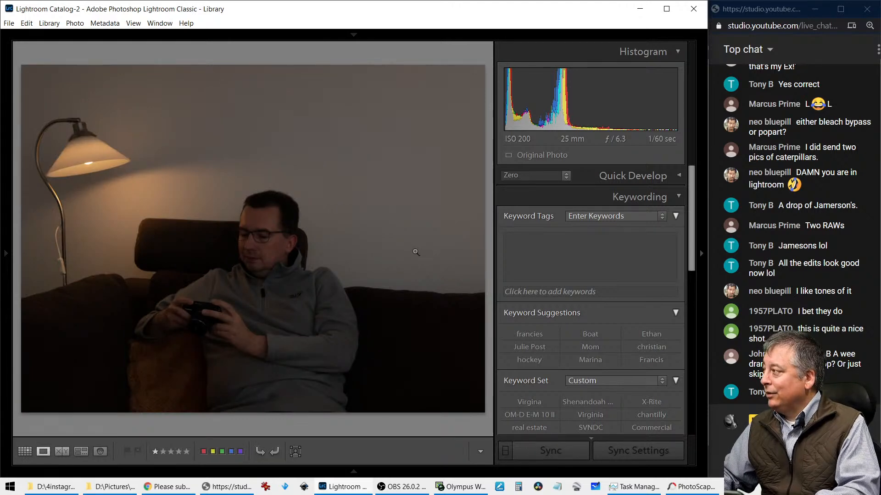
pyautogui.press('i')
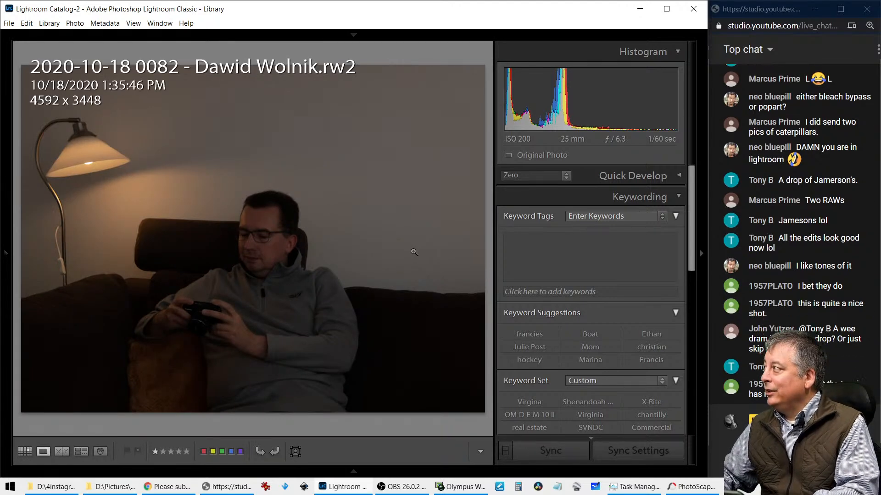
pyautogui.press('i')
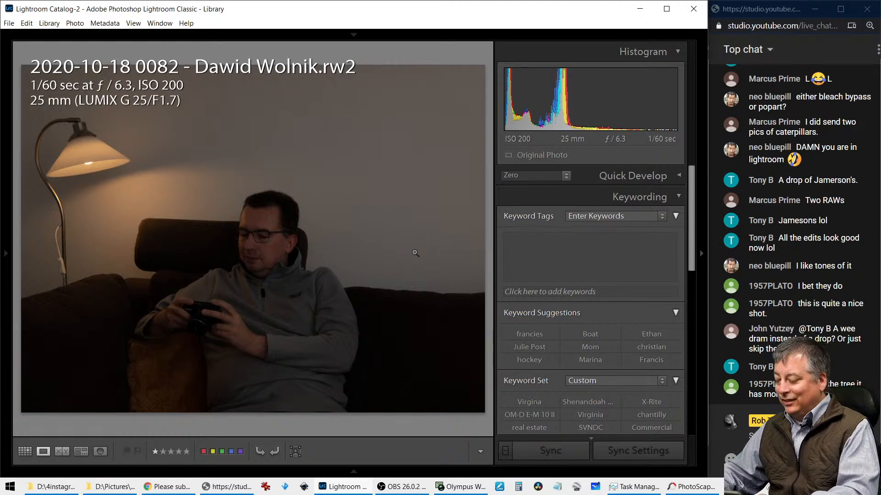
pyautogui.press('i')
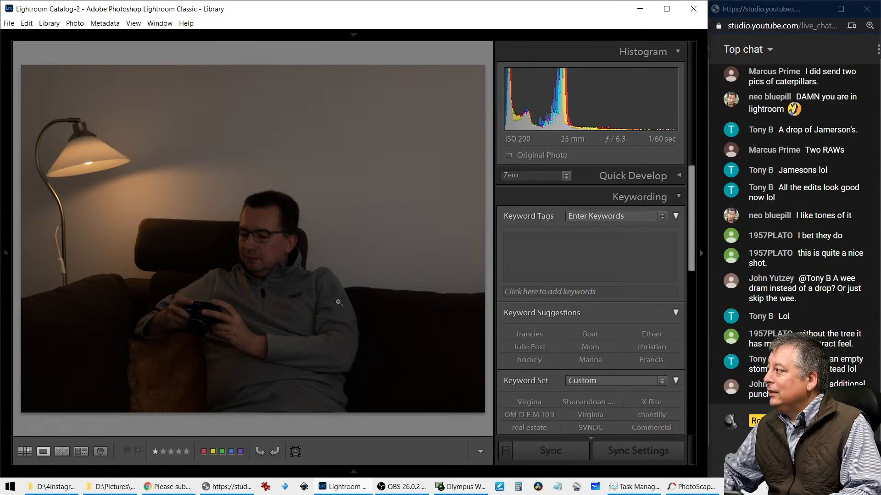
# Step: Start cropping the sofa portrait at a 1 x 1 aspect ratio, tightening and repositioning the frame around the lamp and the man
pyautogui.press('r')
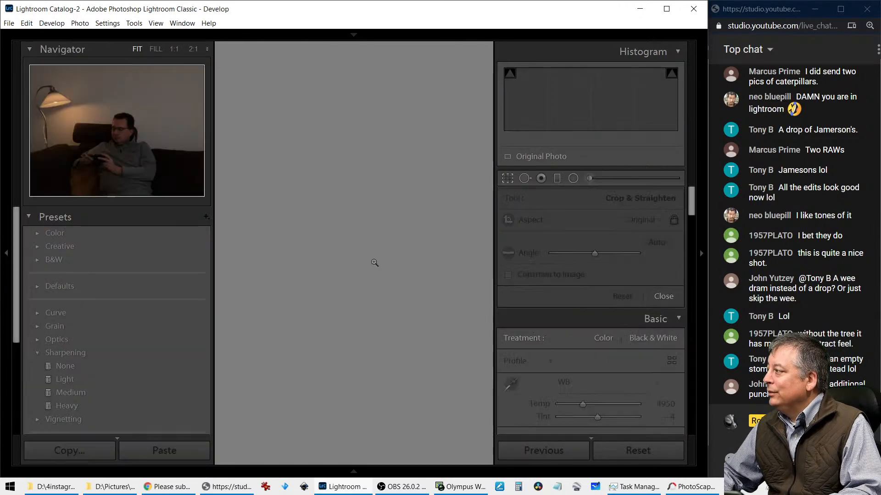
pyautogui.click(6, 254)
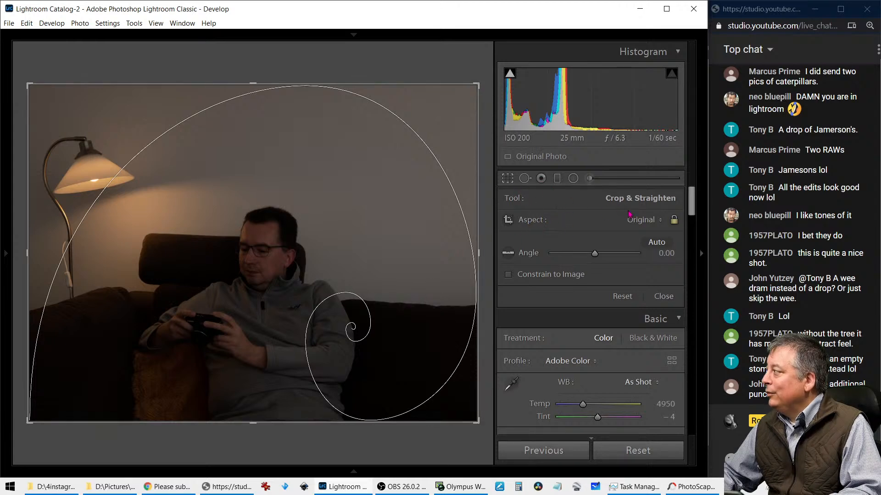
pyautogui.click(642, 221)
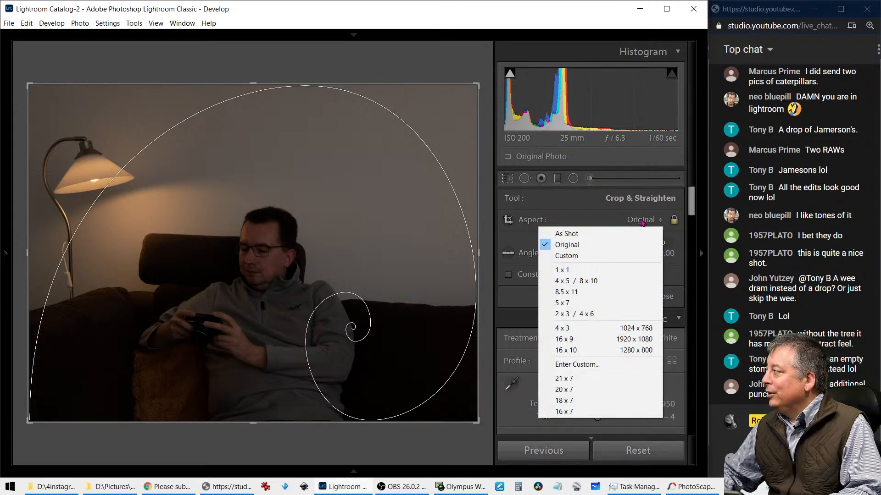
pyautogui.click(612, 270)
pyautogui.moveTo(351, 283); pyautogui.dragTo(437, 283)
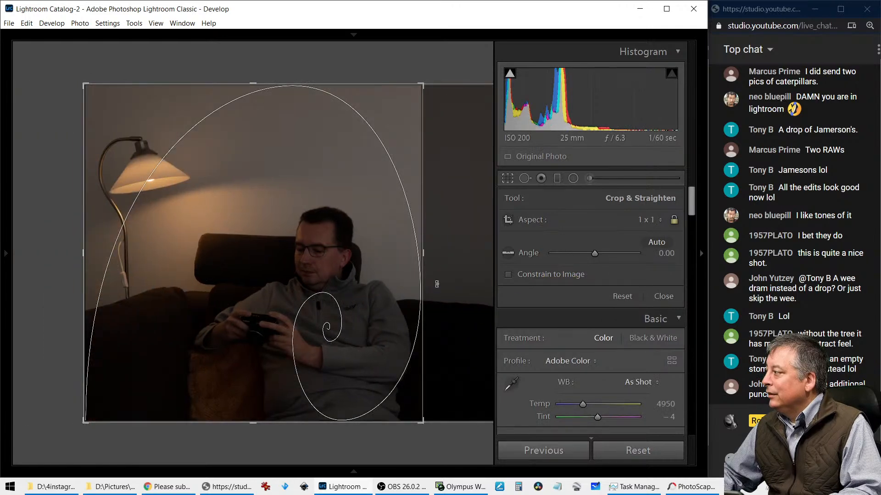
pyautogui.moveTo(259, 84); pyautogui.dragTo(260, 92)
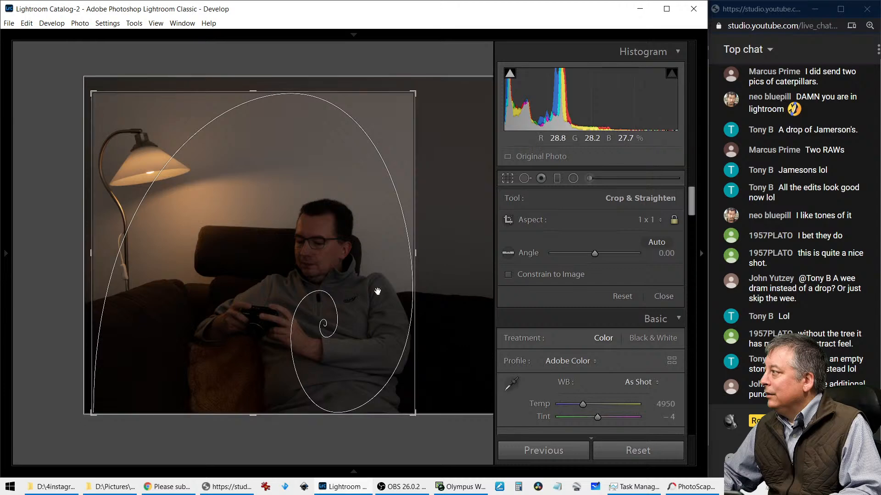
pyautogui.moveTo(253, 415); pyautogui.dragTo(252, 389)
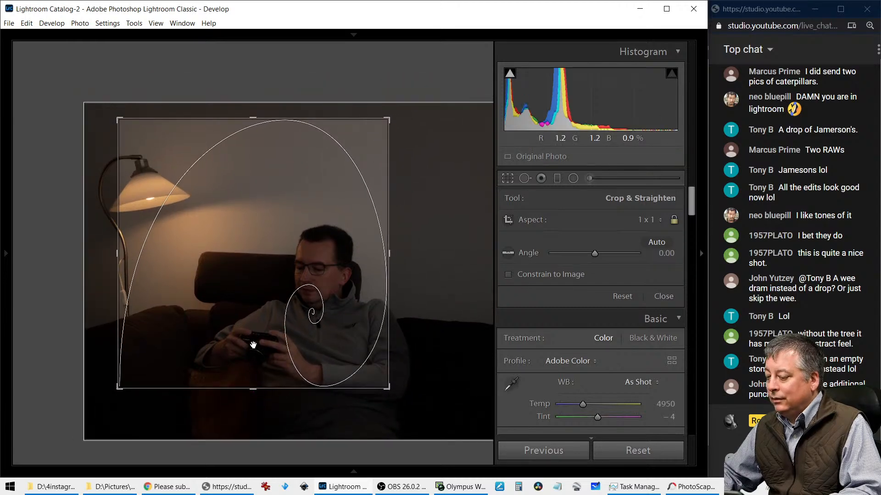
pyautogui.moveTo(266, 321); pyautogui.dragTo(291, 351)
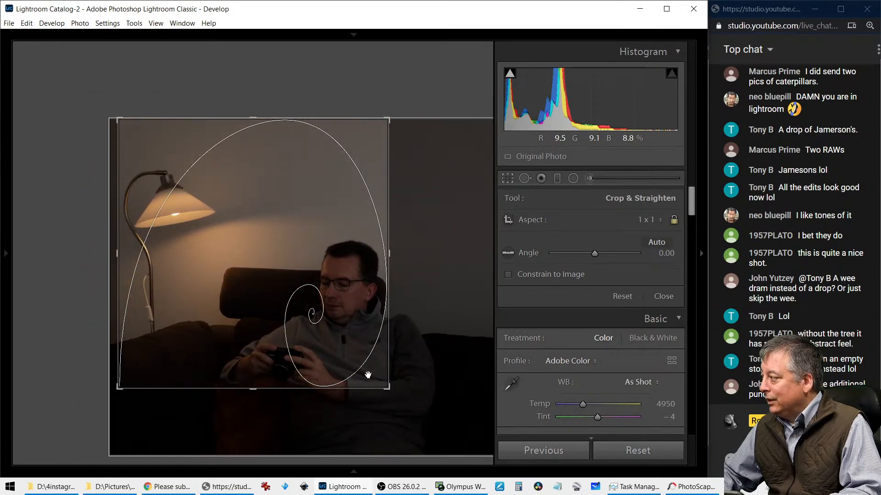
# Step: Switch the crop to 2 x 3 / 4 x 6, then enlarge and reposition the frame to include the lamp and the man's hands
pyautogui.click(651, 221)
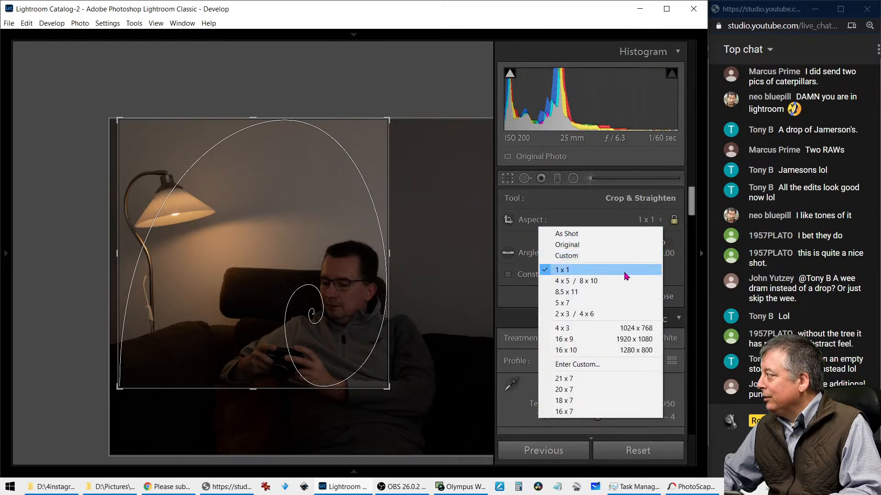
pyautogui.click(615, 315)
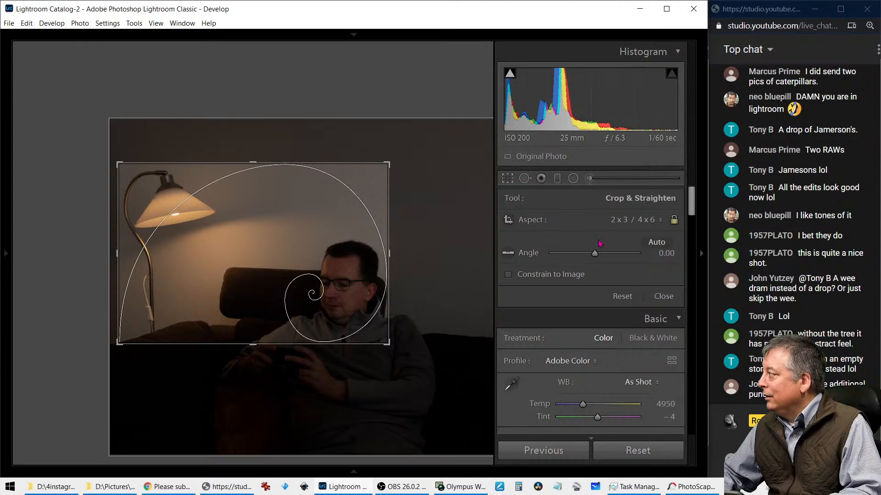
pyautogui.moveTo(267, 343)
pyautogui.mouseDown()
pyautogui.moveTo(266, 367)
pyautogui.moveTo(274, 357)
pyautogui.mouseUp()
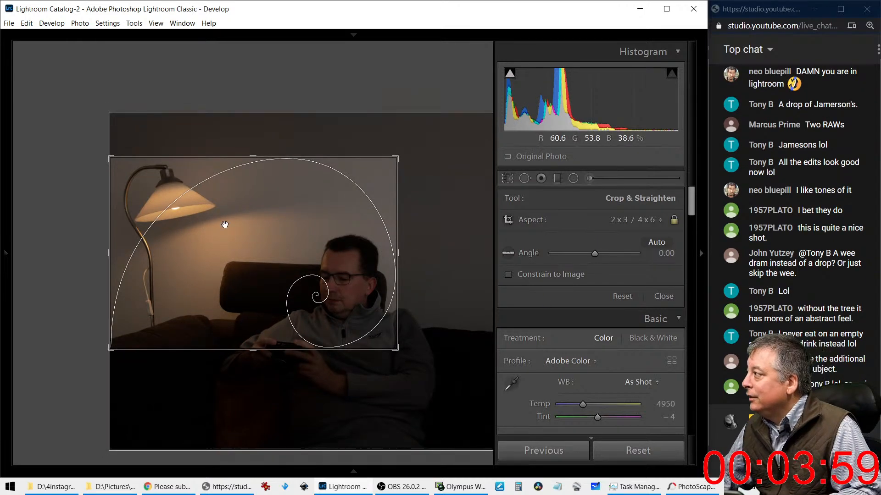
pyautogui.moveTo(394, 158); pyautogui.dragTo(418, 144)
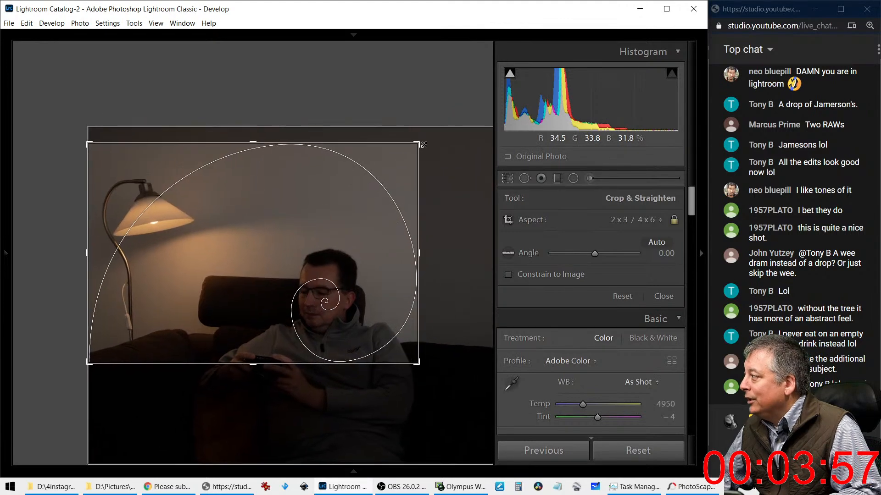
pyautogui.moveTo(388, 211); pyautogui.dragTo(379, 181)
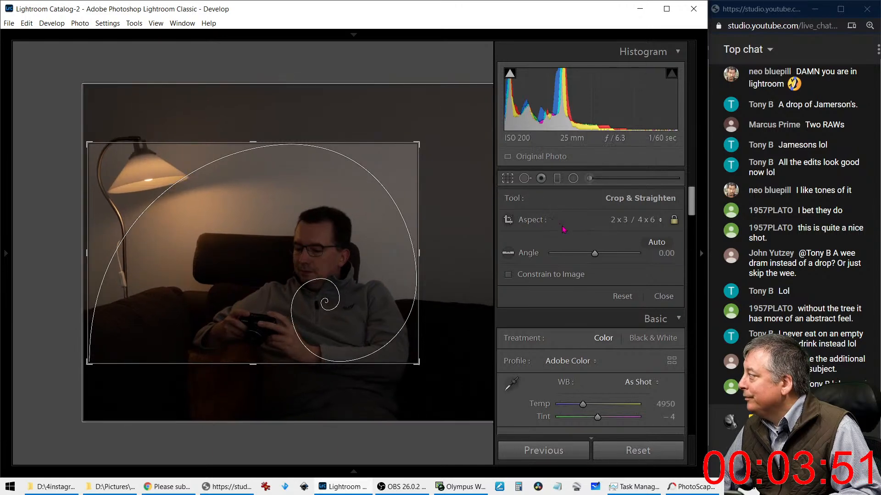
# Step: Change the crop's aspect ratio to 4 x 3, shift the photo slightly upward within the frame and apply the crop
pyautogui.click(624, 224)
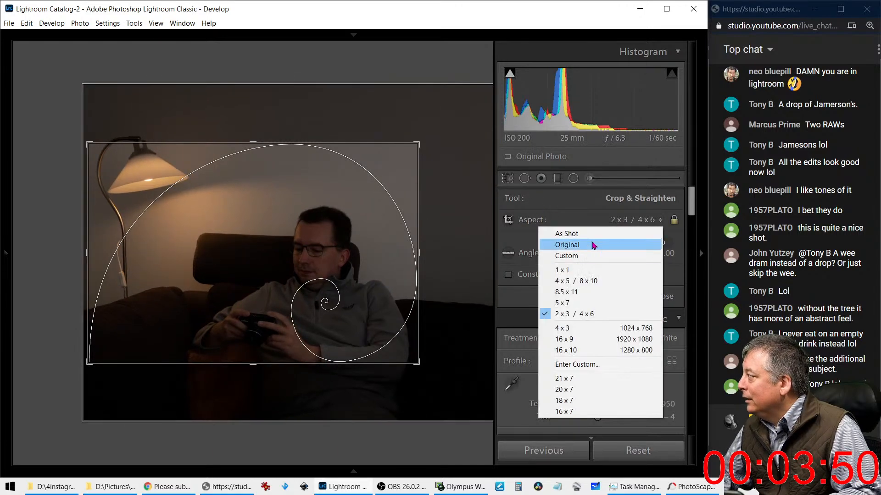
pyautogui.click(581, 328)
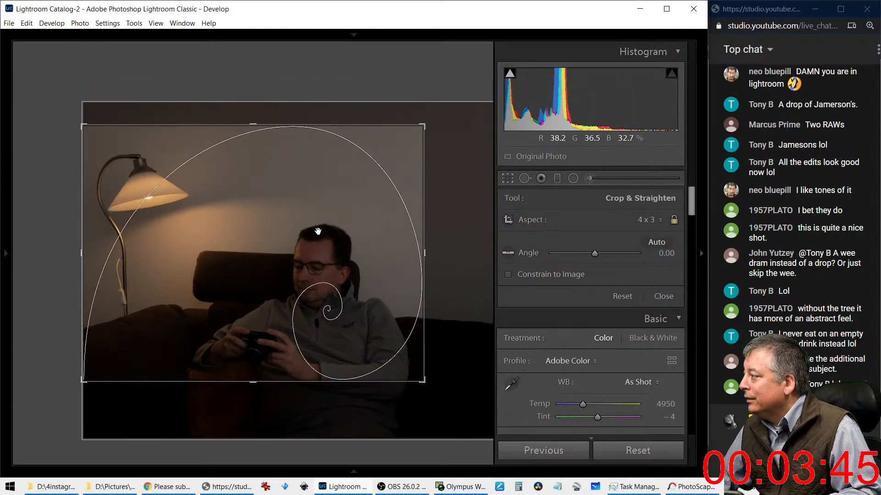
pyautogui.moveTo(318, 231); pyautogui.dragTo(323, 223)
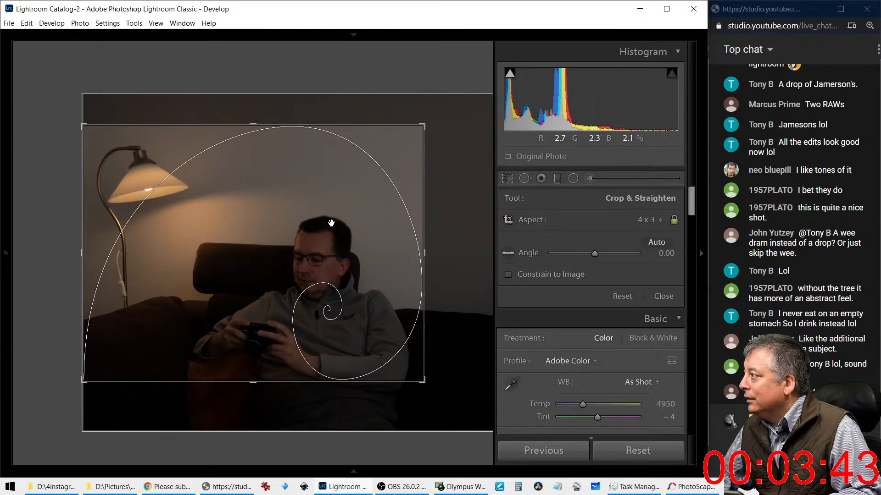
pyautogui.press('Return')
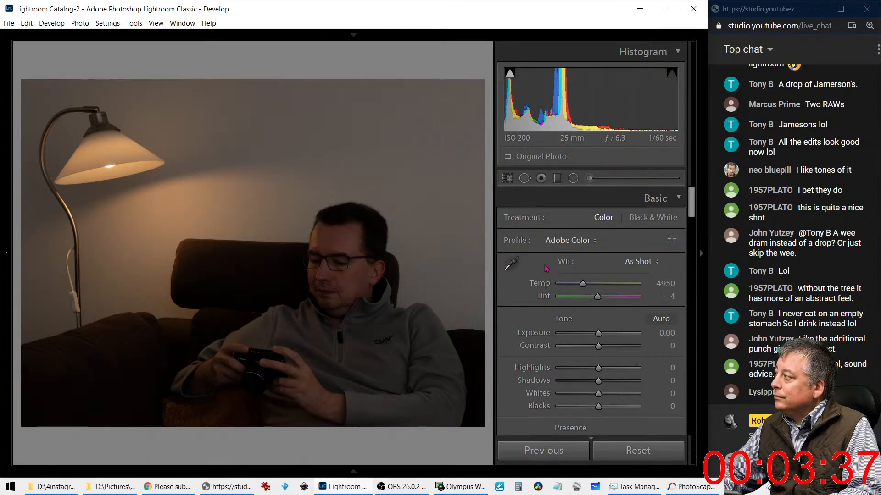
# Step: Apply automatic tone adjustments to the portrait and inspect the man's face and fleece up close
pyautogui.click(656, 318)
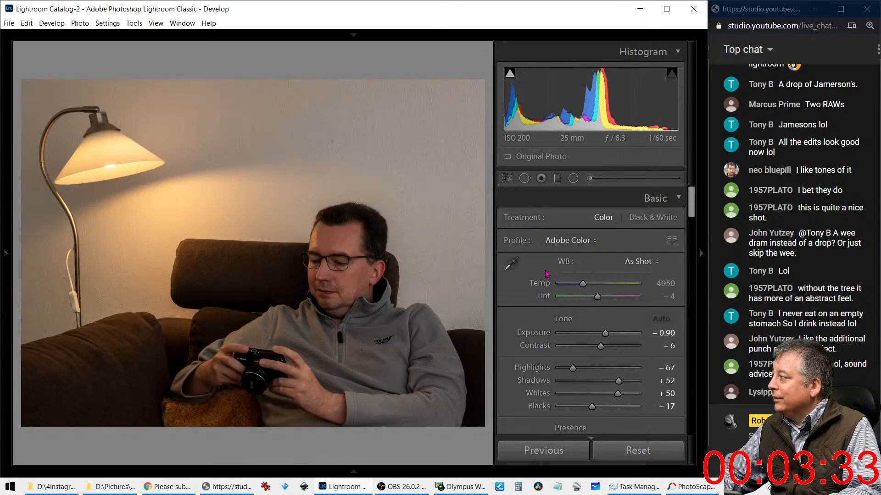
pyautogui.click(392, 311)
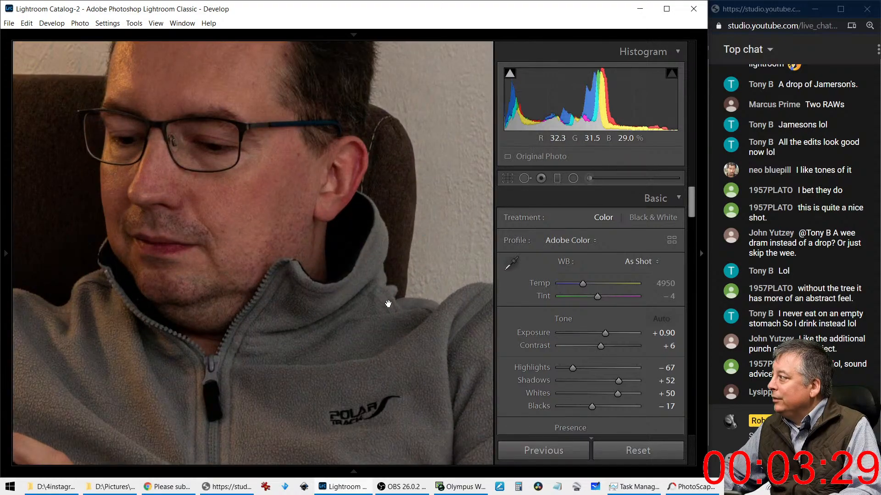
pyautogui.click(388, 303)
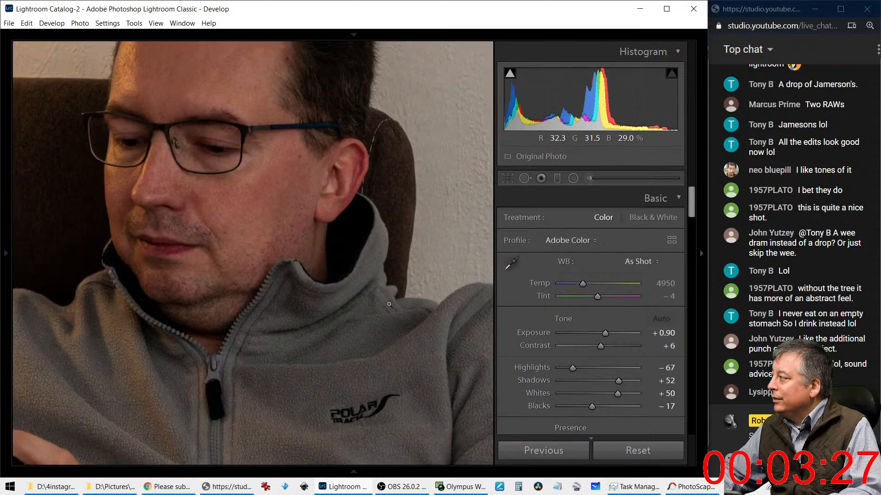
# Step: Correct the white balance by sampling neutral grey from the man's fleece, first on the chest and again by the collar
pyautogui.click(508, 271)
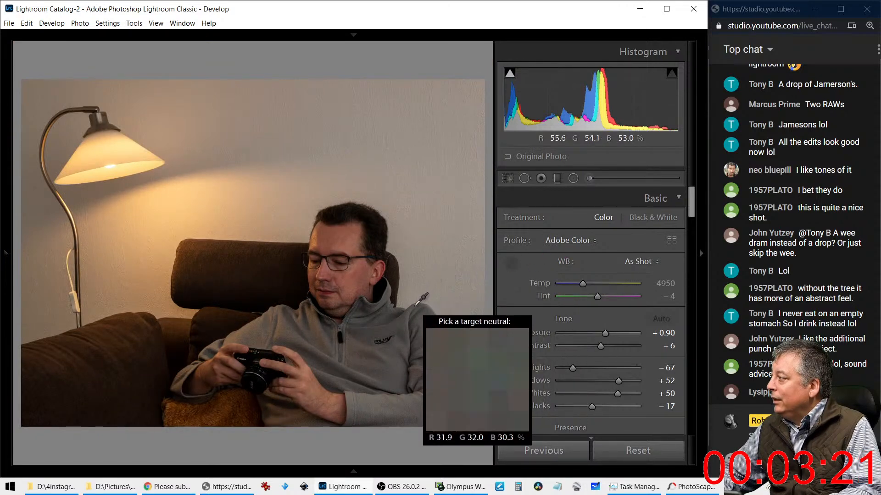
pyautogui.click(386, 317)
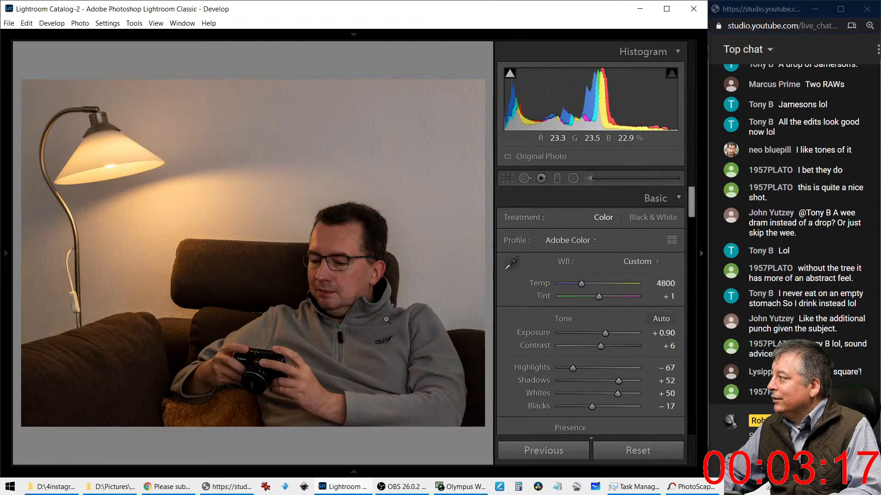
pyautogui.click(512, 264)
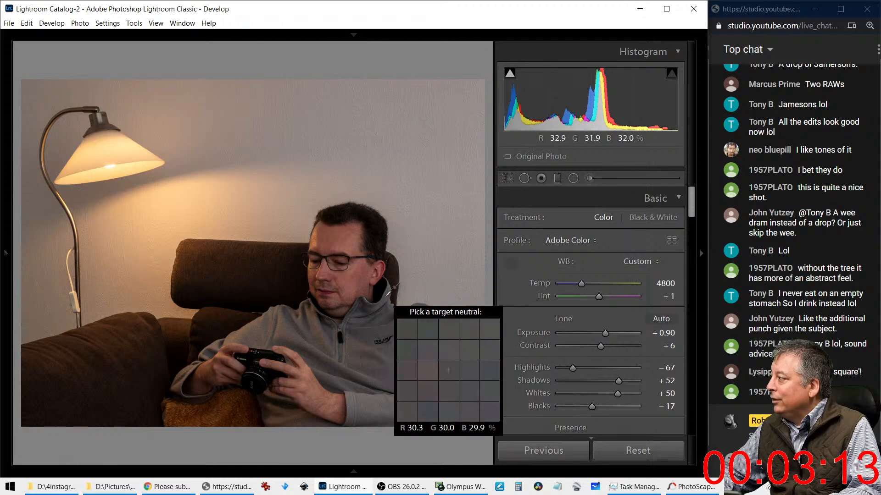
pyautogui.click(388, 295)
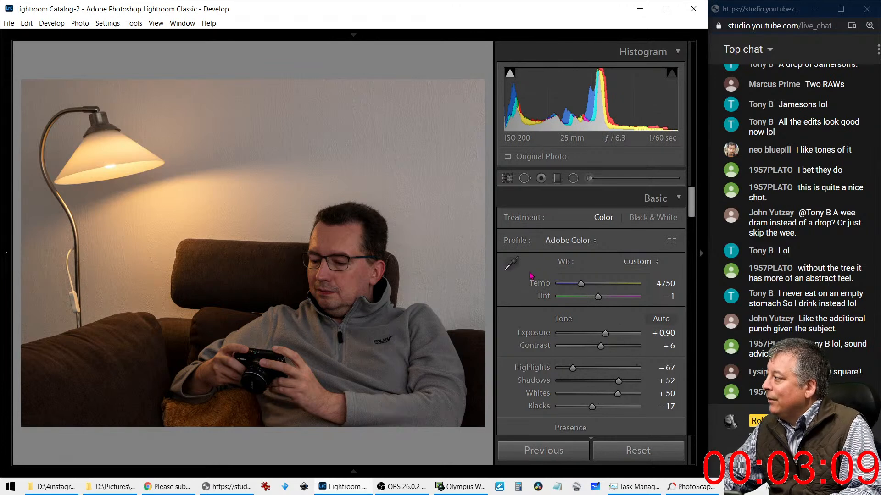
# Step: Soften the portrait by lowering Clarity to −19, leaving Dehaze at 0
pyautogui.scroll(-3, 520, 327)
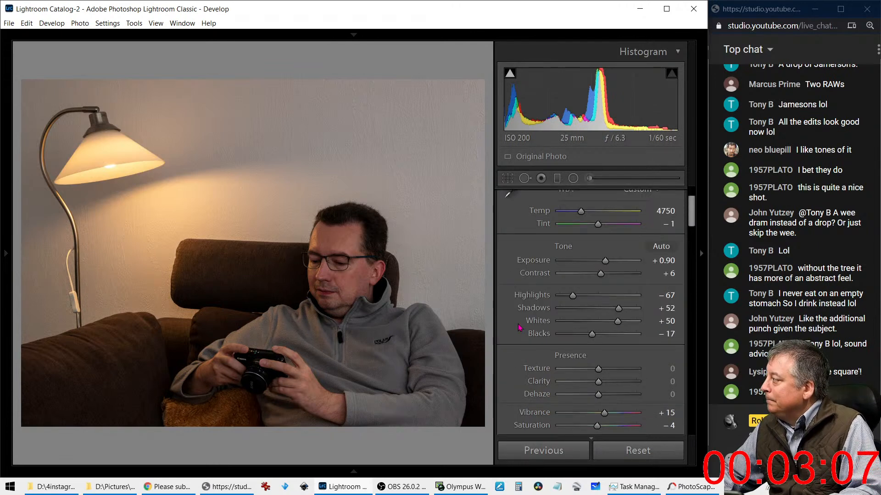
pyautogui.scroll(-3, 520, 328)
pyautogui.moveTo(598, 310)
pyautogui.mouseDown()
pyautogui.moveTo(603, 324)
pyautogui.moveTo(600, 312)
pyautogui.moveTo(591, 314)
pyautogui.mouseUp()
pyautogui.doubleClick(601, 324)
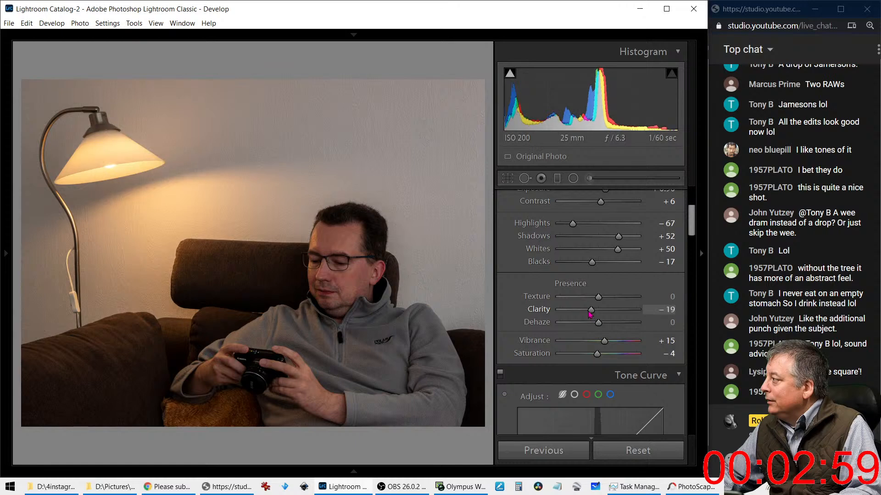
# Step: Set the portrait's noise reduction to Color 14 and Luminance 15
pyautogui.scroll(-10, 533, 343)
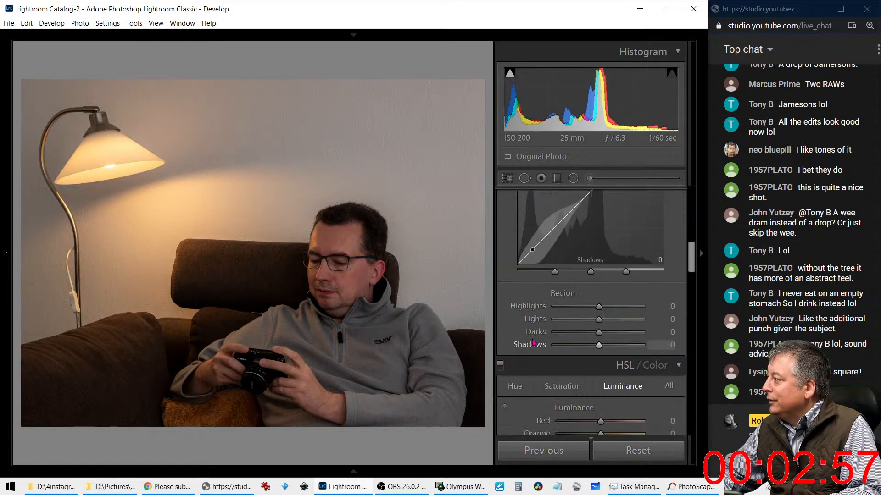
pyautogui.scroll(-2, 533, 342)
pyautogui.scroll(-2, 533, 342)
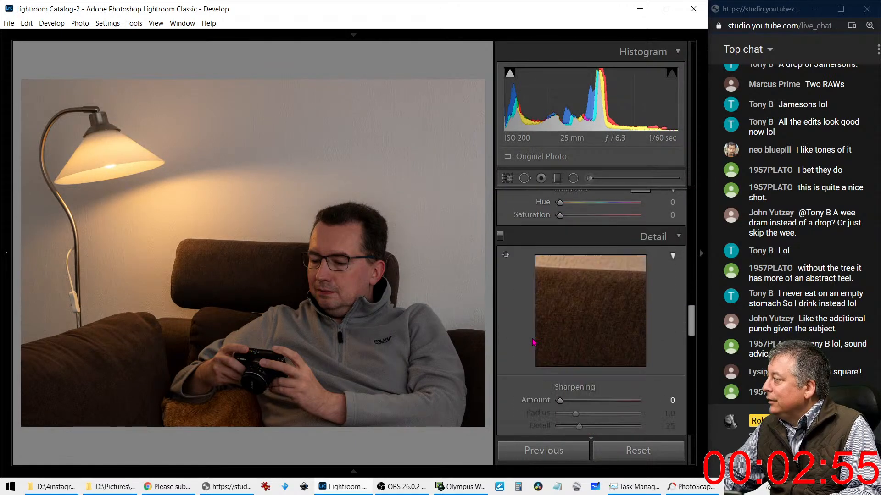
pyautogui.scroll(4, 533, 343)
pyautogui.scroll(-4, 534, 343)
pyautogui.scroll(4, 534, 342)
pyautogui.scroll(-10, 534, 342)
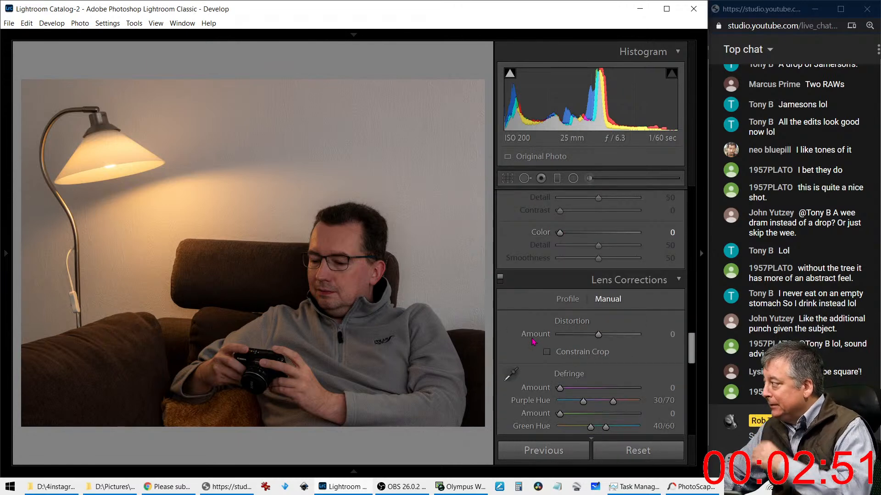
pyautogui.scroll(4, 534, 342)
pyautogui.moveTo(559, 379); pyautogui.dragTo(568, 380)
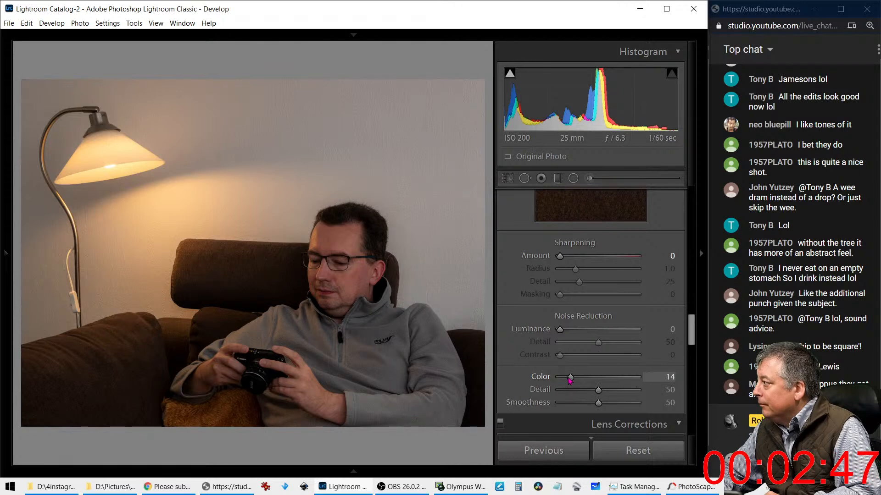
pyautogui.moveTo(561, 336); pyautogui.dragTo(564, 335)
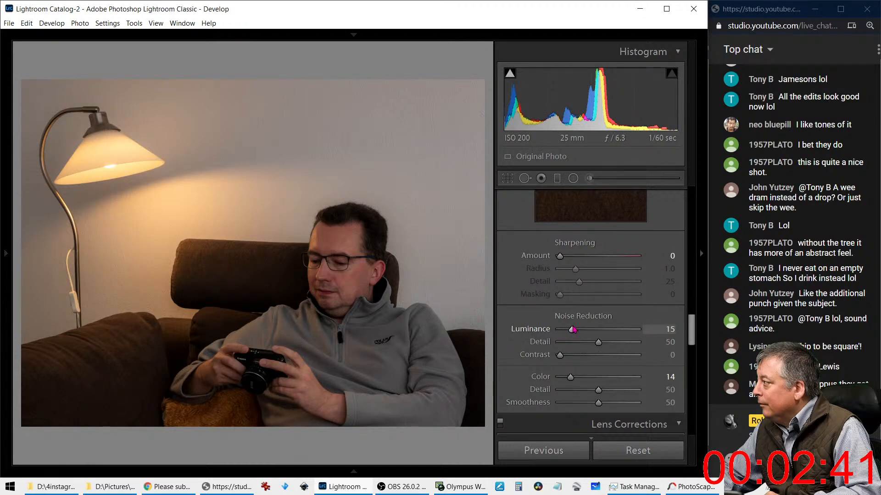
# Step: Examine the camera in the man's hands up close to identify its brand and lens
pyautogui.scroll(15, 528, 313)
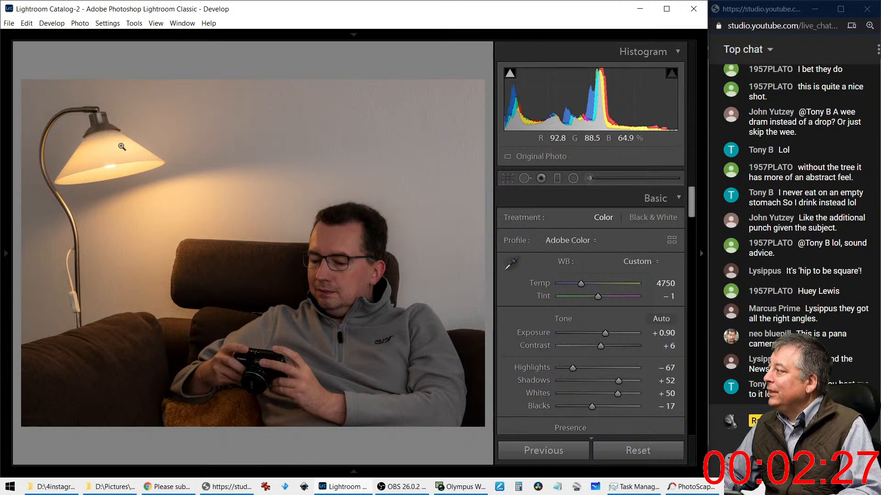
pyautogui.click(247, 365)
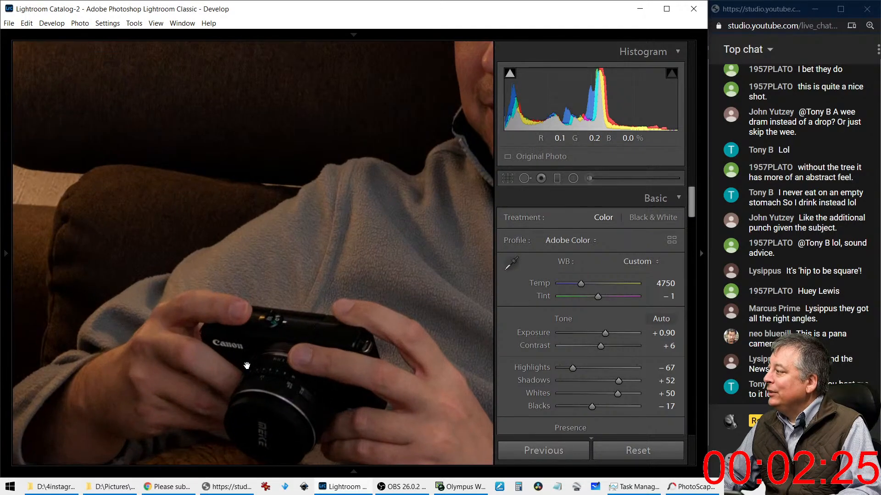
pyautogui.click(247, 366)
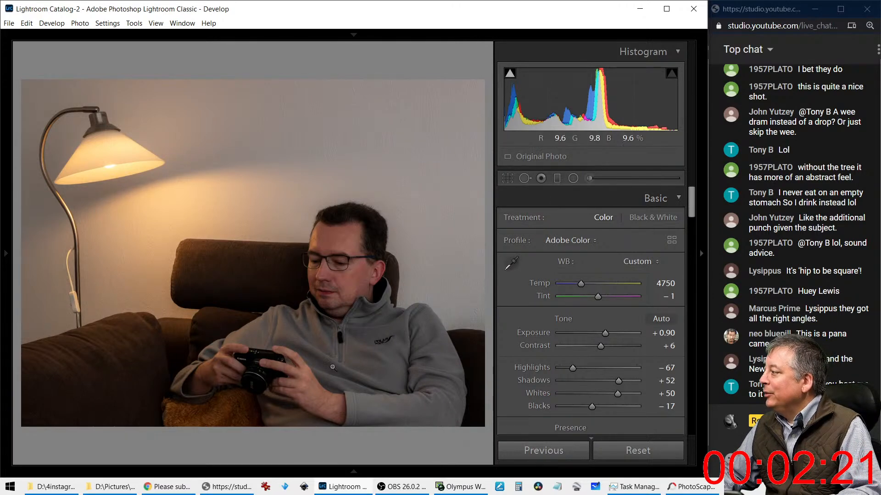
pyautogui.click(257, 384)
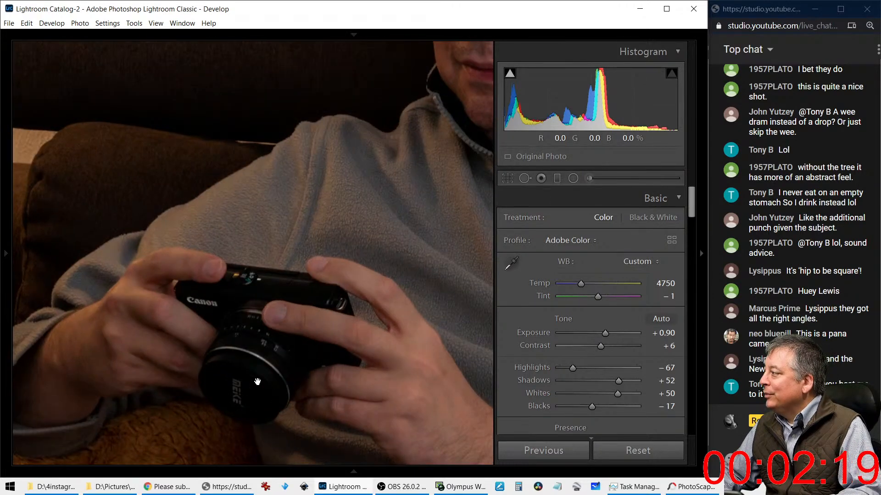
pyautogui.click(258, 382)
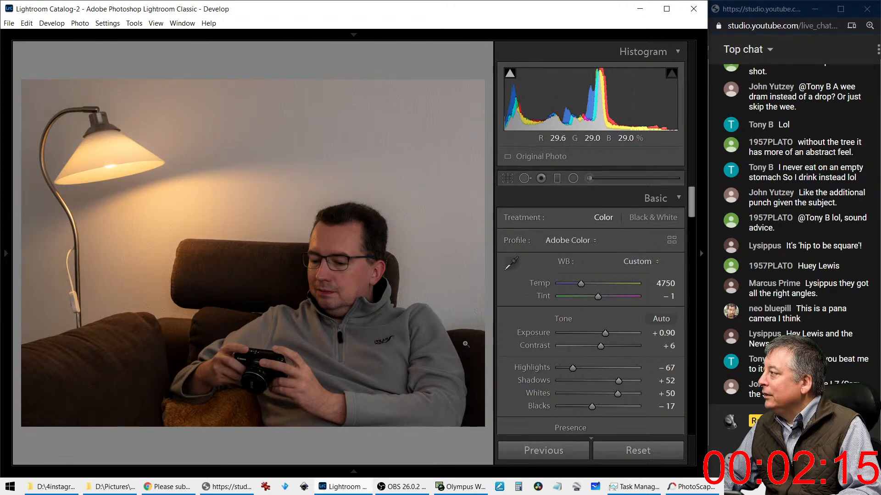
# Step: Add a post-crop vignette to the portrait with Amount −18, Midpoint 15 and Feather 71
pyautogui.scroll(-15, 519, 369)
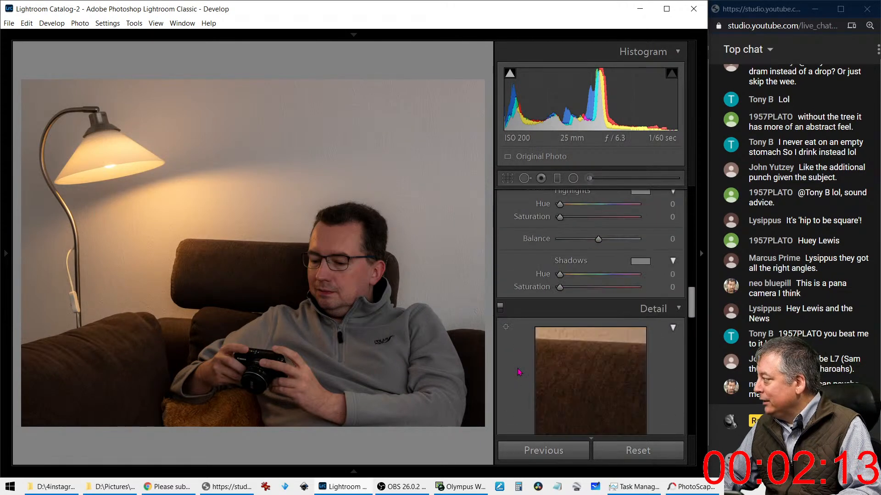
pyautogui.scroll(-12, 519, 372)
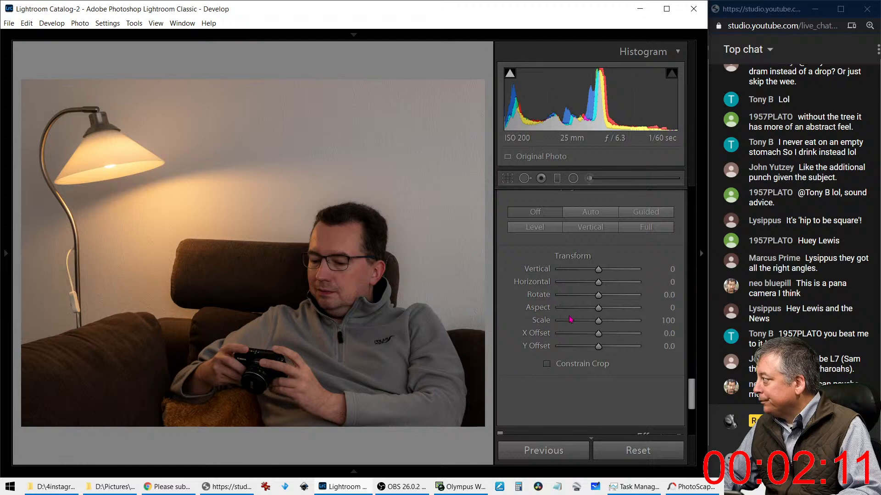
pyautogui.scroll(-4, 570, 320)
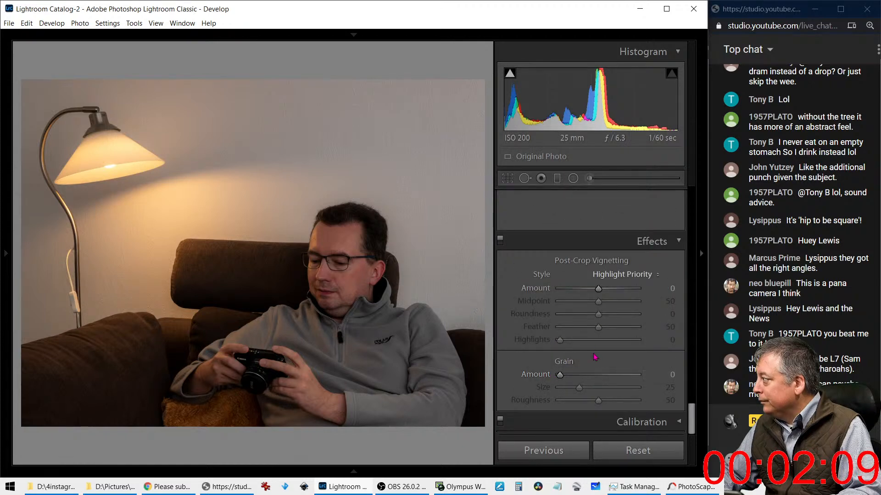
pyautogui.scroll(2, 595, 356)
pyautogui.moveTo(598, 362); pyautogui.dragTo(620, 405)
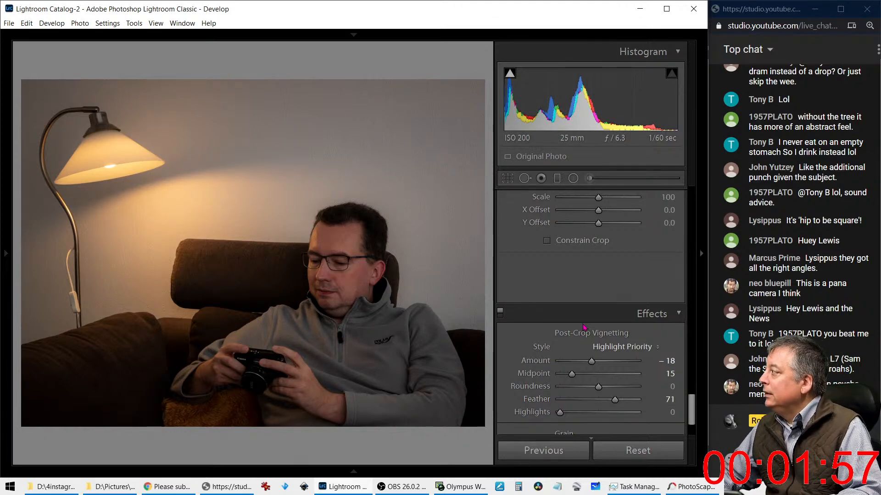
# Step: Brighten the portrait's warm tones by setting HSL Luminance to Orange +46 and Yellow +51
pyautogui.scroll(6, 509, 281)
pyautogui.scroll(3, 510, 281)
pyautogui.scroll(3, 561, 311)
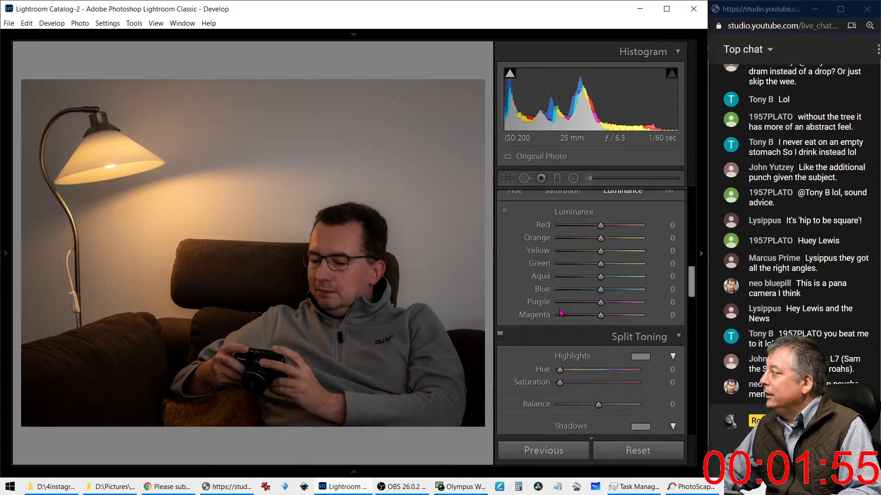
pyautogui.scroll(2, 560, 313)
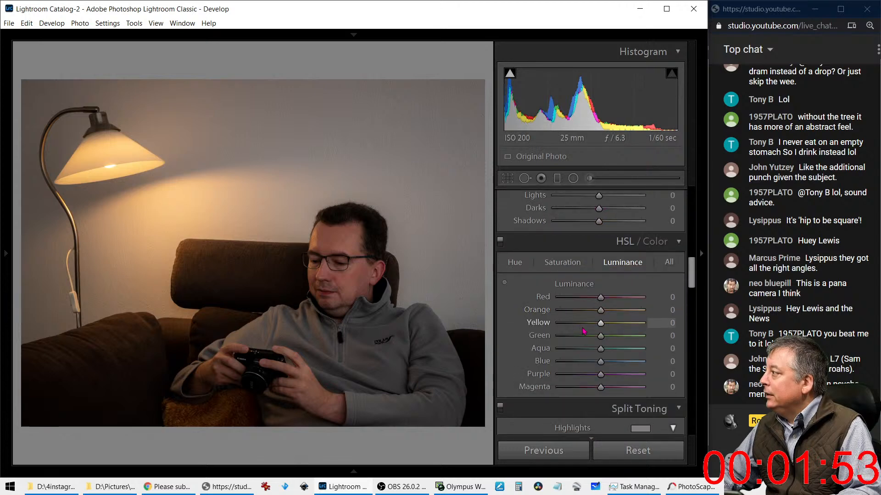
pyautogui.moveTo(598, 327); pyautogui.dragTo(623, 327)
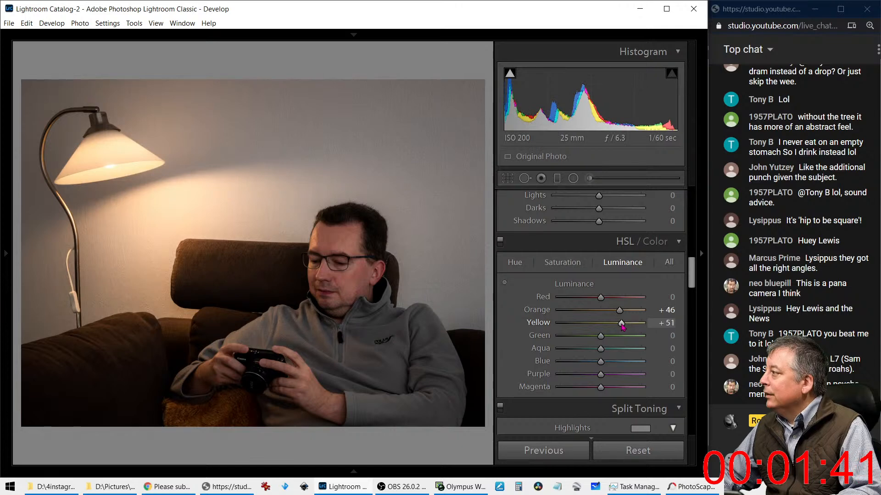
# Step: Set the portrait's Shadows to +75 and Blacks to −54
pyautogui.scroll(10, 567, 334)
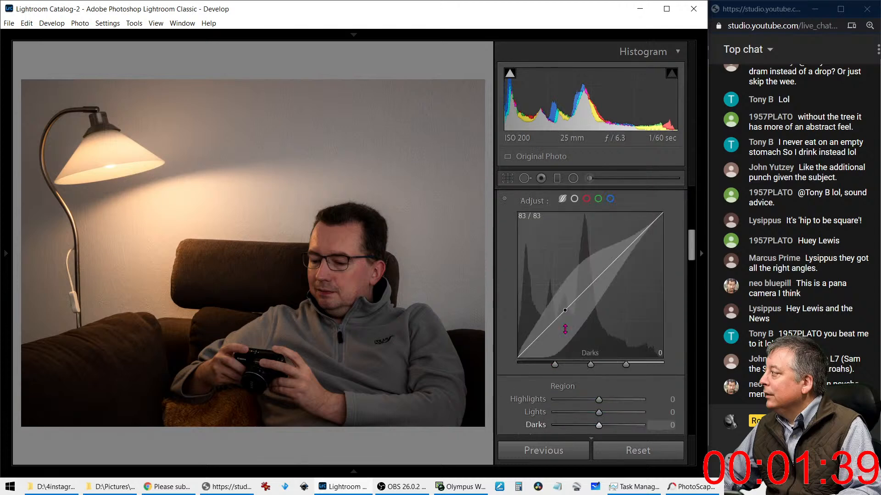
pyautogui.moveTo(618, 308); pyautogui.dragTo(627, 309)
pyautogui.moveTo(592, 336); pyautogui.dragTo(580, 338)
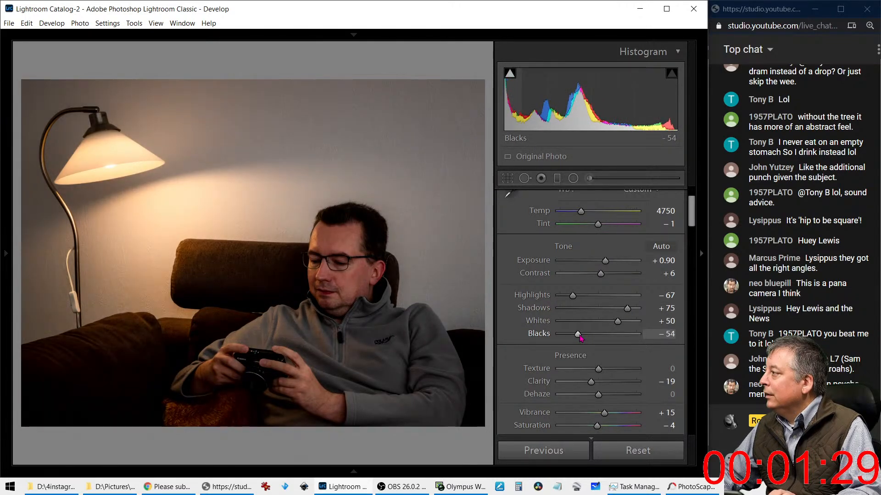
# Step: Convert the portrait to black and white, toggling the treatment to compare it with the colour version
pyautogui.press('v')
pyautogui.press('v')
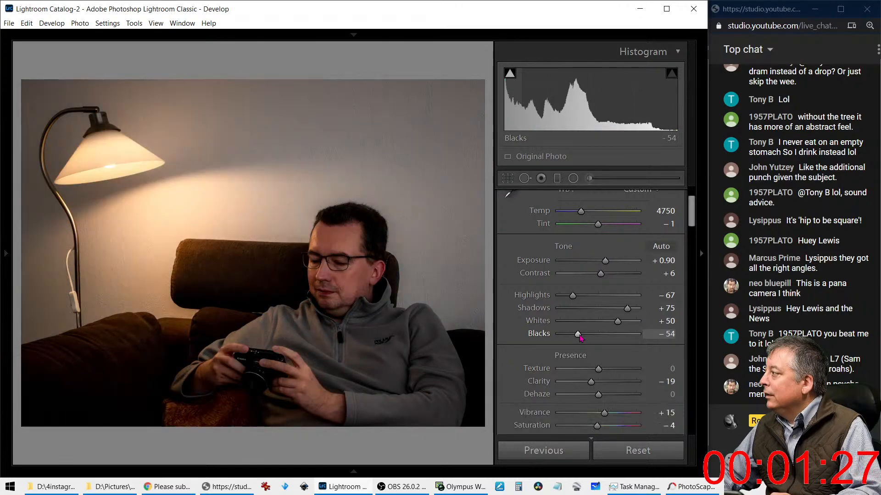
pyautogui.press('v')
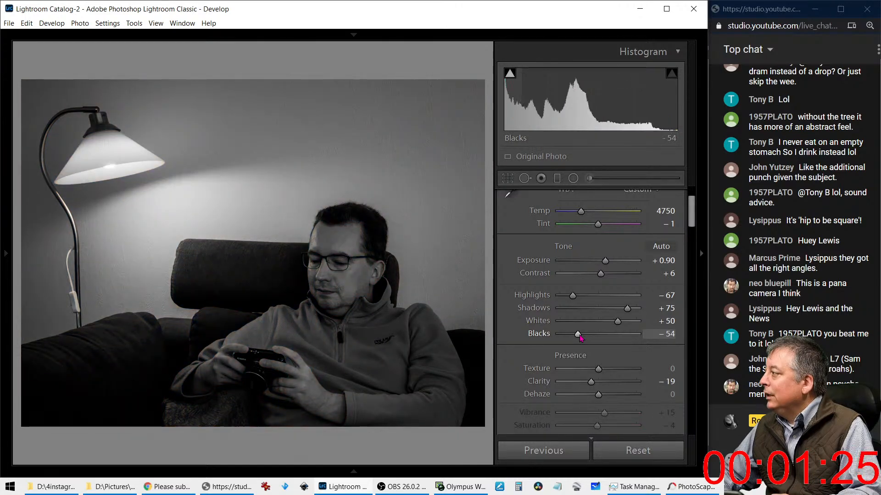
# Step: Set the Black & White Mix to Red +12, Orange +25 and Yellow +45, checking against the colour version
pyautogui.scroll(-10, 578, 340)
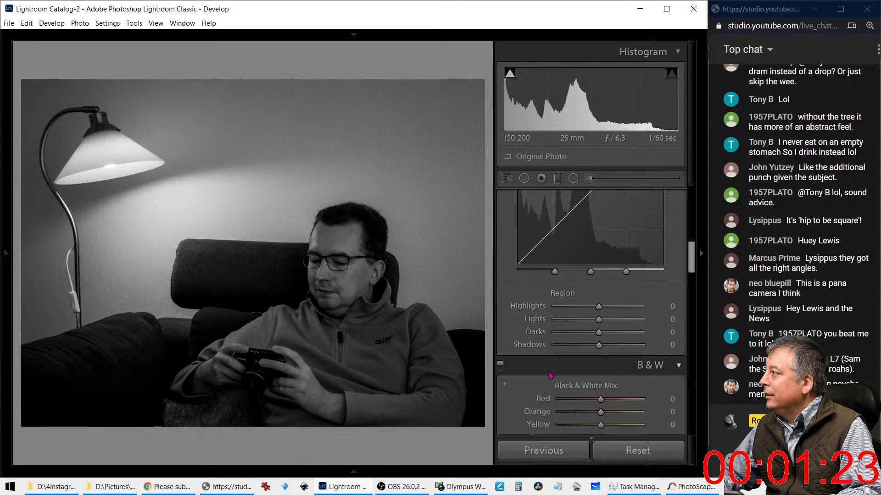
pyautogui.scroll(-4, 552, 374)
pyautogui.moveTo(602, 355); pyautogui.dragTo(622, 358)
pyautogui.press('v')
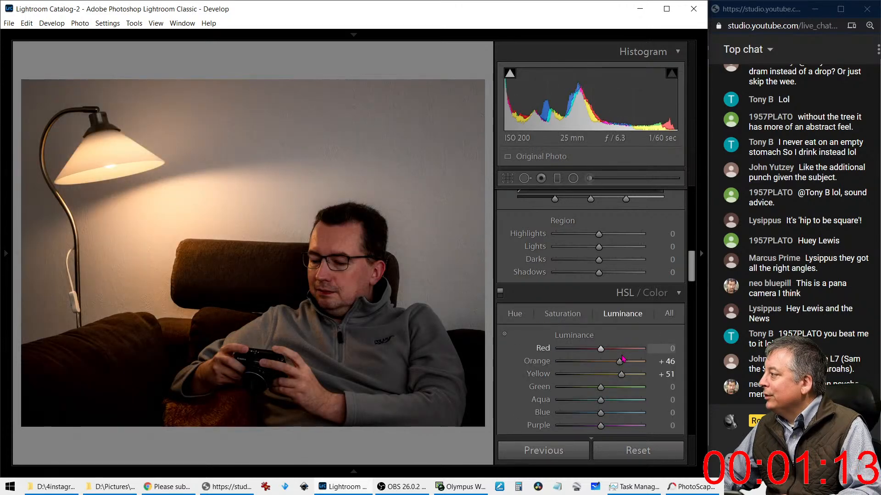
pyautogui.press('v')
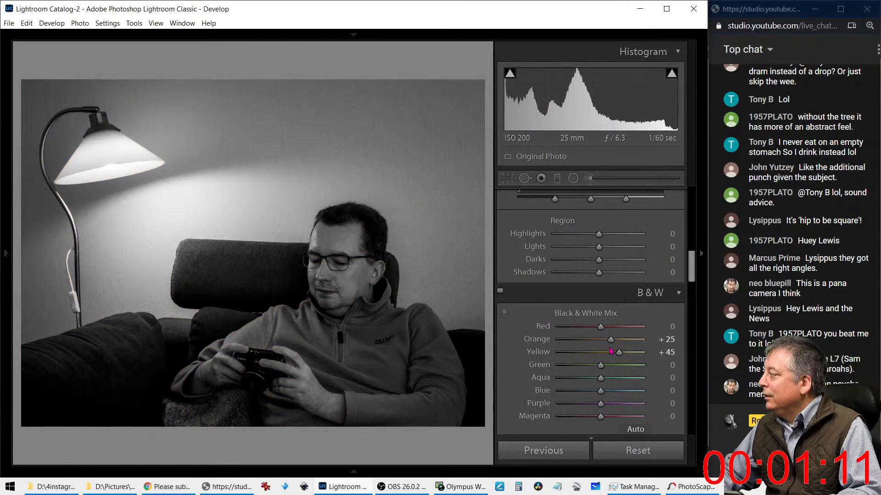
pyautogui.moveTo(602, 330)
pyautogui.mouseDown()
pyautogui.moveTo(590, 333)
pyautogui.moveTo(607, 333)
pyautogui.mouseUp()
pyautogui.doubleClick(595, 332)
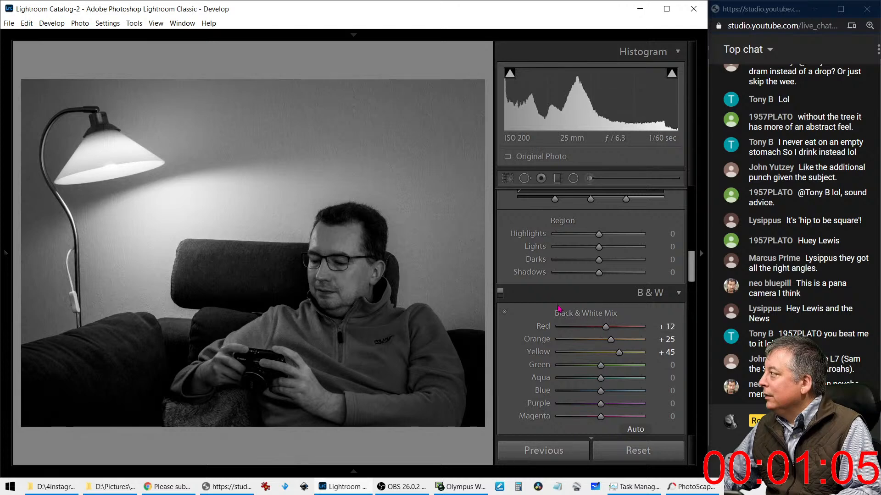
# Step: Try a vertical 4 x 3 crop around the lamp and the man
pyautogui.press('r')
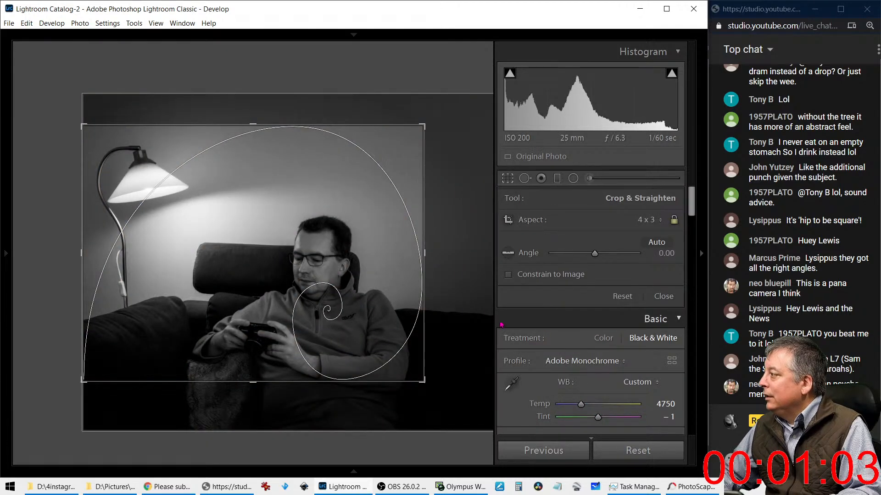
pyautogui.press('x')
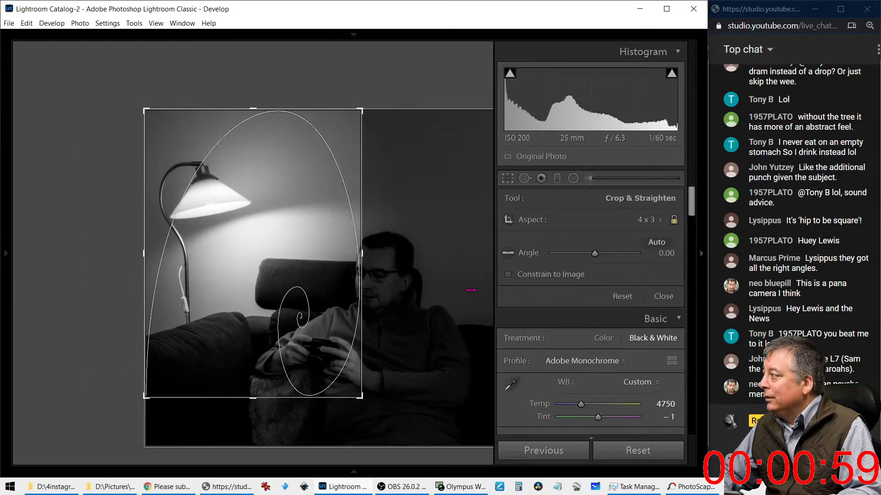
pyautogui.moveTo(362, 397); pyautogui.dragTo(401, 445)
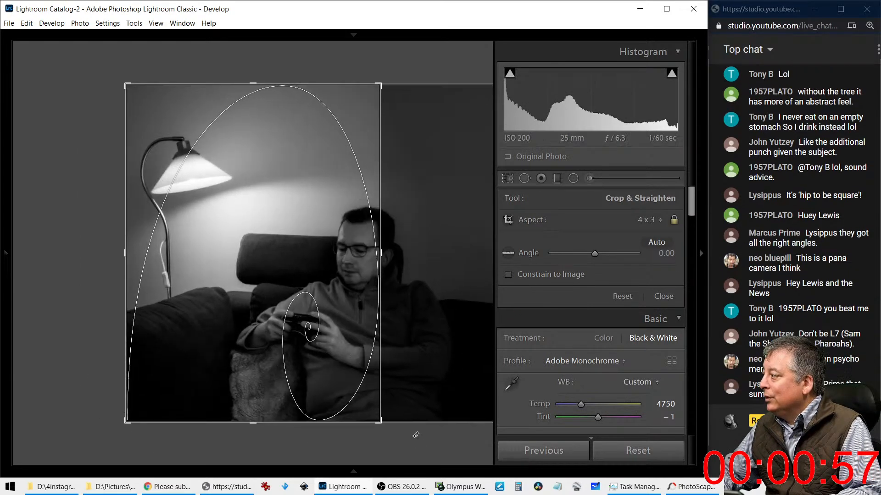
pyautogui.moveTo(275, 421); pyautogui.dragTo(276, 406)
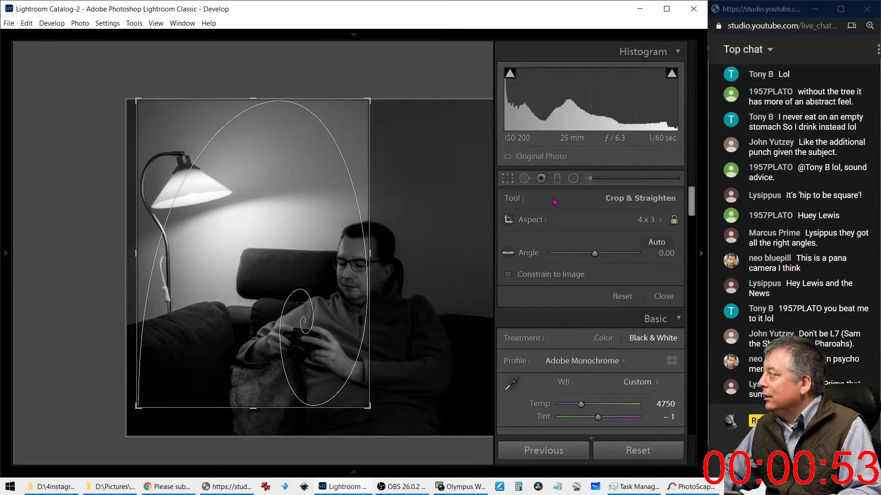
# Step: Crop the portrait to a 1 x 1 square that includes the whole lamp and the man with his camera
pyautogui.click(640, 222)
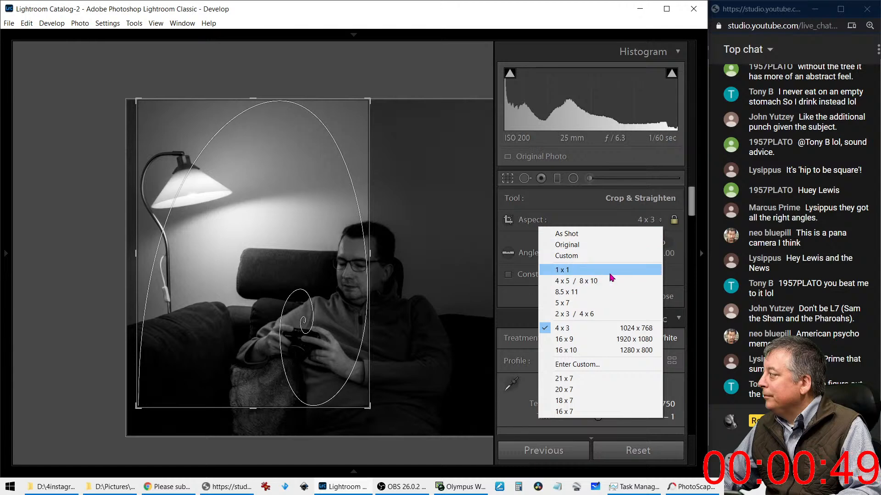
pyautogui.click(610, 270)
pyautogui.moveTo(367, 368); pyautogui.dragTo(404, 404)
pyautogui.moveTo(338, 366); pyautogui.dragTo(364, 393)
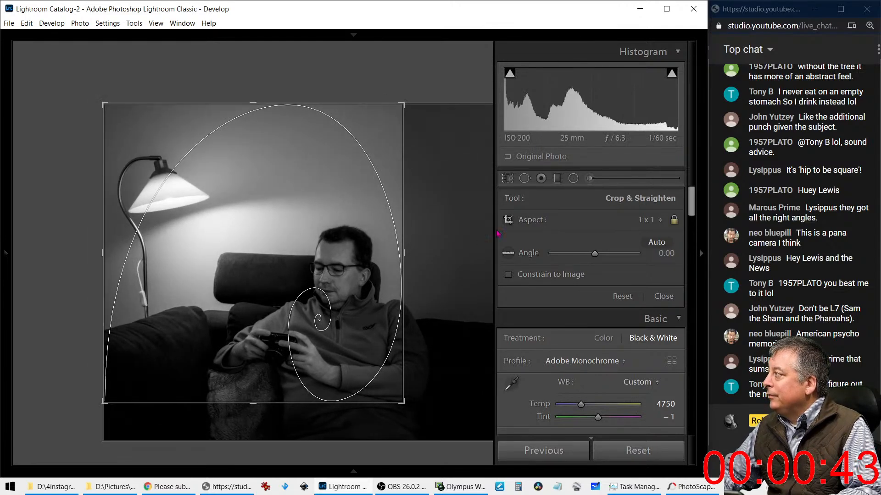
pyautogui.click(507, 179)
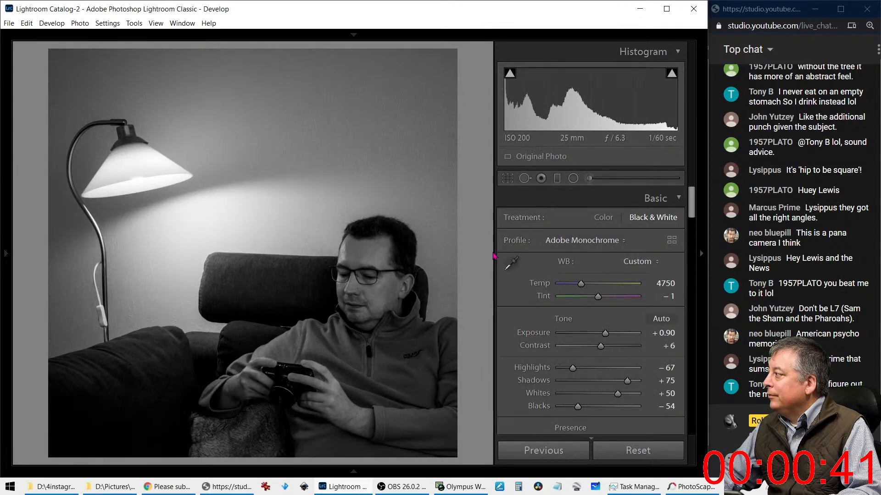
# Step: Tighten the square crop around the man, cutting through the lampshade and leaving out most of the lamp stand
pyautogui.press('r')
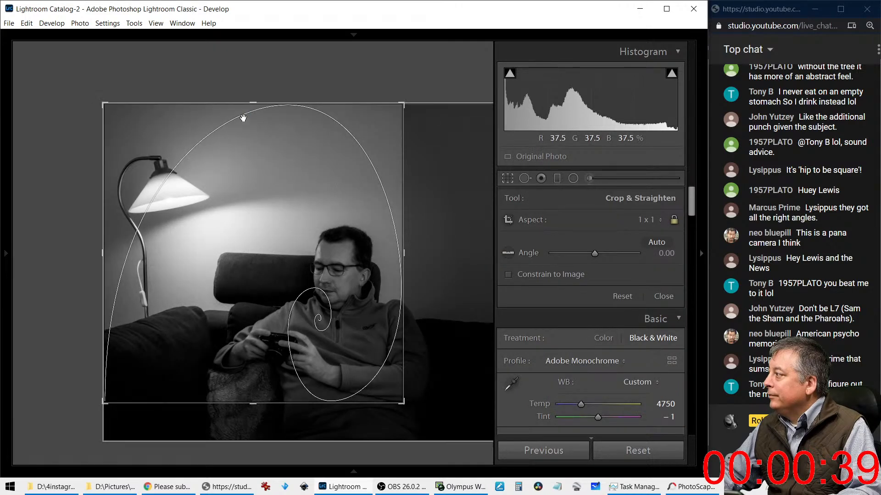
pyautogui.moveTo(245, 124)
pyautogui.mouseDown()
pyautogui.moveTo(233, 113)
pyautogui.moveTo(249, 107)
pyautogui.mouseUp()
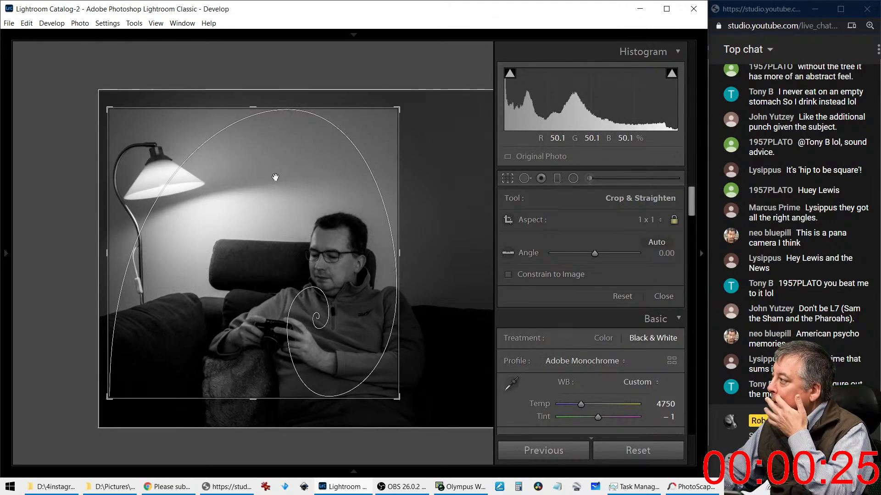
pyautogui.moveTo(118, 110)
pyautogui.mouseDown()
pyautogui.moveTo(161, 136)
pyautogui.moveTo(135, 112)
pyautogui.mouseUp()
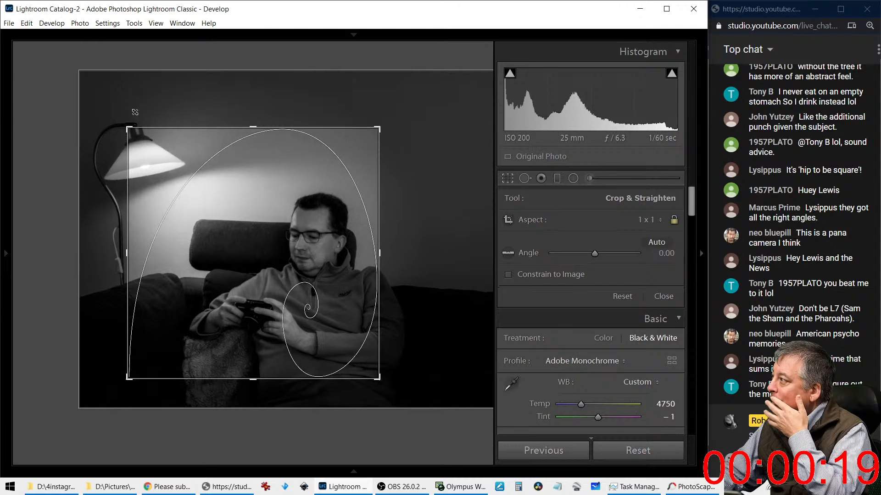
pyautogui.moveTo(171, 168)
pyautogui.mouseDown()
pyautogui.moveTo(186, 182)
pyautogui.moveTo(174, 178)
pyautogui.mouseUp()
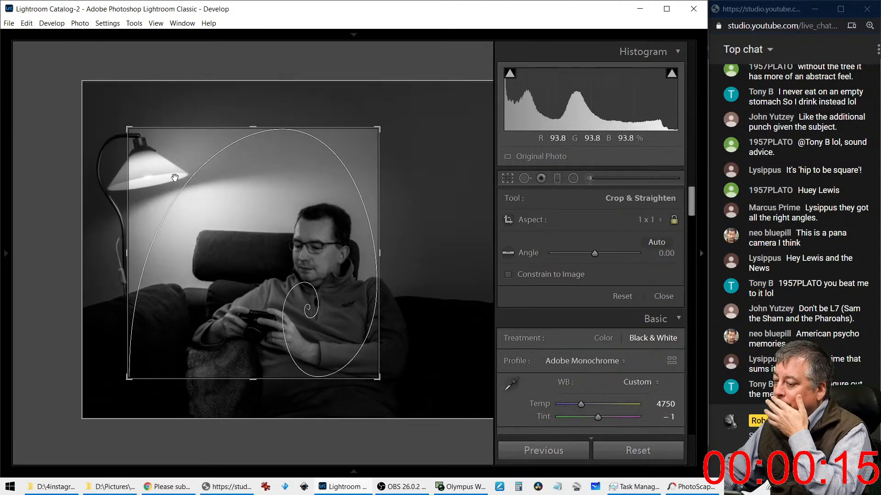
pyautogui.click(505, 185)
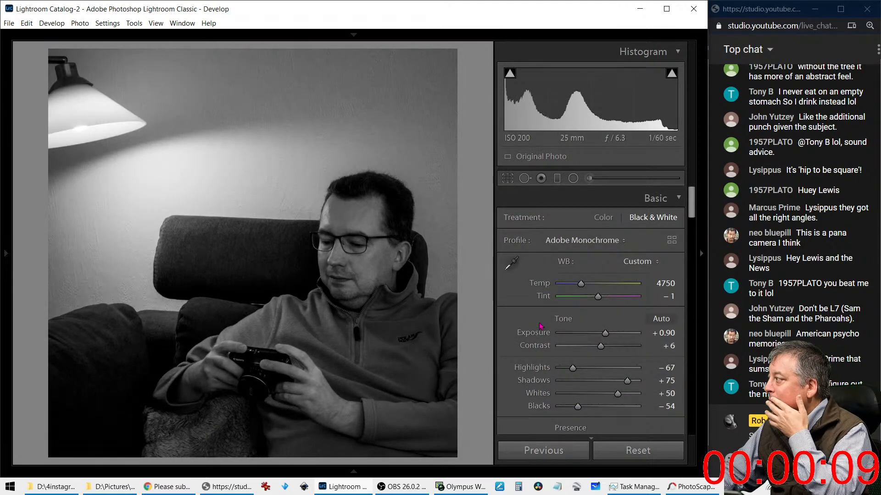
# Step: Set Texture to +15, Shadows to +100 and Blacks to −52, keeping Clarity at −19
pyautogui.scroll(-5, 541, 326)
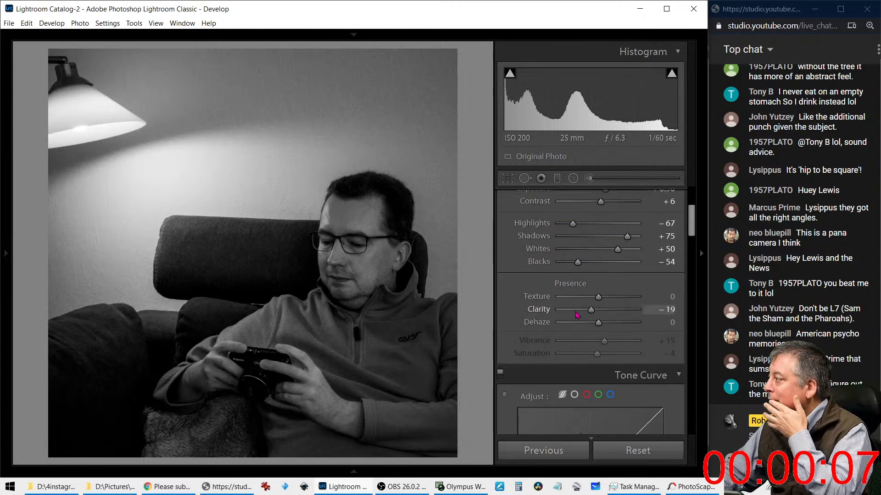
pyautogui.click(604, 297)
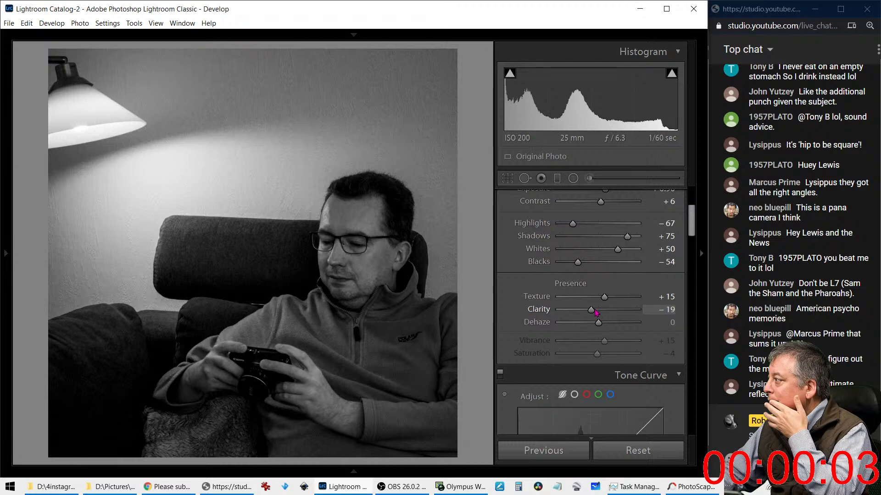
pyautogui.doubleClick(592, 310)
pyautogui.moveTo(595, 316); pyautogui.dragTo(590, 315)
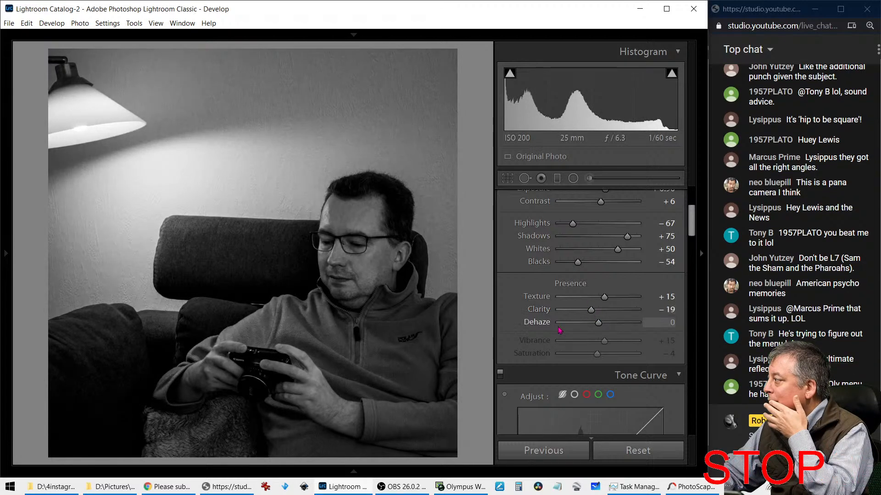
pyautogui.moveTo(631, 239); pyautogui.dragTo(646, 241)
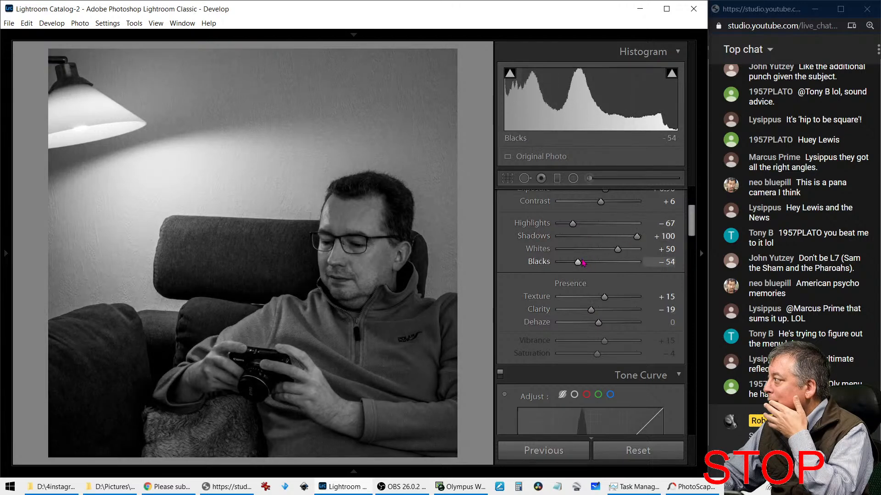
pyautogui.moveTo(576, 265); pyautogui.dragTo(578, 265)
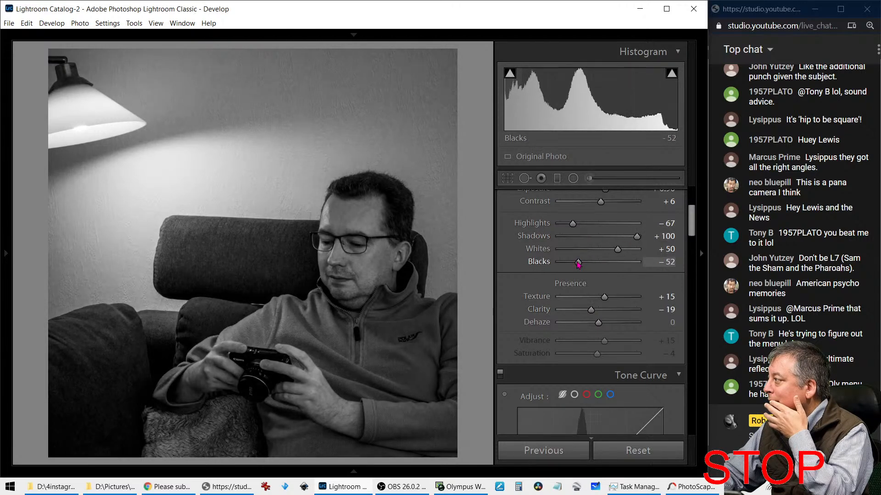
# Step: Set the Black & White Mix to Orange +43 and Yellow +65, and compare the before and after versions side by side
pyautogui.scroll(-6, 601, 358)
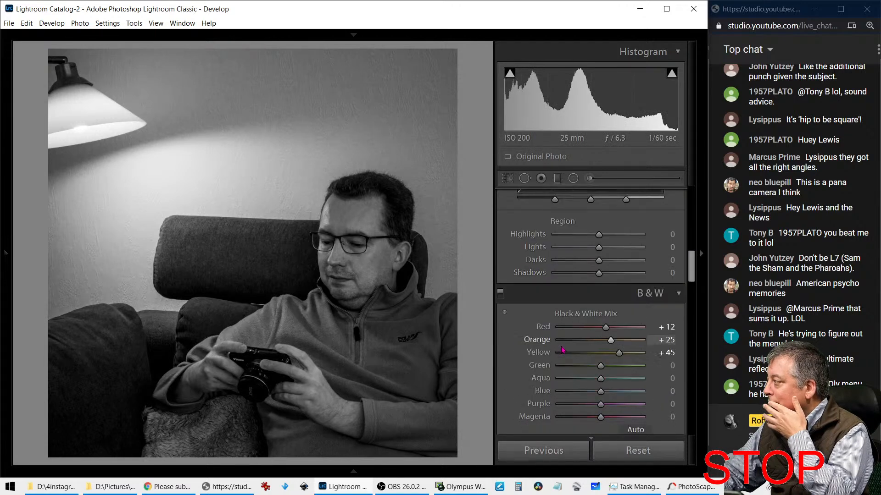
pyautogui.moveTo(619, 353)
pyautogui.mouseDown()
pyautogui.moveTo(627, 353)
pyautogui.moveTo(620, 343)
pyautogui.mouseUp()
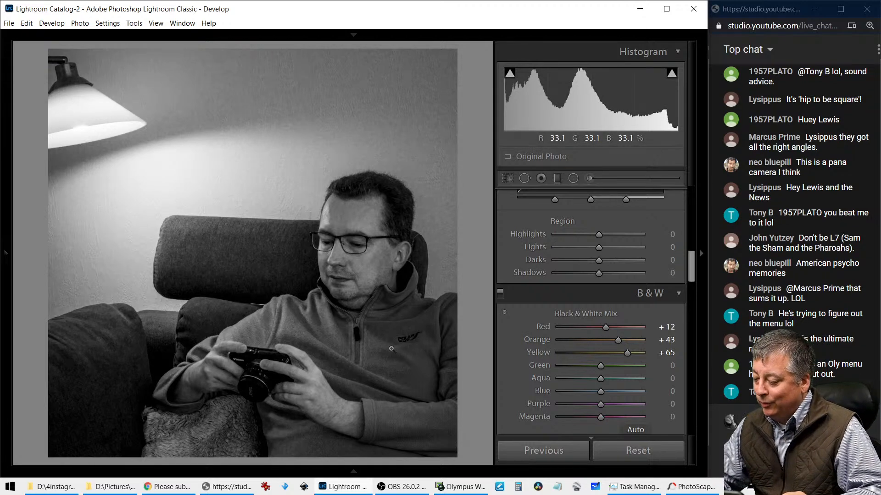
pyautogui.press('y')
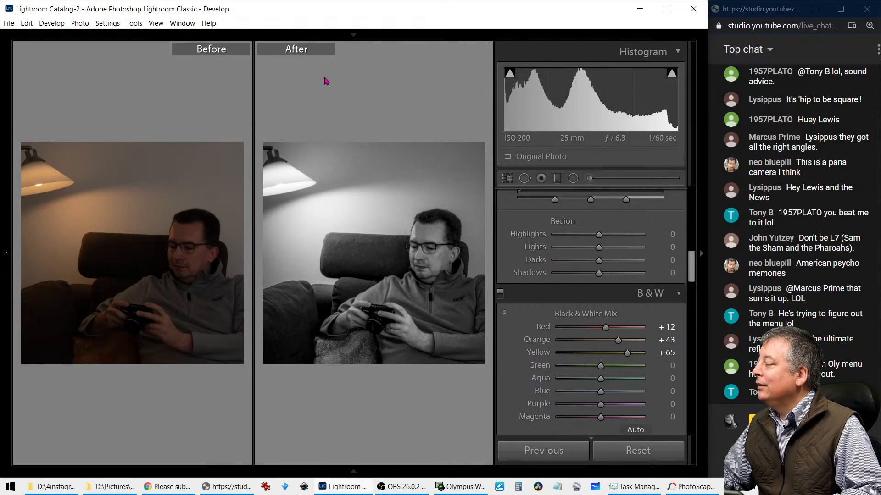
# Step: Compare the before and after portrait at a larger size with the side panels hidden, and return to the single edited view
pyautogui.press('Tab')
pyautogui.press('Tab')
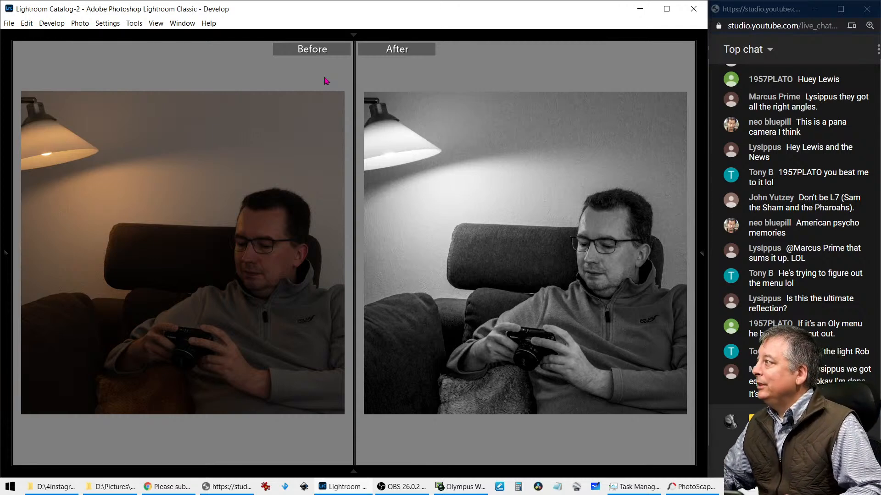
pyautogui.press('y')
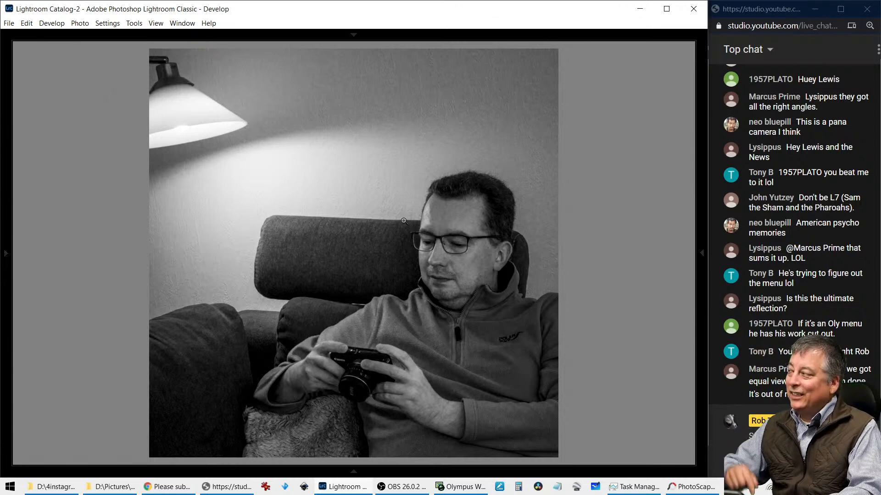
# Step: Return to the photo grid, remove the one-star rating filter and select the excavator photo at the start of the folder
pyautogui.press('g')
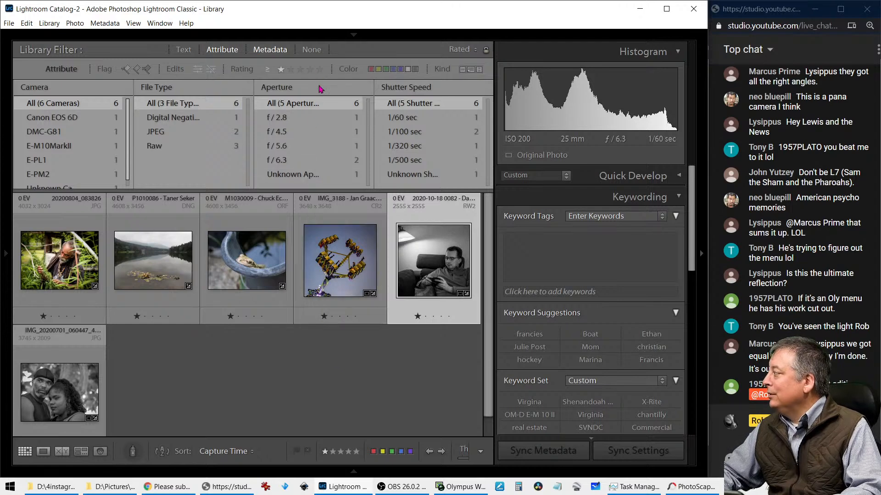
pyautogui.click(282, 70)
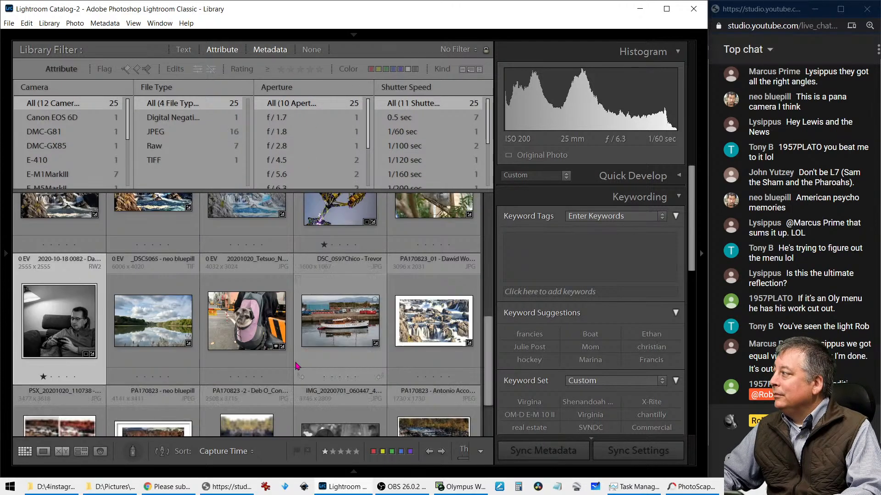
pyautogui.scroll(-3, 295, 365)
pyautogui.press('j')
pyautogui.scroll(6, 293, 362)
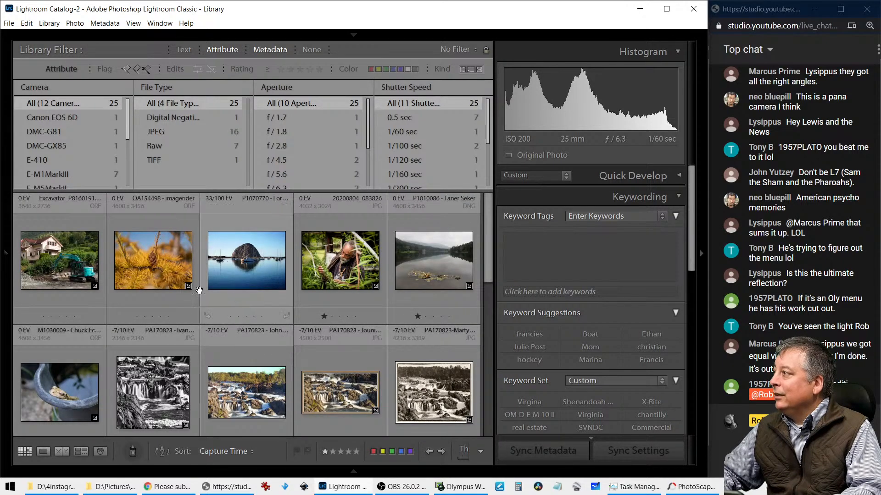
pyautogui.click(18, 261)
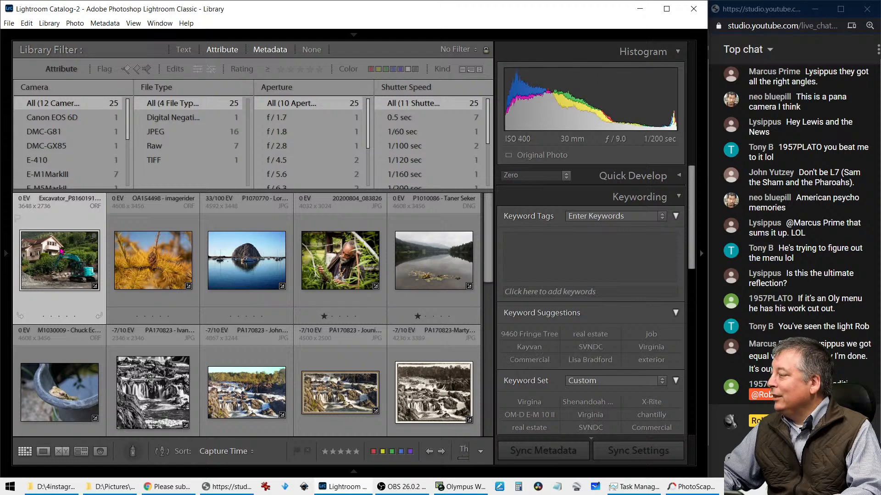
# Step: Open the Viewer edits subfolder of 4 Live Photo Edits and hide the folder list again
pyautogui.click(8, 253)
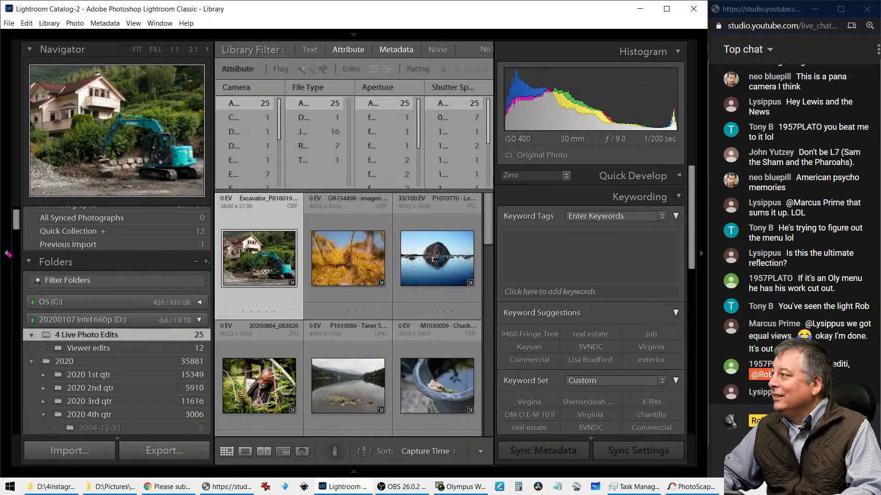
pyautogui.click(89, 349)
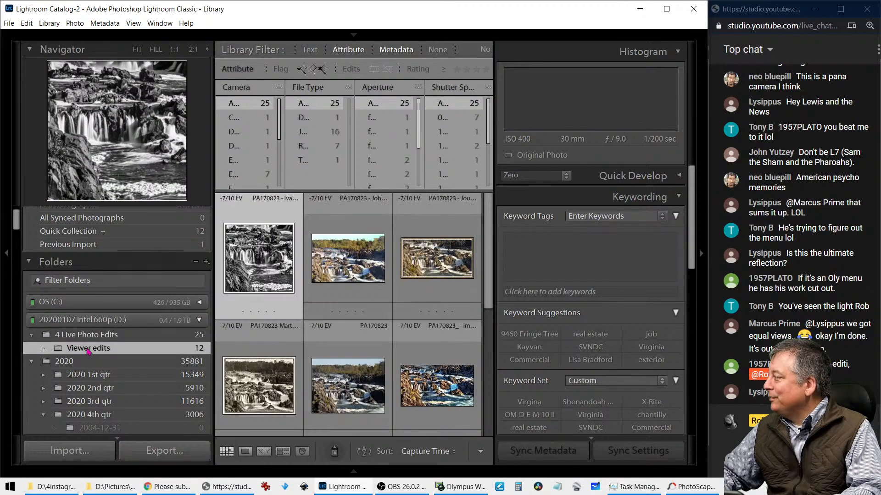
pyautogui.click(9, 261)
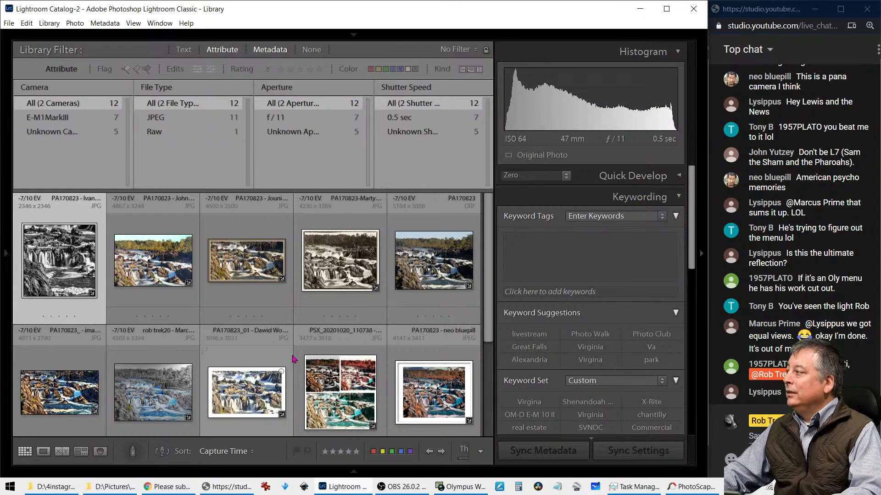
# Step: Filter the folder to Raw files and view the original waterfall photo in Develop with its exposure and lens details overlaid
pyautogui.click(207, 145)
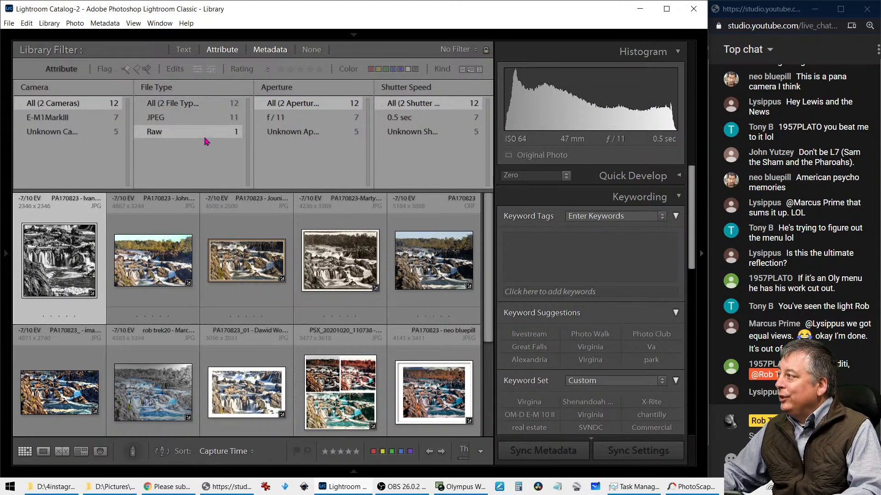
pyautogui.doubleClick(70, 261)
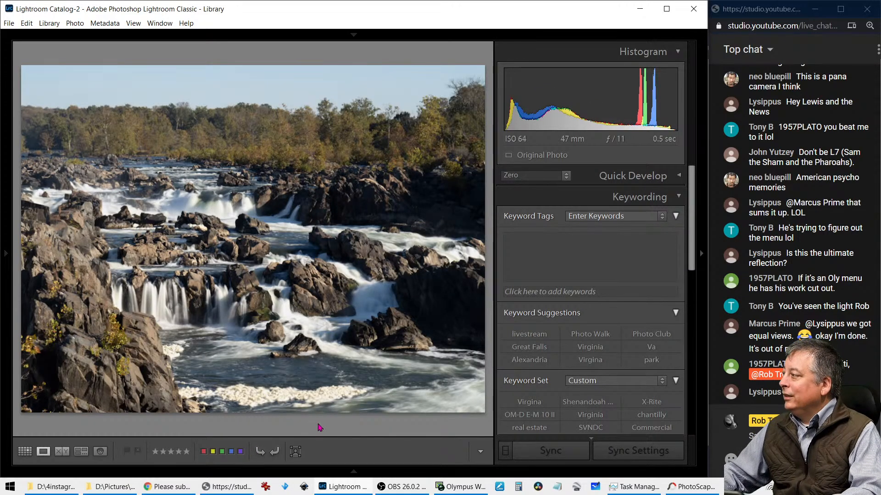
pyautogui.press('d')
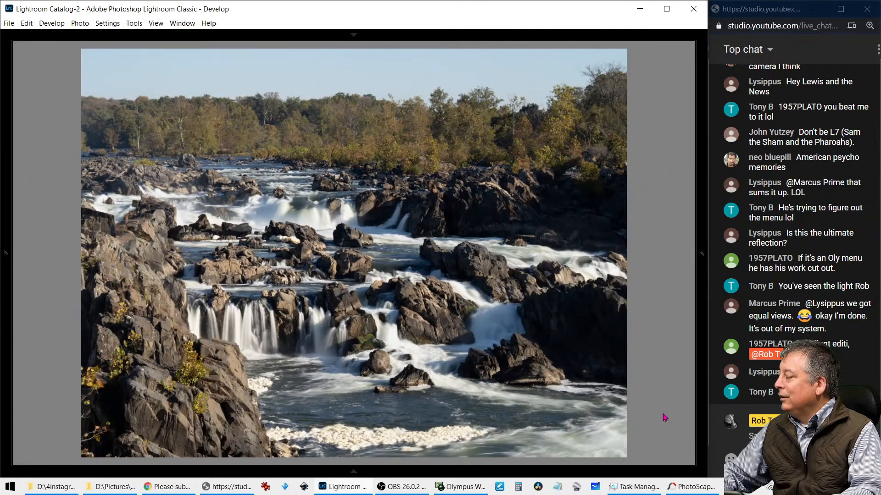
pyautogui.moveTo(706, 353)
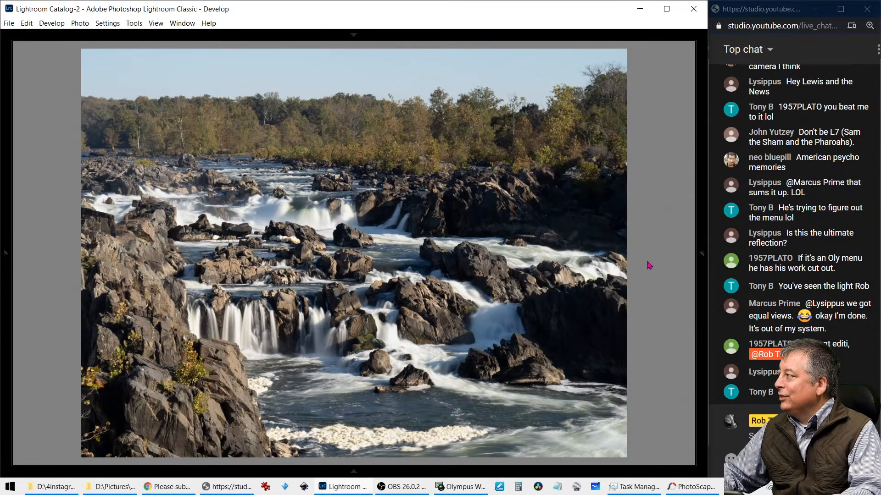
pyautogui.press('i')
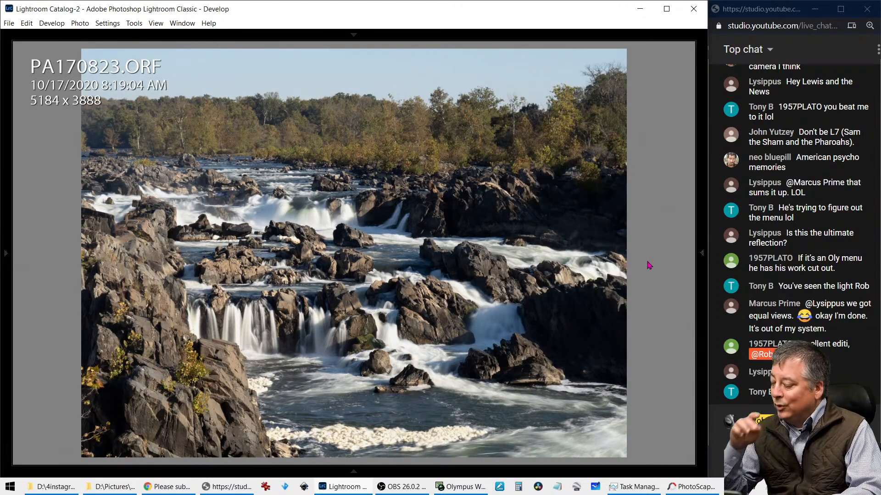
pyautogui.press('i')
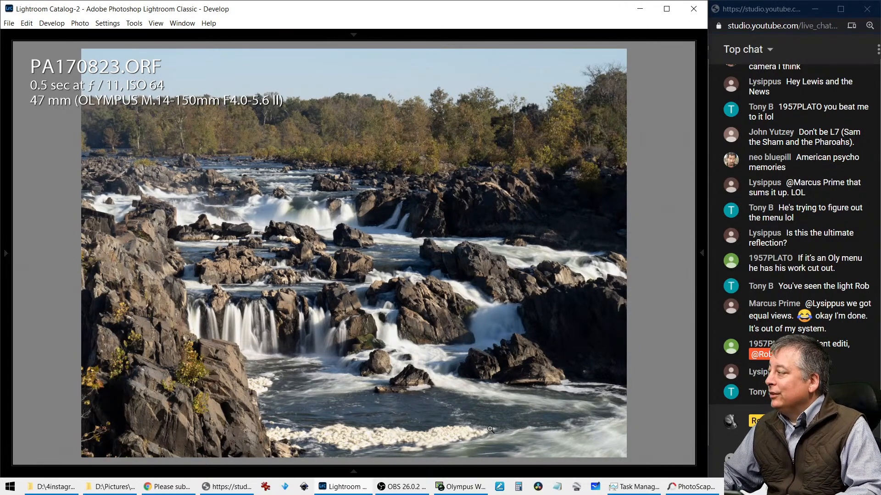
# Step: Filter the Viewer edits to JPEG files and open the black-and-white waterfall edit in an enlarged single-photo view
pyautogui.press('g')
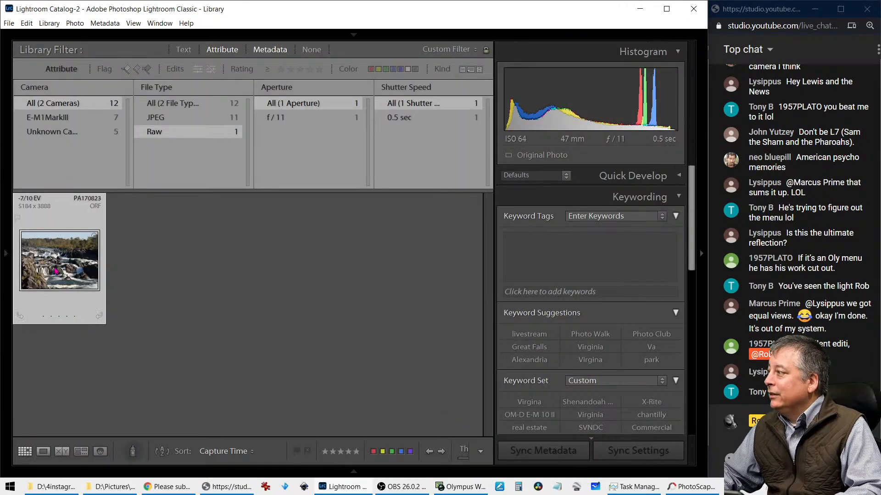
pyautogui.click(170, 119)
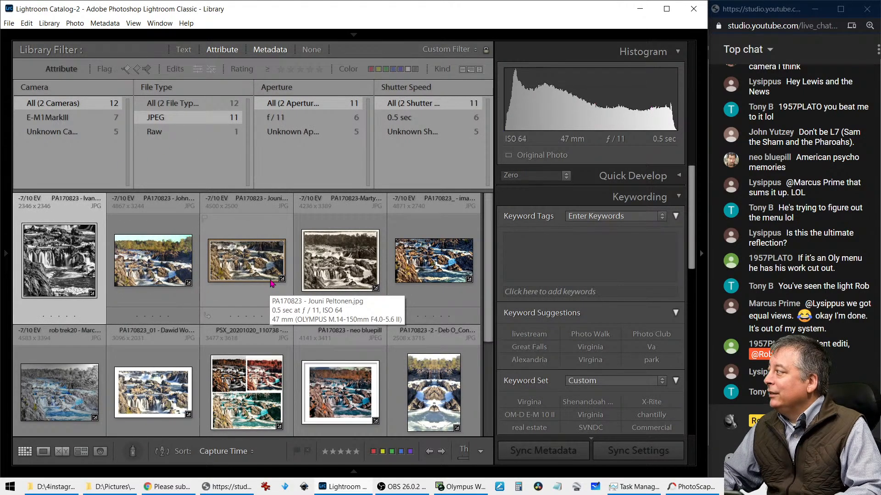
pyautogui.press('e')
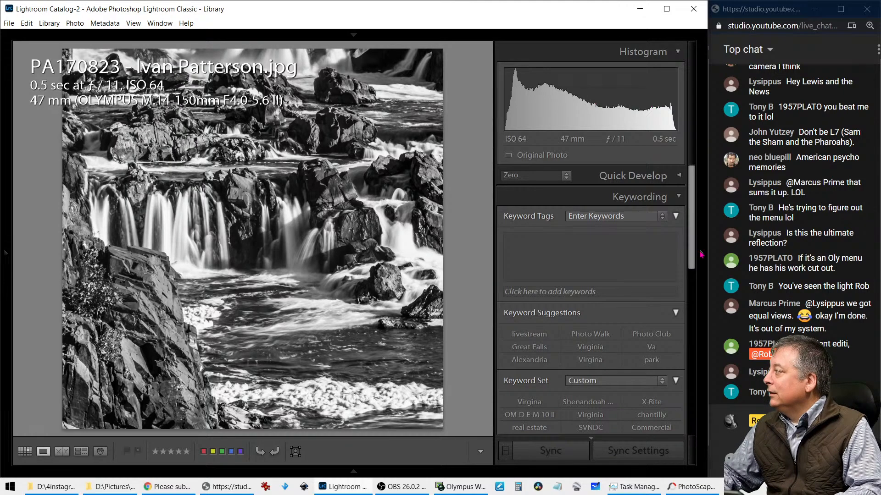
pyautogui.click(700, 254)
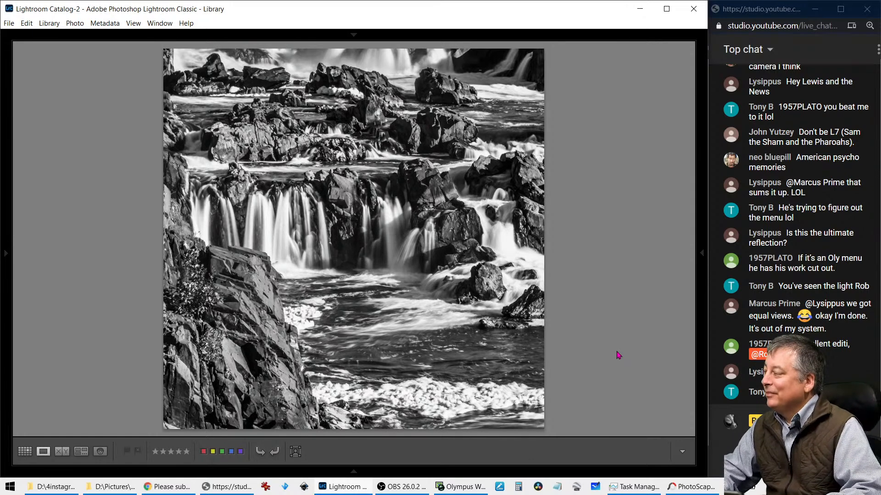
# Step: Show the next waterfall edit, inspect its falls close up, and display the whole photo full screen
pyautogui.press('Right')
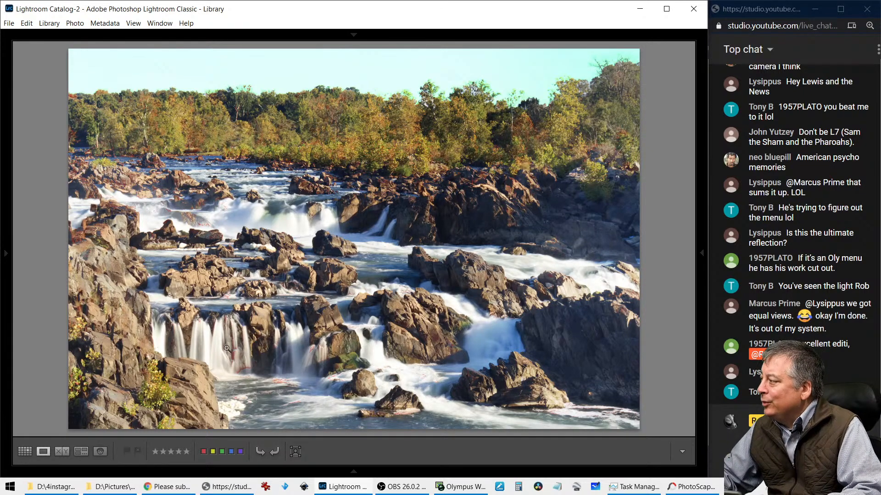
pyautogui.click(240, 356)
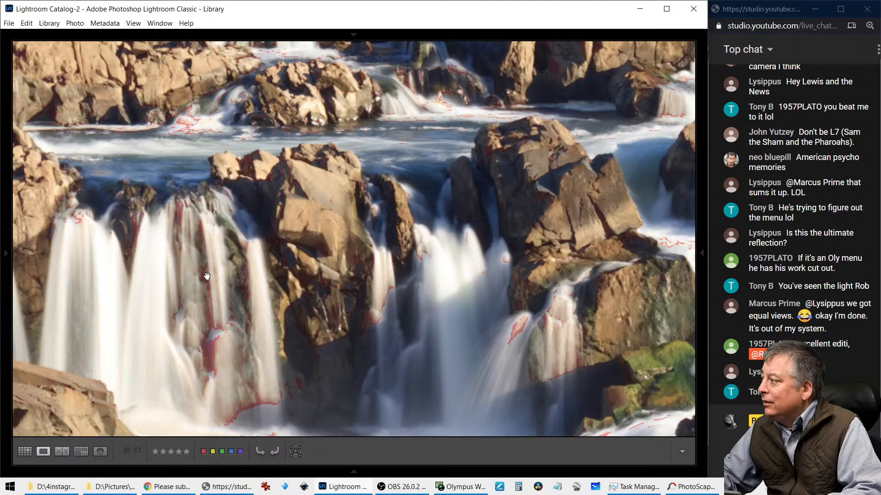
pyautogui.click(238, 392)
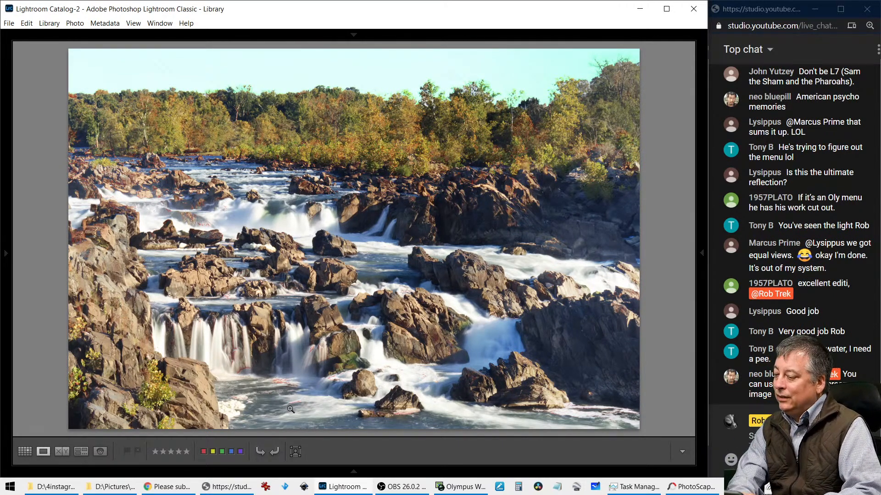
pyautogui.press('f')
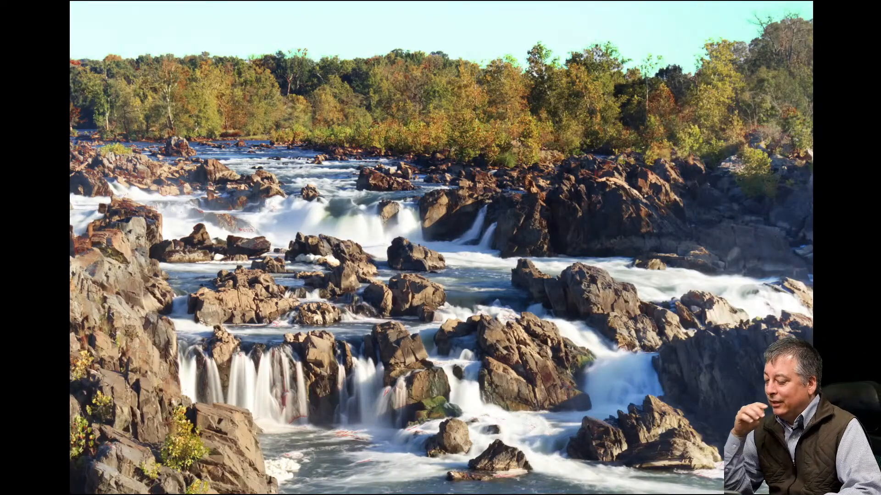